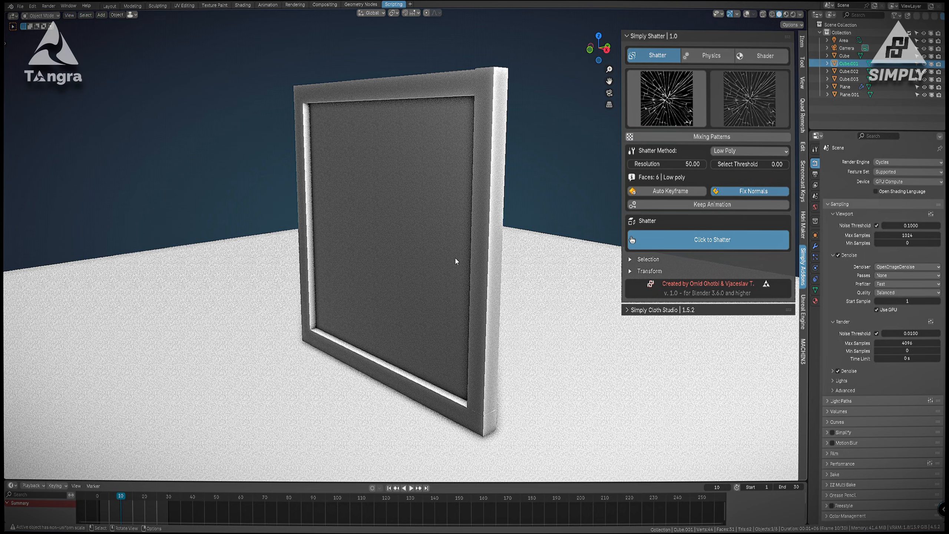
# Select the glass pane inside the frame and turn on the viewport overlays.
pyautogui.moveTo(456, 258); pyautogui.dragTo(407, 223, button='middle')
pyautogui.click(404, 211)
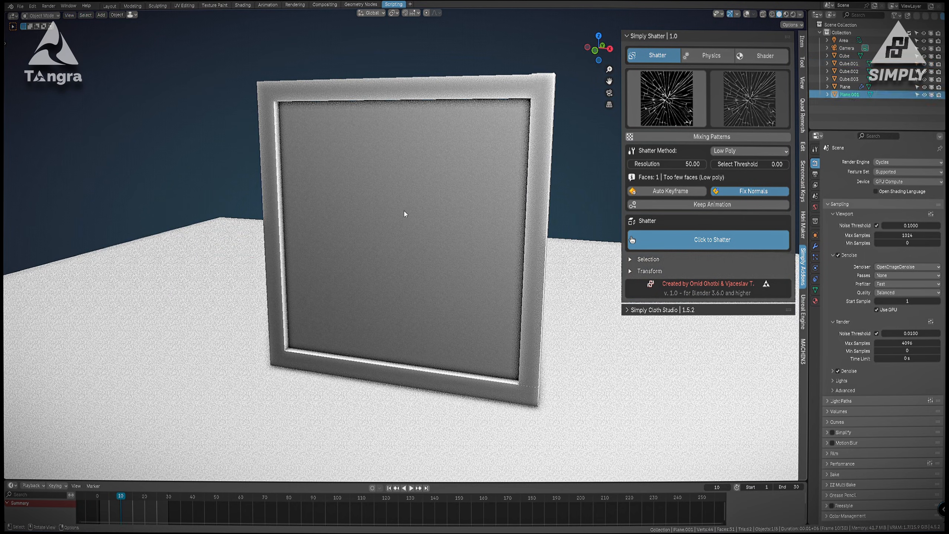
pyautogui.hotkey('shift', 'alt', 'z')
pyautogui.moveTo(408, 165); pyautogui.dragTo(428, 169, button='middle')
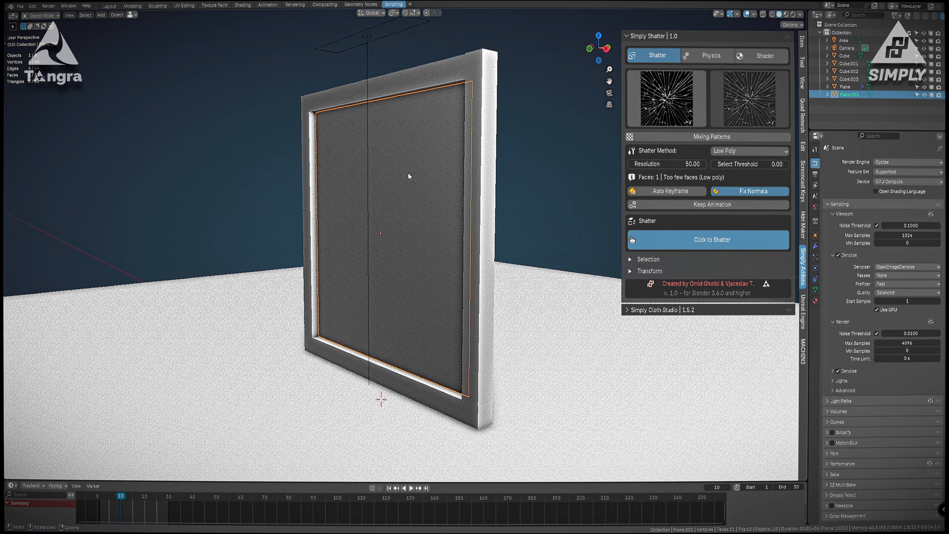
# Examine the separate objects of the scene by selecting the individual frame bars and the ground plane.
pyautogui.click(484, 185)
pyautogui.click(449, 68)
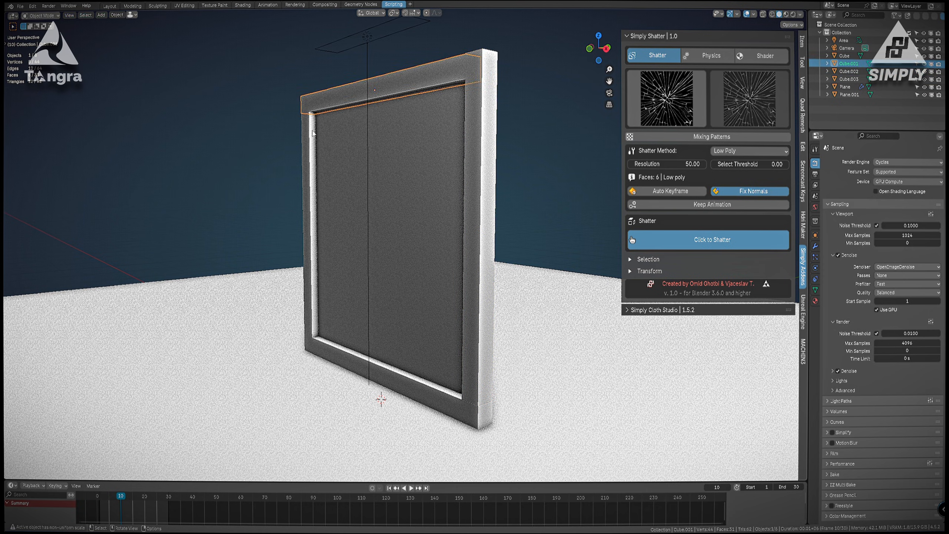
pyautogui.click(310, 127)
pyautogui.click(485, 161)
pyautogui.click(457, 405)
pyautogui.scroll(-5, 355, 399)
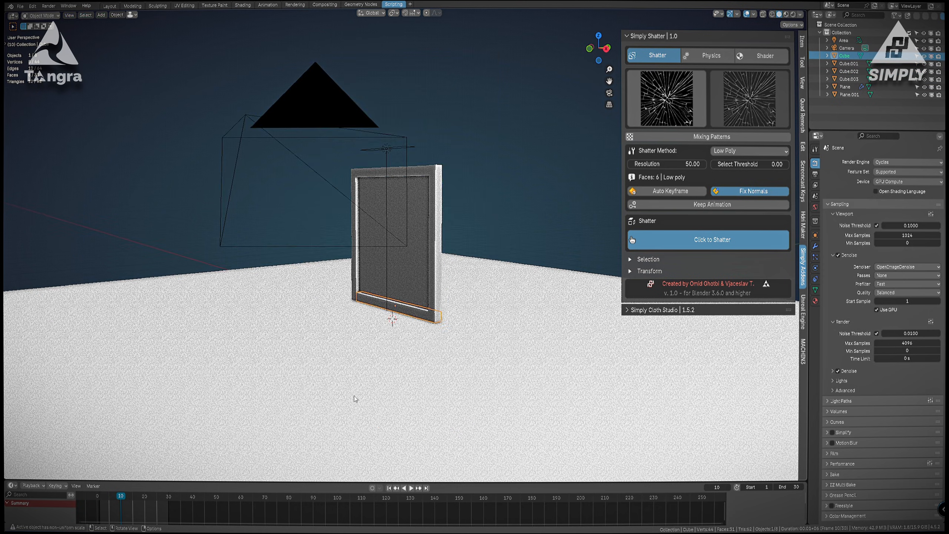
pyautogui.click(351, 399)
pyautogui.scroll(6, 348, 398)
pyautogui.scroll(-3, 348, 396)
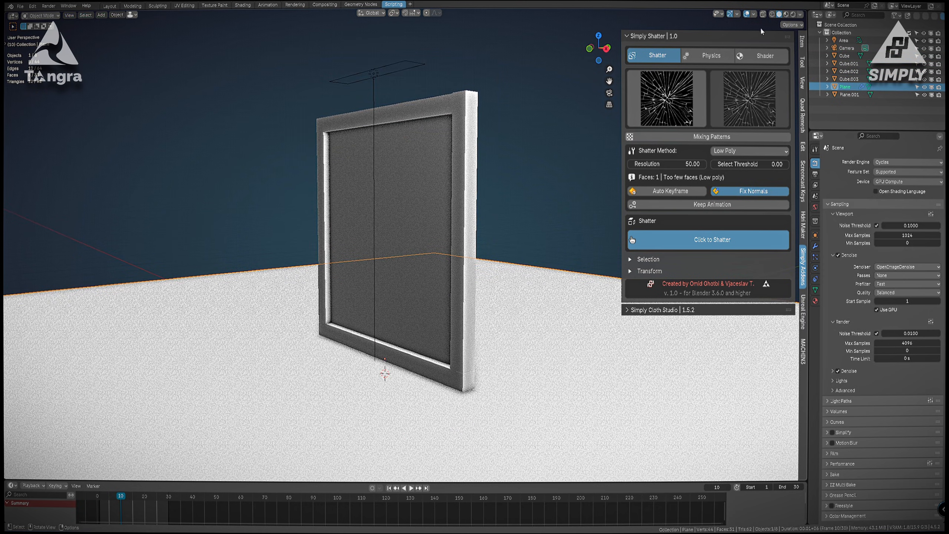
# Preview the scene in rendered shading, return to solid shading and reselect the glass pane.
pyautogui.click(793, 13)
pyautogui.scroll(2, 483, 203)
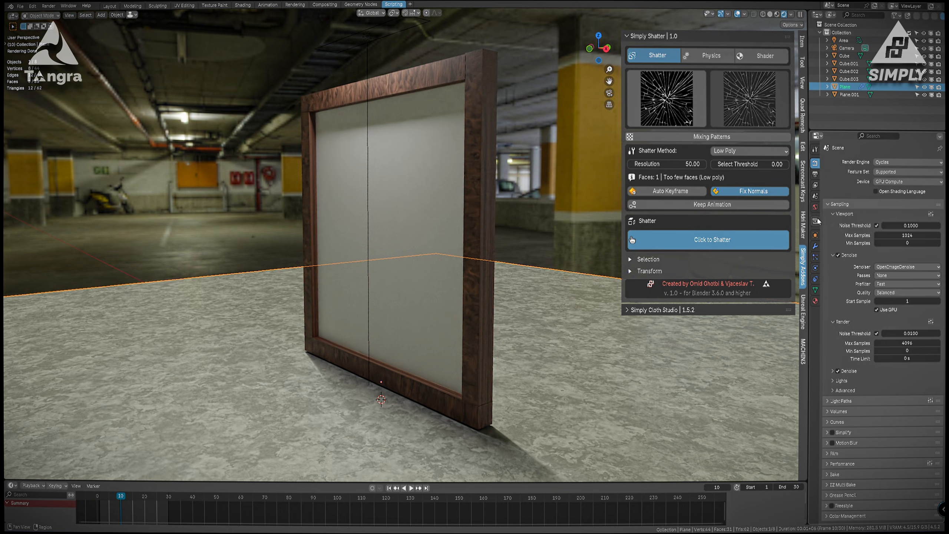
pyautogui.click(770, 14)
pyautogui.moveTo(359, 162); pyautogui.dragTo(382, 162, button='middle')
pyautogui.click(406, 153)
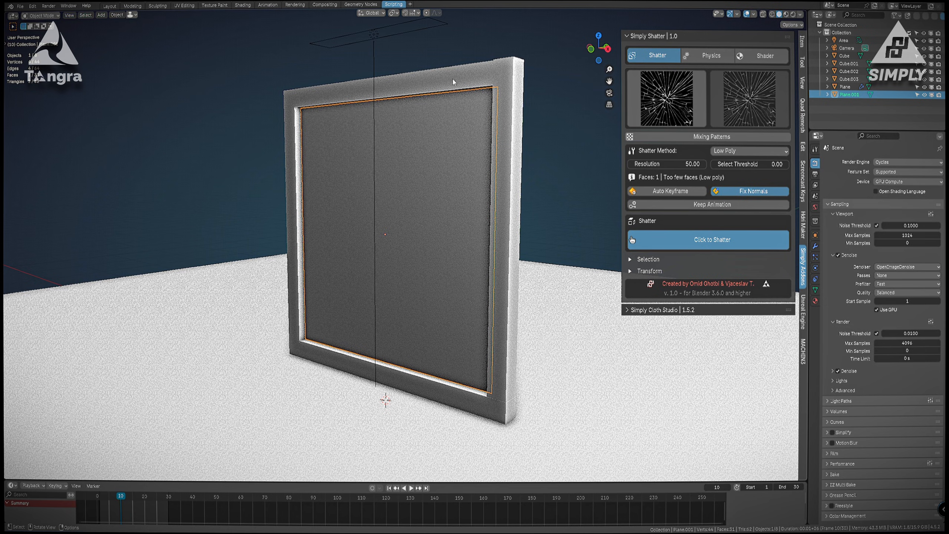
# Try scaling the glass pane to about 0.608 along X and smaller along Z, and undo both scalings.
pyautogui.moveTo(285, 126); pyautogui.dragTo(301, 126, button='middle')
pyautogui.press('s')
pyautogui.press('x')
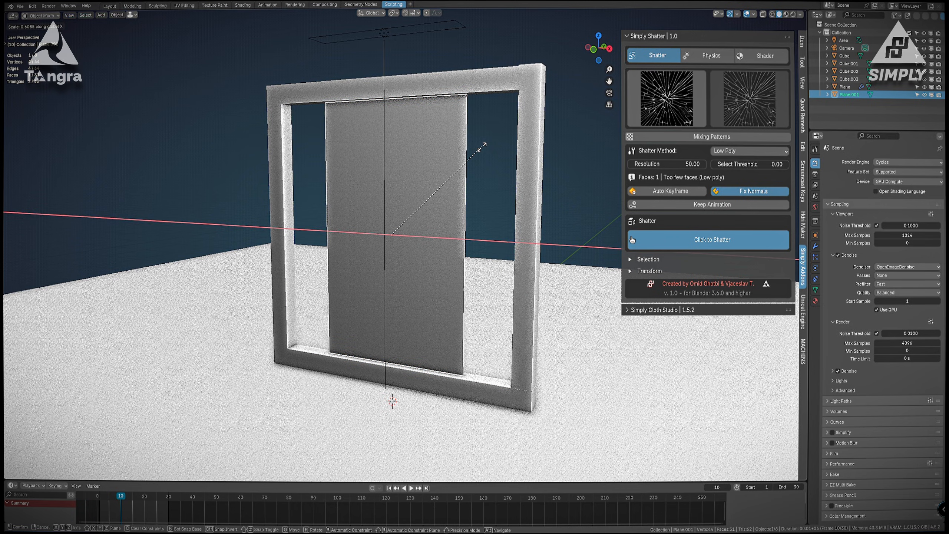
pyautogui.click(482, 148)
pyautogui.press('s')
pyautogui.press('y')
pyautogui.press('z')
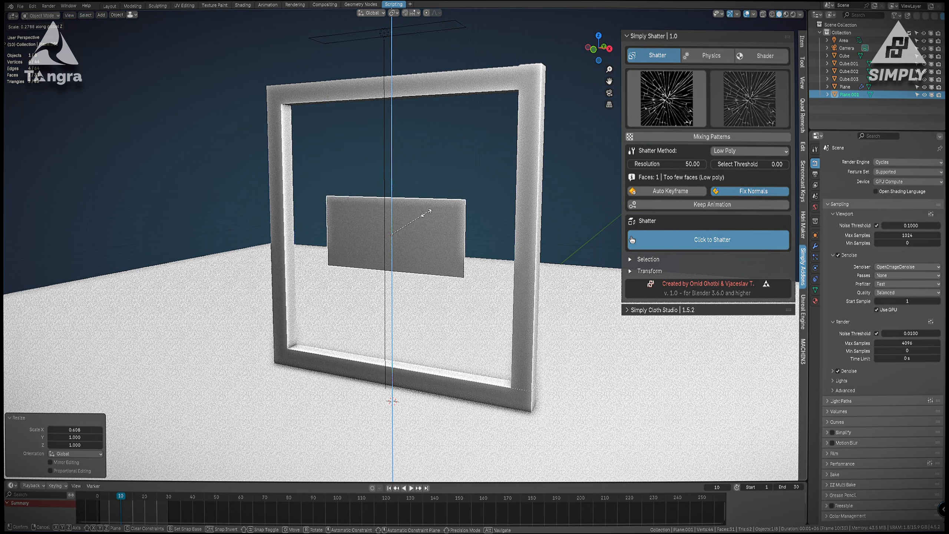
pyautogui.click(493, 209)
pyautogui.hotkey('ctrl', 'z')
pyautogui.hotkey('ctrl', 'z')
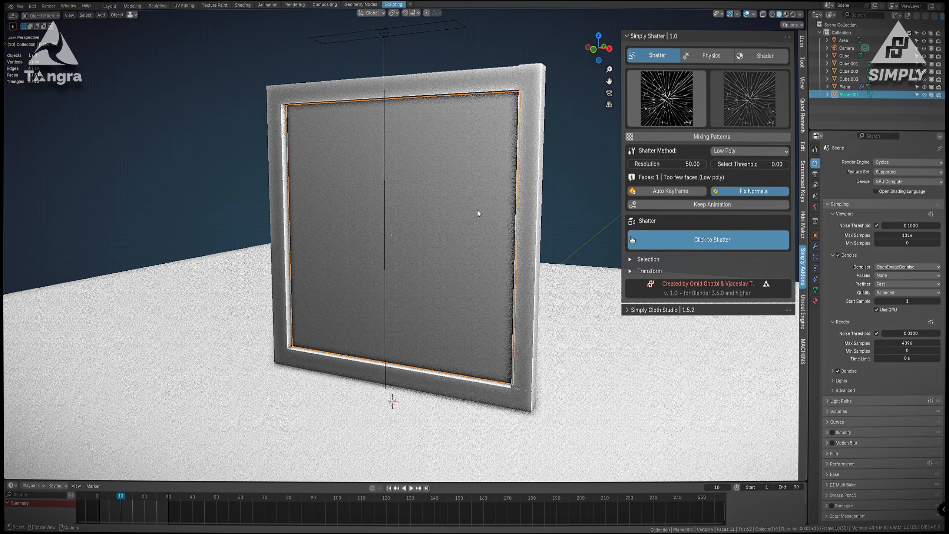
# Keep the dense radial crack as the first shatter pattern and choose the sparse radial crack as the second pattern.
pyautogui.moveTo(501, 159); pyautogui.dragTo(531, 149, button='middle')
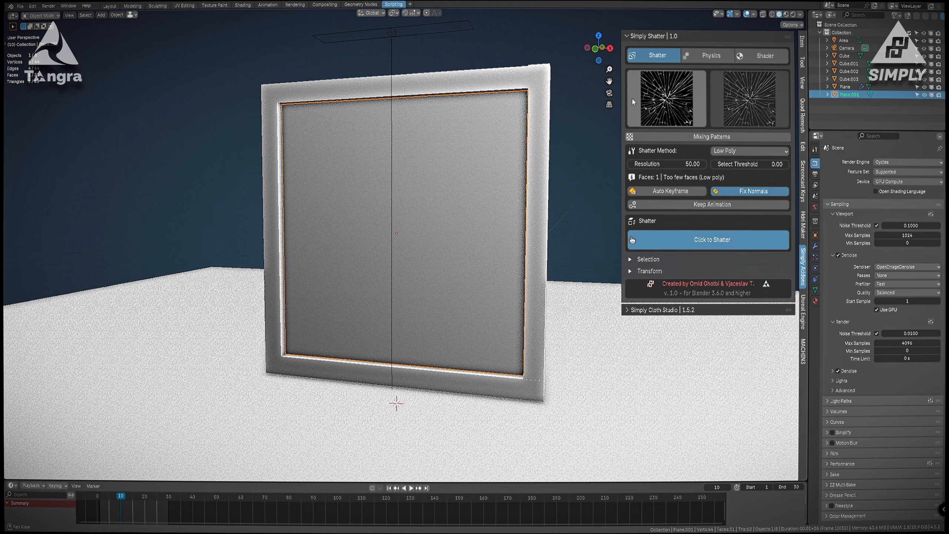
pyautogui.click(635, 99)
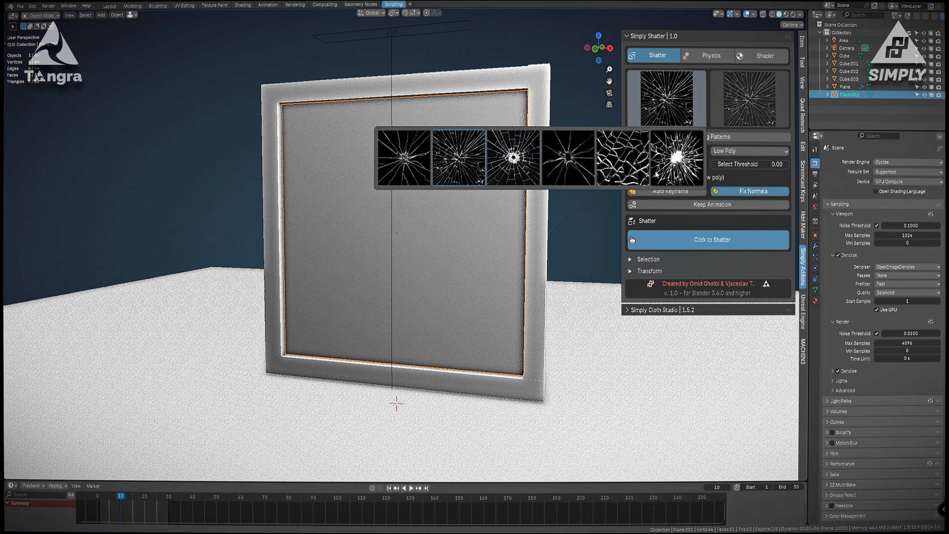
pyautogui.click(466, 165)
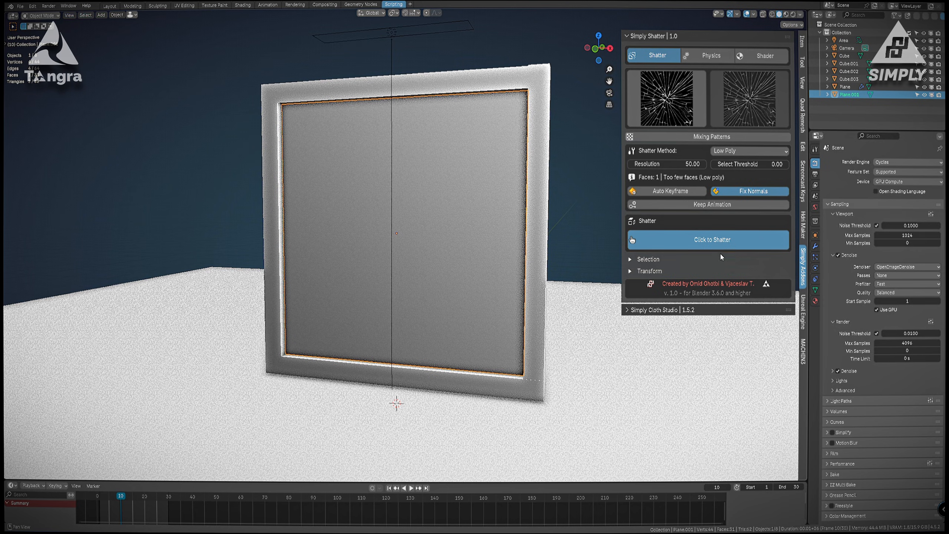
pyautogui.click(712, 109)
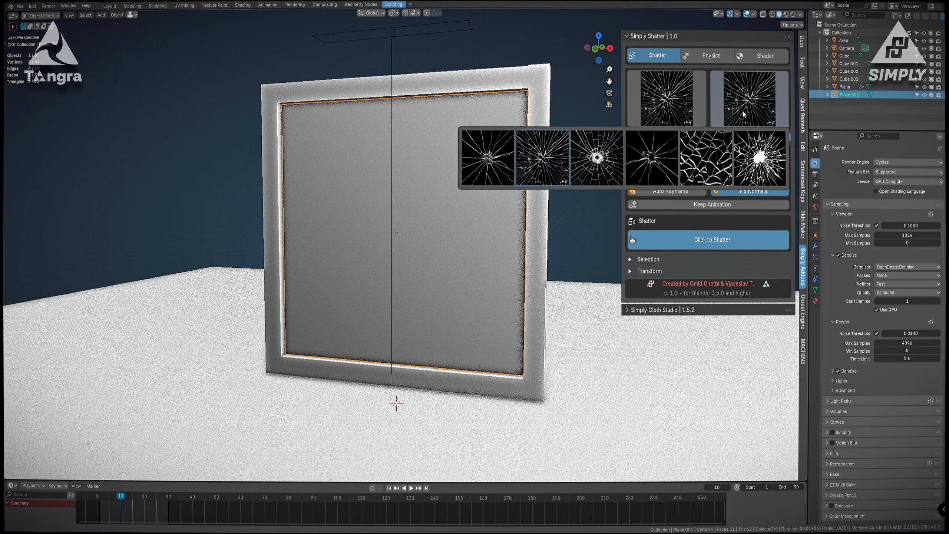
pyautogui.click(660, 170)
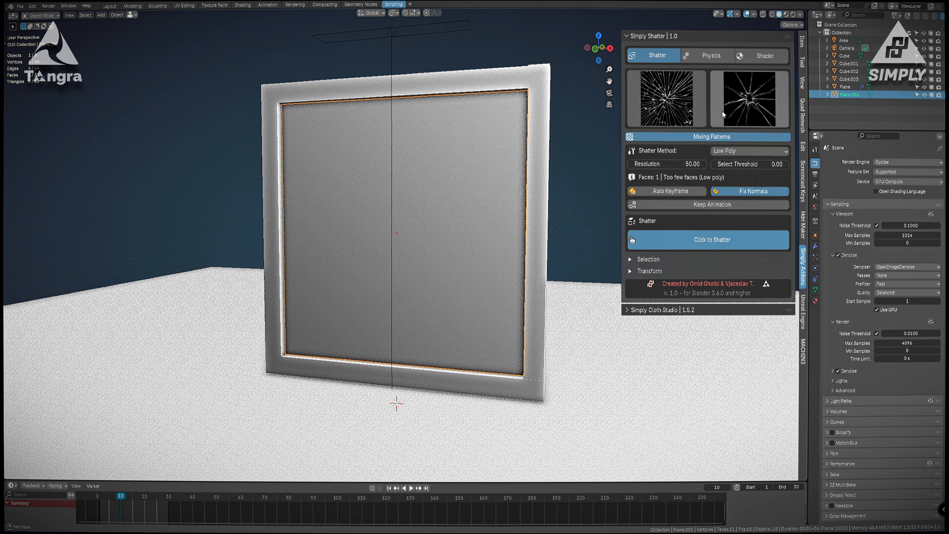
pyautogui.click(742, 120)
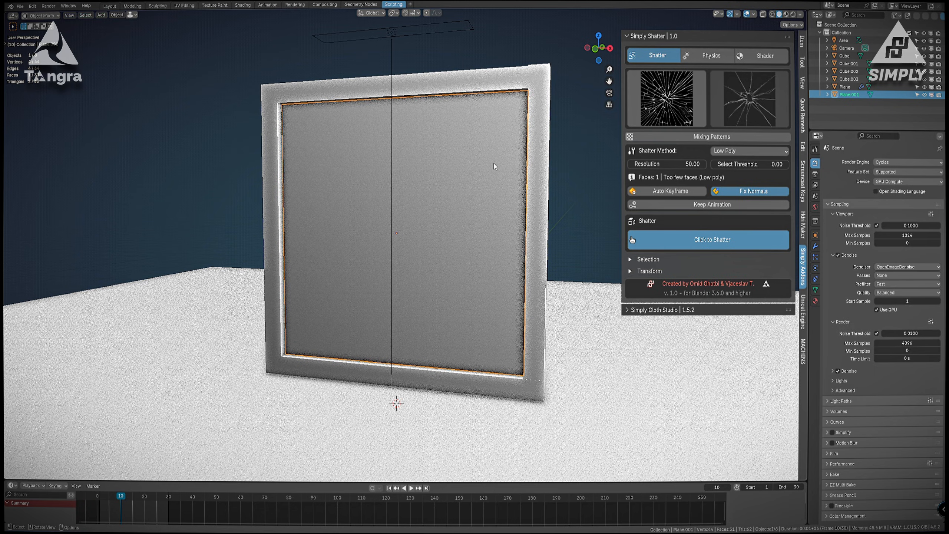
# Check the pane's mesh in Edit Mode, return to Object Mode and keep the shatter method at Low Poly.
pyautogui.press('Tab')
pyautogui.press('Tab')
pyautogui.click(751, 151)
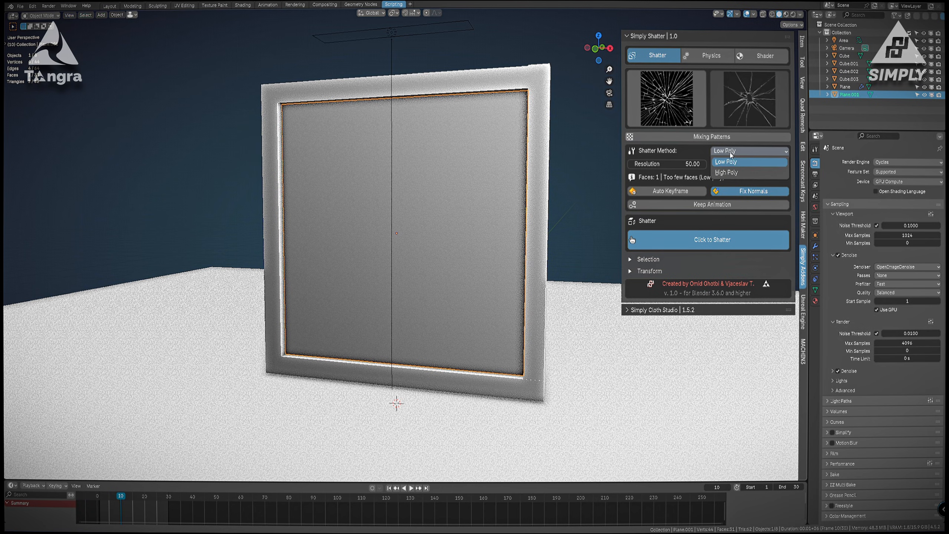
pyautogui.click(732, 157)
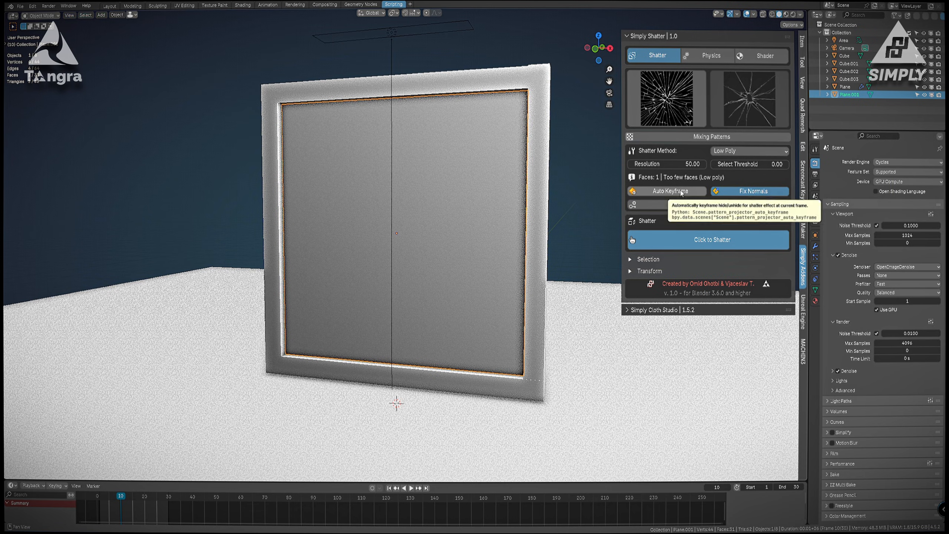
# Enable Auto Keyframe for the shatter effect, scrub through the timeline and set the current frame to 19.
pyautogui.click(657, 191)
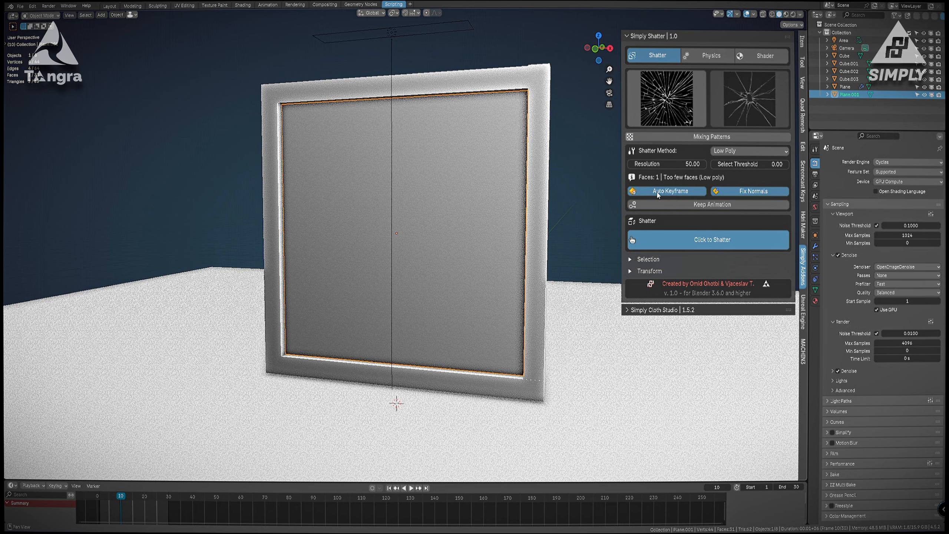
pyautogui.moveTo(121, 500); pyautogui.dragTo(144, 499)
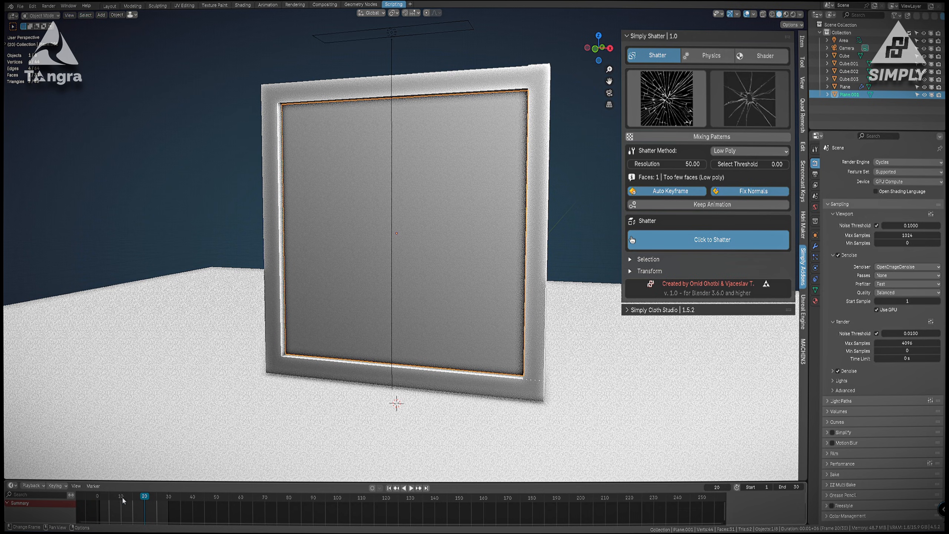
pyautogui.moveTo(361, 344); pyautogui.dragTo(419, 301, button='middle')
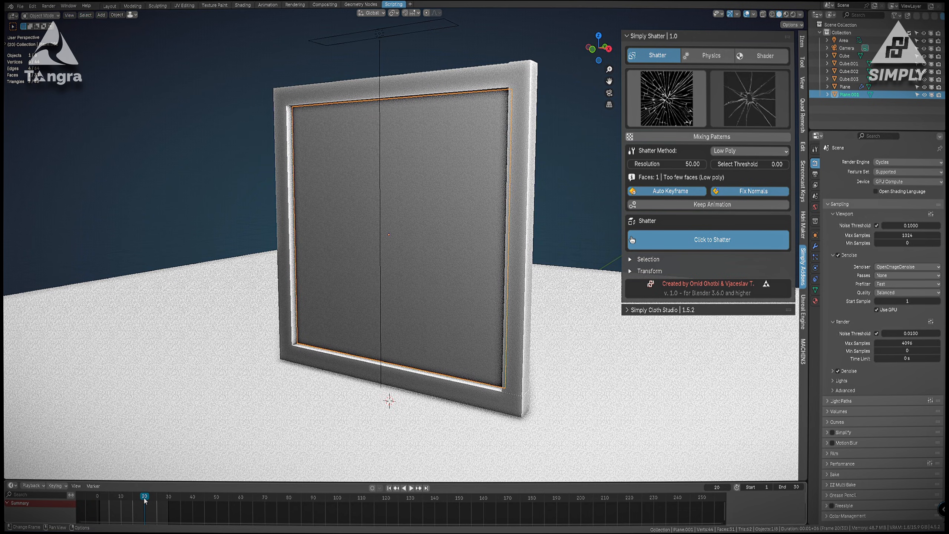
pyautogui.moveTo(145, 500); pyautogui.dragTo(96, 500)
pyautogui.press('space')
pyautogui.press('space')
pyautogui.click(142, 499)
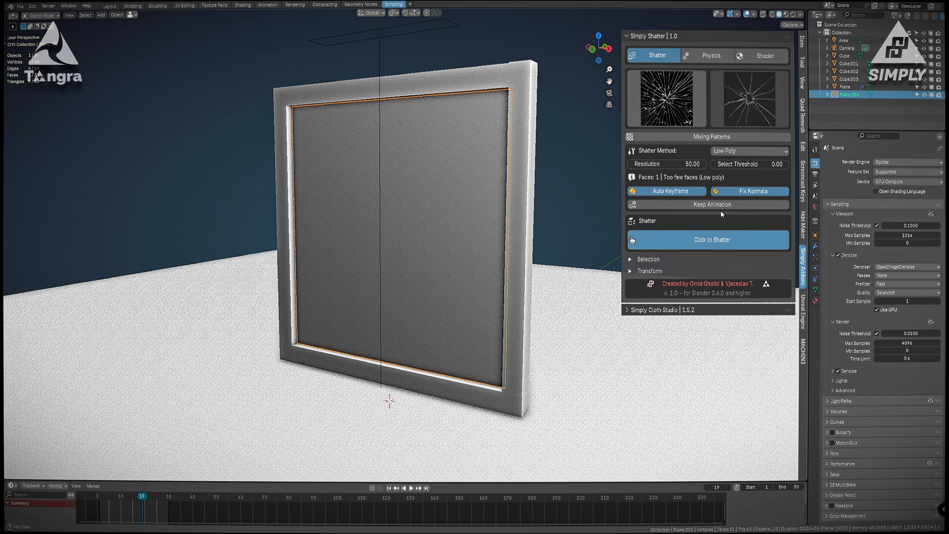
# Try moving the glass pane back and forth along the Y axis, out of the frame.
pyautogui.moveTo(504, 183); pyautogui.dragTo(392, 179, button='middle')
pyautogui.press('g')
pyautogui.press('y')
pyautogui.click(585, 163)
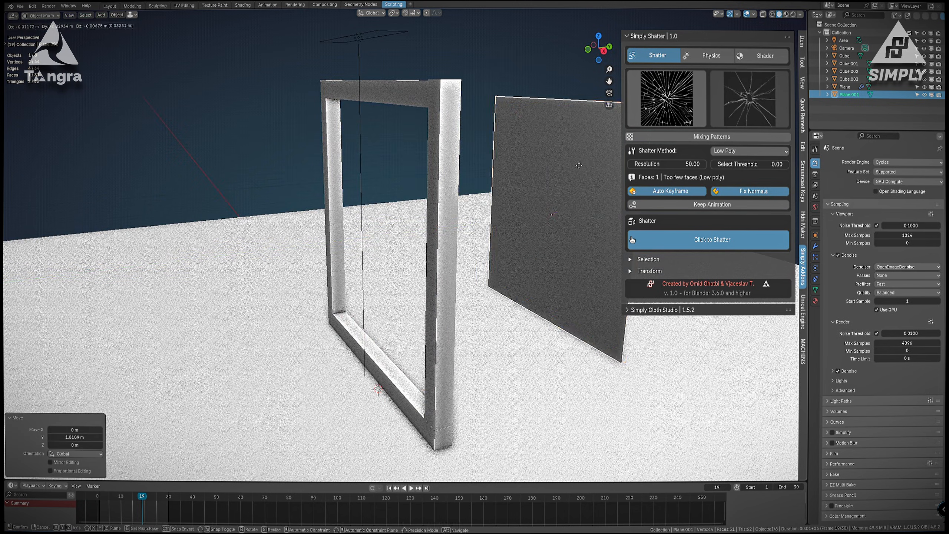
pyautogui.press('g')
pyautogui.press('y')
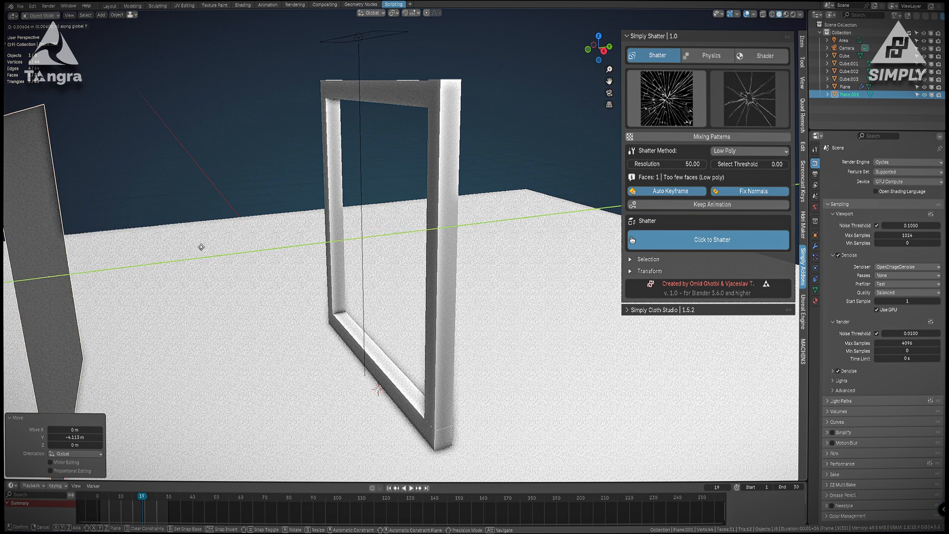
pyautogui.click(565, 210)
pyautogui.press('g')
pyautogui.press('y')
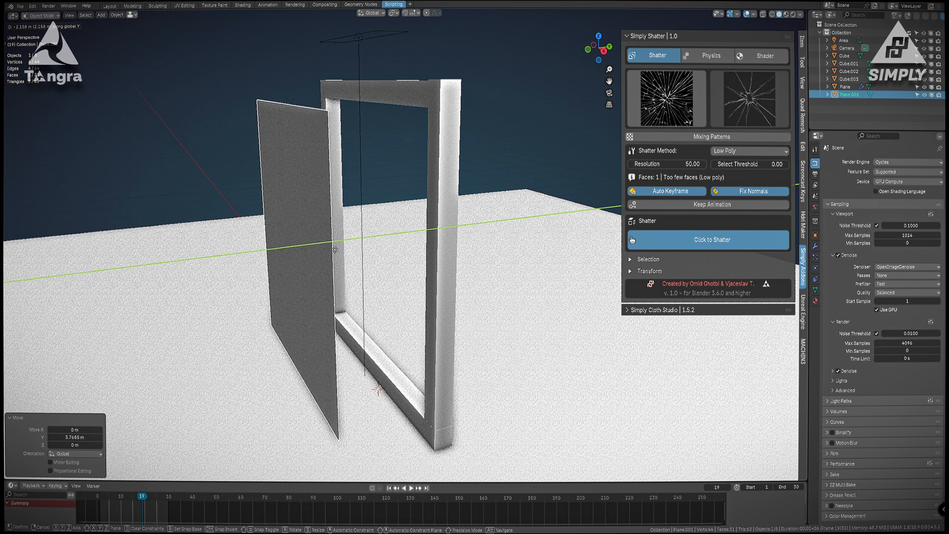
pyautogui.click(264, 262)
# Turn Keep Animation on and off again, and undo the glass pane's moves along Y.
pyautogui.click(685, 205)
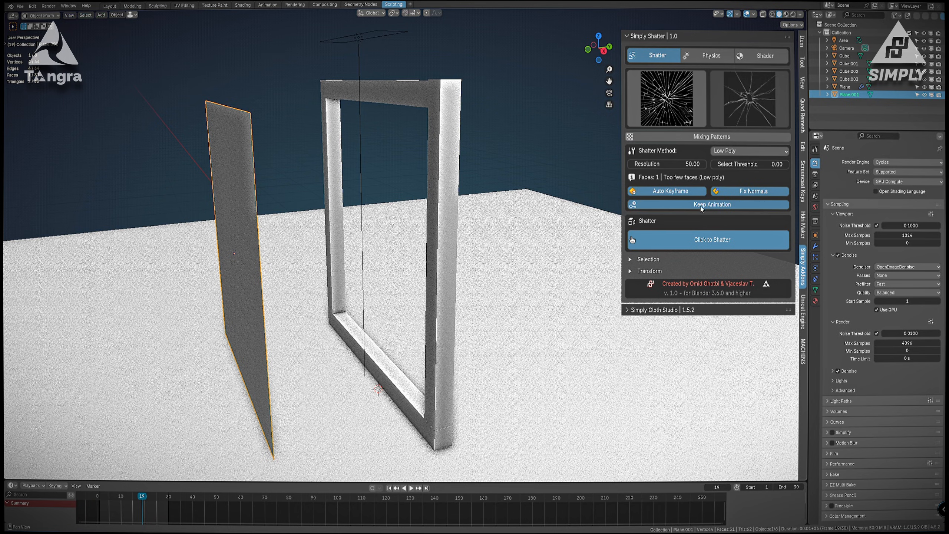
pyautogui.click(699, 207)
pyautogui.hotkey('ctrl', 'z')
pyautogui.hotkey('ctrl', 'z')
pyautogui.hotkey('ctrl', 'z')
pyautogui.hotkey('ctrl', 'z')
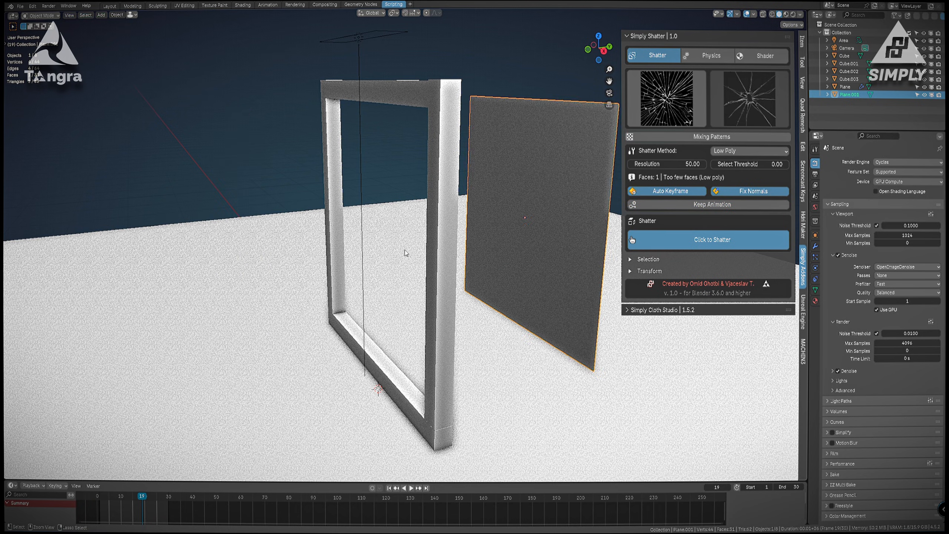
pyautogui.moveTo(398, 243); pyautogui.dragTo(442, 214, button='middle')
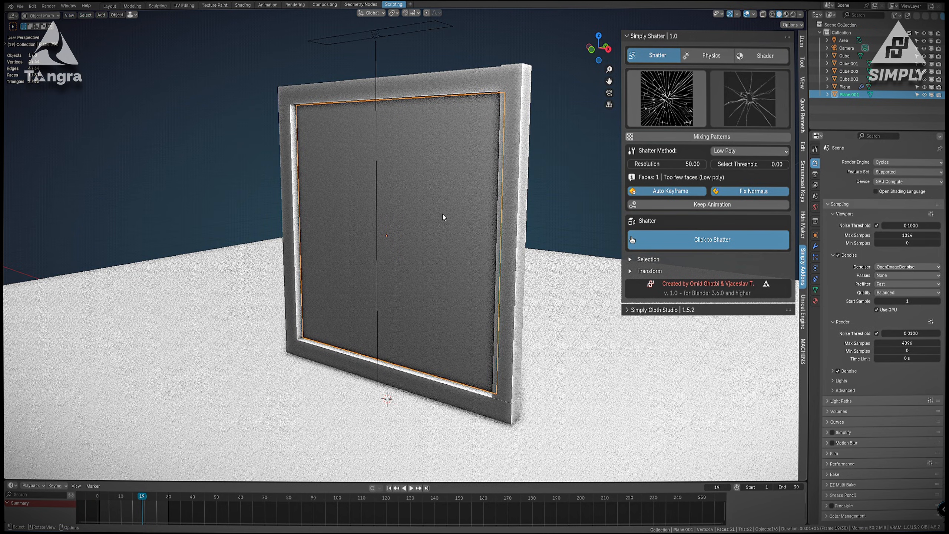
# Set the current frame to 20 and keep the dense radial crack as the glass pane's shatter pattern.
pyautogui.press('Right')
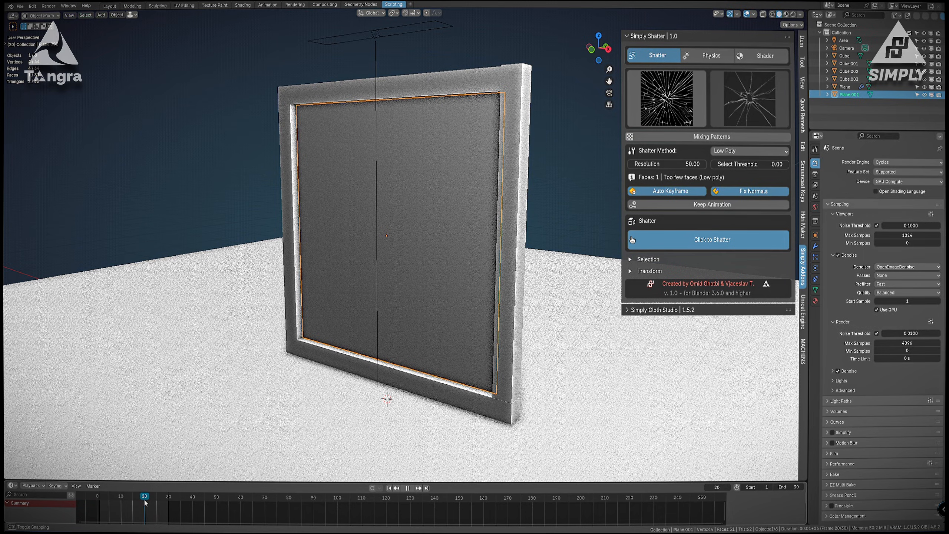
pyautogui.moveTo(382, 308); pyautogui.dragTo(394, 288, button='middle')
pyautogui.scroll(6, 390, 280)
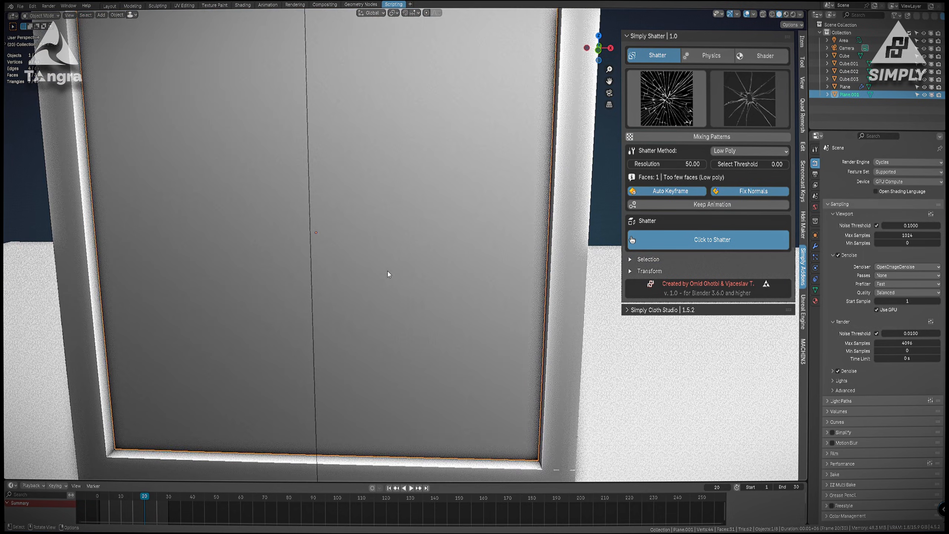
pyautogui.scroll(-2, 414, 254)
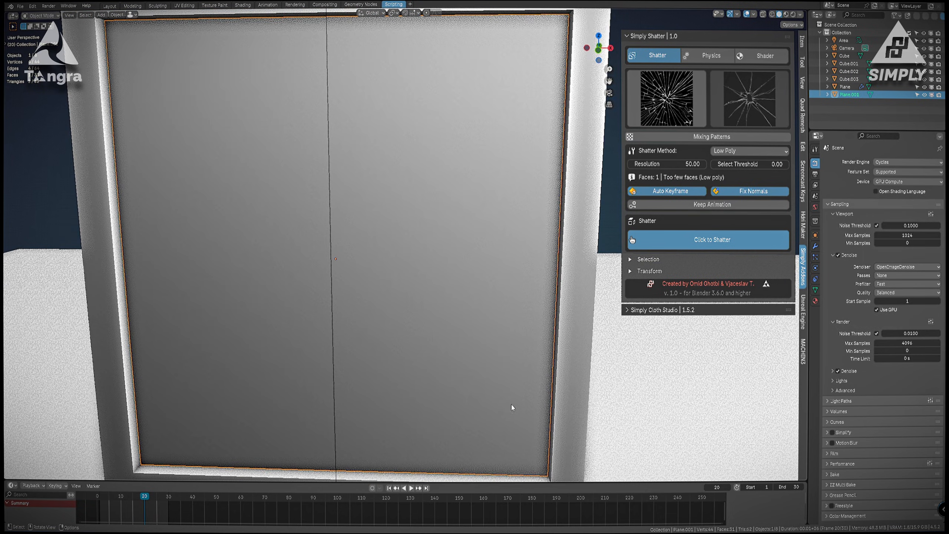
pyautogui.moveTo(215, 171); pyautogui.dragTo(225, 163, button='middle')
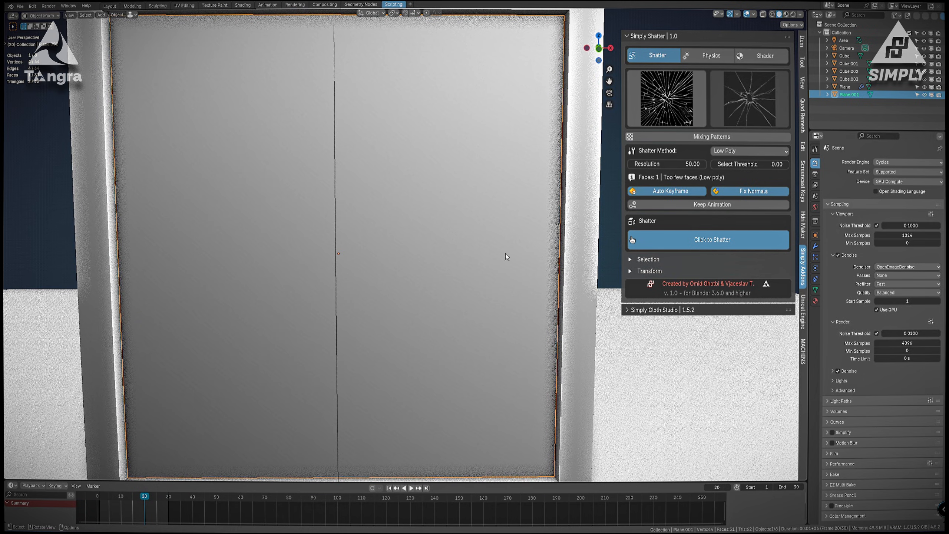
pyautogui.click(663, 108)
pyautogui.click(466, 169)
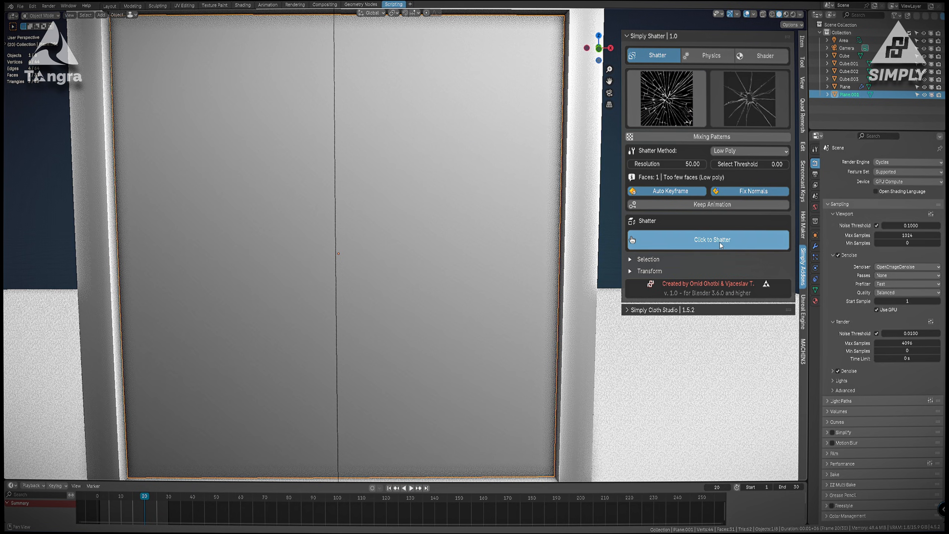
# Shatter the glass pane with the impact point near its centre.
pyautogui.click(735, 242)
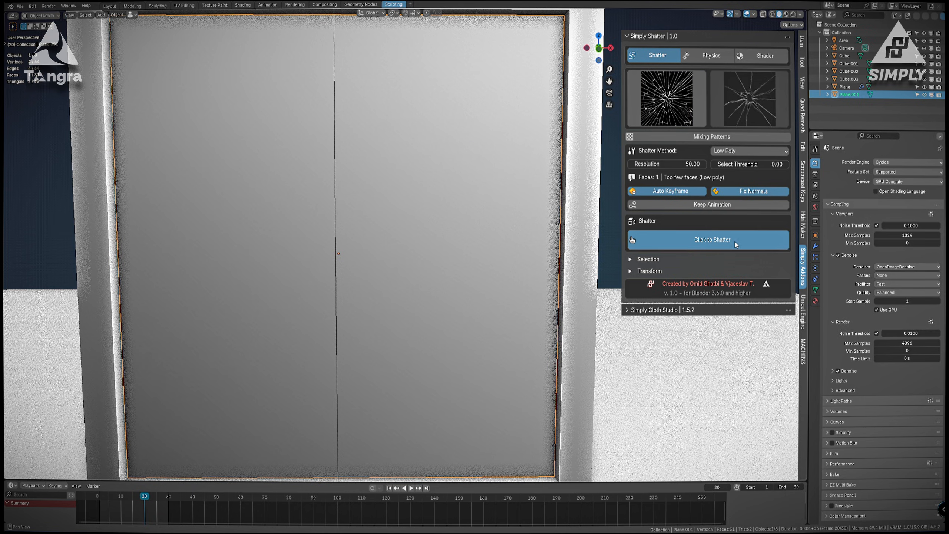
pyautogui.click(345, 244)
pyautogui.scroll(-1, 360, 250)
pyautogui.moveTo(277, 250); pyautogui.dragTo(385, 240, button='middle')
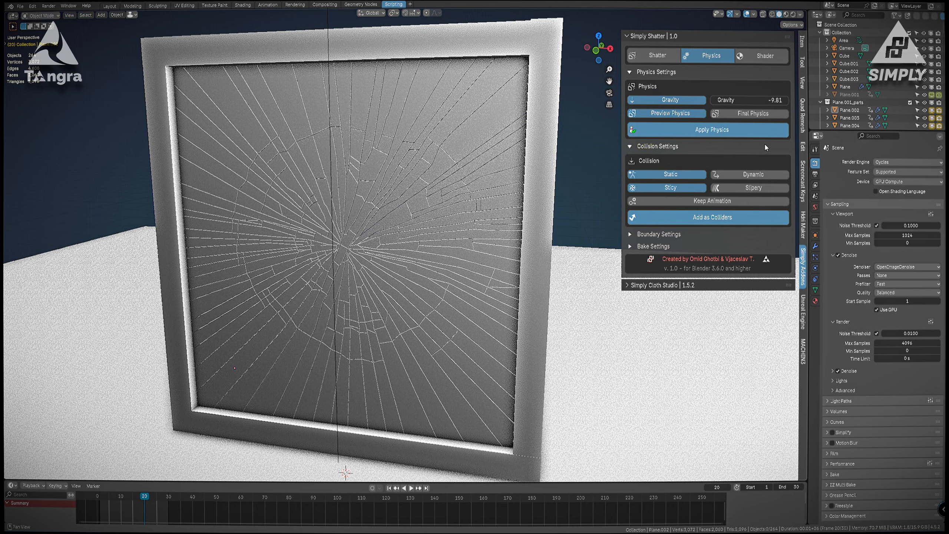
# Play and scrub through the shatter around frame 20, and apply the preview physics to the glass shards.
pyautogui.click(708, 130)
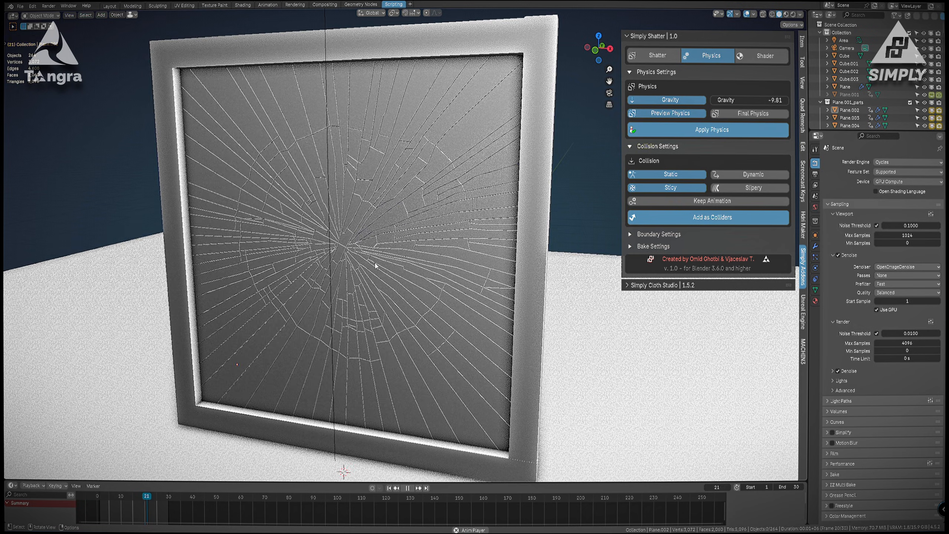
pyautogui.press('Escape')
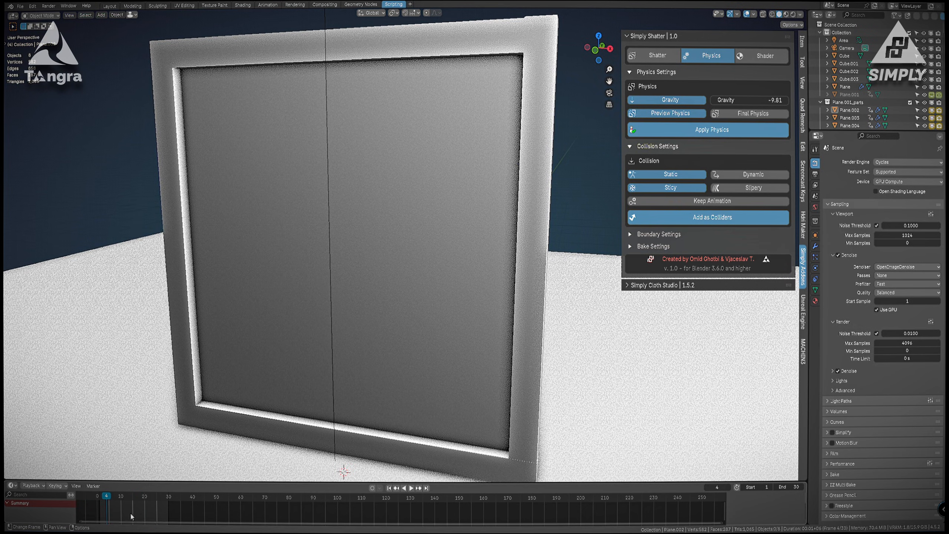
pyautogui.moveTo(142, 506); pyautogui.dragTo(146, 499)
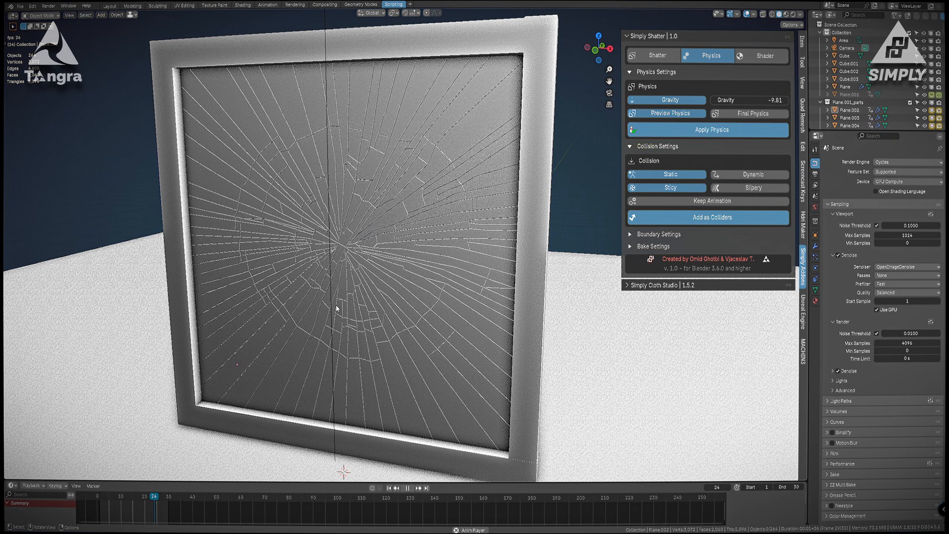
pyautogui.press('space')
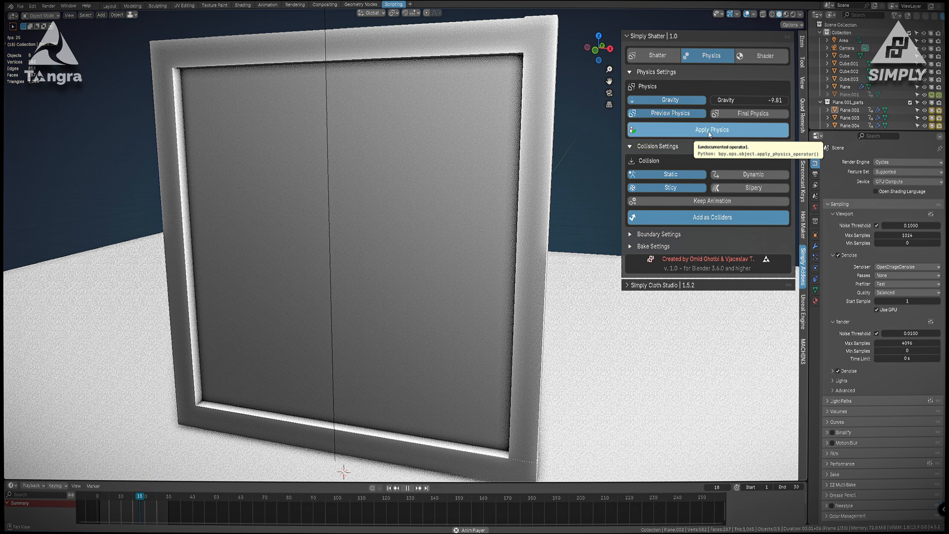
pyautogui.press('space')
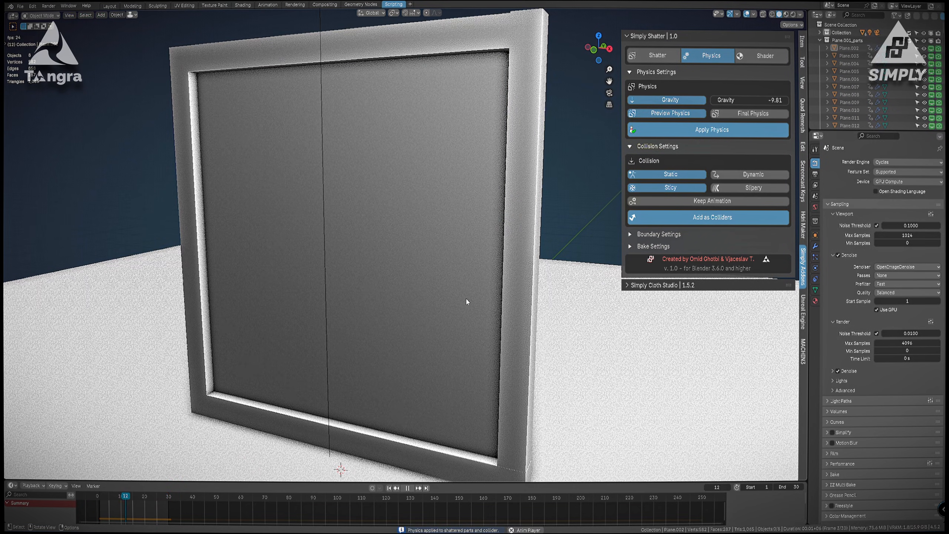
# Set the scene's end frame to 70 and play the falling glass simulation.
pyautogui.moveTo(785, 485)
pyautogui.mouseDown()
pyautogui.moveTo(799, 486)
pyautogui.moveTo(787, 486)
pyautogui.mouseUp()
pyautogui.click(790, 486)
pyautogui.write('7')
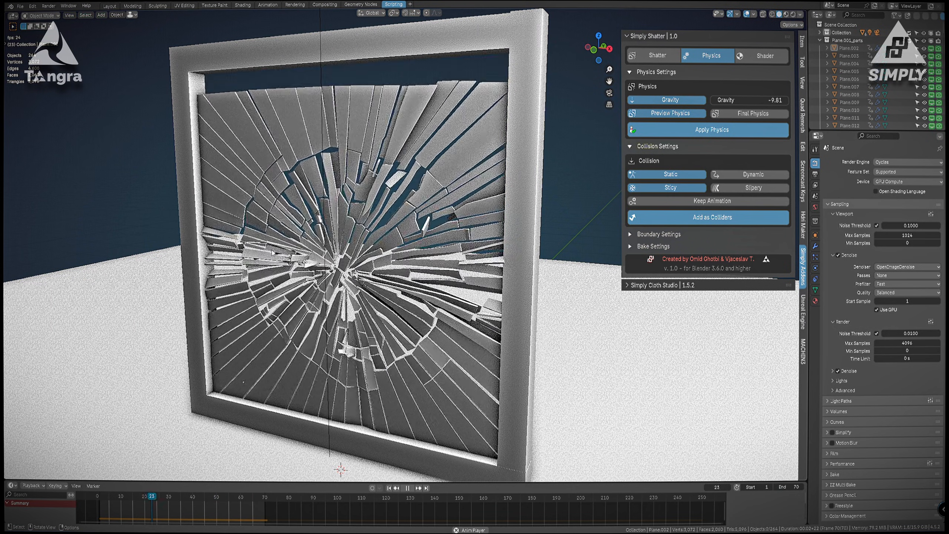
pyautogui.press('space')
# Check below the floor plane by briefly moving it along Z, and add the floor as a static, sticky collider.
pyautogui.moveTo(436, 323); pyautogui.dragTo(177, 264, button='middle')
pyautogui.scroll(-4, 282, 321)
pyautogui.click(283, 322)
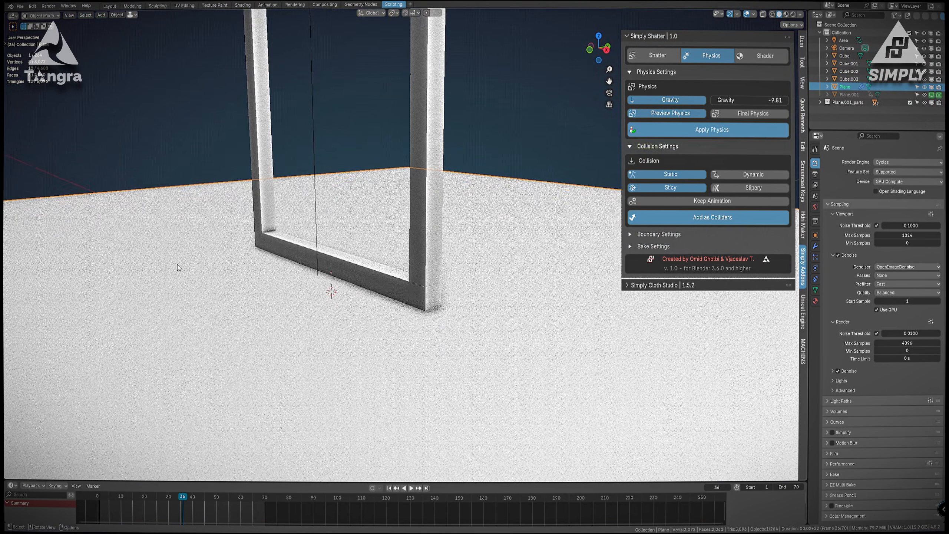
pyautogui.moveTo(145, 201); pyautogui.dragTo(357, 166, button='middle')
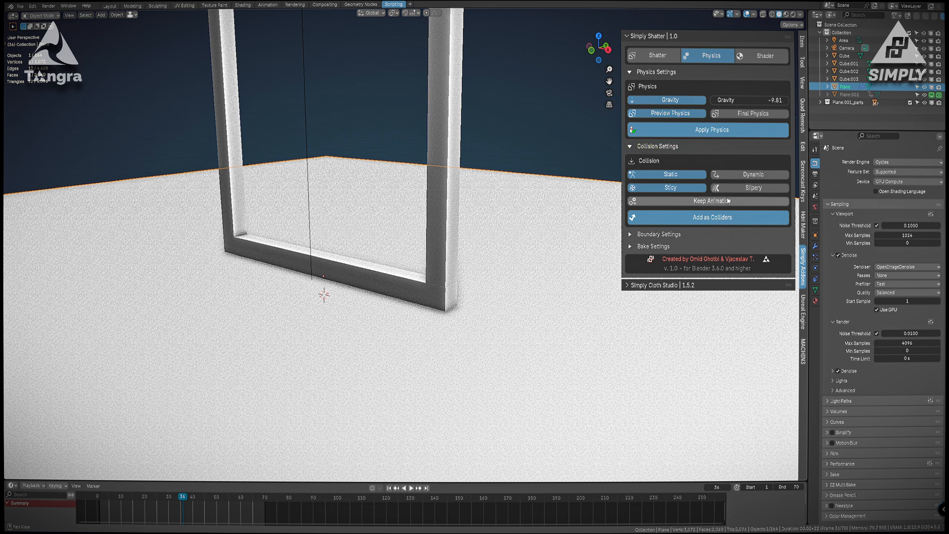
pyautogui.press('z')
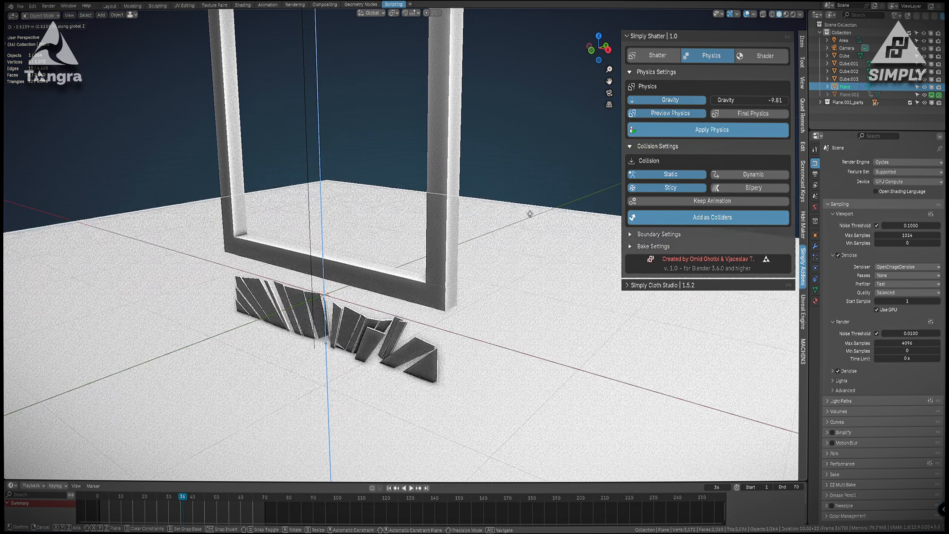
pyautogui.rightClick(517, 162)
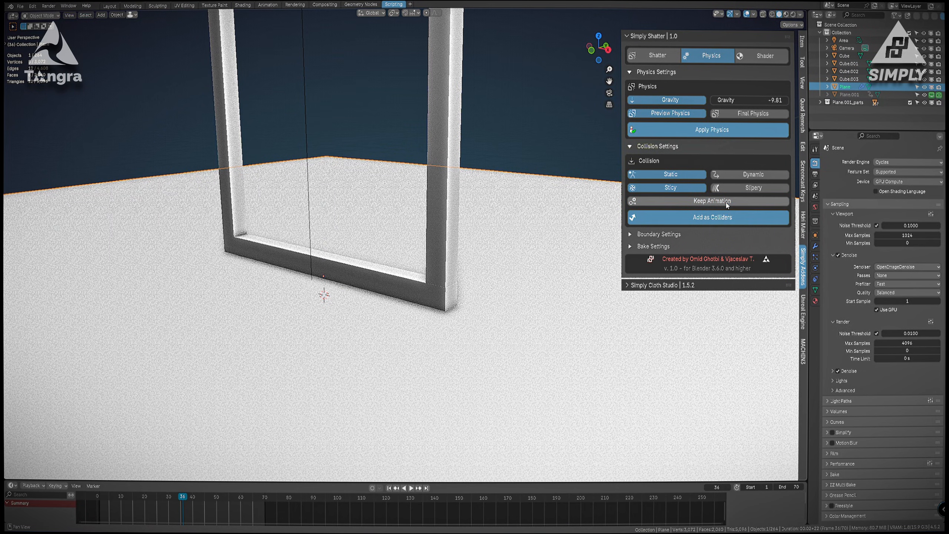
pyautogui.click(715, 218)
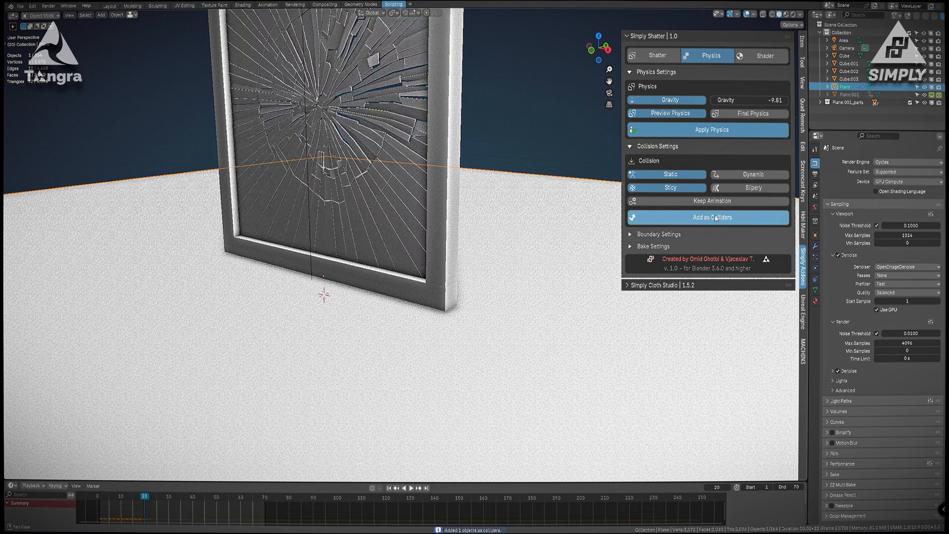
# Play the simulation and examine from several angles how the shards land on the floor.
pyautogui.press('space')
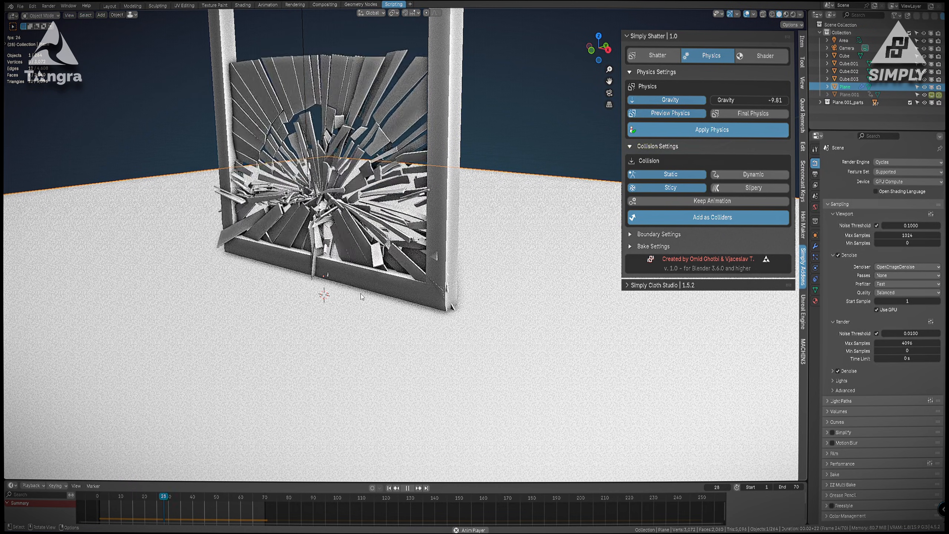
pyautogui.press('space')
pyautogui.keyDown('shift'); pyautogui.moveTo(352, 295); pyautogui.dragTo(384, 279, button='middle'); pyautogui.keyUp('shift')
pyautogui.scroll(4, 347, 190)
pyautogui.scroll(-5, 373, 164)
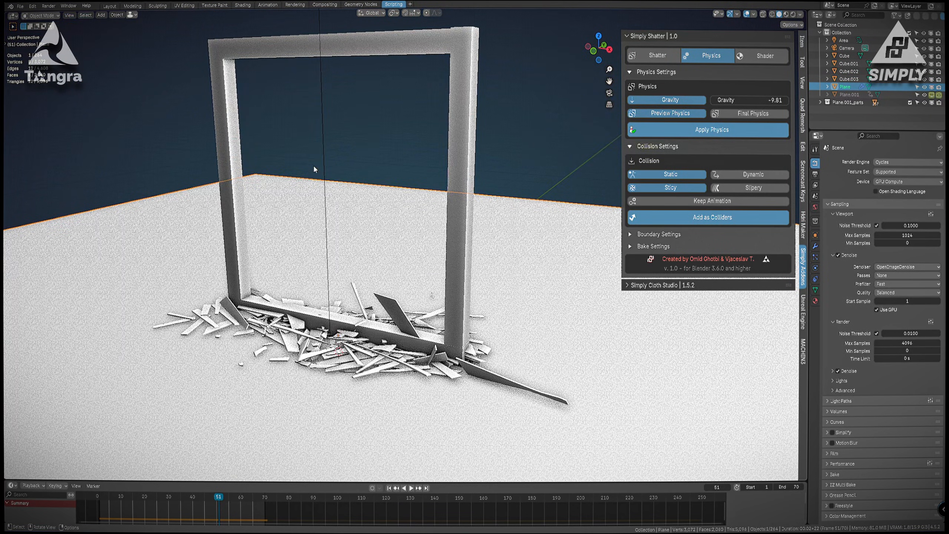
pyautogui.moveTo(314, 169); pyautogui.dragTo(342, 171, button='middle')
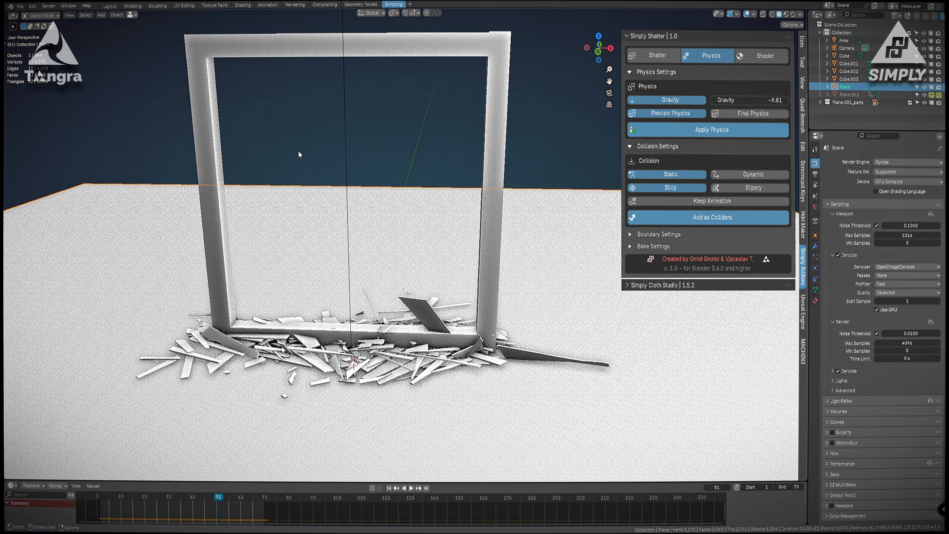
pyautogui.moveTo(437, 308); pyautogui.dragTo(413, 299, button='middle')
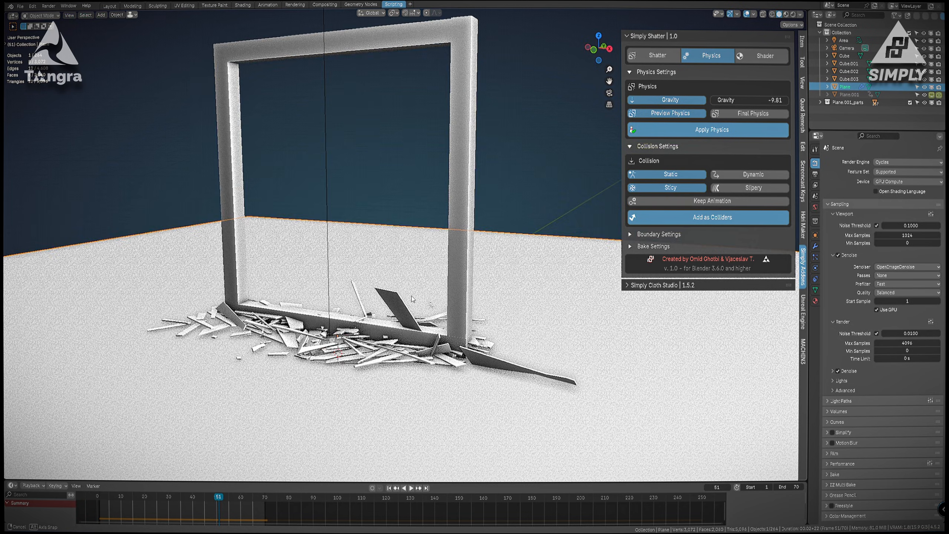
# Add the four bars of the frame as boundaries with Pin to Frame, Breakable and Stuck enabled.
pyautogui.click(356, 319)
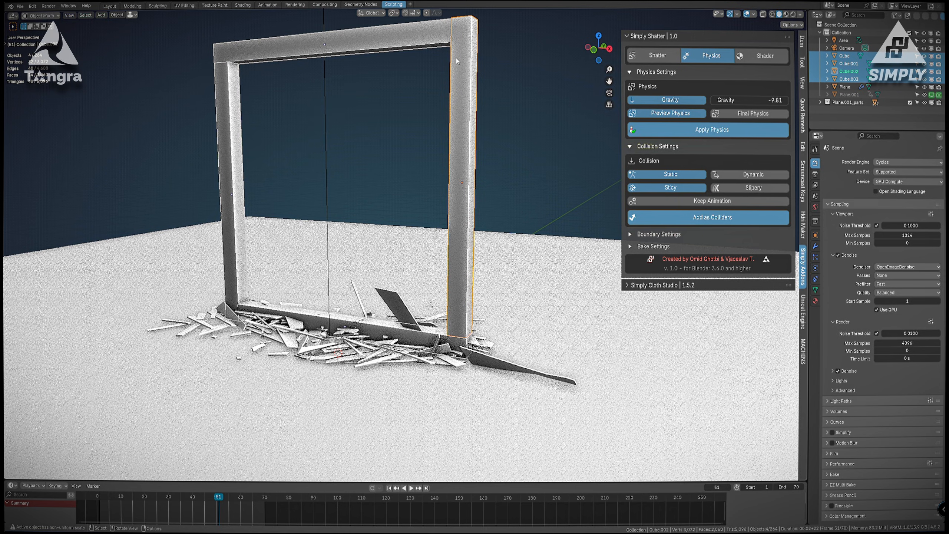
pyautogui.click(472, 101)
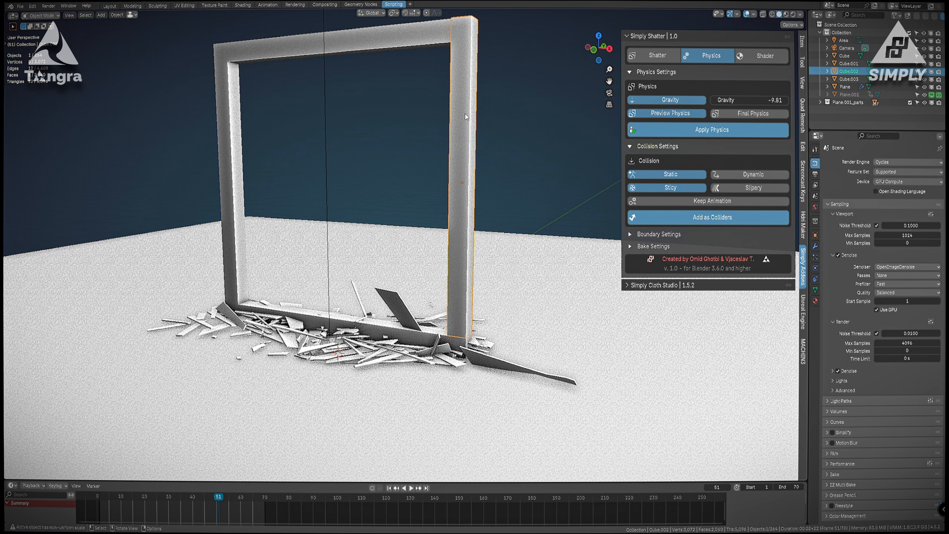
pyautogui.moveTo(465, 115); pyautogui.dragTo(432, 124, button='middle')
pyautogui.scroll(1, 482, 122)
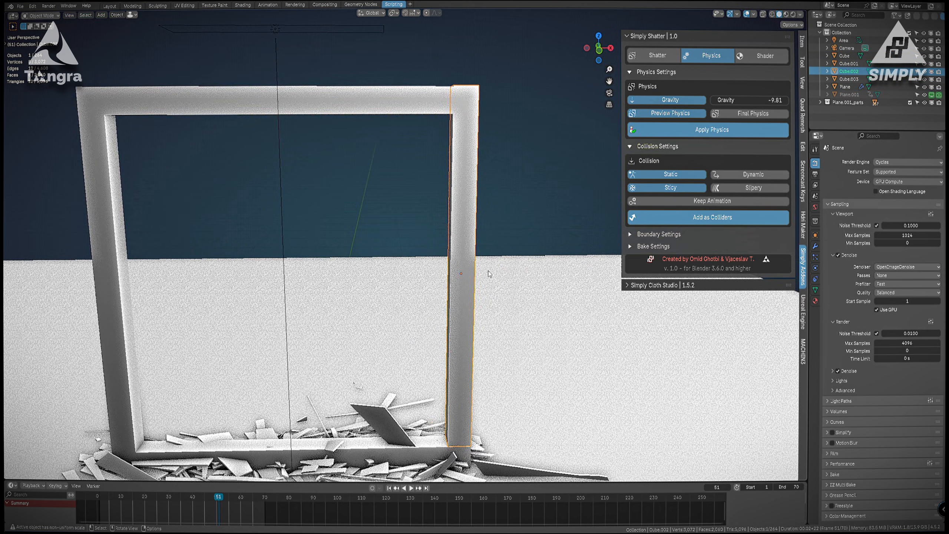
pyautogui.keyDown('shift'); pyautogui.moveTo(489, 270); pyautogui.dragTo(502, 217, button='middle'); pyautogui.keyUp('shift')
pyautogui.click(414, 42)
pyautogui.click(125, 128)
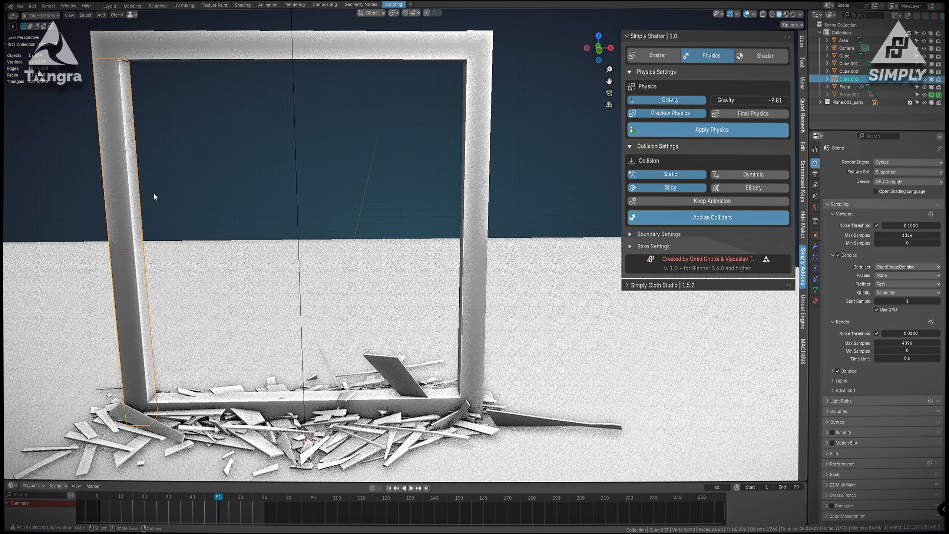
pyautogui.keyDown('shift'); pyautogui.moveTo(128, 390); pyautogui.dragTo(152, 322, button='middle'); pyautogui.keyUp('shift')
pyautogui.click(193, 341)
pyautogui.click(303, 329)
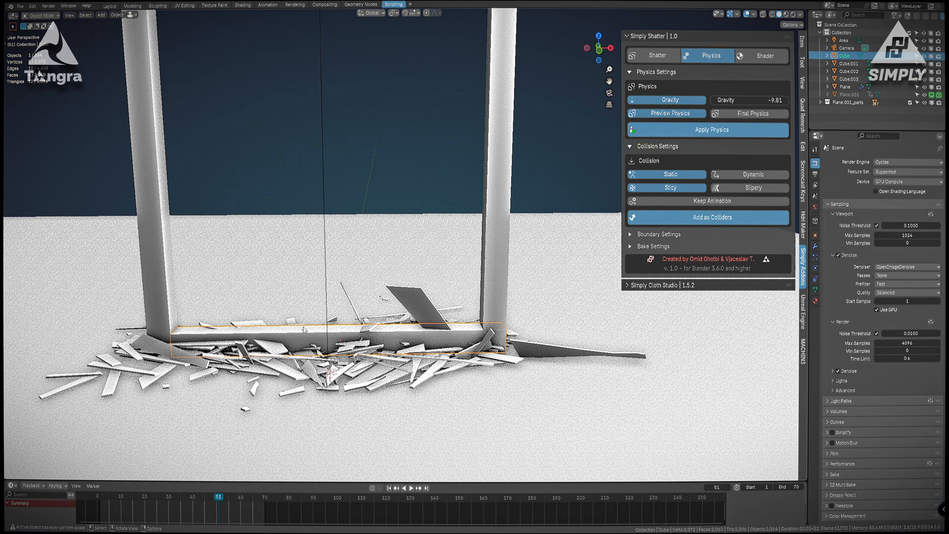
pyautogui.keyDown('shift'); pyautogui.moveTo(168, 288); pyautogui.dragTo(196, 297, button='middle'); pyautogui.keyUp('shift')
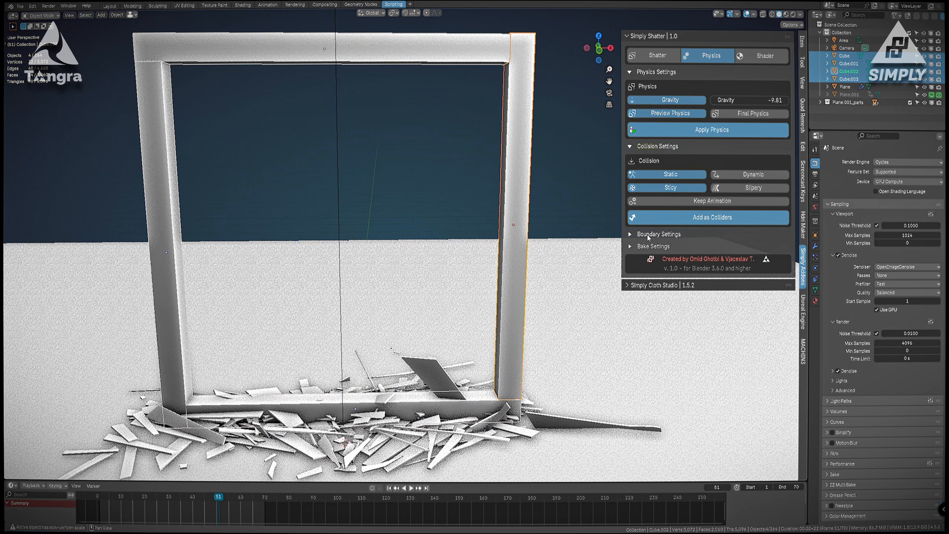
pyautogui.click(659, 233)
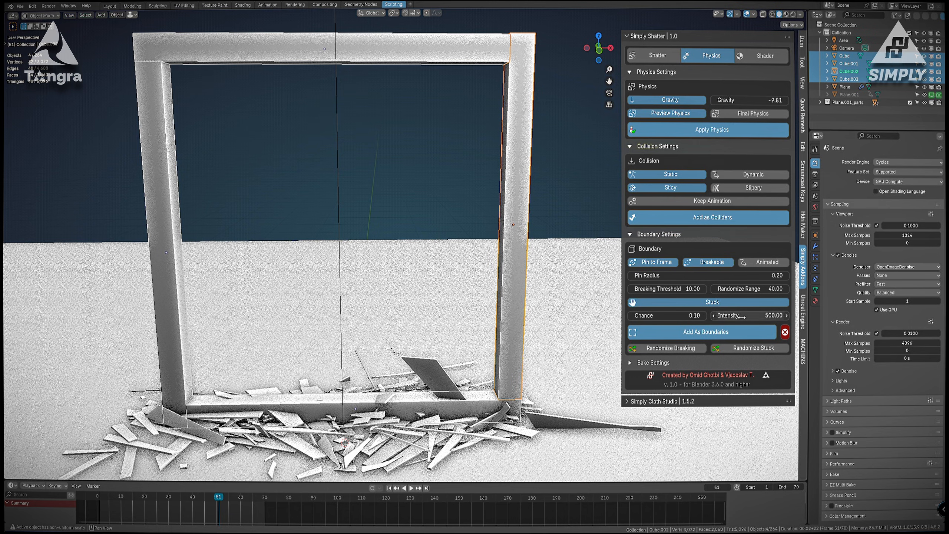
pyautogui.click(692, 332)
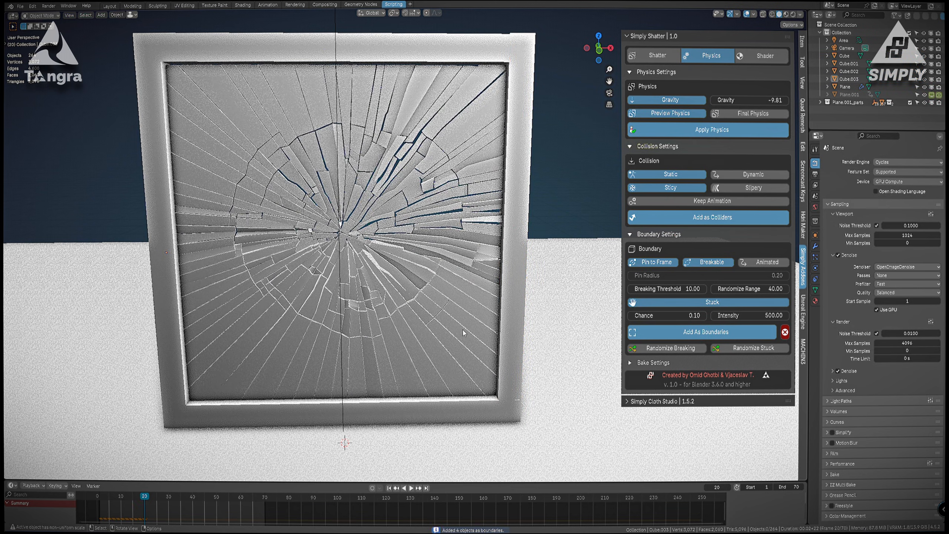
# Examine the playing simulation with the pinned shards, and randomize the boundary breaking twice.
pyautogui.moveTo(290, 304); pyautogui.dragTo(362, 296, button='middle')
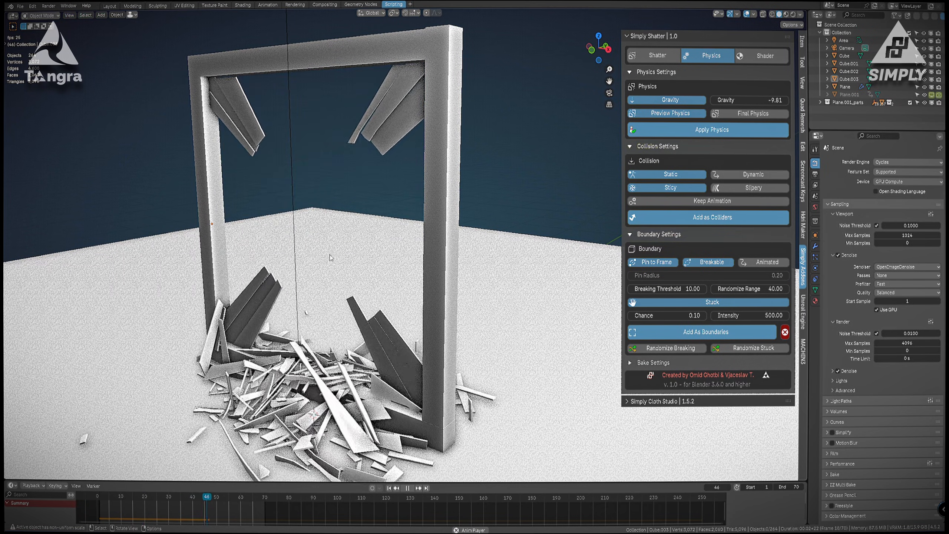
pyautogui.moveTo(326, 283); pyautogui.dragTo(349, 262, button='middle')
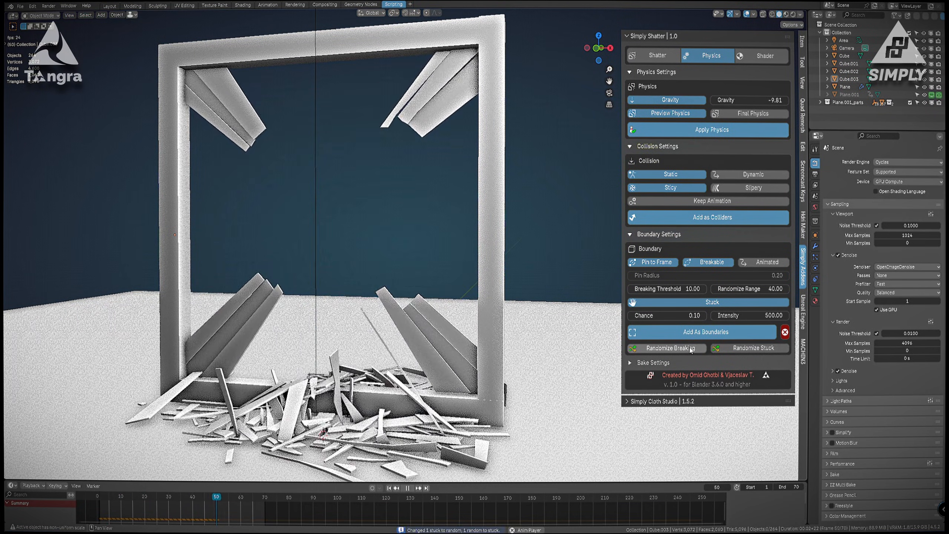
pyautogui.click(682, 349)
pyautogui.click(682, 348)
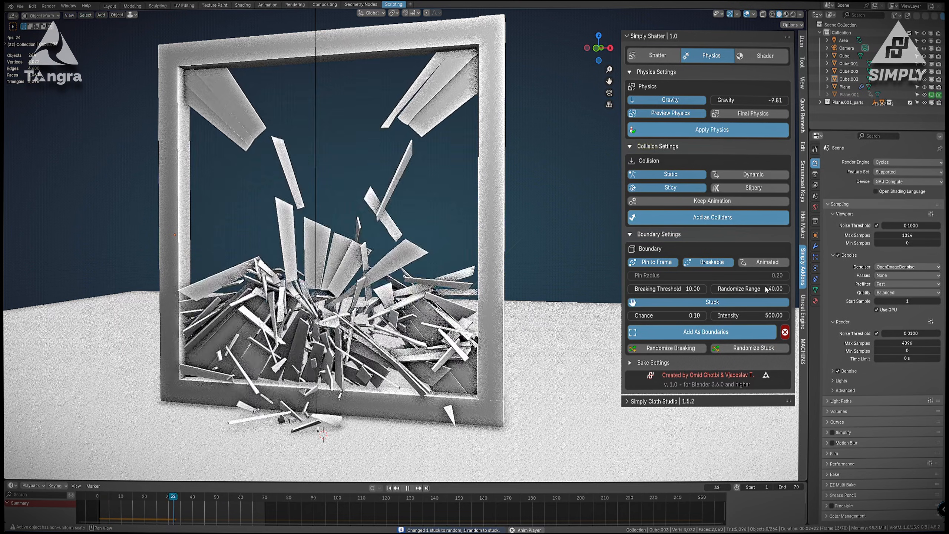
# Set the boundary's Breaking Threshold to 1.30 and Randomize Range to 257.02.
pyautogui.moveTo(671, 290); pyautogui.dragTo(656, 290)
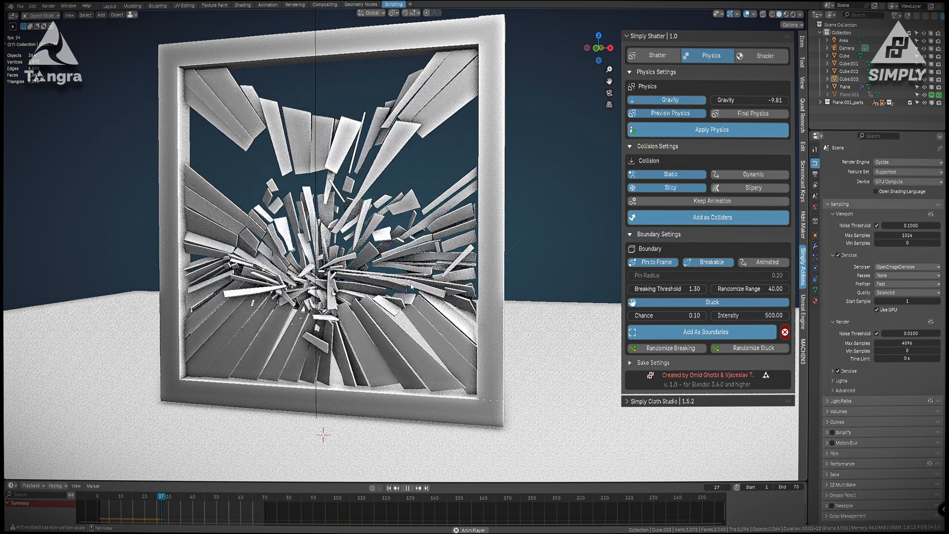
pyautogui.moveTo(762, 288); pyautogui.dragTo(829, 288)
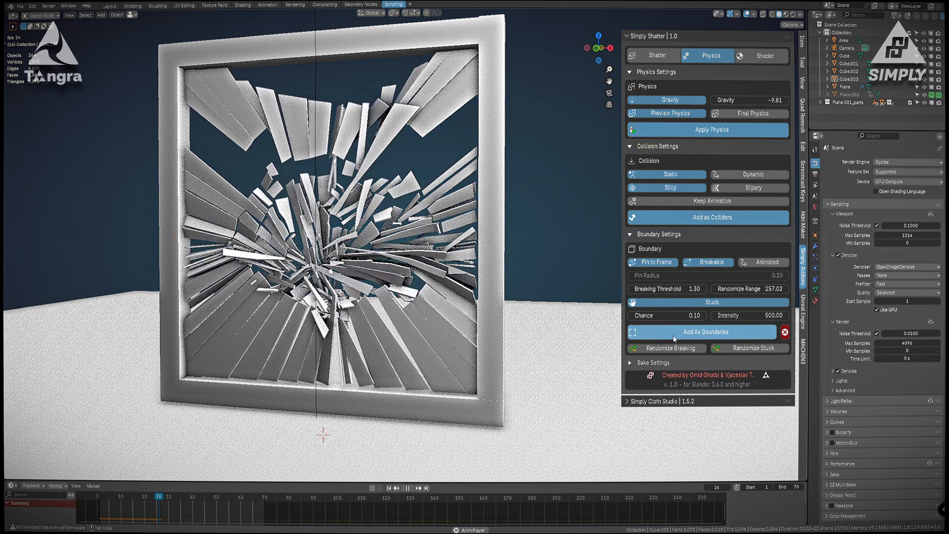
# Try Stuck Chance values of 0.00 and 1.00, and randomize the boundary breaking again.
pyautogui.moveTo(672, 315)
pyautogui.mouseDown()
pyautogui.moveTo(660, 315)
pyautogui.moveTo(677, 314)
pyautogui.mouseUp()
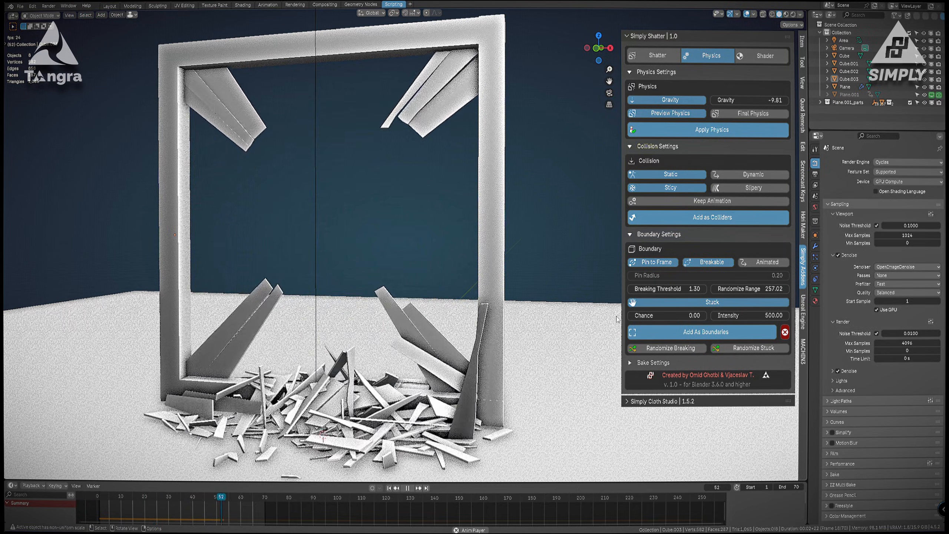
pyautogui.moveTo(673, 315); pyautogui.dragTo(672, 315)
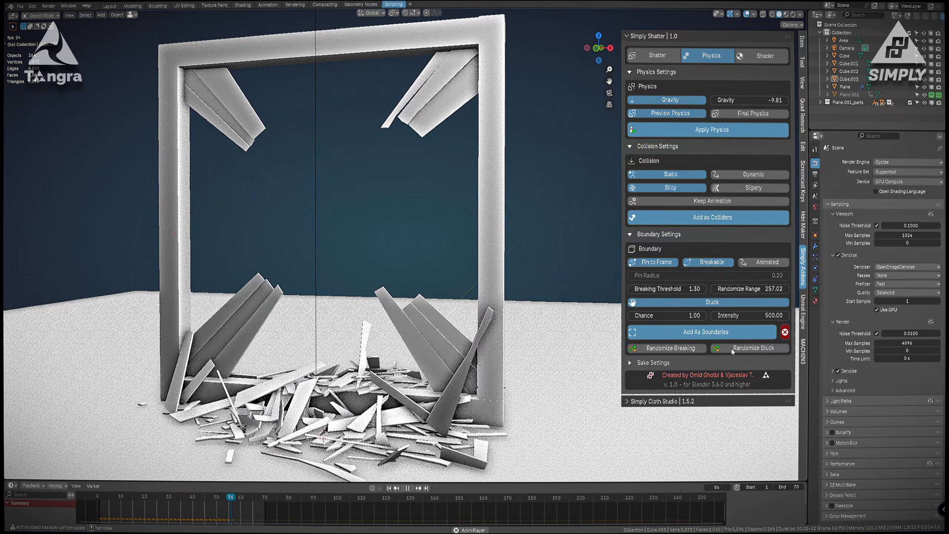
pyautogui.click(685, 349)
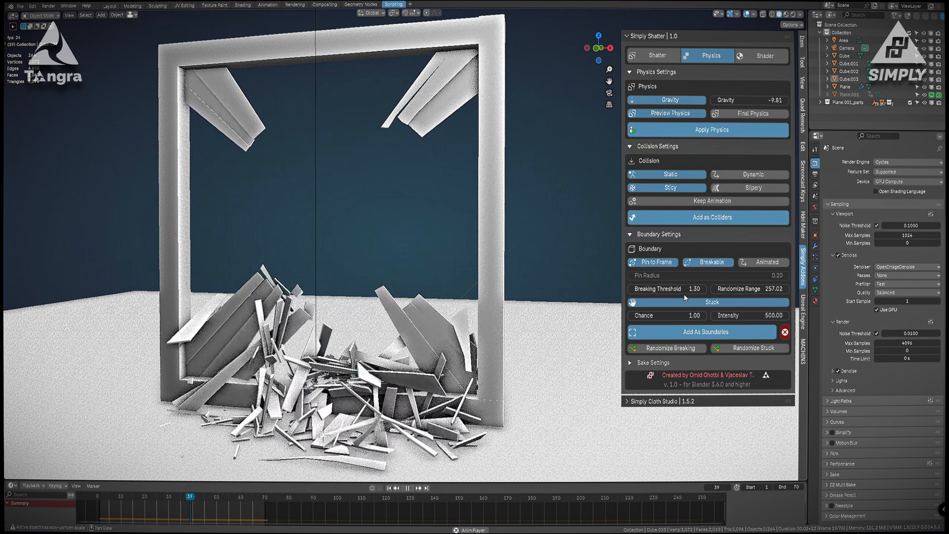
# Set the Stuck Chance to 0.05 and its Intensity to 100.
pyautogui.click(679, 311)
pyautogui.write('0.05')
pyautogui.press('Return')
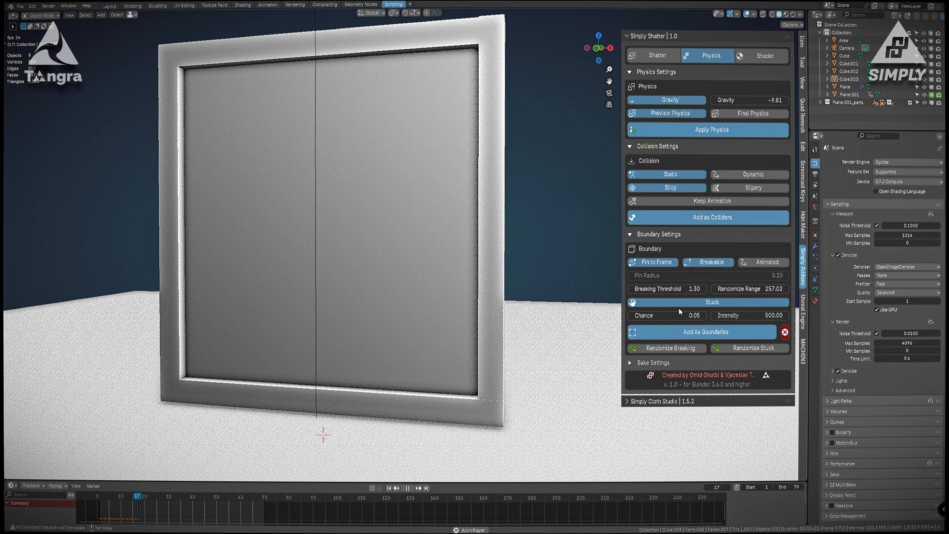
pyautogui.click(737, 316)
pyautogui.write('100')
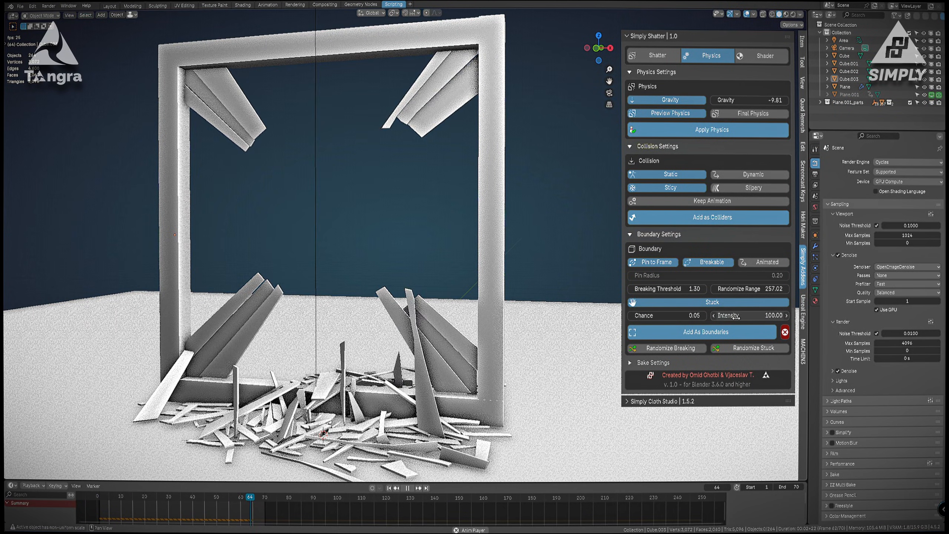
pyautogui.press('Return')
# Raise the boundary's Randomize Range to 1000 and the Breaking Threshold to 117.97.
pyautogui.moveTo(743, 288); pyautogui.dragTo(758, 288)
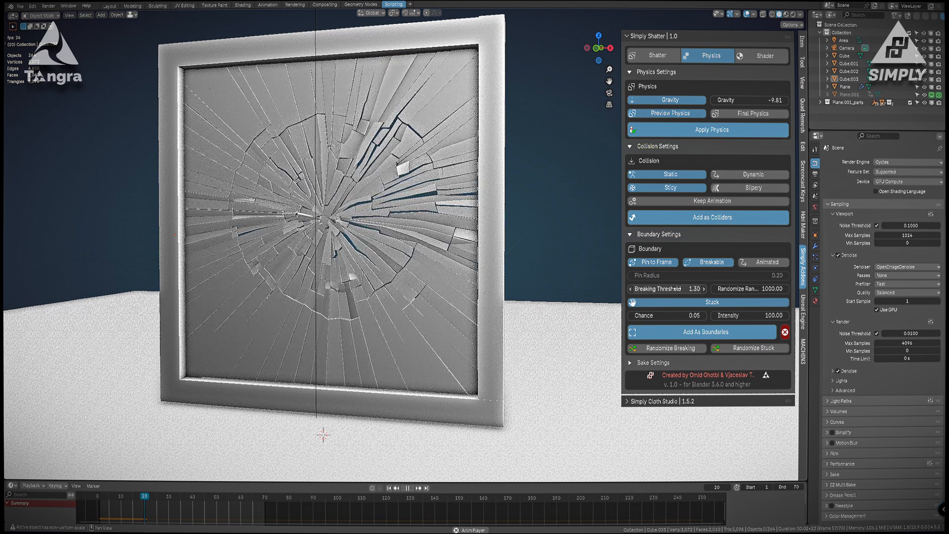
pyautogui.moveTo(665, 288); pyautogui.dragTo(762, 290)
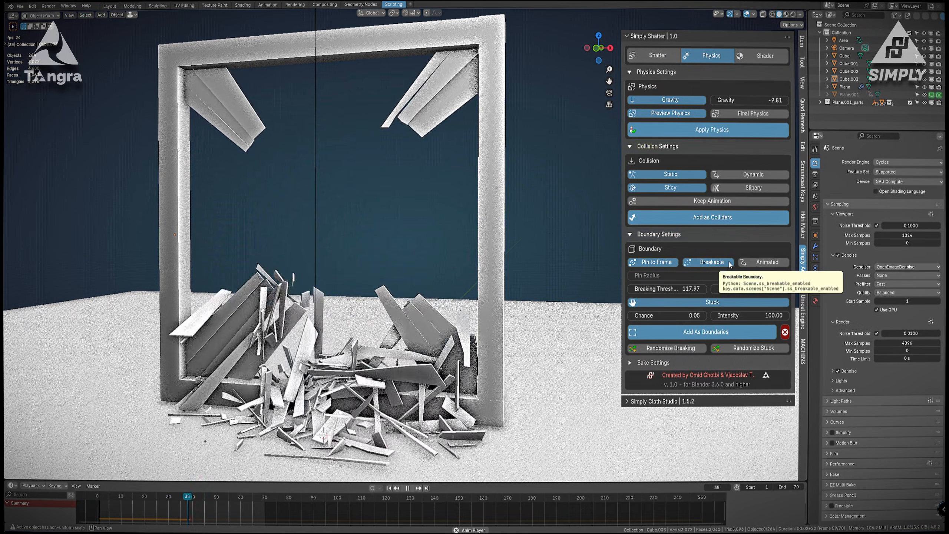
# Switch the boundary's Stuck option off and on again, and play the simulation to review the falling shards.
pyautogui.click(702, 303)
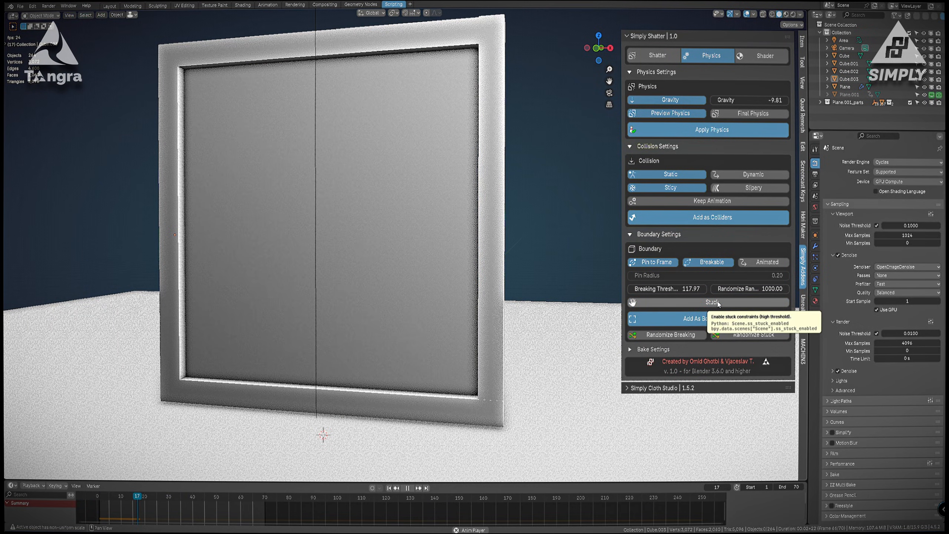
pyautogui.click(718, 304)
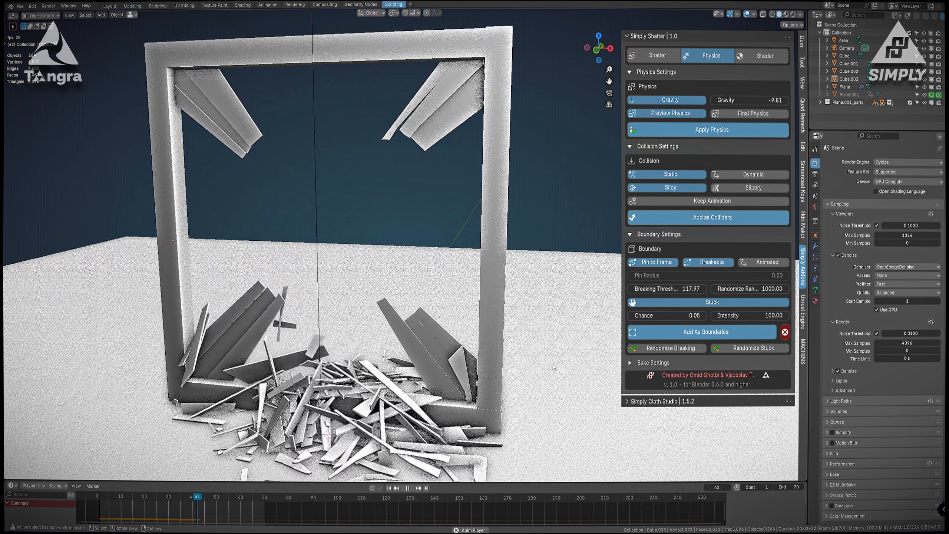
pyautogui.press('space')
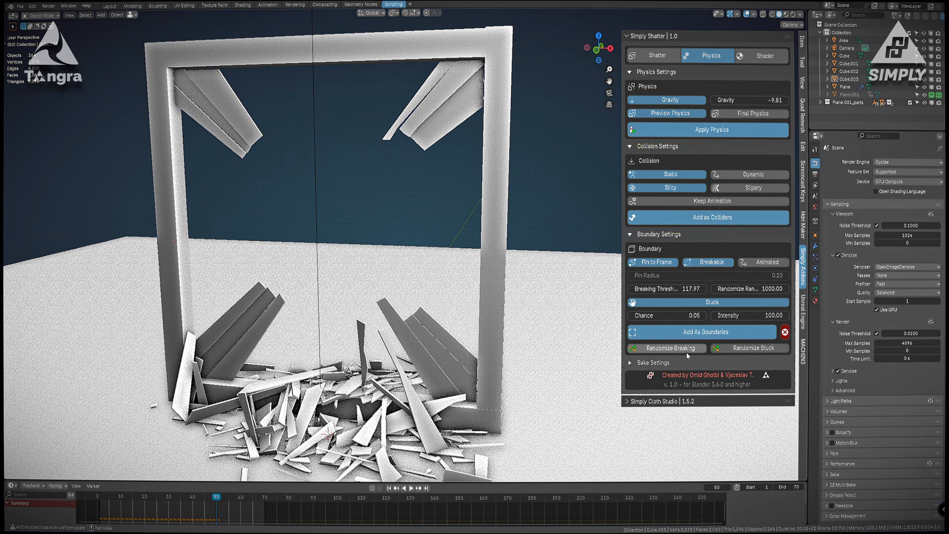
pyautogui.press('space')
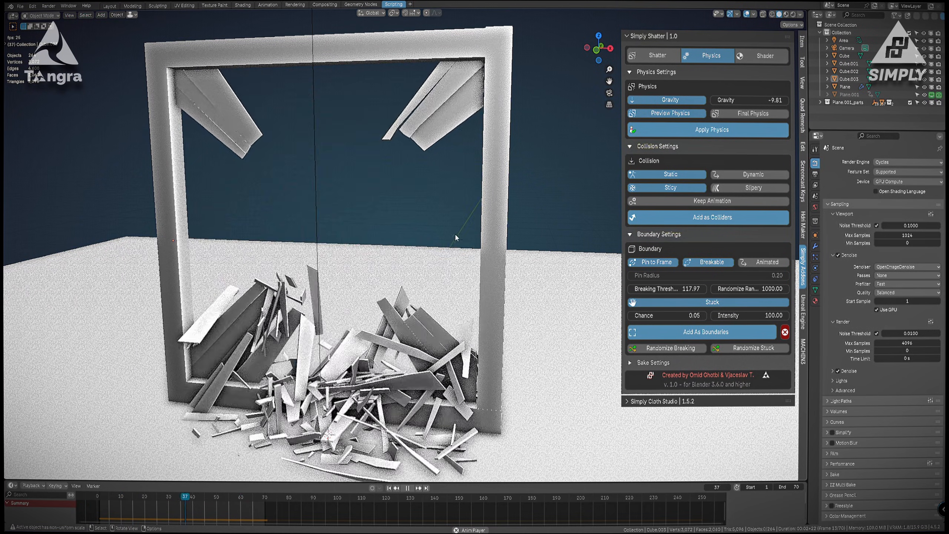
pyautogui.press('space')
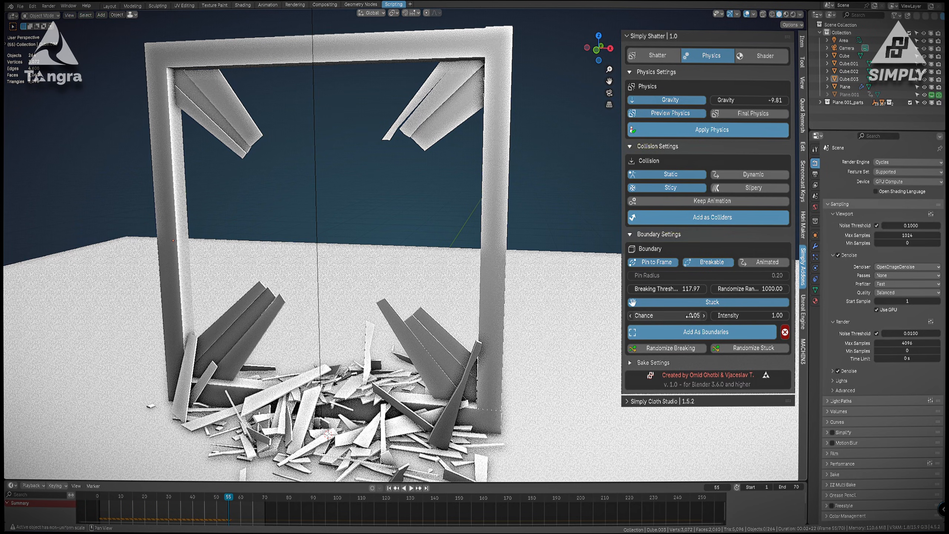
# Randomize the boundary breaking and lower the Breaking Threshold to 0.01.
pyautogui.click(682, 350)
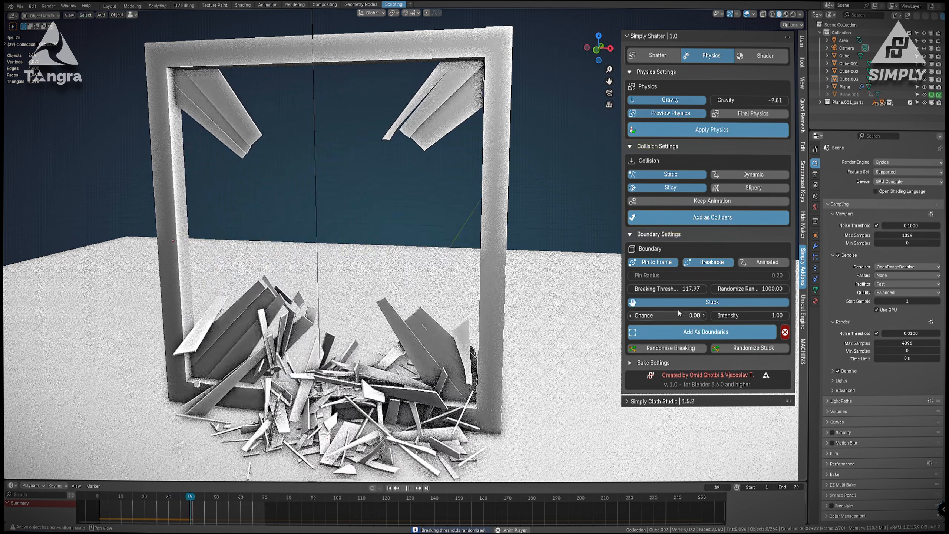
pyautogui.click(689, 289)
pyautogui.write('1')
pyautogui.press('Return')
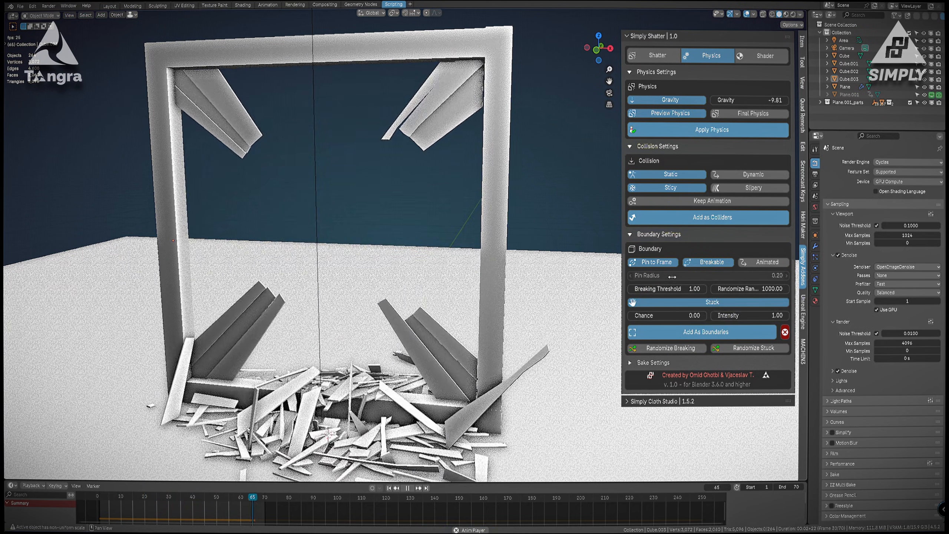
pyautogui.moveTo(672, 289); pyautogui.dragTo(663, 288)
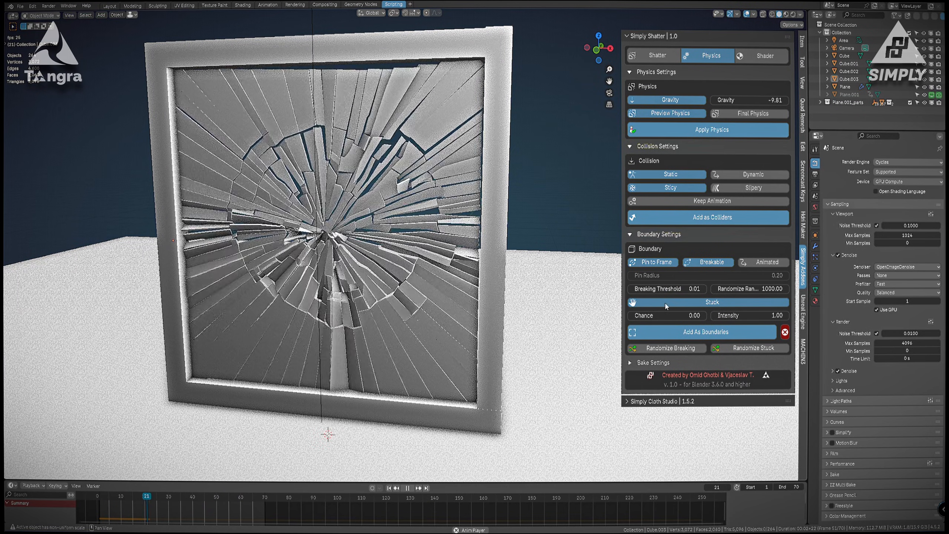
# Set the boundary's Stuck Chance to 0.39 and its Intensity to 268.30.
pyautogui.moveTo(664, 314); pyautogui.dragTo(679, 315)
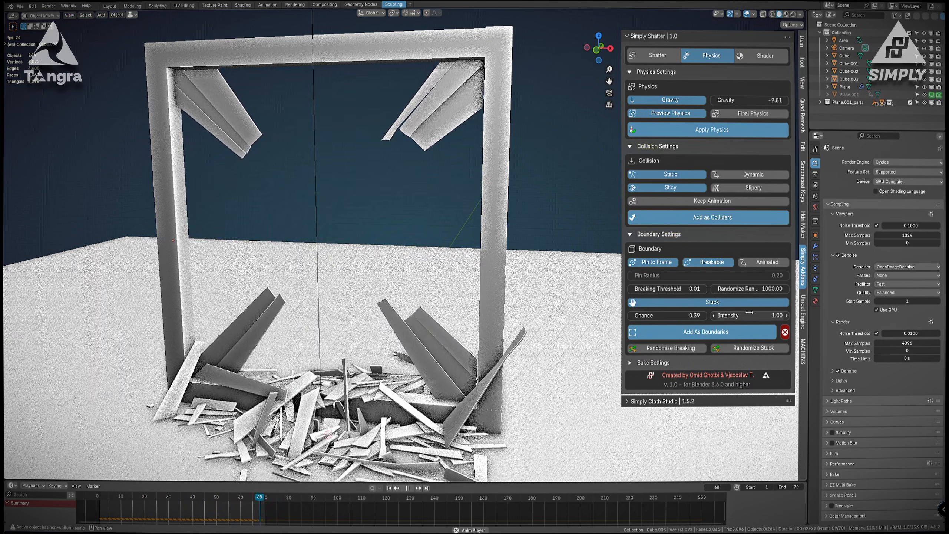
pyautogui.moveTo(749, 315); pyautogui.dragTo(803, 315)
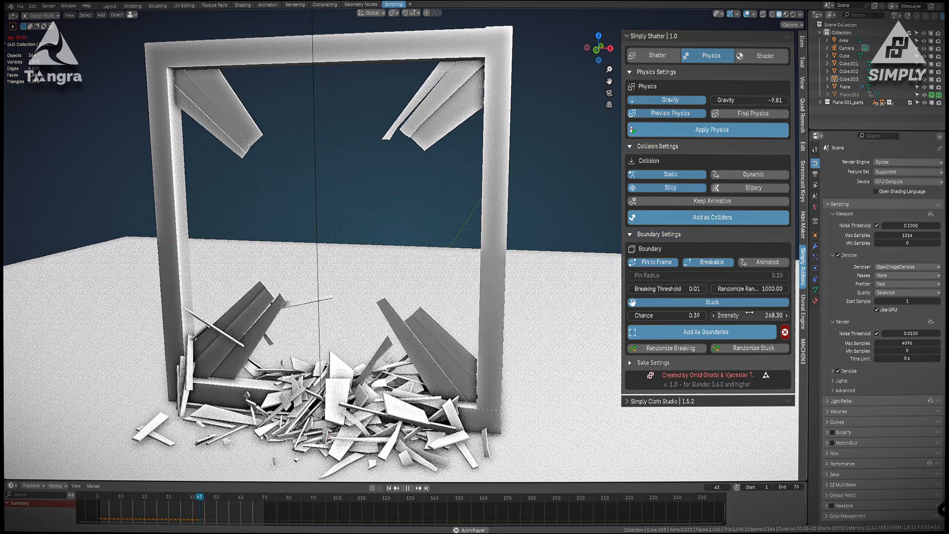
pyautogui.moveTo(467, 302); pyautogui.dragTo(454, 290, button='middle')
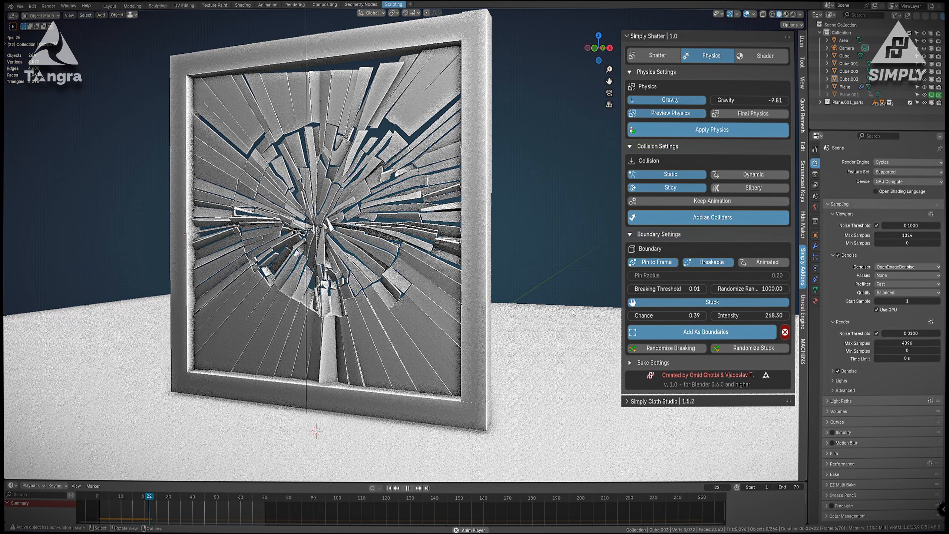
# Show the scene's Rigid Body World cache settings, nudge the frame's upper bar about 0.015 m up to refresh the cache, and replay the simulation.
pyautogui.click(815, 196)
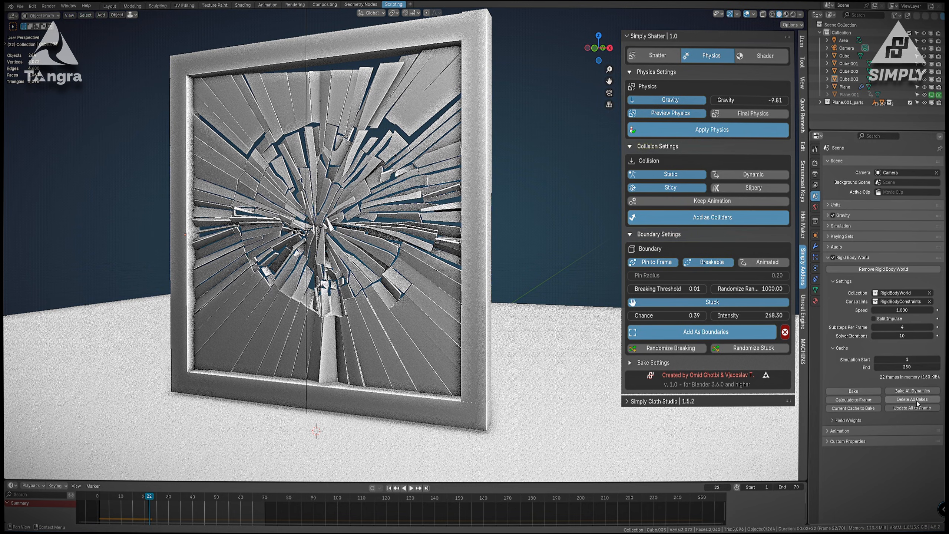
pyautogui.rightClick(486, 268)
pyautogui.moveTo(385, 70); pyautogui.dragTo(387, 72)
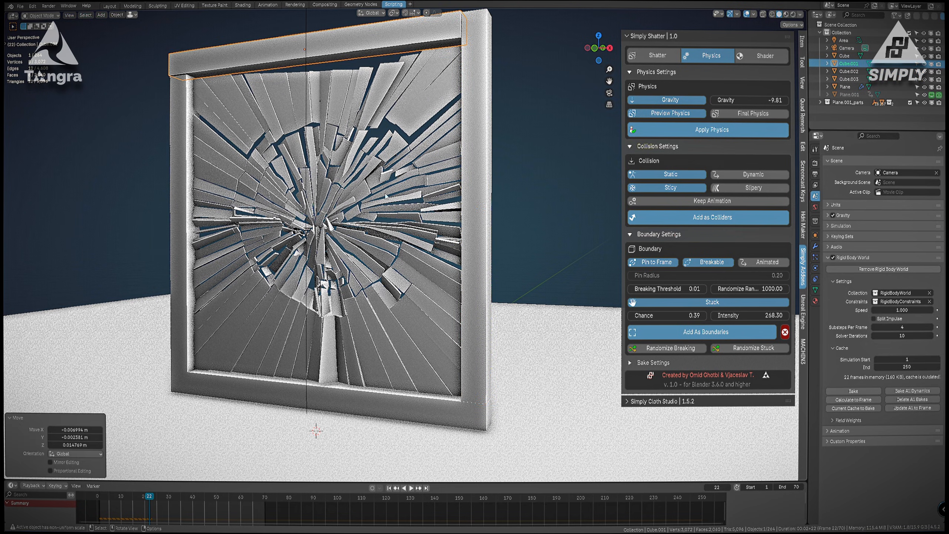
pyautogui.hotkey('shift', 'Left')
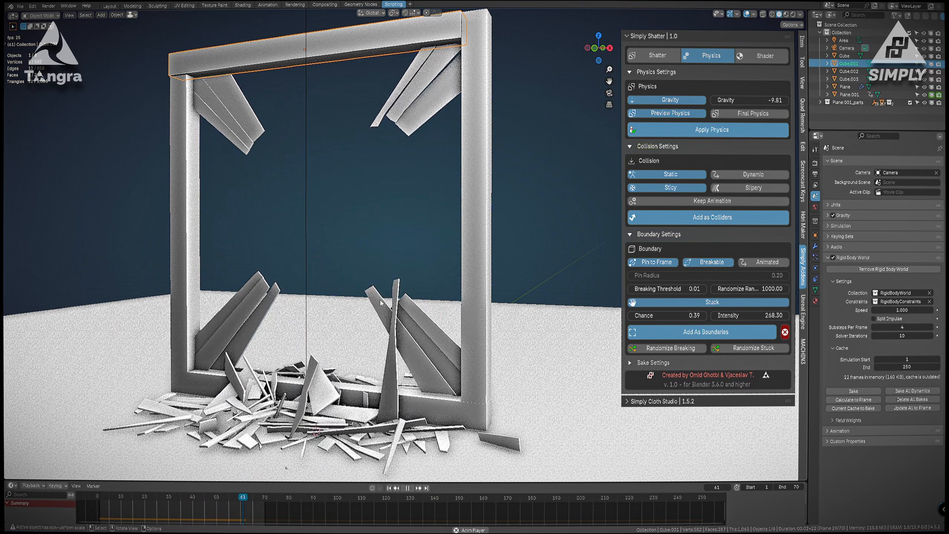
pyautogui.press('space')
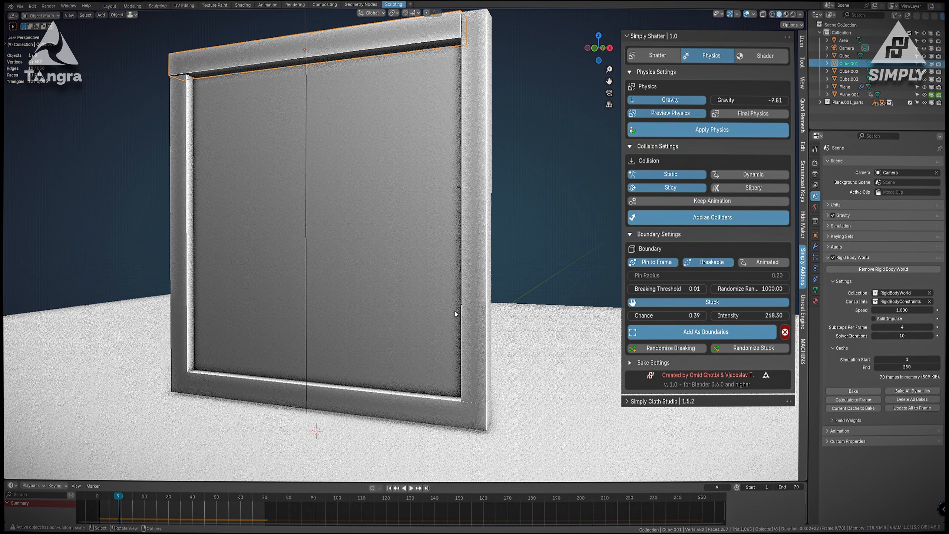
# Nudge the frame's upper bar slightly along the Y axis and randomize the boundary breaking.
pyautogui.click(657, 72)
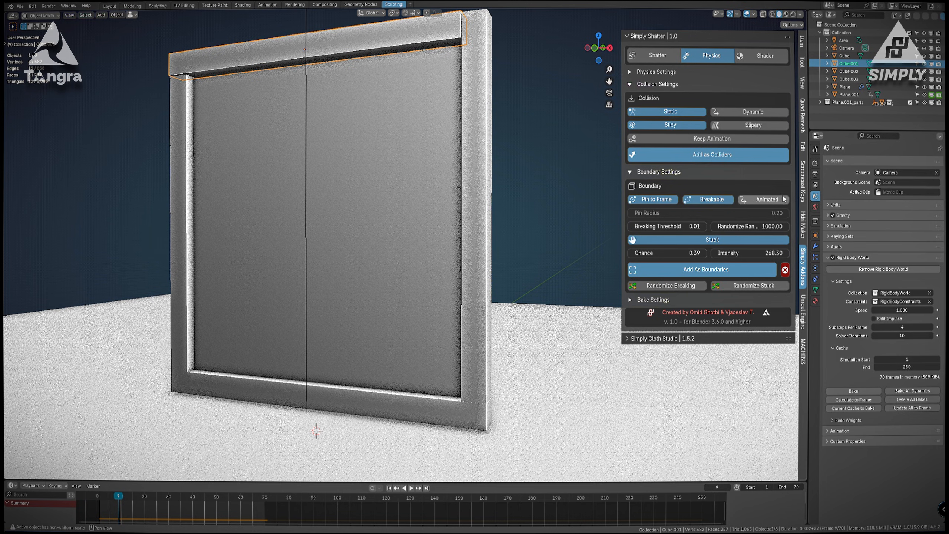
pyautogui.moveTo(505, 125); pyautogui.dragTo(461, 133, button='middle')
pyautogui.press('g')
pyautogui.press('y')
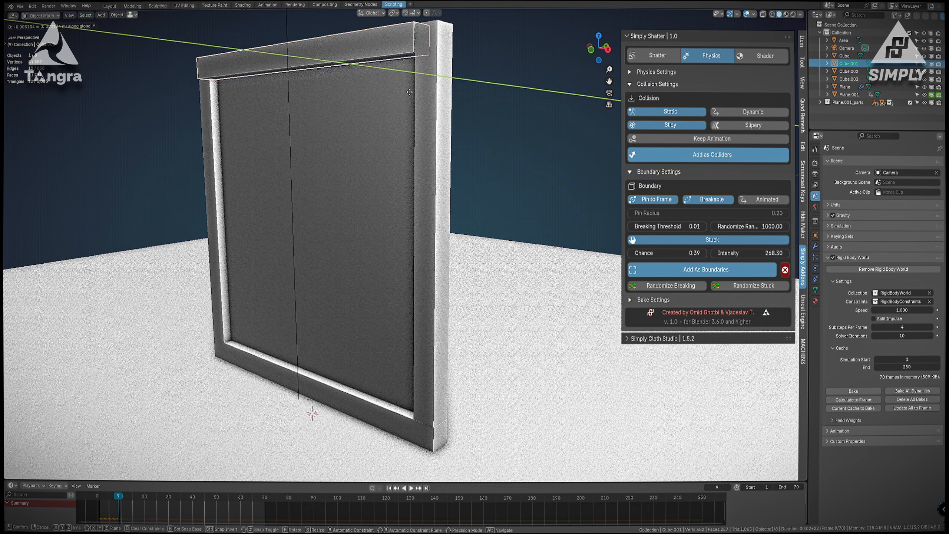
pyautogui.click(370, 110)
pyautogui.click(696, 286)
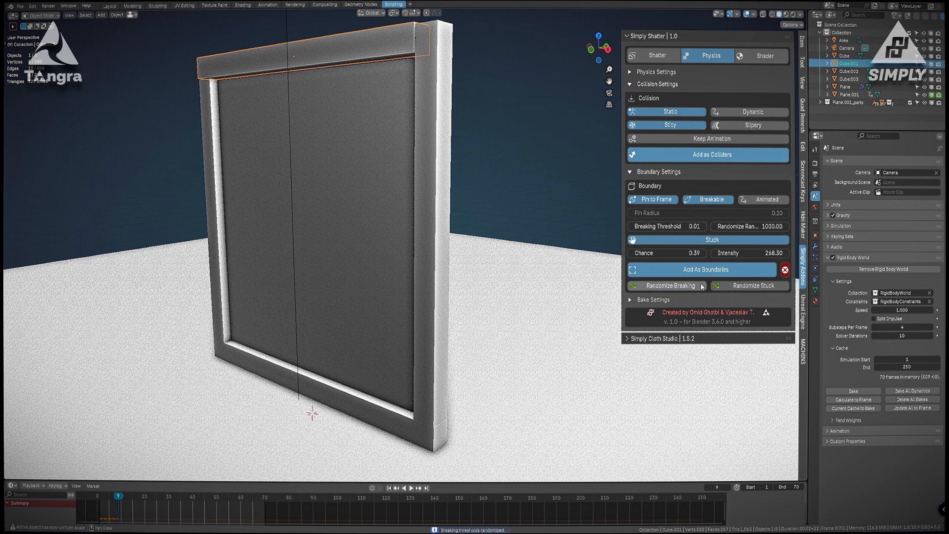
# Set both the bake End Frame and the timeline's end frame to 100, and play the simulation.
pyautogui.click(653, 300)
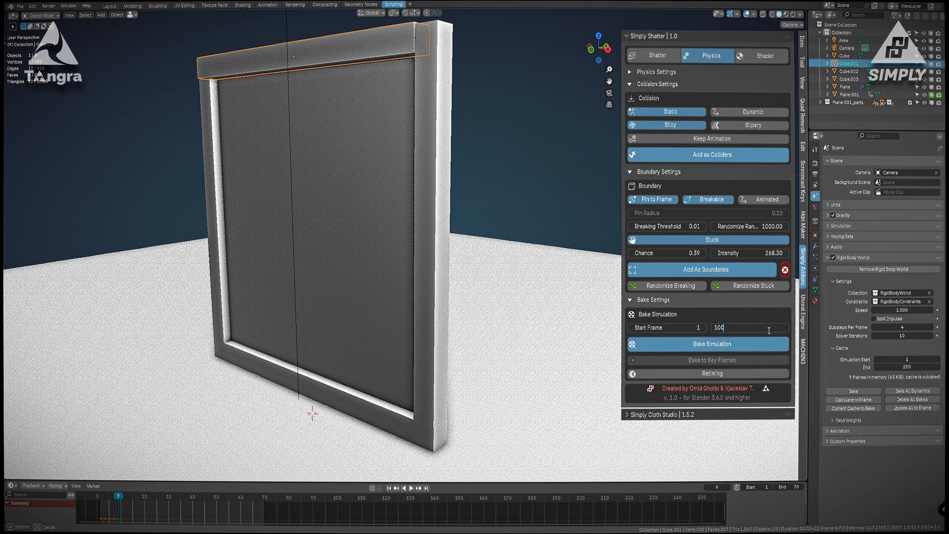
pyautogui.press('Return')
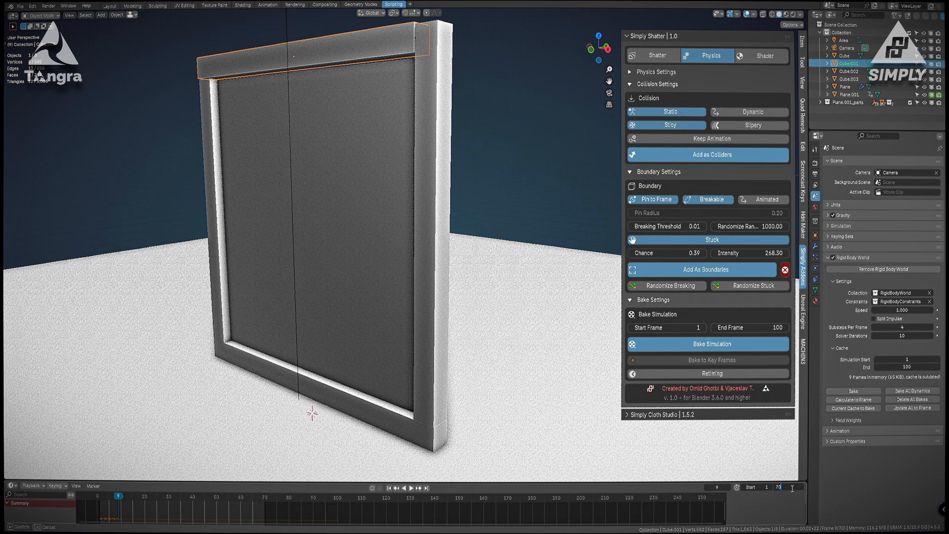
pyautogui.click(792, 489)
pyautogui.write('100')
pyautogui.press('Return')
pyautogui.press('space')
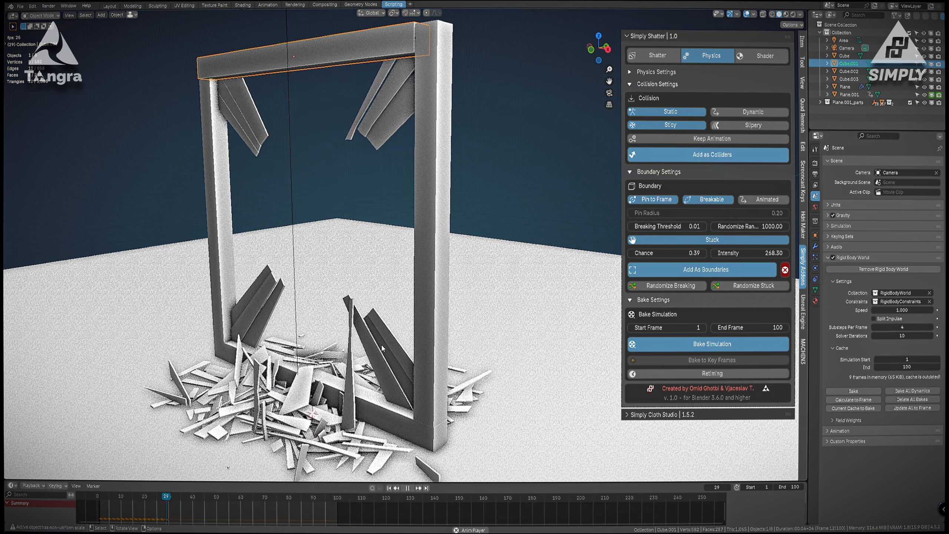
pyautogui.click(320, 496)
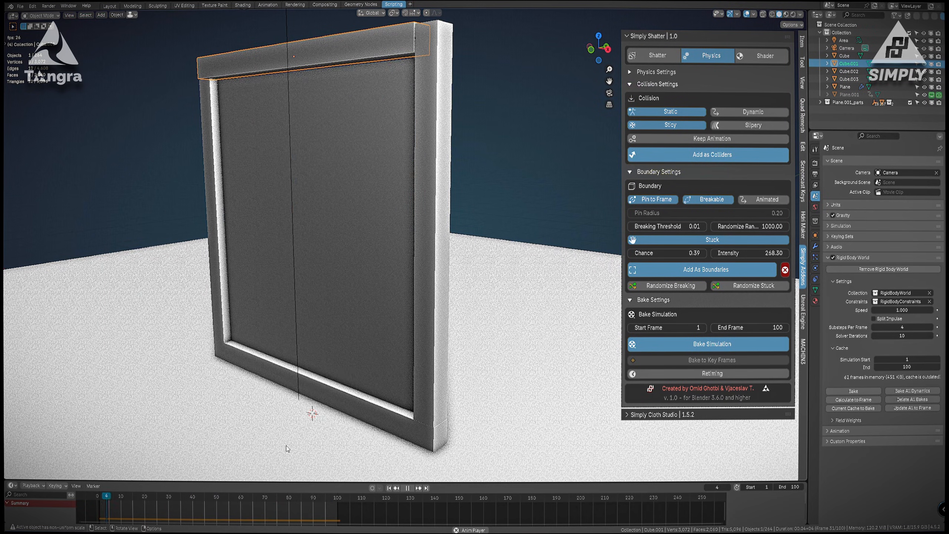
pyautogui.scroll(-2, 347, 359)
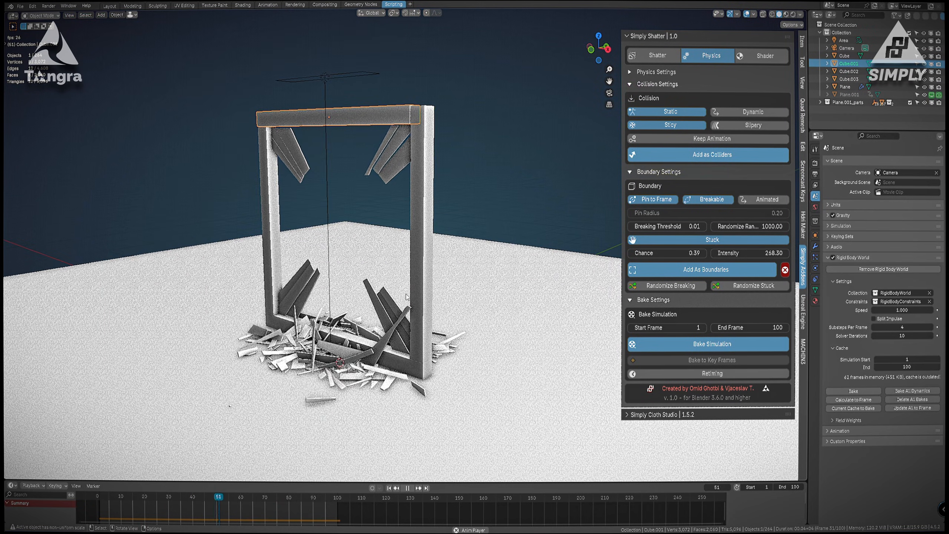
# Try the Final Physics mode on the shattered pane and play the simulation.
pyautogui.click(647, 72)
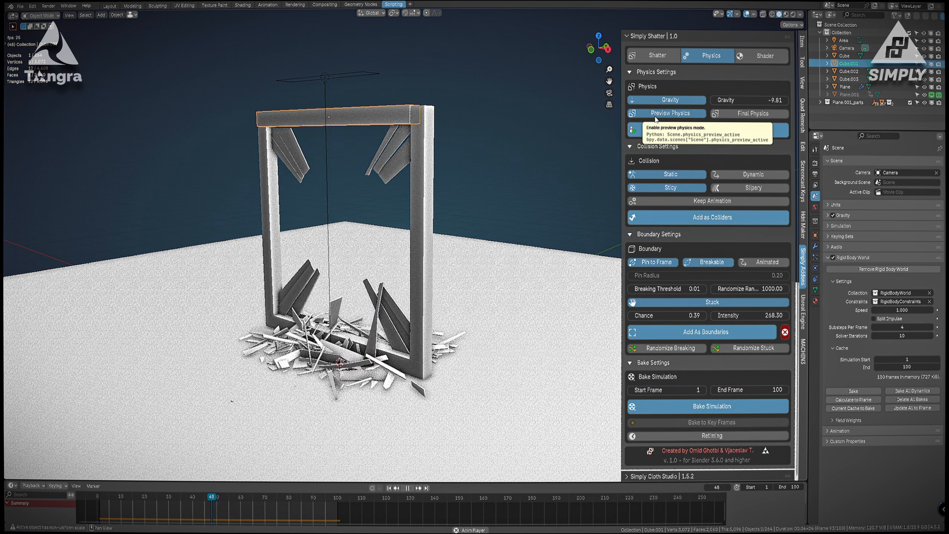
pyautogui.click(733, 114)
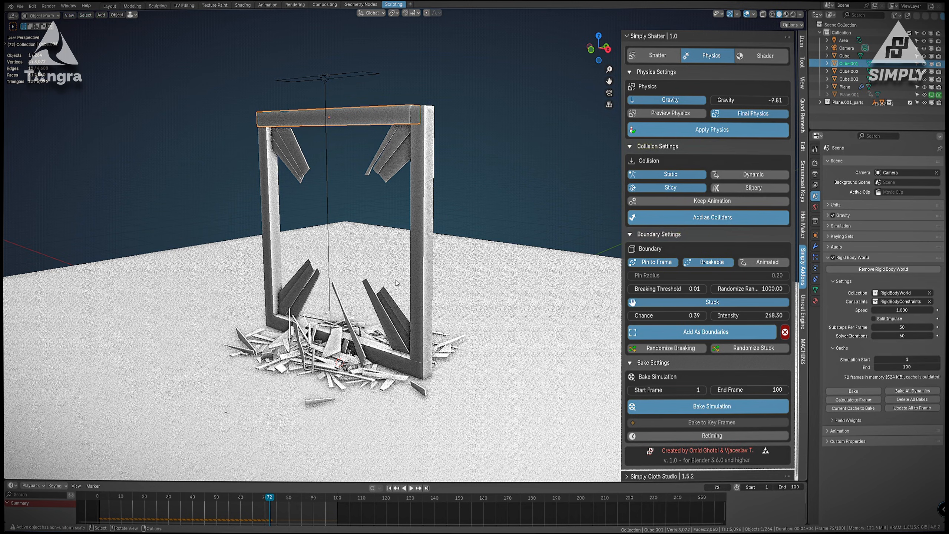
pyautogui.press('space')
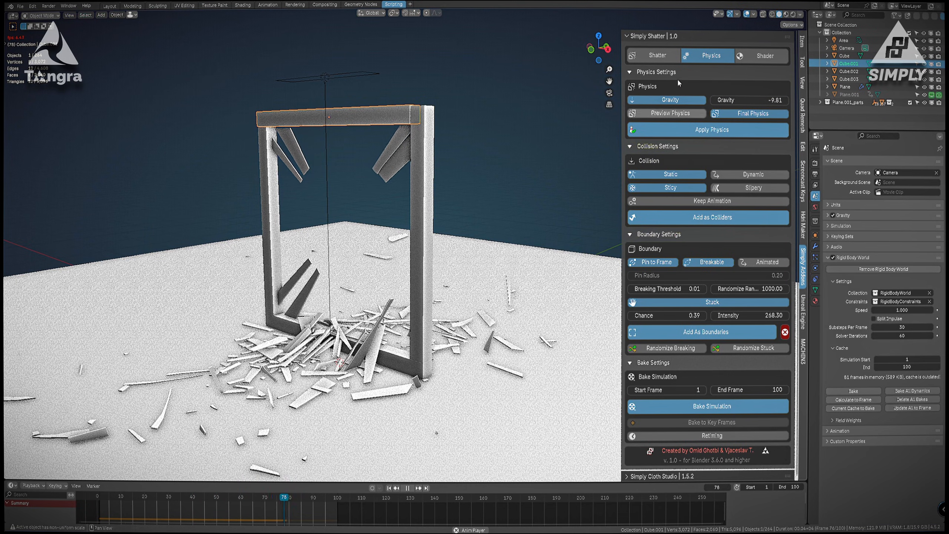
# Switch the simulation back to Preview Physics and play it through to review the shard pile.
pyautogui.click(667, 115)
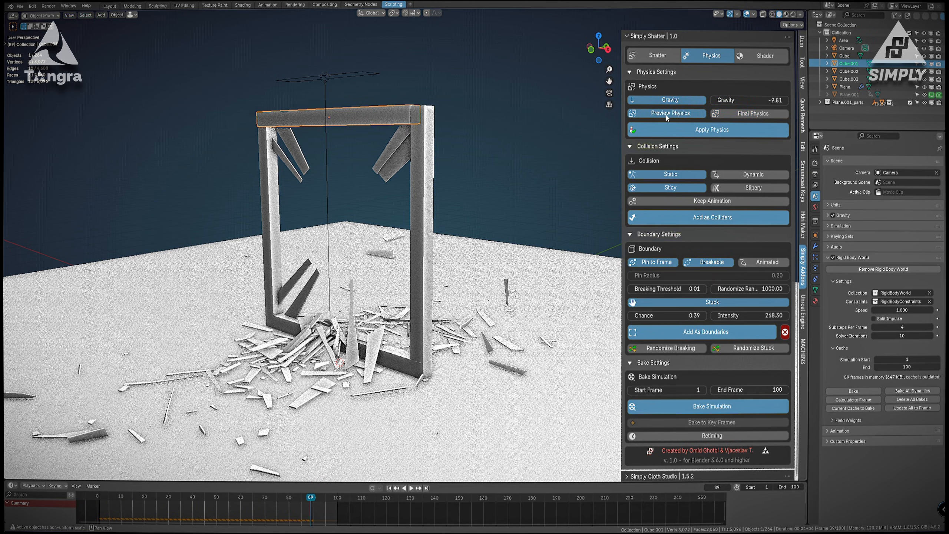
pyautogui.press('space')
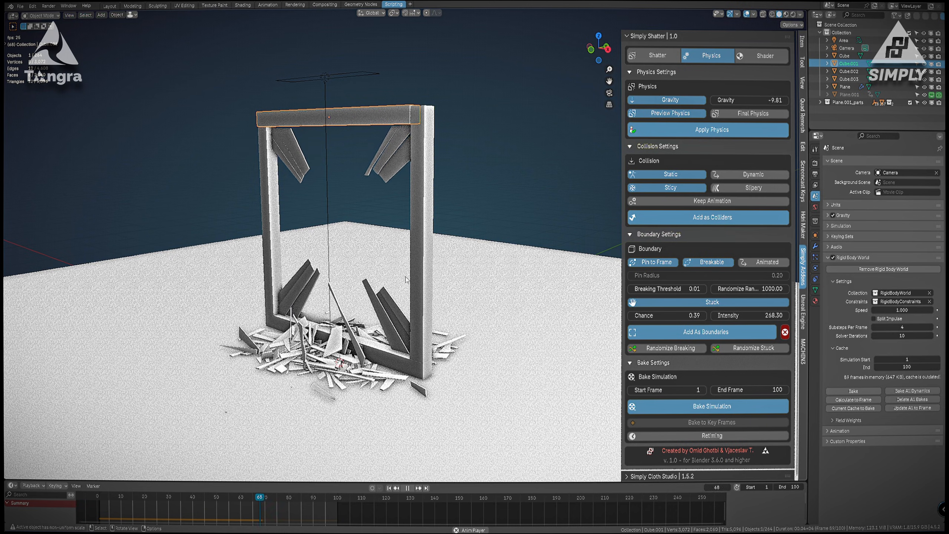
pyautogui.press('space')
pyautogui.scroll(4, 406, 380)
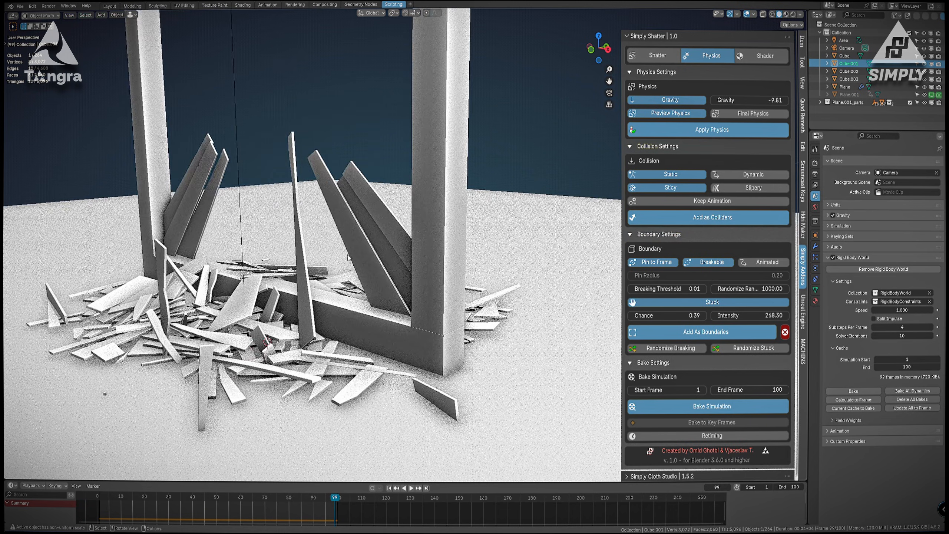
# Select the long shard standing in the pile by the frame's lower bar and replay its fall.
pyautogui.click(307, 271)
pyautogui.scroll(-3, 283, 267)
pyautogui.moveTo(283, 267); pyautogui.dragTo(316, 295, button='middle')
pyautogui.press('space')
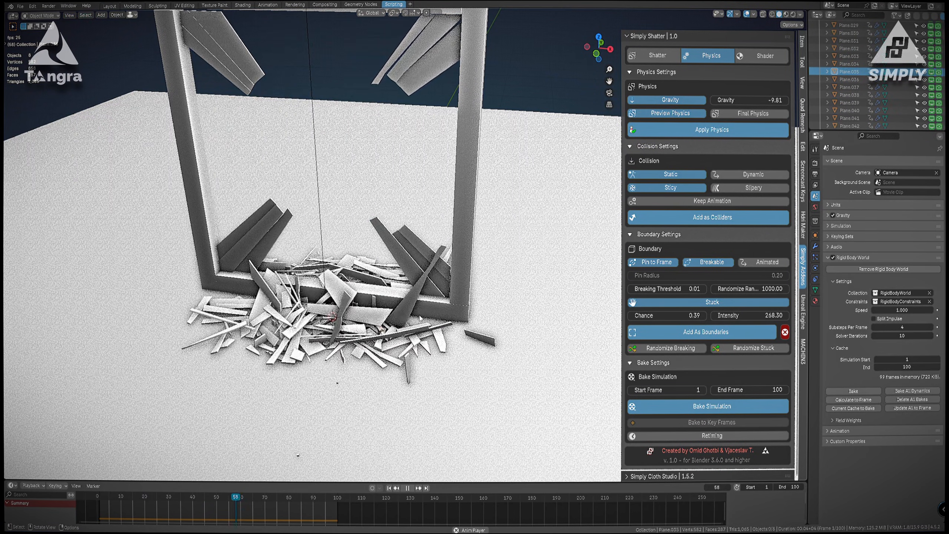
pyautogui.press('space')
pyautogui.click(378, 308)
pyautogui.moveTo(378, 307); pyautogui.dragTo(351, 290, button='middle')
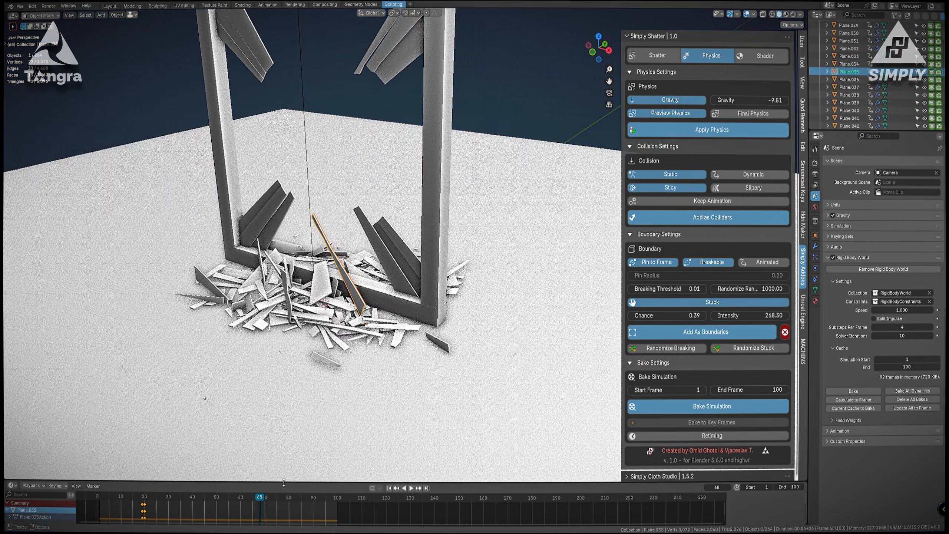
# At frame 21, set the origin of the long shard near the pane's upper right edge to Origin to Center of Mass (Surface).
pyautogui.moveTo(247, 499); pyautogui.dragTo(182, 504)
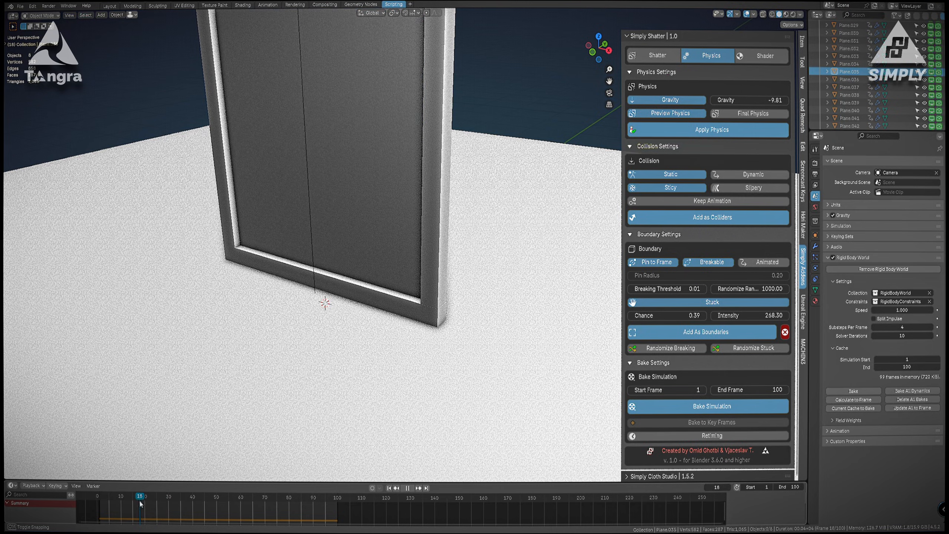
pyautogui.moveTo(318, 301); pyautogui.dragTo(280, 320, button='middle')
pyautogui.moveTo(138, 500); pyautogui.dragTo(147, 501)
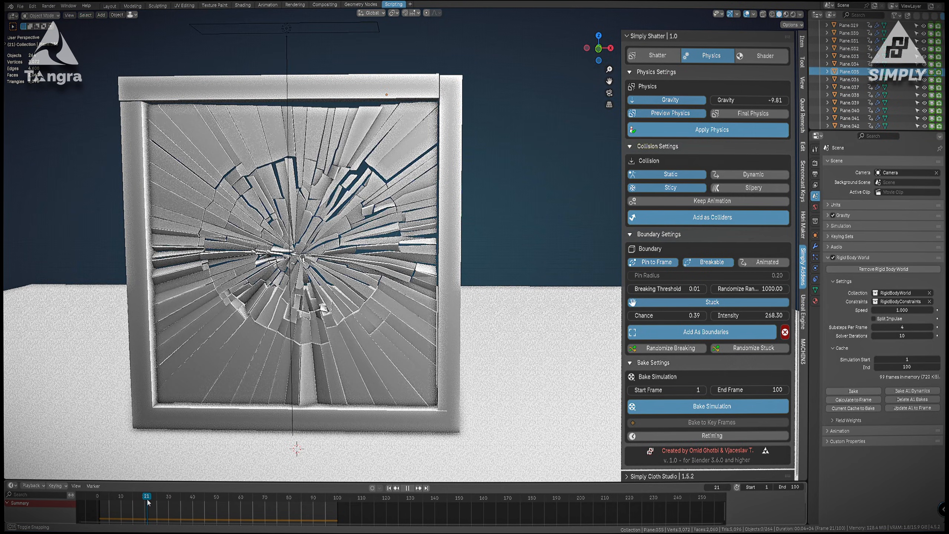
pyautogui.click(380, 128)
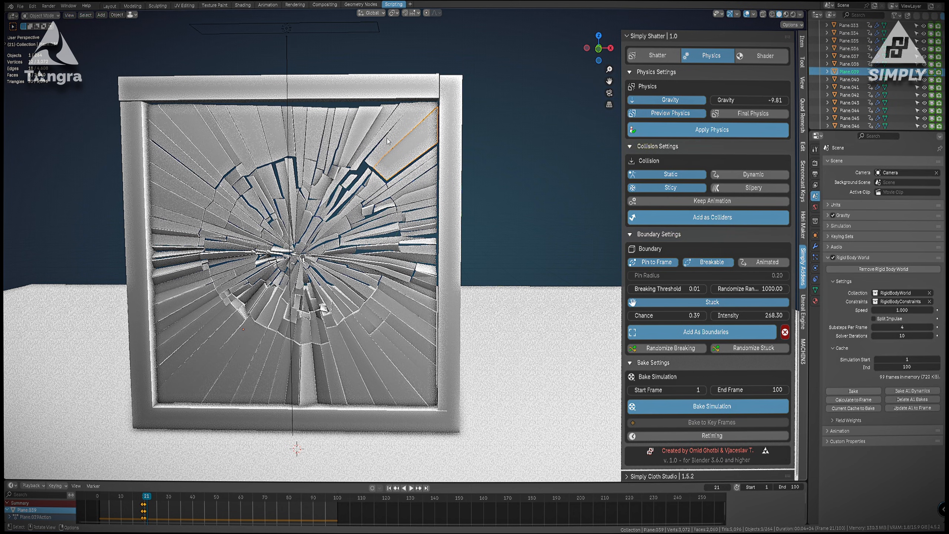
pyautogui.scroll(4, 369, 114)
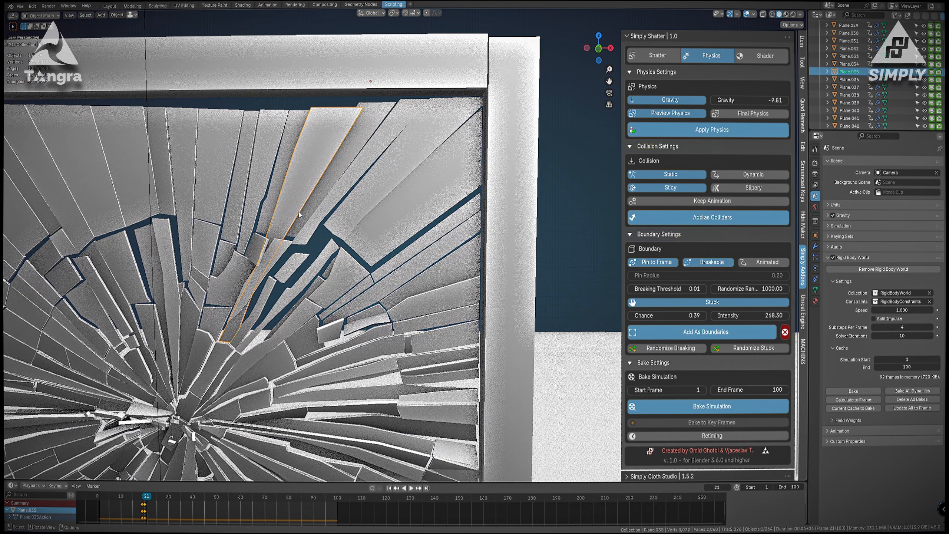
pyautogui.press('F3')
pyautogui.write('origin')
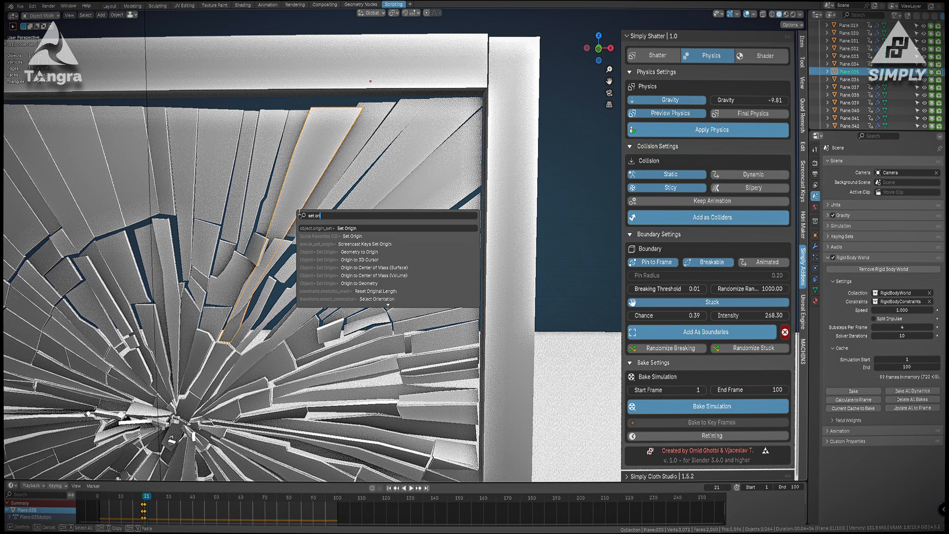
pyautogui.press('Return')
pyautogui.press('Down')
pyautogui.press('Down')
pyautogui.press('Down')
pyautogui.press('Return')
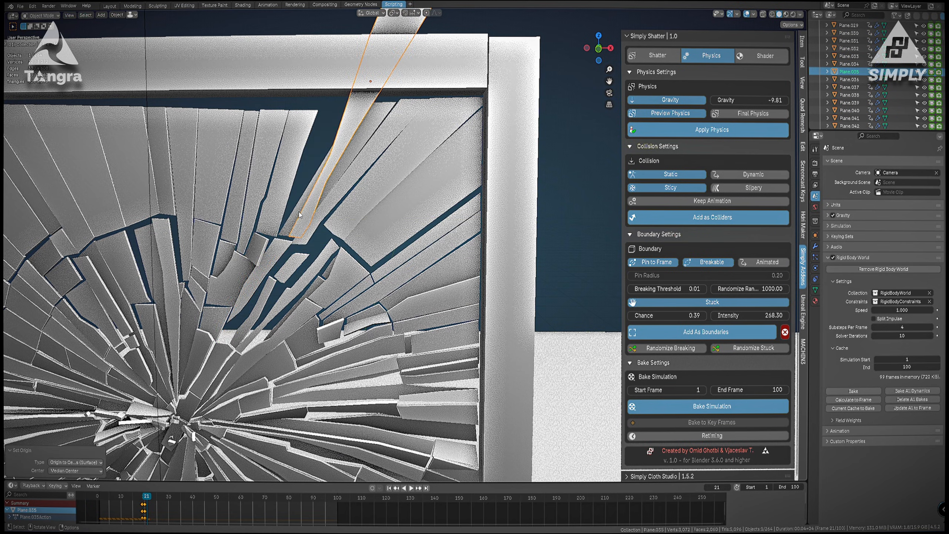
# Move the displaced shard back into its gap in the pane and replay the simulation from the start.
pyautogui.scroll(-8, 301, 210)
pyautogui.press('g')
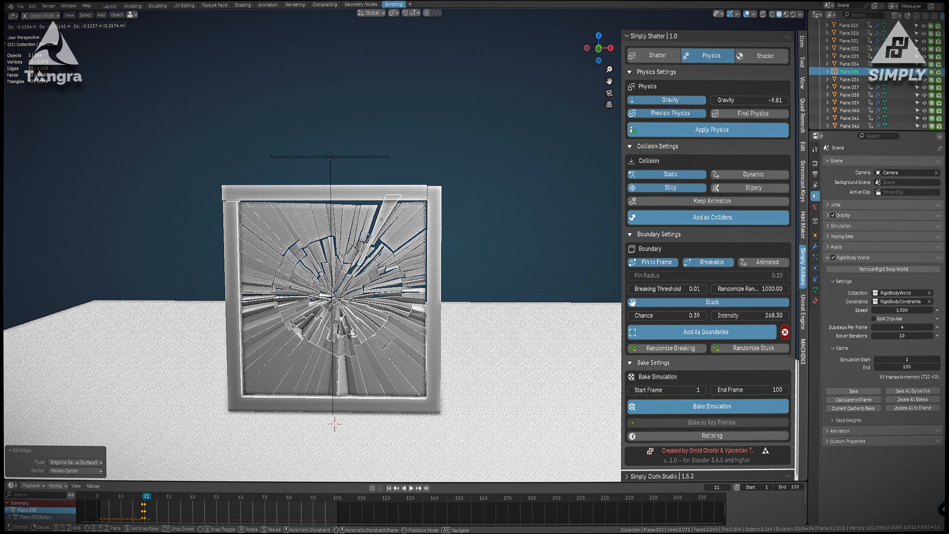
pyautogui.click(277, 426)
pyautogui.moveTo(145, 497); pyautogui.dragTo(76, 496)
pyautogui.press('space')
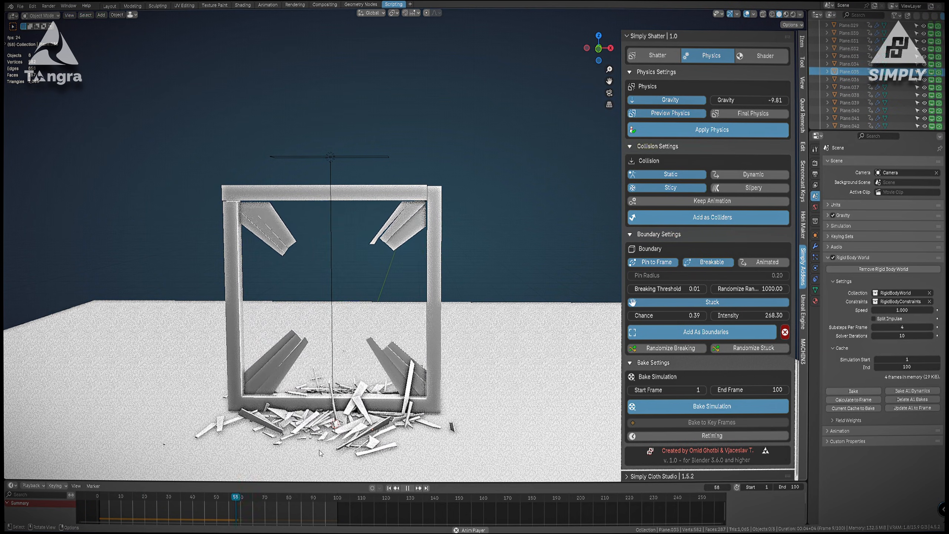
pyautogui.press('space')
pyautogui.keyDown('shift'); pyautogui.moveTo(380, 347); pyautogui.dragTo(271, 299, button='middle'); pyautogui.keyUp('shift')
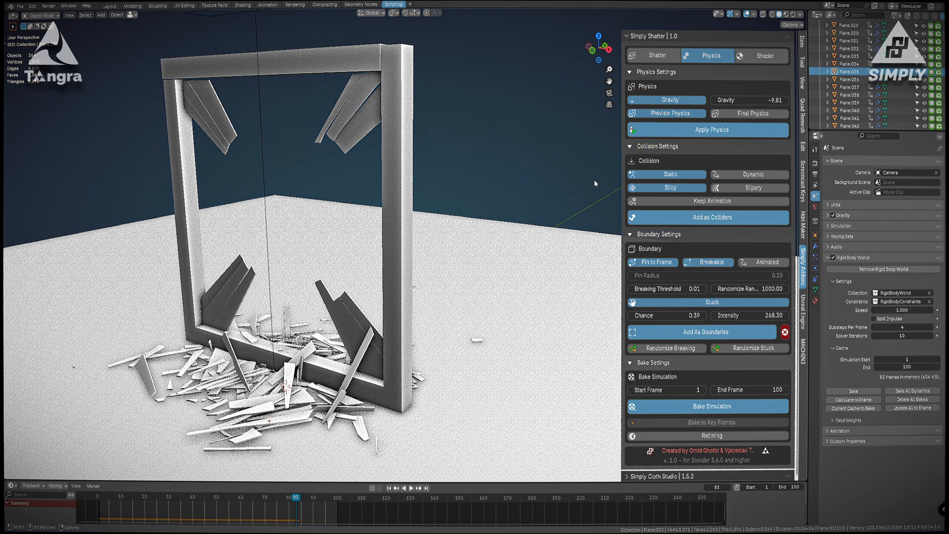
# Collapse the Physics Settings and Collision Settings sections and play the simulation again.
pyautogui.click(664, 73)
pyautogui.click(652, 84)
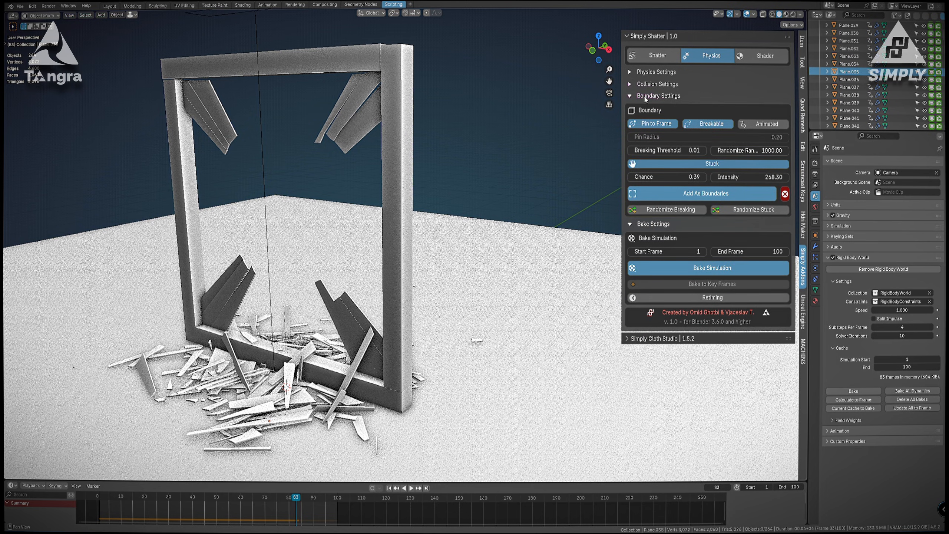
pyautogui.moveTo(284, 285); pyautogui.dragTo(277, 306, button='middle')
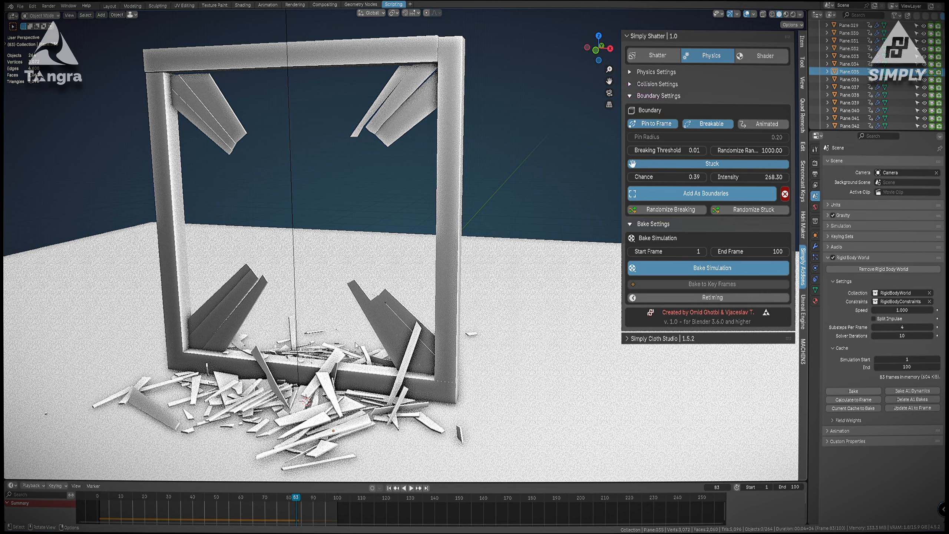
pyautogui.keyDown('shift'); pyautogui.moveTo(356, 345); pyautogui.dragTo(451, 247, button='middle'); pyautogui.keyUp('shift')
pyautogui.keyDown('ctrl'); pyautogui.moveTo(311, 202); pyautogui.dragTo(306, 468, button='middle'); pyautogui.keyUp('ctrl')
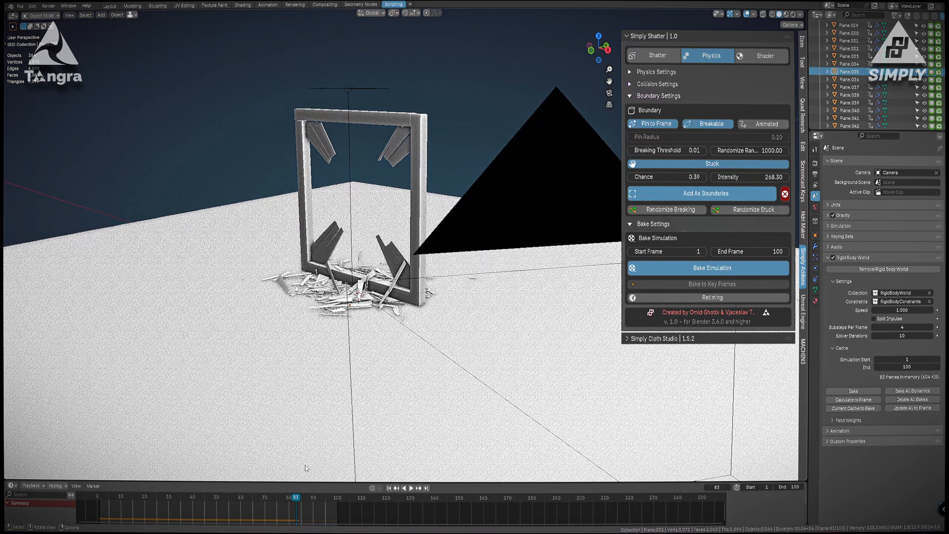
pyautogui.press('space')
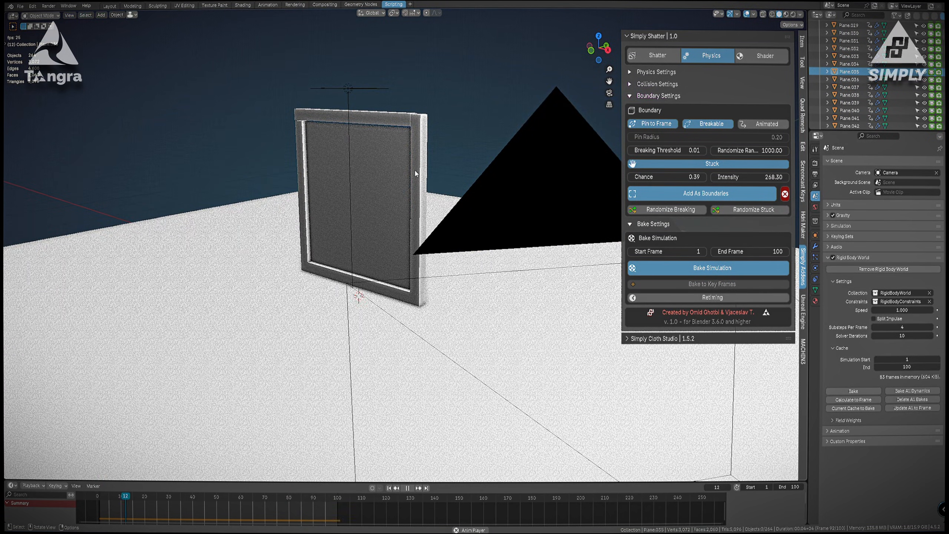
pyautogui.press('space')
# Add a UV sphere at the frame's base, scale it to 0.376 and apply its rotation and scale.
pyautogui.hotkey('shift', 'a')
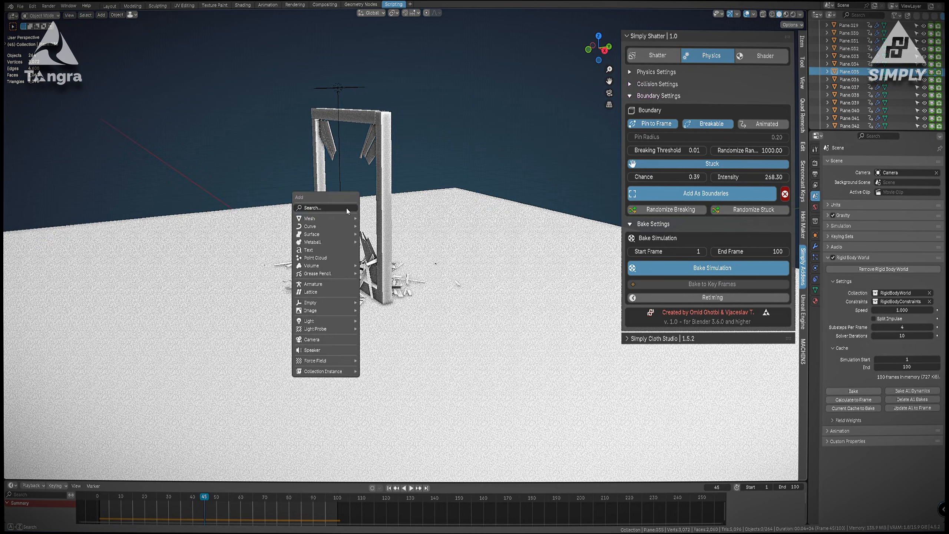
pyautogui.moveTo(340, 220)
pyautogui.click(381, 241)
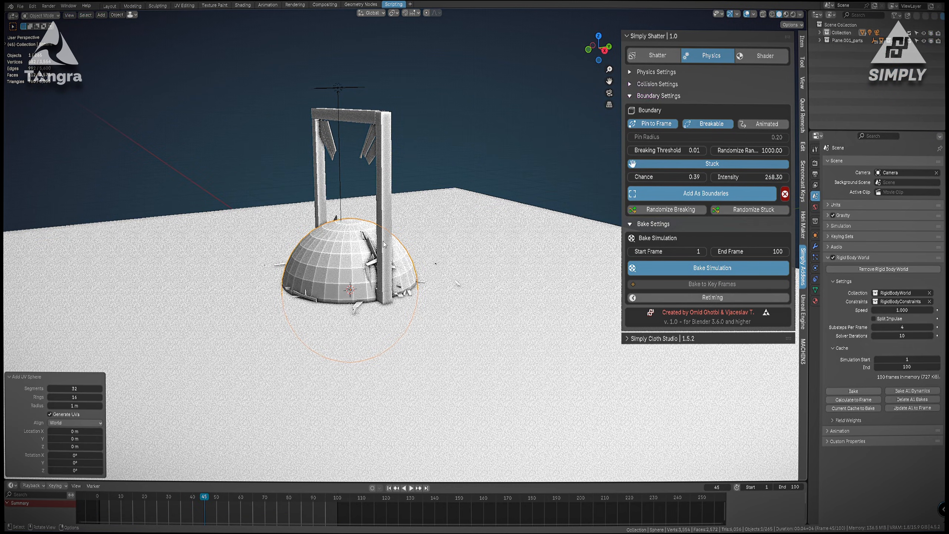
pyautogui.press('s')
pyautogui.click(417, 294)
pyautogui.hotkey('ctrl', 'a')
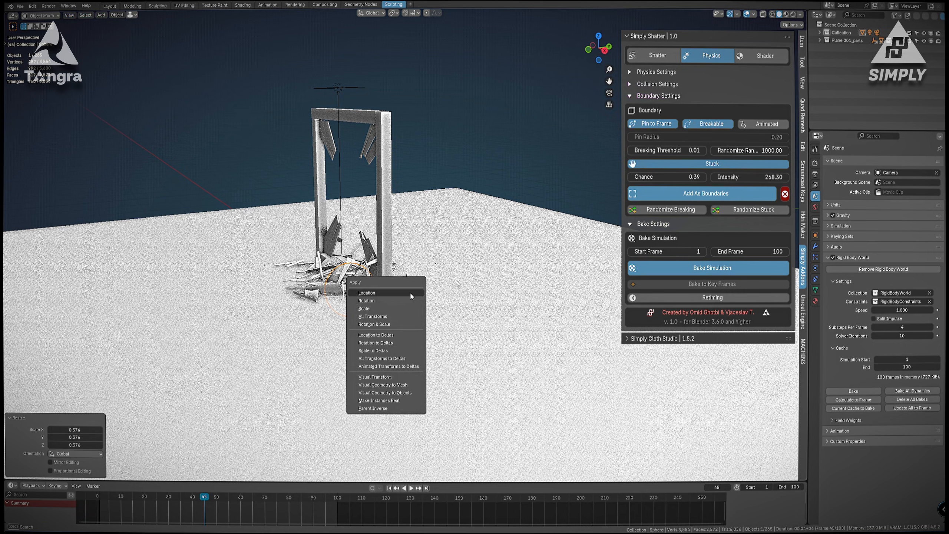
pyautogui.click(385, 324)
# Raise the sphere about 1.28 m along Z and move it about 1.9 m along Y, clear of the pane.
pyautogui.press('g')
pyautogui.press('z')
pyautogui.click(386, 237)
pyautogui.press('g')
pyautogui.press('y')
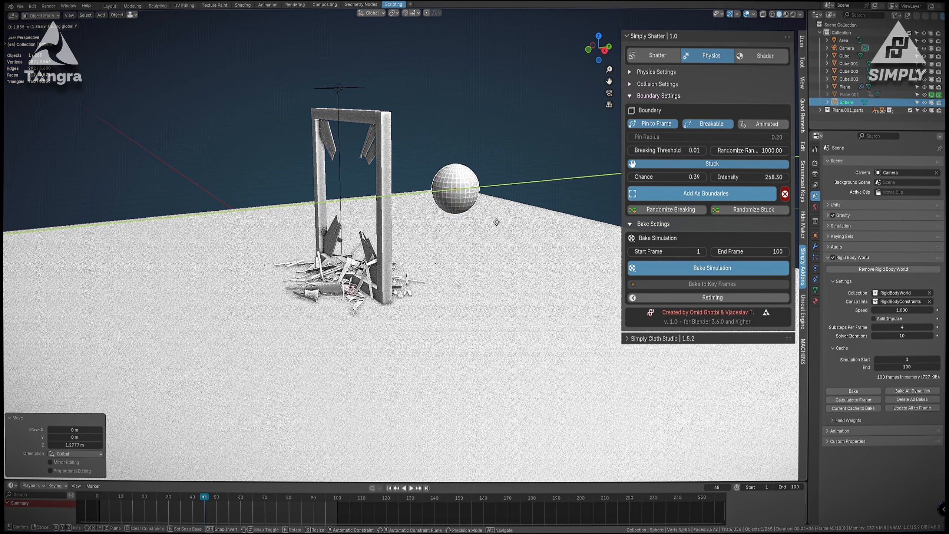
pyautogui.click(496, 223)
# Return to frame 1 and keyframe the sphere at its starting position beside the pane.
pyautogui.scroll(2, 497, 225)
pyautogui.scroll(2, 496, 225)
pyautogui.hotkey('shift', 'Left')
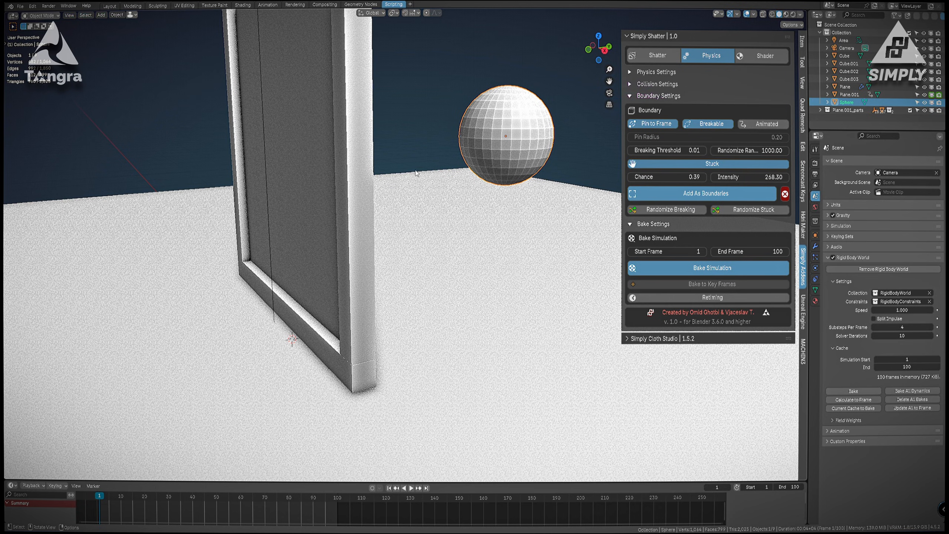
pyautogui.keyDown('shift'); pyautogui.moveTo(451, 183); pyautogui.dragTo(450, 232, button='middle'); pyautogui.keyUp('shift')
# At frame 10, move the sphere along Y through the pane to its other side and keyframe that position.
pyautogui.moveTo(100, 496); pyautogui.dragTo(146, 502)
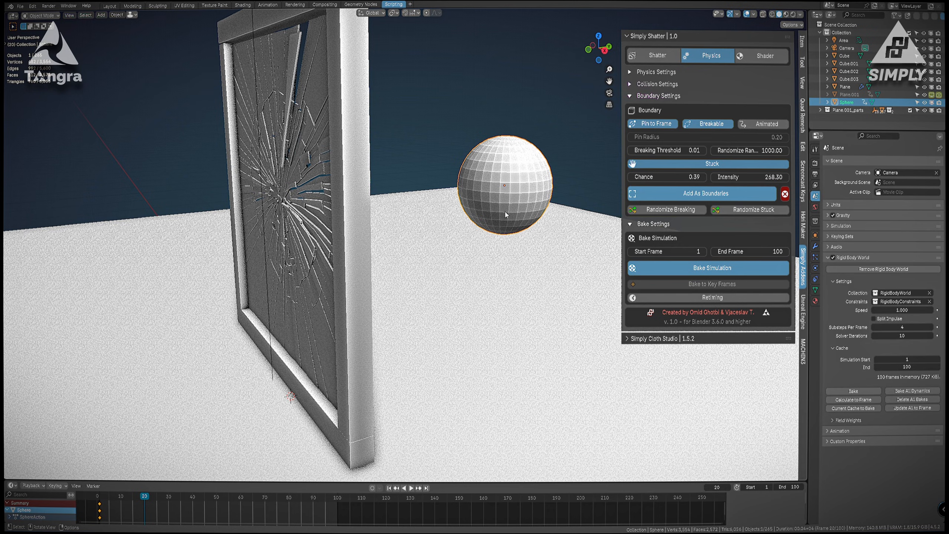
pyautogui.press('Left')
pyautogui.press('Left')
pyautogui.press('Left')
pyautogui.press('Left')
pyautogui.press('Left')
pyautogui.press('Left')
pyautogui.press('Left')
pyautogui.press('Left')
pyautogui.press('Left')
pyautogui.press('Left')
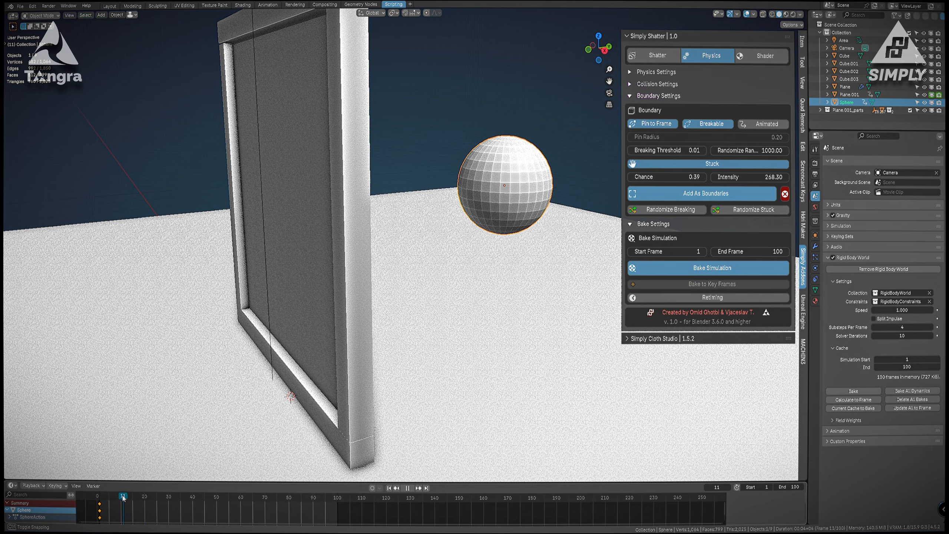
pyautogui.press('g')
pyautogui.press('y')
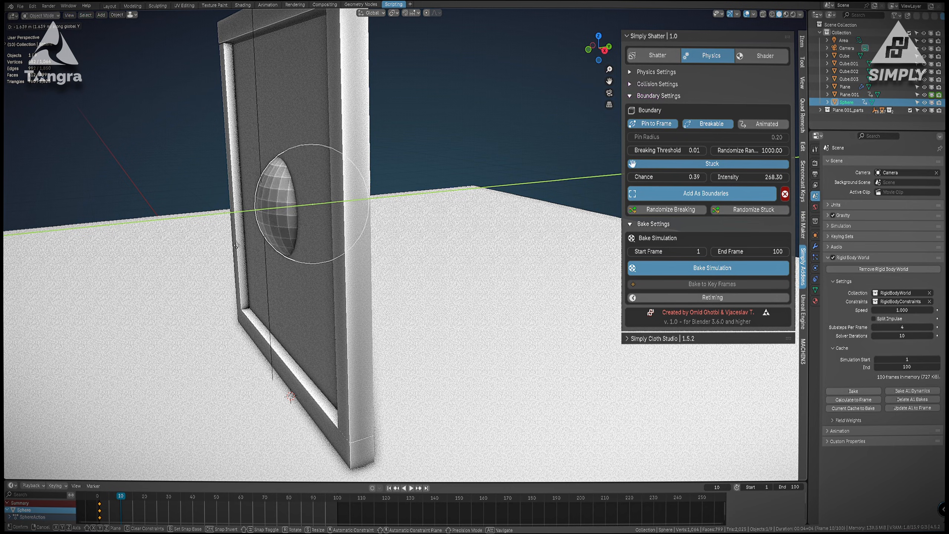
pyautogui.click(98, 270)
pyautogui.press('i')
# Shift the sphere's two keyframes to about frames 15 and 24 so it meets the pane as it breaks at frame 20.
pyautogui.press('space')
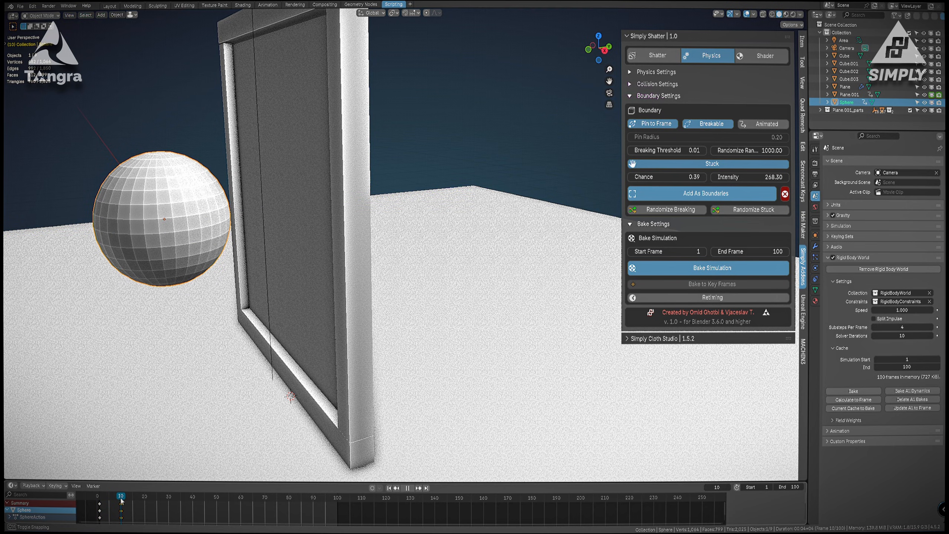
pyautogui.click(98, 499)
pyautogui.press('space')
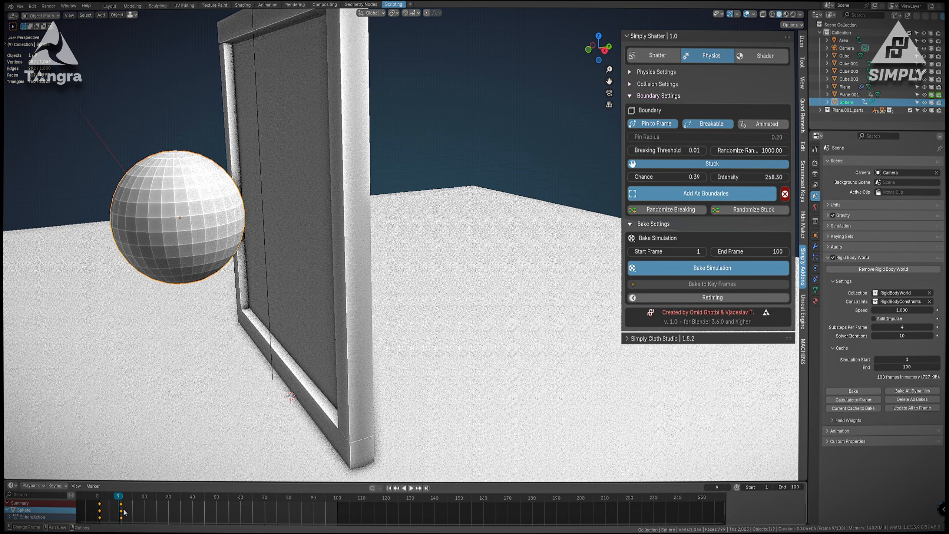
pyautogui.press('g')
pyautogui.click(148, 510)
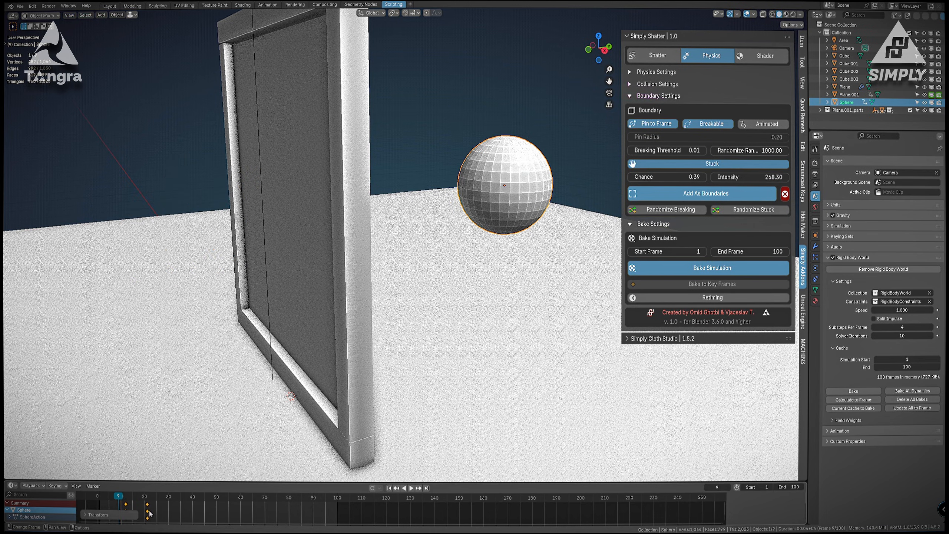
pyautogui.press('space')
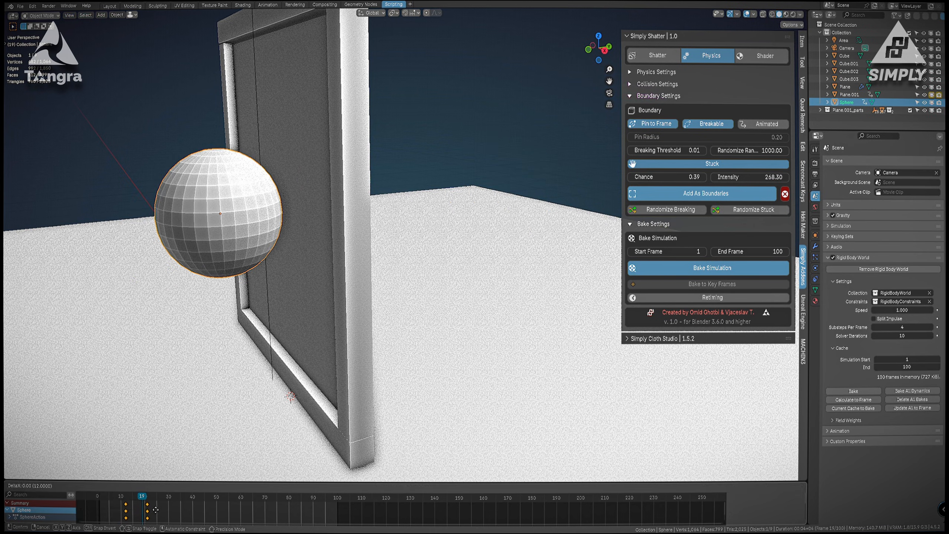
pyautogui.moveTo(148, 500)
pyautogui.mouseDown()
pyautogui.moveTo(135, 499)
pyautogui.moveTo(145, 500)
pyautogui.mouseUp()
pyautogui.moveTo(388, 286); pyautogui.dragTo(373, 303, button='middle')
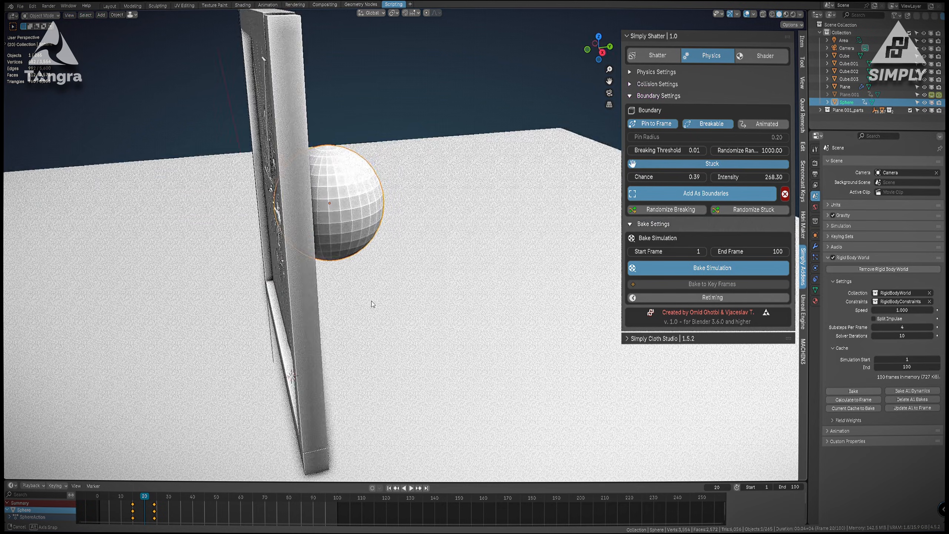
pyautogui.scroll(4, 355, 304)
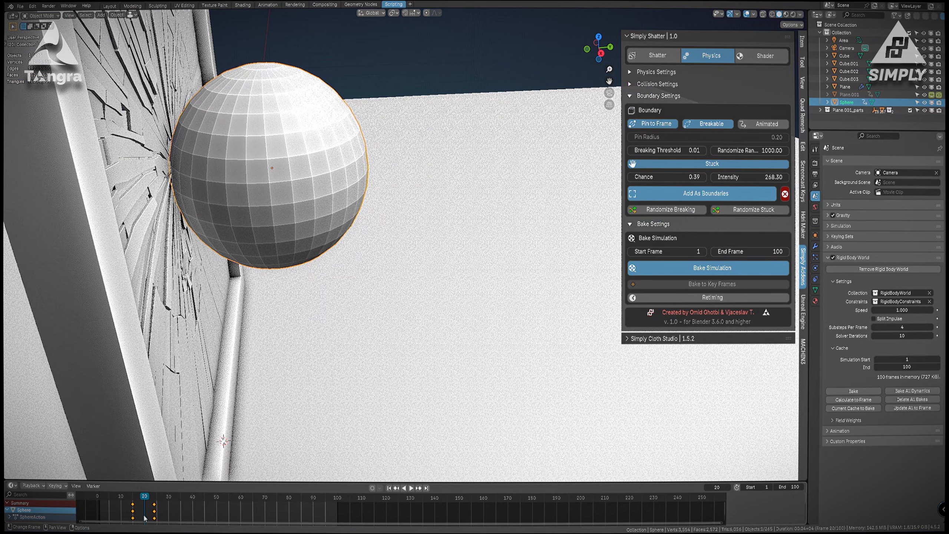
pyautogui.moveTo(145, 499); pyautogui.dragTo(146, 500)
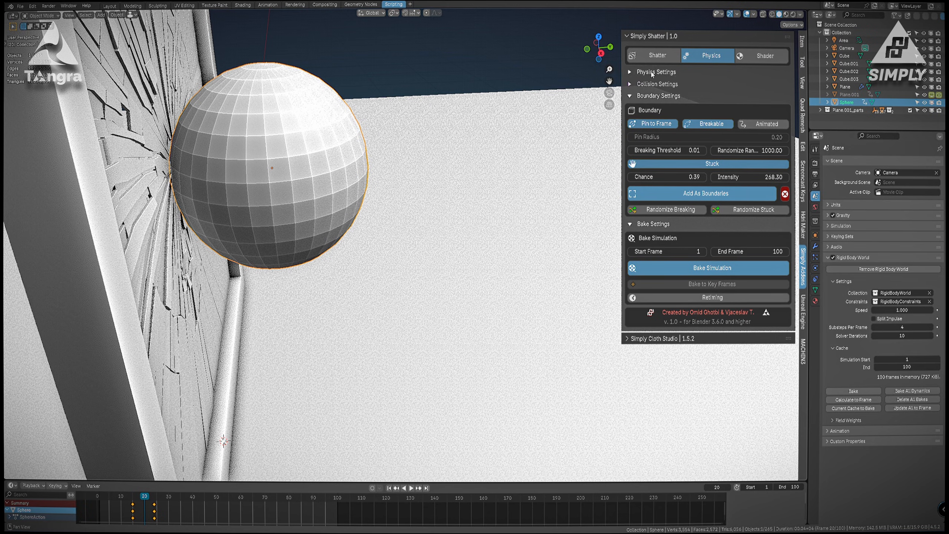
# Shade the sphere with Auto Smooth at 30° and add it as a Dynamic, Sticky collider.
pyautogui.click(657, 84)
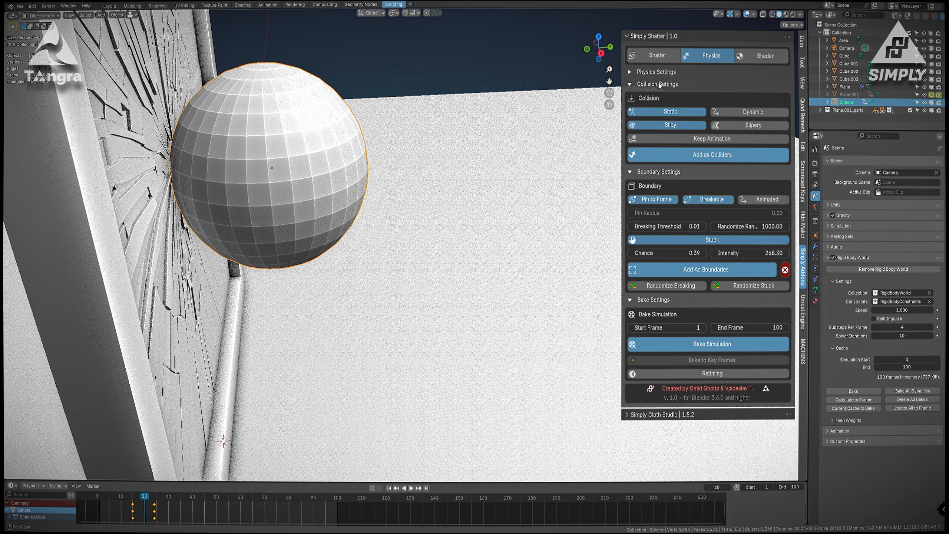
pyautogui.click(737, 112)
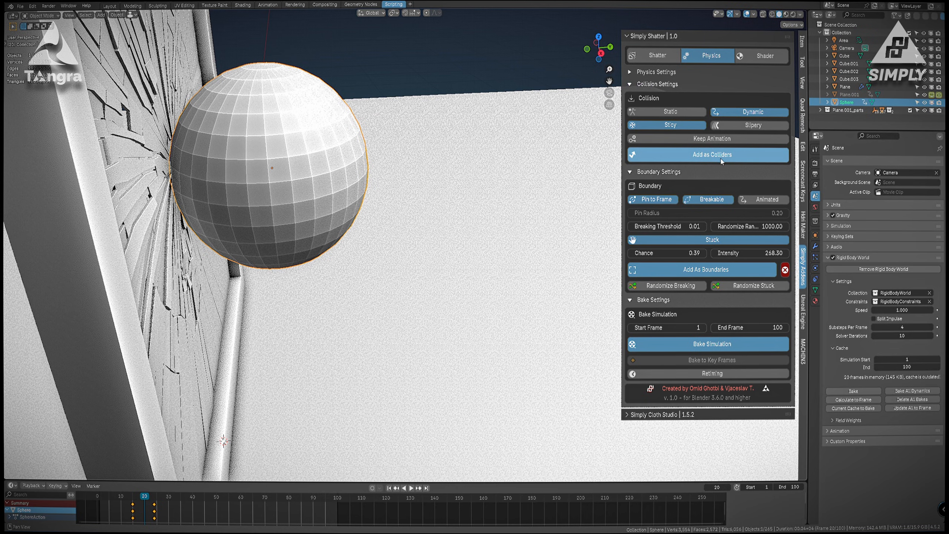
pyautogui.rightClick(264, 149)
pyautogui.click(240, 179)
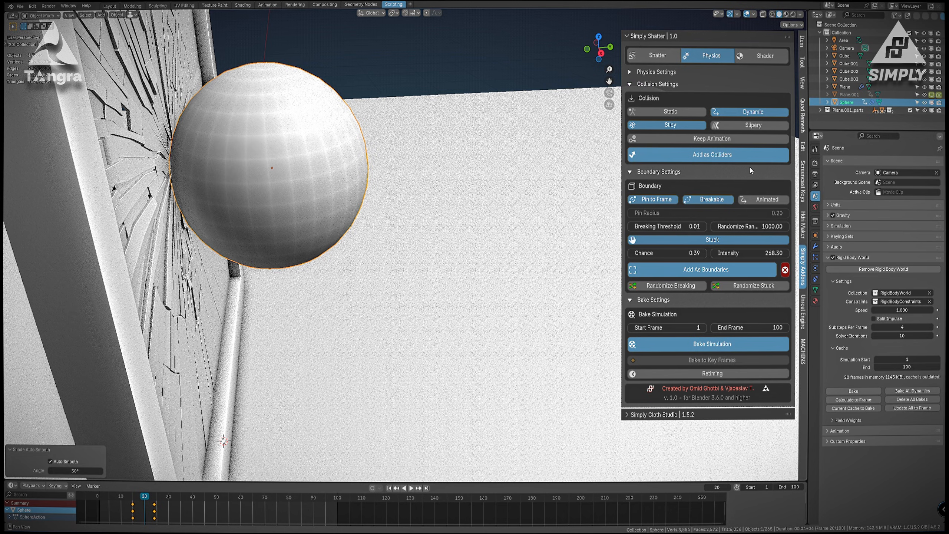
pyautogui.click(712, 154)
# Play the simulation with the sphere collider, stop at frame 32 and examine the sphere's position relative to the shards.
pyautogui.press('space')
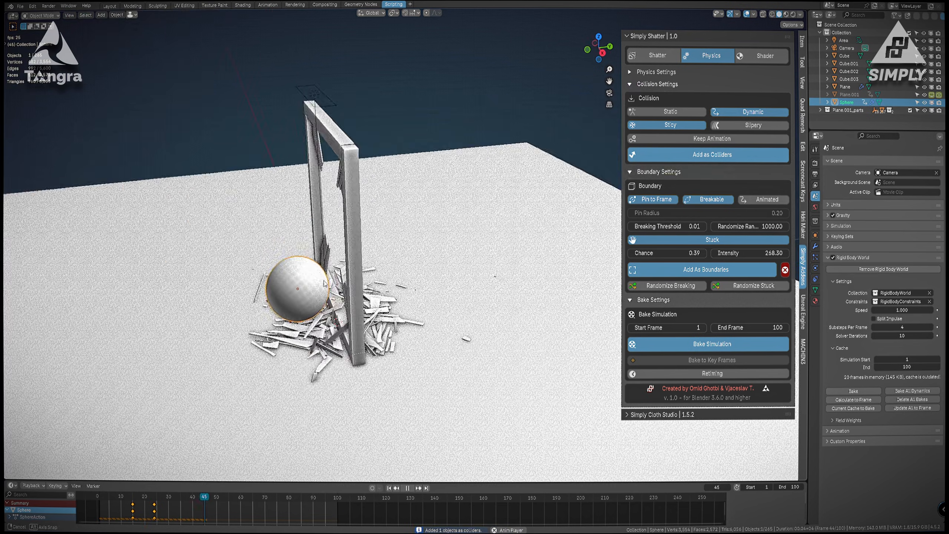
pyautogui.moveTo(324, 280); pyautogui.dragTo(364, 262, button='middle')
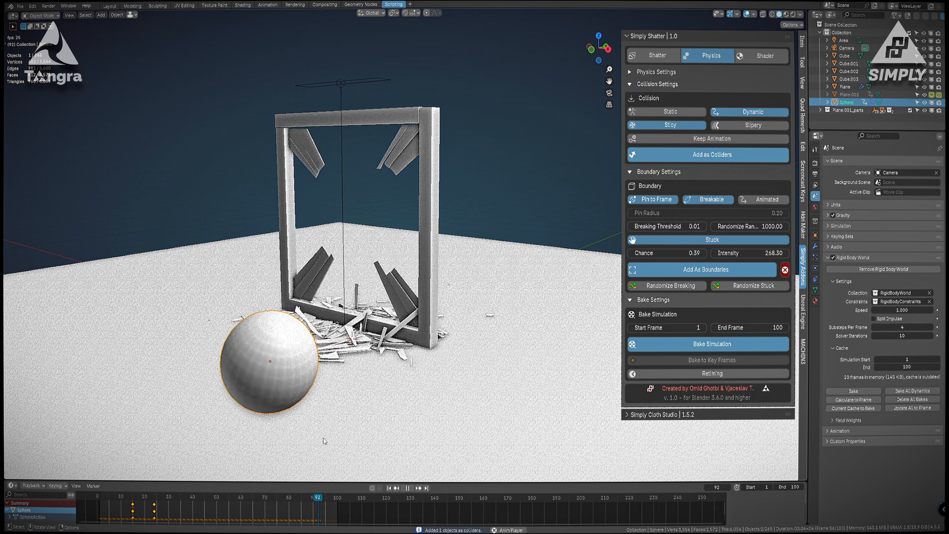
pyautogui.press('space')
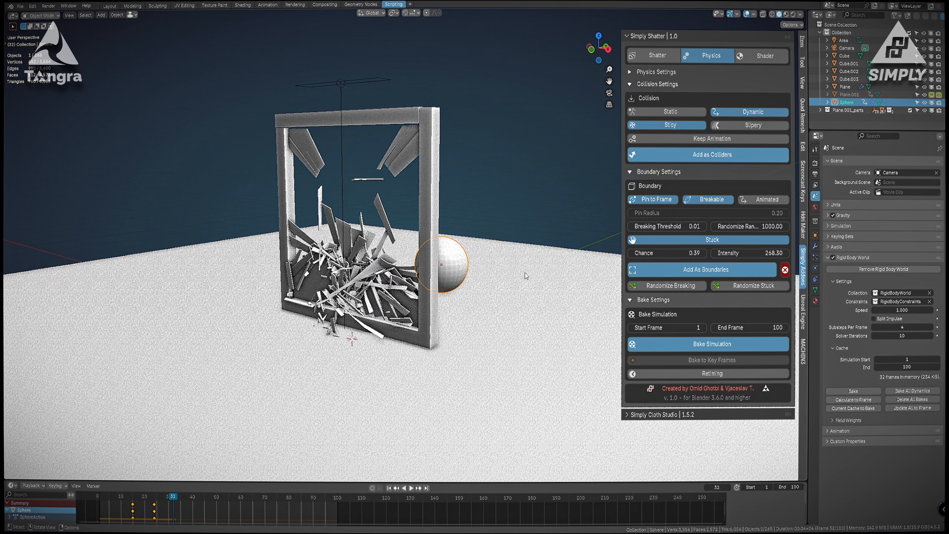
pyautogui.moveTo(525, 276); pyautogui.dragTo(511, 263, button='middle')
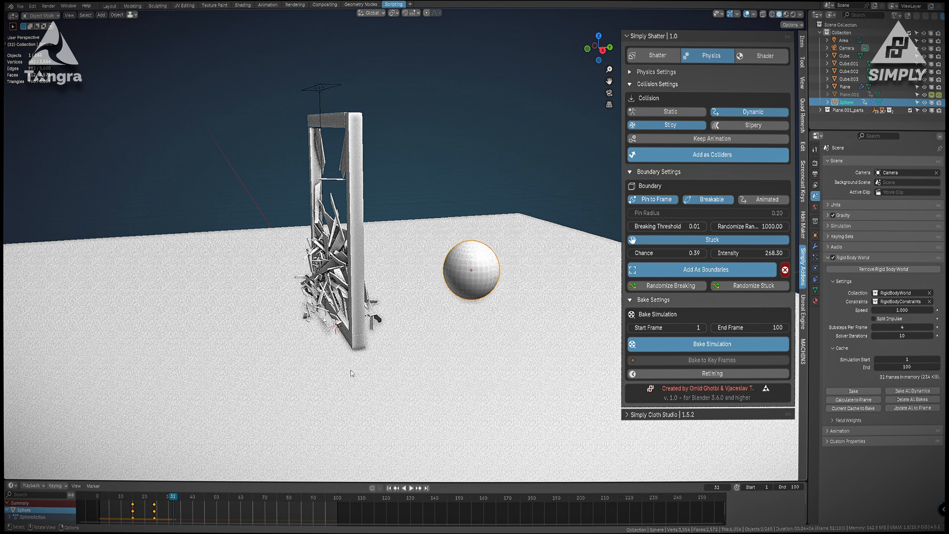
# Re-add the sphere as a Dynamic, Sticky collider with Keep Animation enabled and rewind the timeline.
pyautogui.click(712, 139)
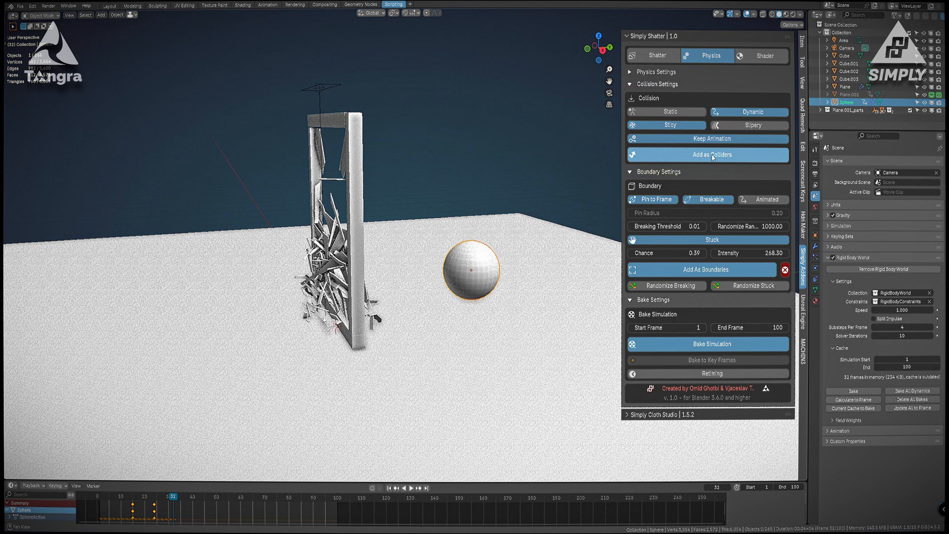
pyautogui.click(712, 153)
pyautogui.click(102, 499)
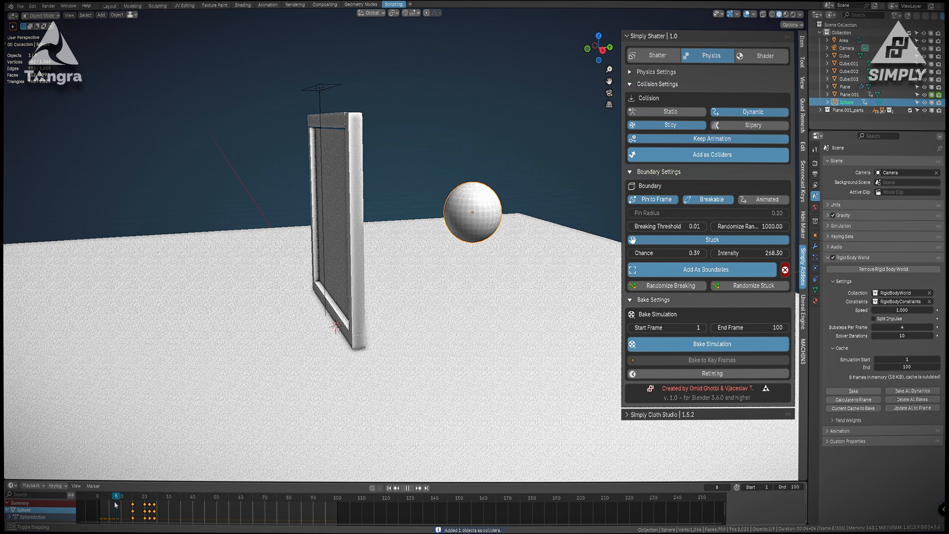
# Play the 100-frame simulation, stopping to examine how the sphere smashes the pane up close and from a wider angle.
pyautogui.press('space')
pyautogui.moveTo(230, 301); pyautogui.dragTo(394, 225, button='middle')
pyautogui.press('space')
pyautogui.scroll(5, 317, 271)
pyautogui.moveTo(395, 223); pyautogui.dragTo(371, 237, button='middle')
pyautogui.moveTo(159, 495)
pyautogui.mouseDown()
pyautogui.moveTo(148, 496)
pyautogui.moveTo(168, 497)
pyautogui.mouseUp()
pyautogui.scroll(-6, 254, 285)
pyautogui.moveTo(254, 286); pyautogui.dragTo(277, 292, button='middle')
pyautogui.press('space')
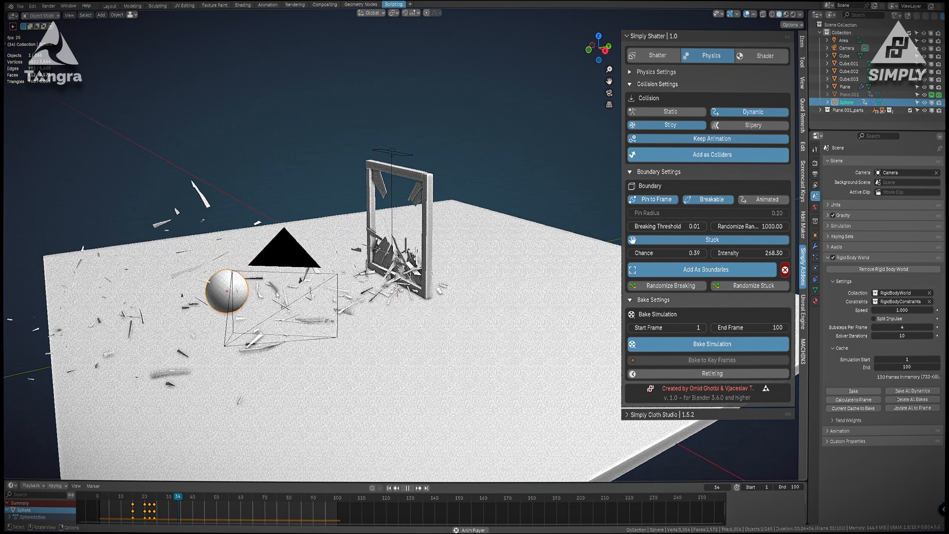
pyautogui.press('space')
# Look through the scene camera, go to frame 27 and render that frame.
pyautogui.click(300, 237)
pyautogui.click(292, 252)
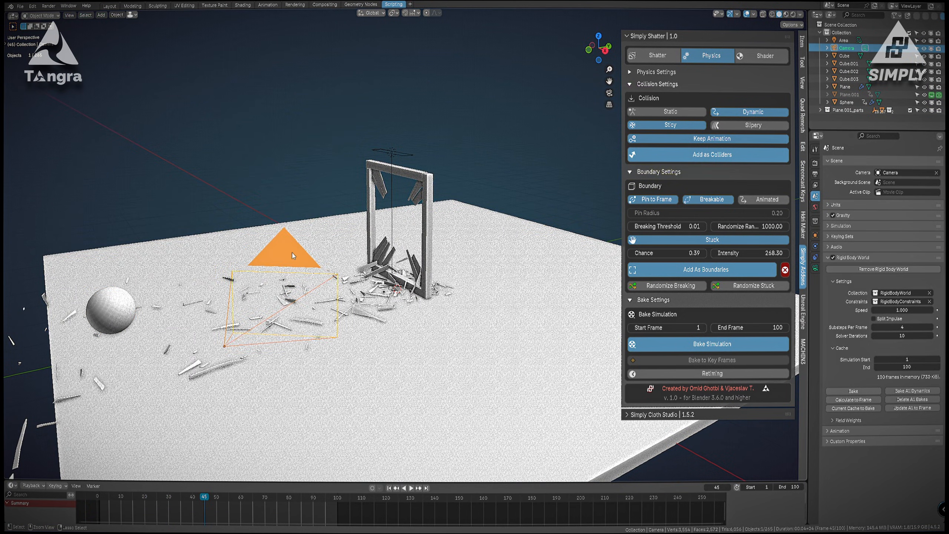
pyautogui.press('KP_0')
pyautogui.moveTo(221, 497); pyautogui.dragTo(161, 503)
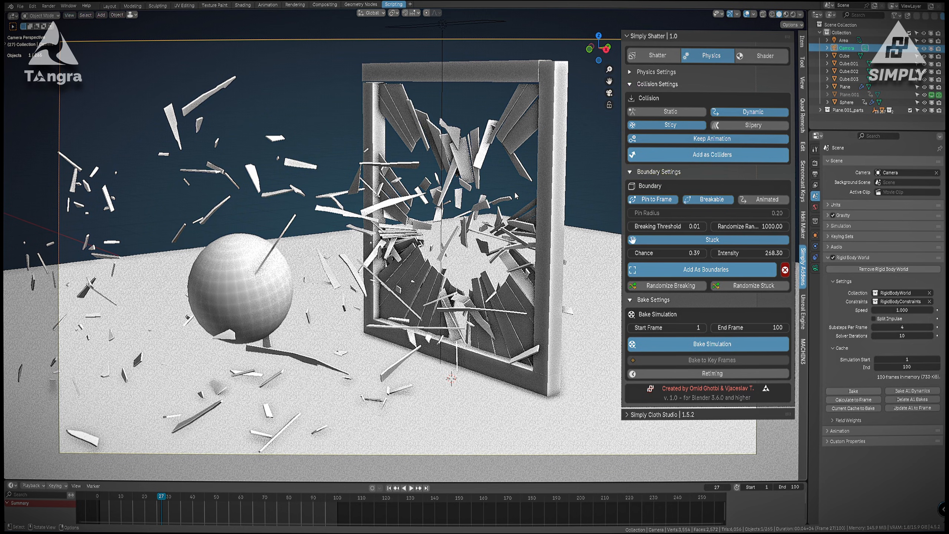
pyautogui.press('F12')
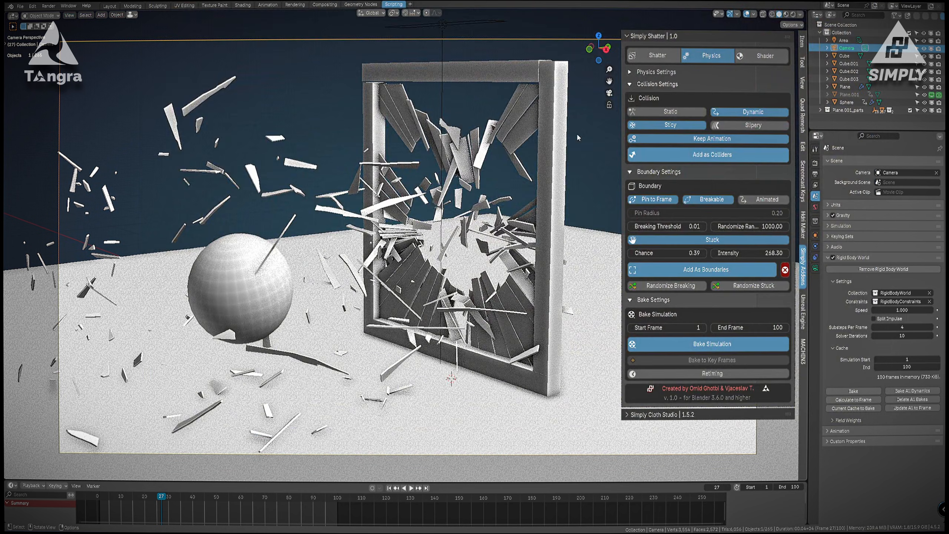
pyautogui.keyDown('shift'); pyautogui.moveTo(577, 138); pyautogui.dragTo(524, 149, button='middle'); pyautogui.keyUp('shift')
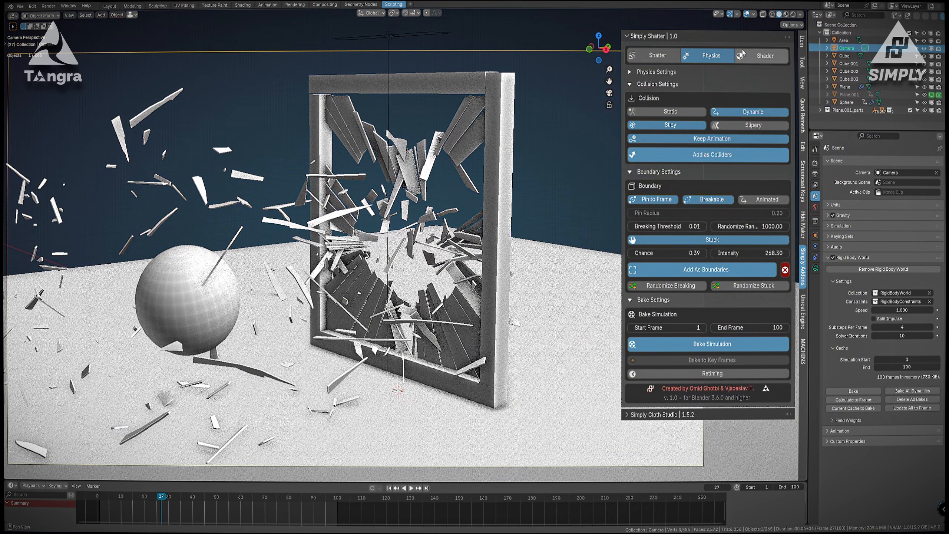
# Open the Simply Shatter shader settings and look through the available glass presets.
pyautogui.click(762, 56)
pyautogui.click(666, 99)
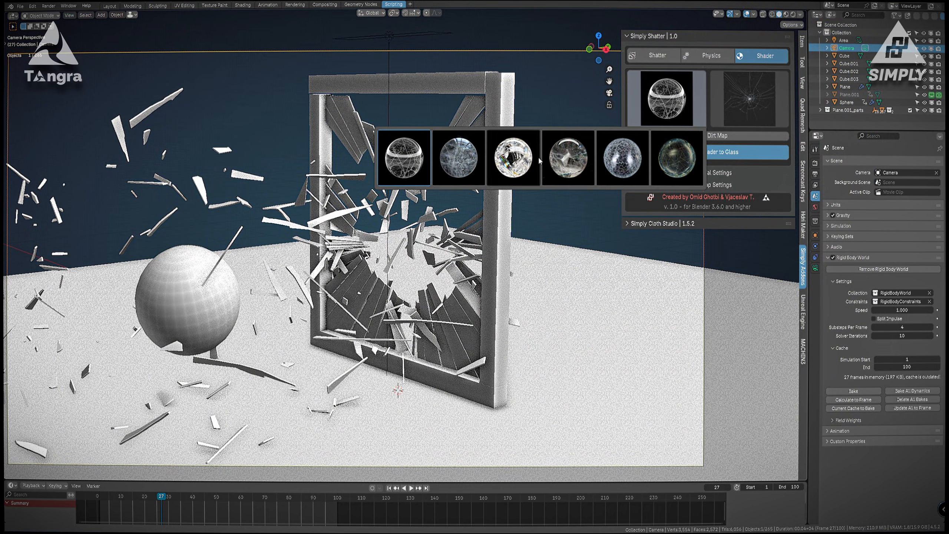
pyautogui.click(499, 119)
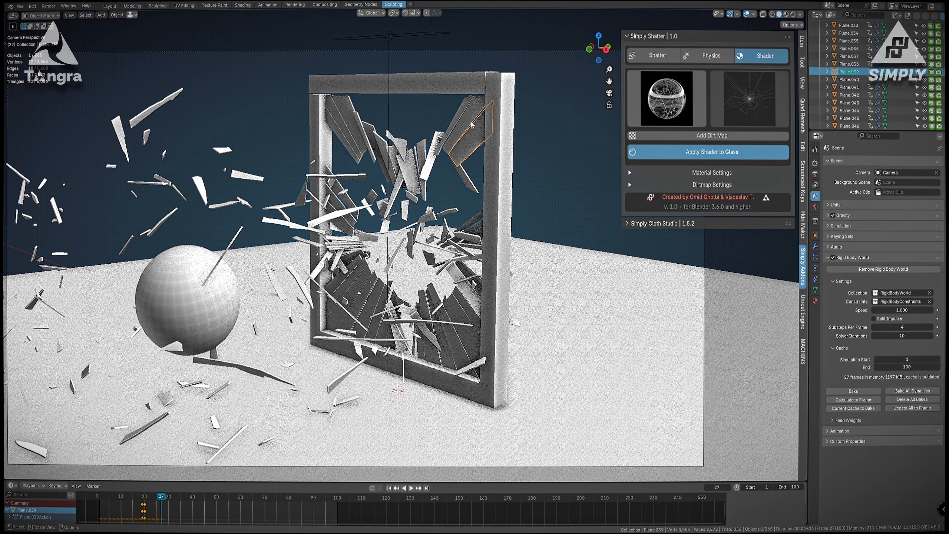
# Switch the viewport to rendered shading, bring up the render settings and frame the shards closely in the camera view.
pyautogui.click(361, 137)
pyautogui.click(792, 15)
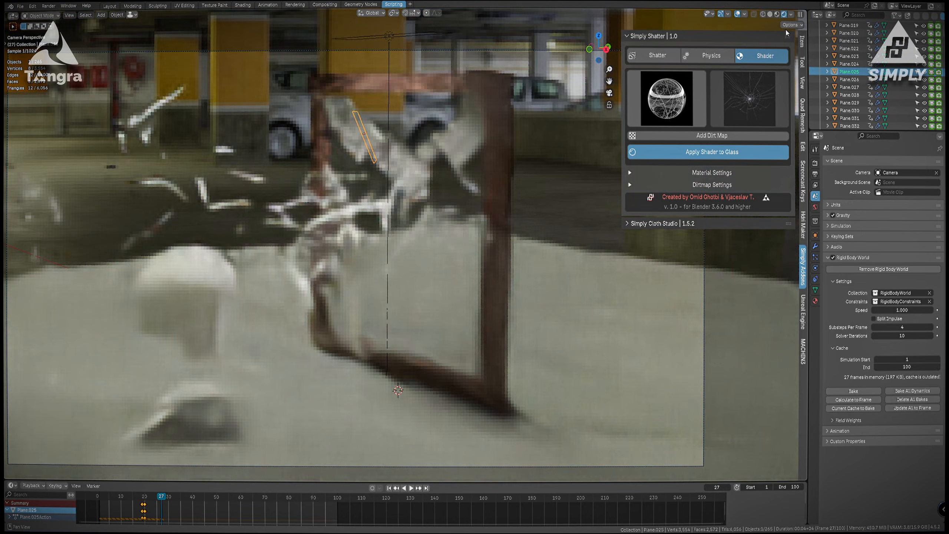
pyautogui.scroll(5, 478, 207)
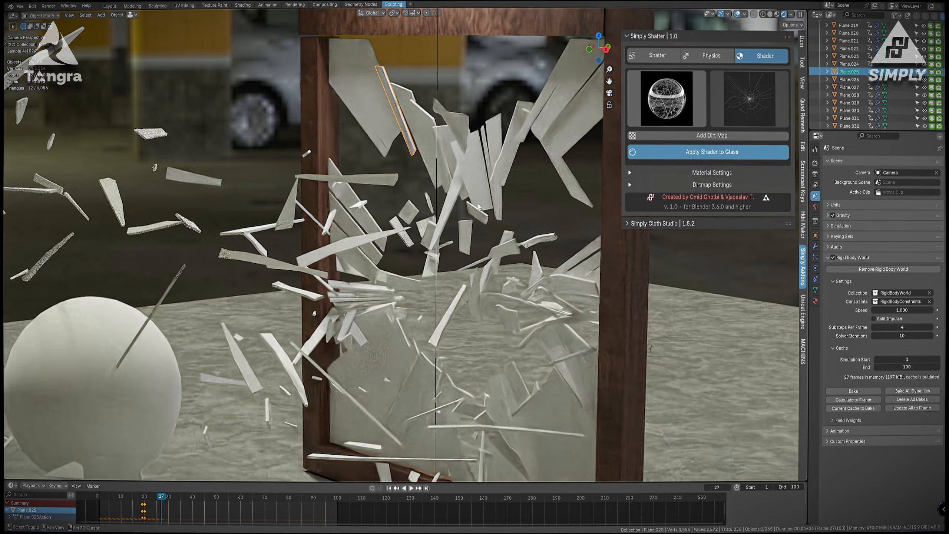
pyautogui.scroll(4, 478, 207)
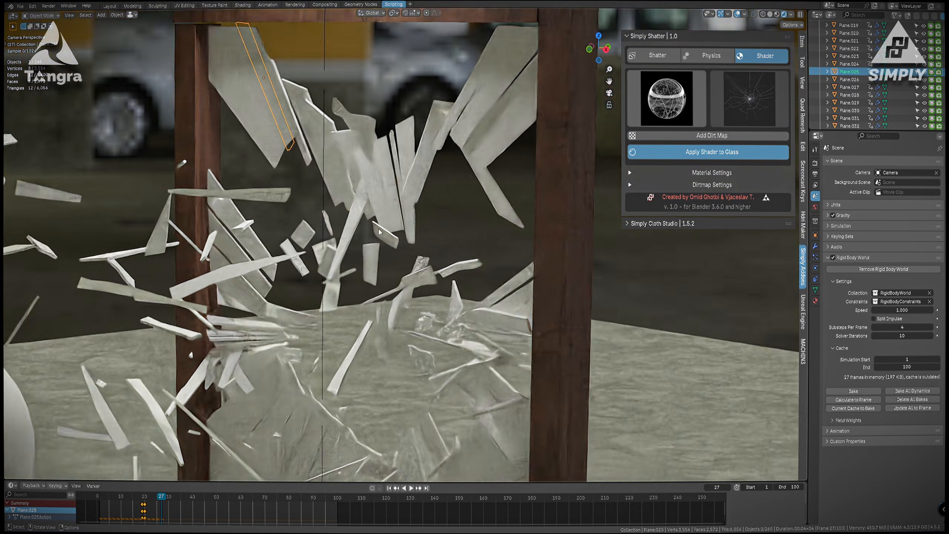
pyautogui.click(816, 164)
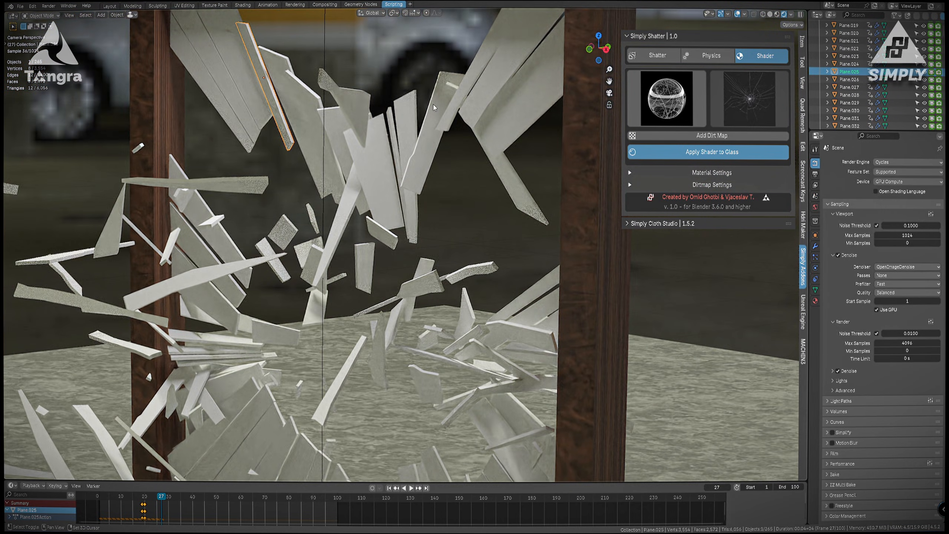
pyautogui.keyDown('shift'); pyautogui.moveTo(478, 207); pyautogui.dragTo(449, 263, button='middle'); pyautogui.keyUp('shift')
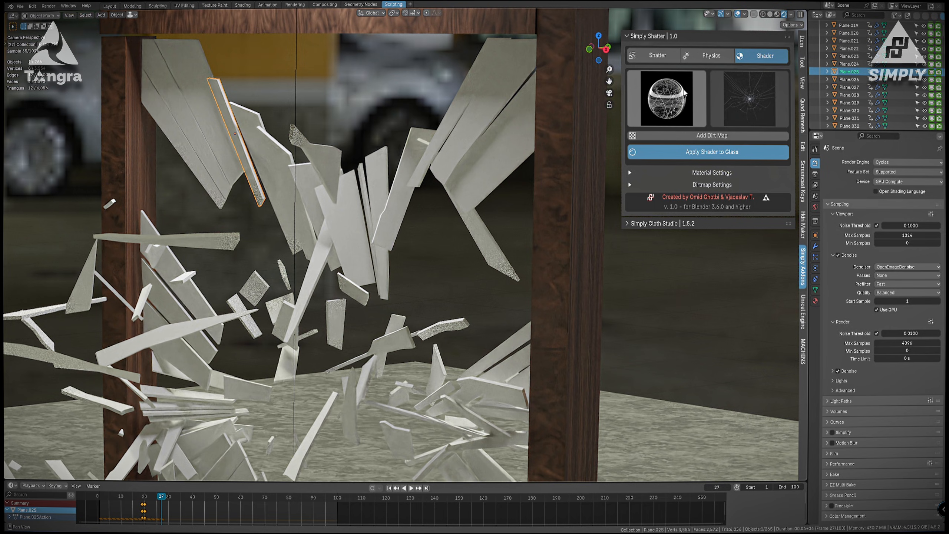
# Select glass shards in the frame and apply the first Simply Shatter glass preset to the shattered pieces.
pyautogui.click(407, 177)
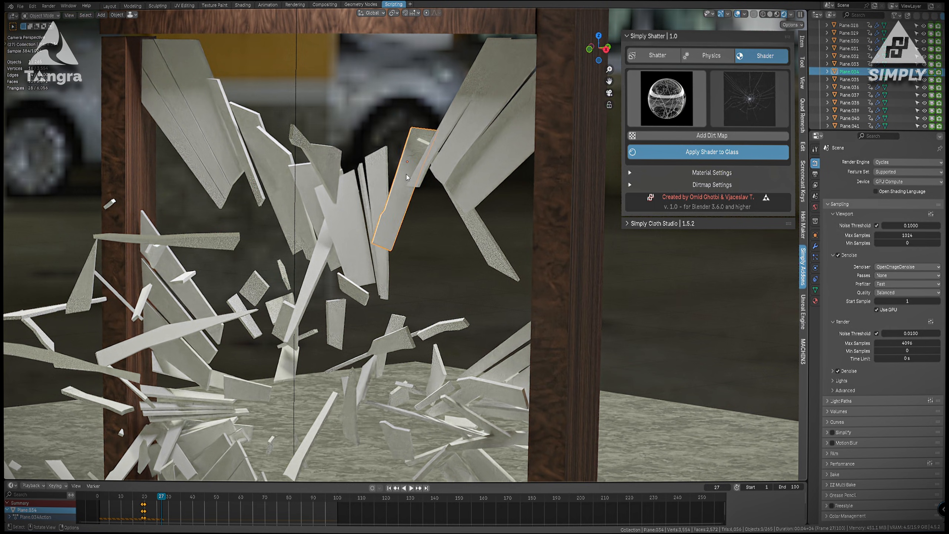
pyautogui.click(489, 129)
pyautogui.click(218, 110)
pyautogui.click(172, 115)
pyautogui.click(195, 112)
pyautogui.click(173, 139)
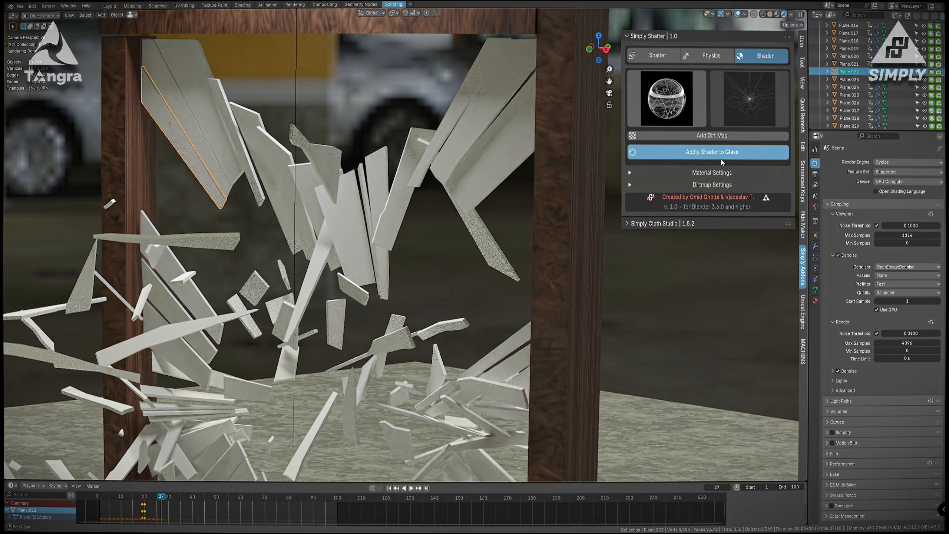
pyautogui.click(711, 151)
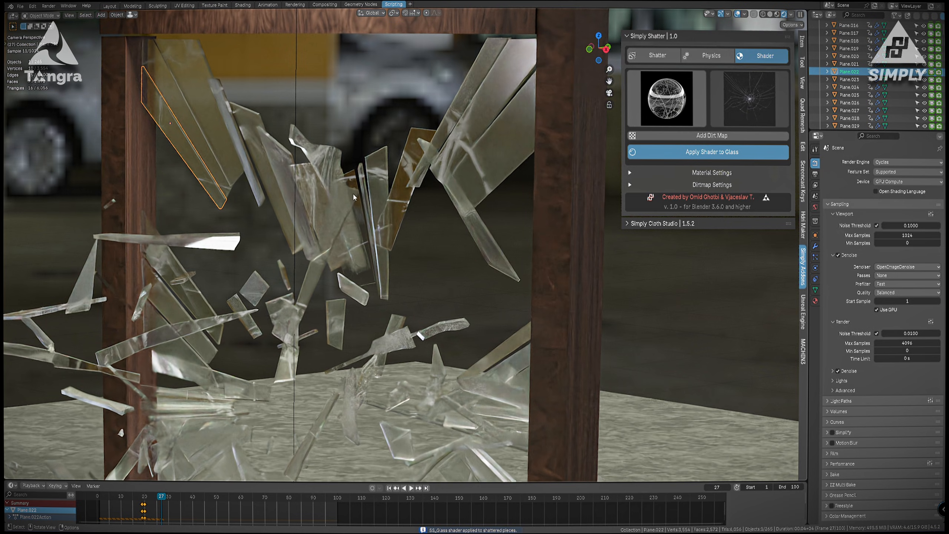
# Compare the intact pane at frame 1 with the shattered glass at frame 20 in the rendered view.
pyautogui.moveTo(161, 500); pyautogui.dragTo(99, 500)
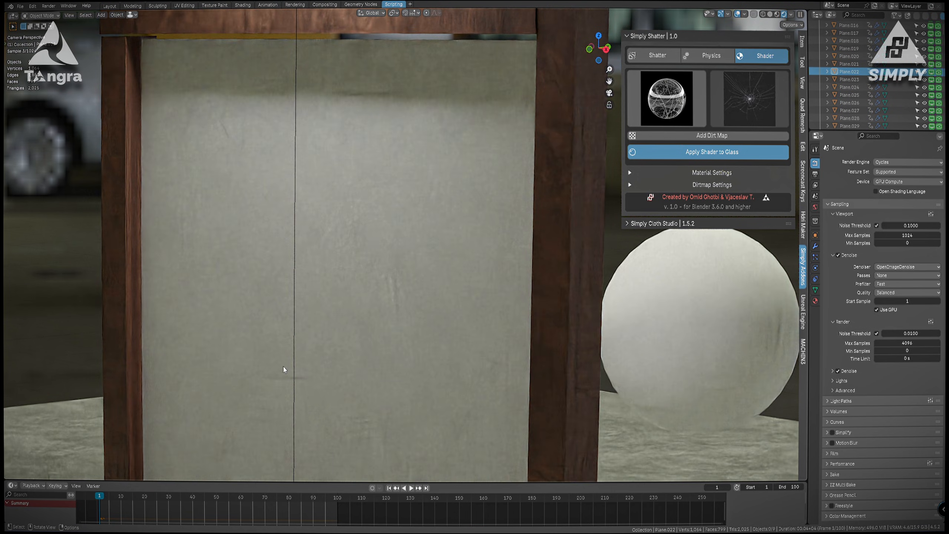
pyautogui.scroll(-2, 362, 261)
pyautogui.click(362, 263)
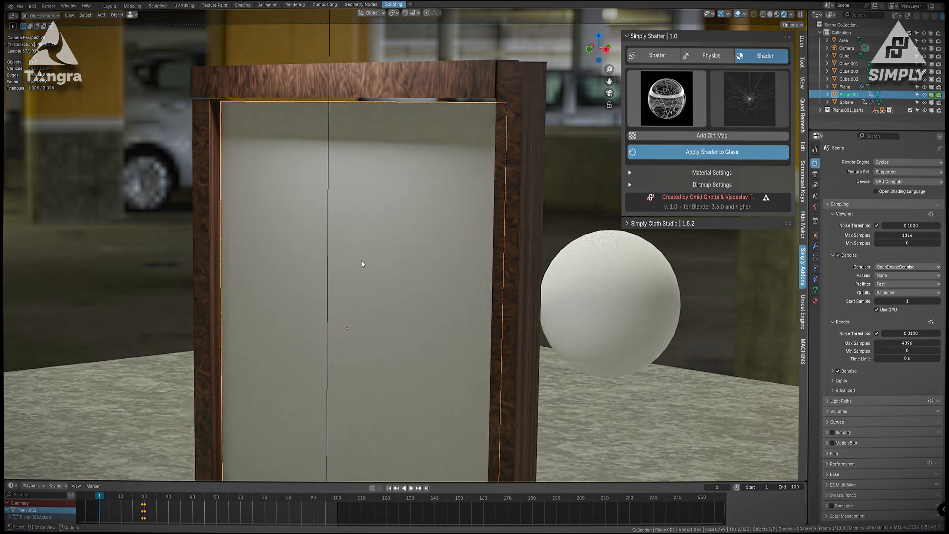
pyautogui.press('space')
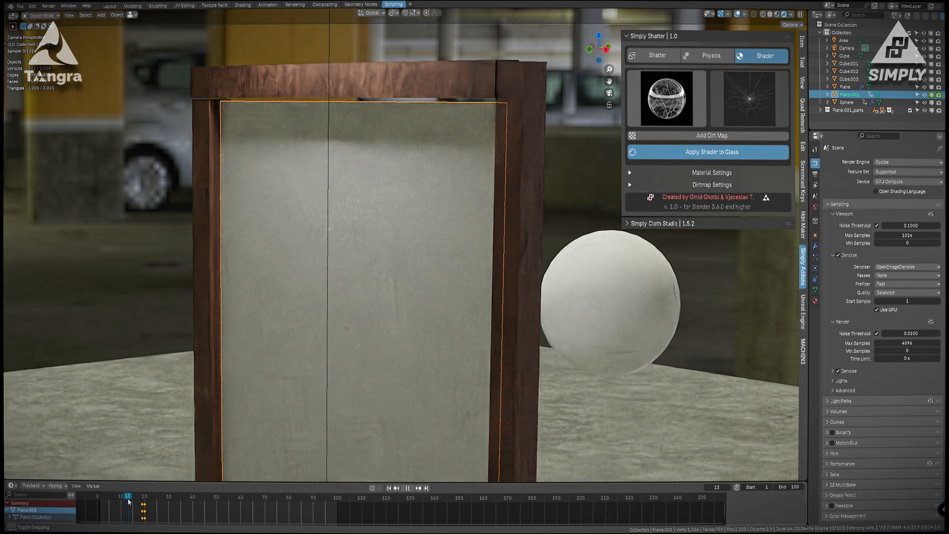
pyautogui.moveTo(128, 498); pyautogui.dragTo(147, 504)
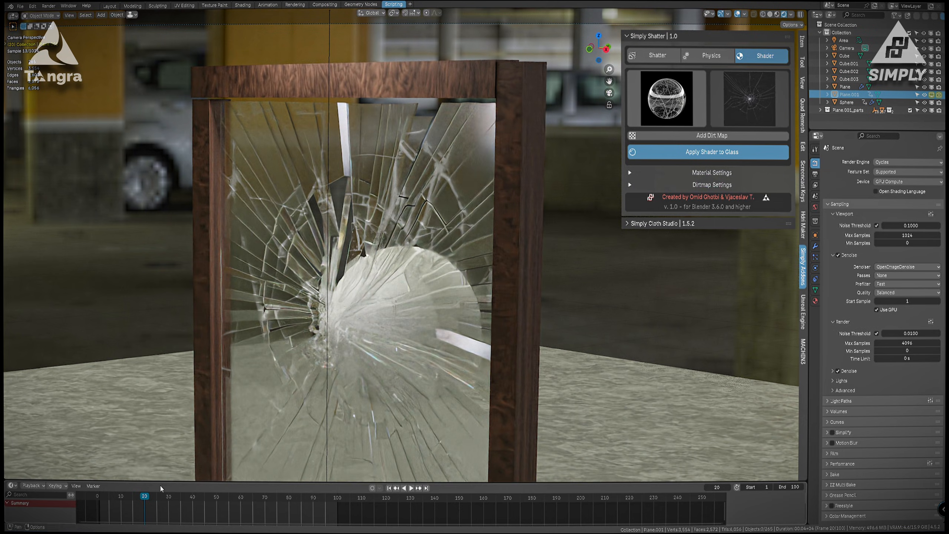
# Inspect the cracked glass at frame 20 from outside the camera and return to the camera view.
pyautogui.moveTo(426, 296)
pyautogui.mouseDown(button='middle')
pyautogui.moveTo(407, 298)
pyautogui.moveTo(424, 304)
pyautogui.mouseUp(button='middle')
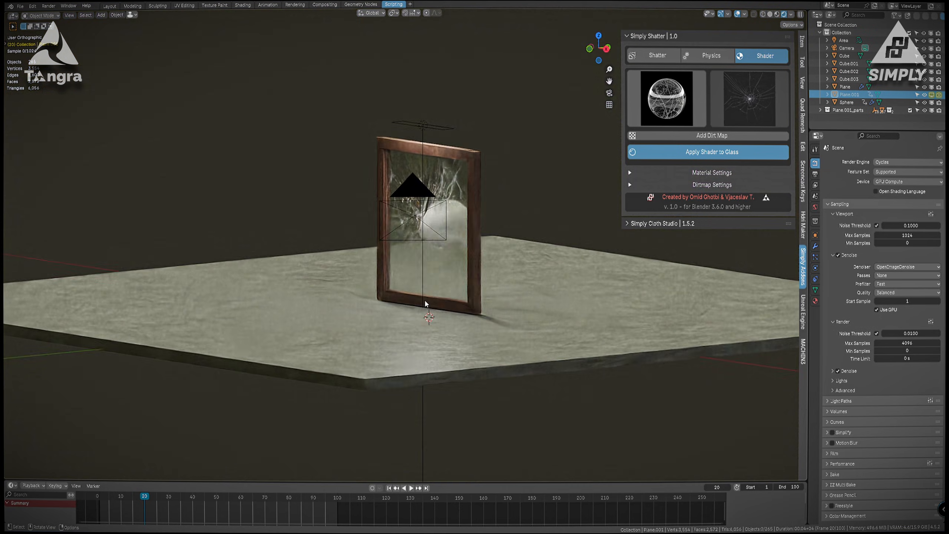
pyautogui.scroll(4, 449, 255)
pyautogui.scroll(4, 449, 255)
pyautogui.click(333, 130)
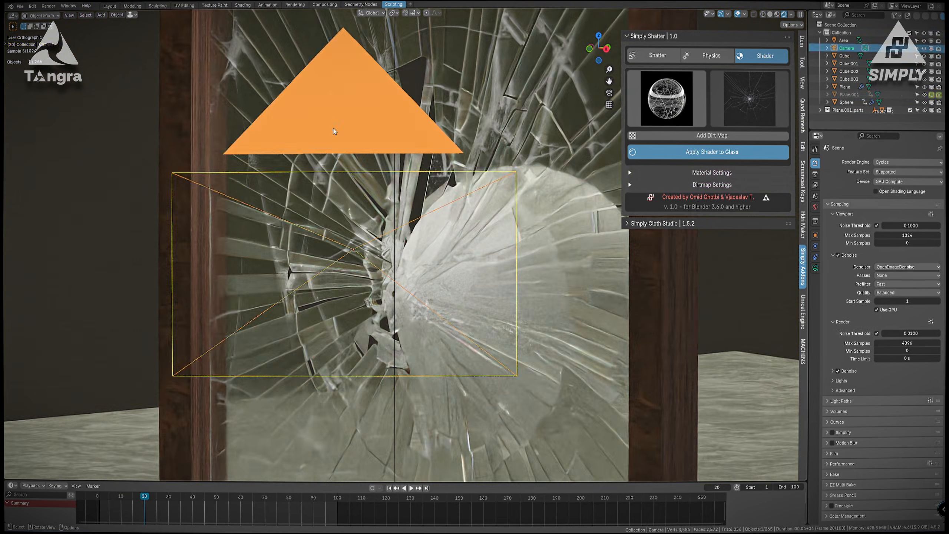
pyautogui.press('KP_0')
# At frame 19, assign the existing SS_Glass material to the unbroken pane.
pyautogui.moveTo(145, 497); pyautogui.dragTo(143, 499)
pyautogui.click(472, 204)
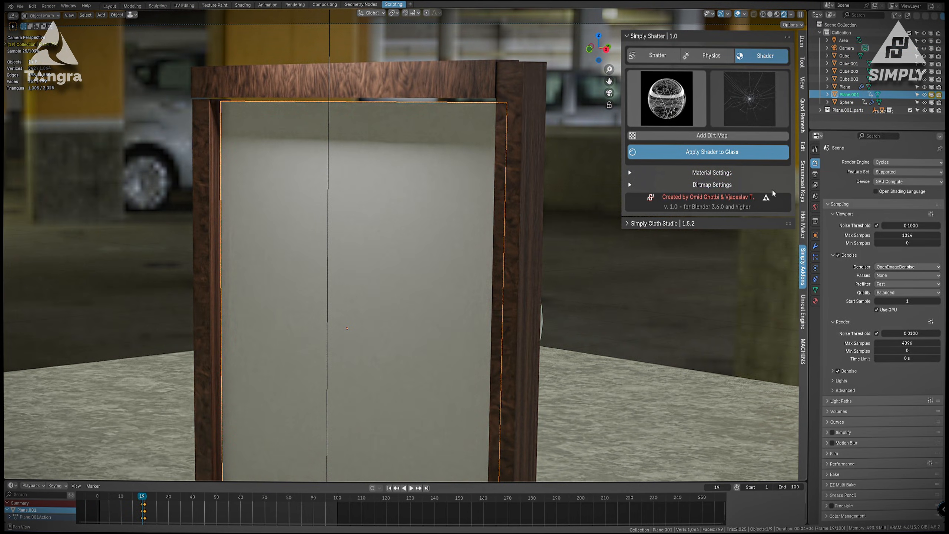
pyautogui.click(815, 300)
pyautogui.click(827, 194)
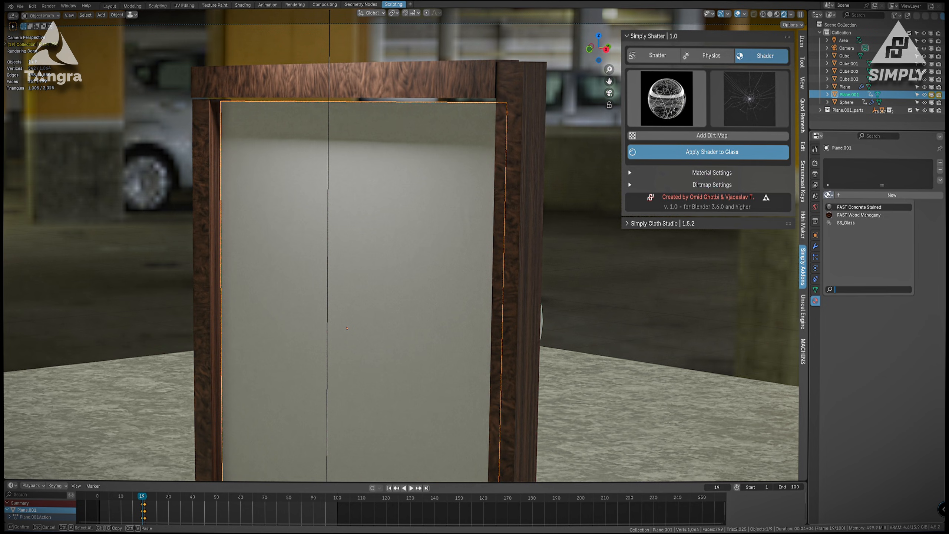
pyautogui.click(843, 223)
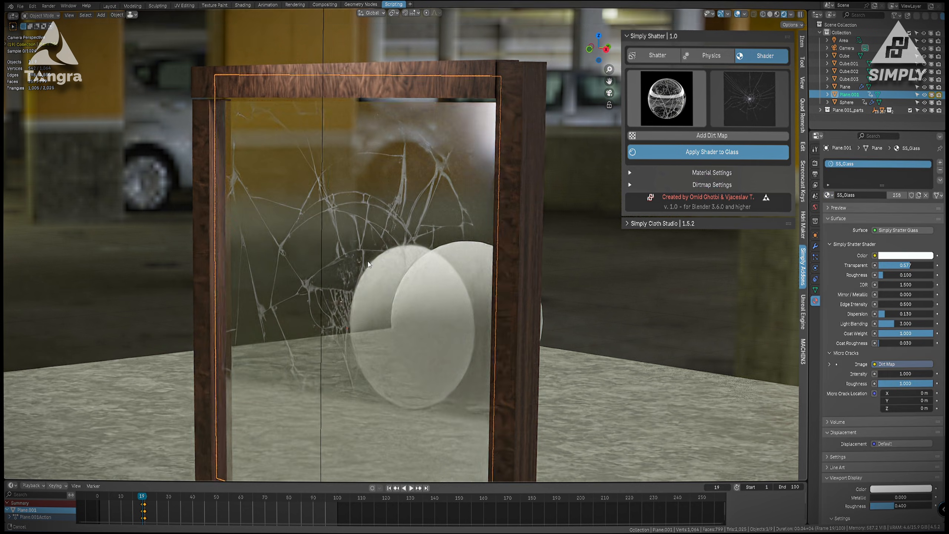
# Set the SS_Glass material's IOR to 1.020 and go to frame 14, before the sphere reaches the pane.
pyautogui.keyDown('shift'); pyautogui.moveTo(372, 202); pyautogui.dragTo(351, 144, button='middle'); pyautogui.keyUp('shift')
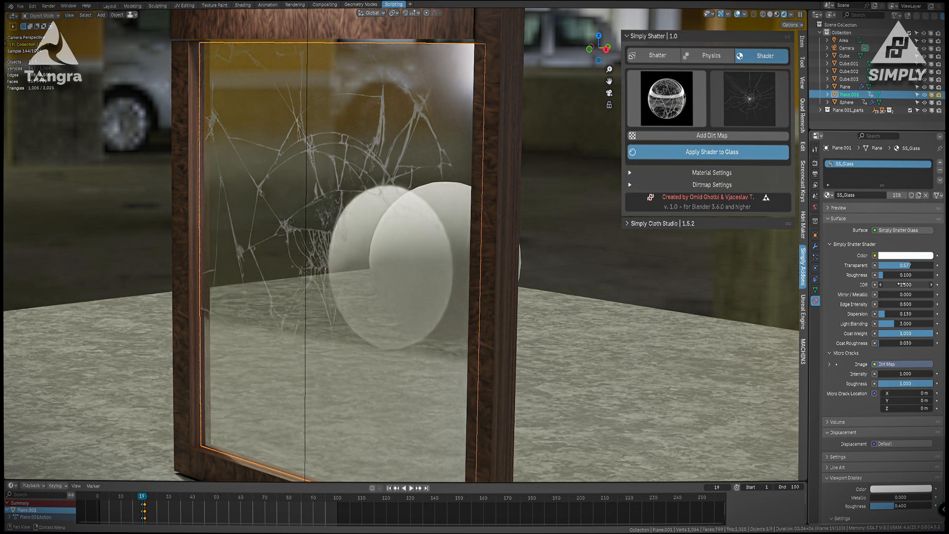
pyautogui.moveTo(895, 285); pyautogui.dragTo(879, 285)
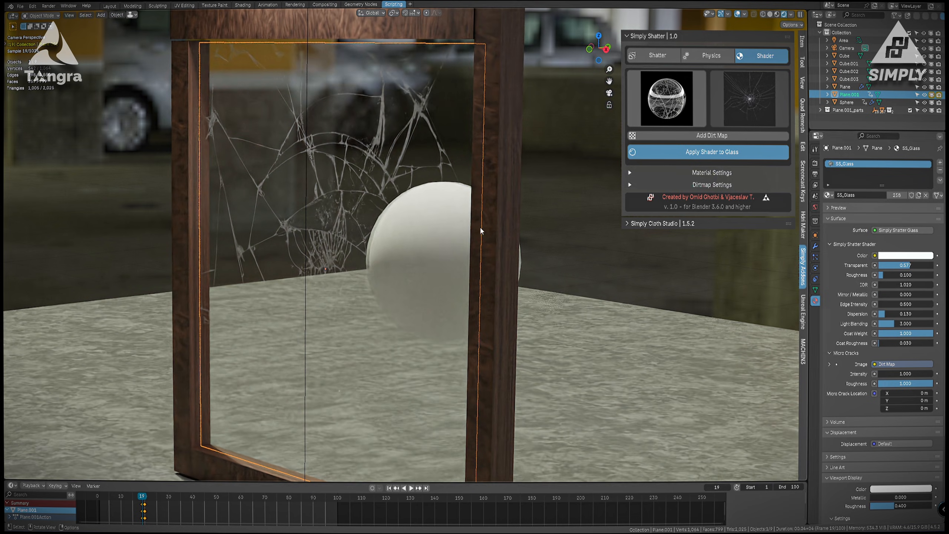
pyautogui.moveTo(141, 497); pyautogui.dragTo(130, 497)
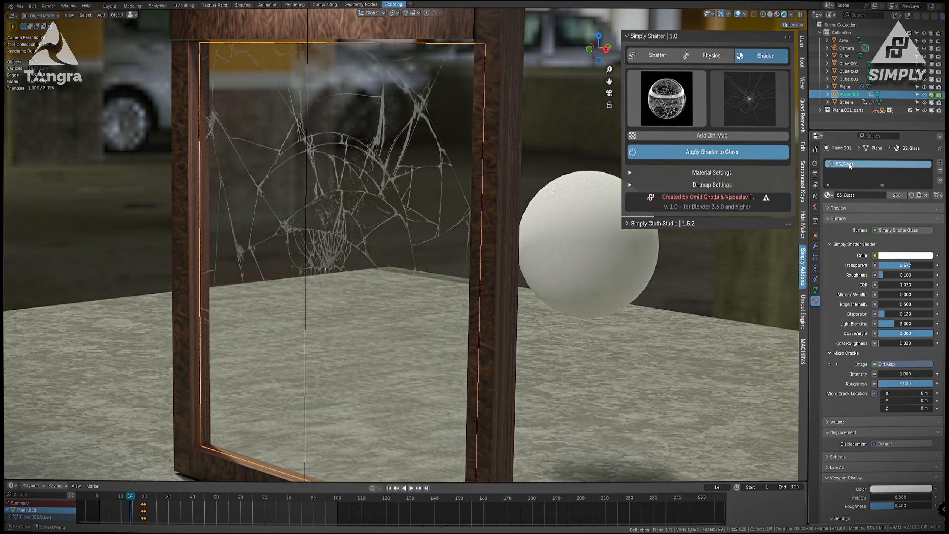
# Test a Dirtmap Intensity of 10 on the glass, restore it to 1 and set the Dirtmap Roughness to 0.
pyautogui.click(711, 185)
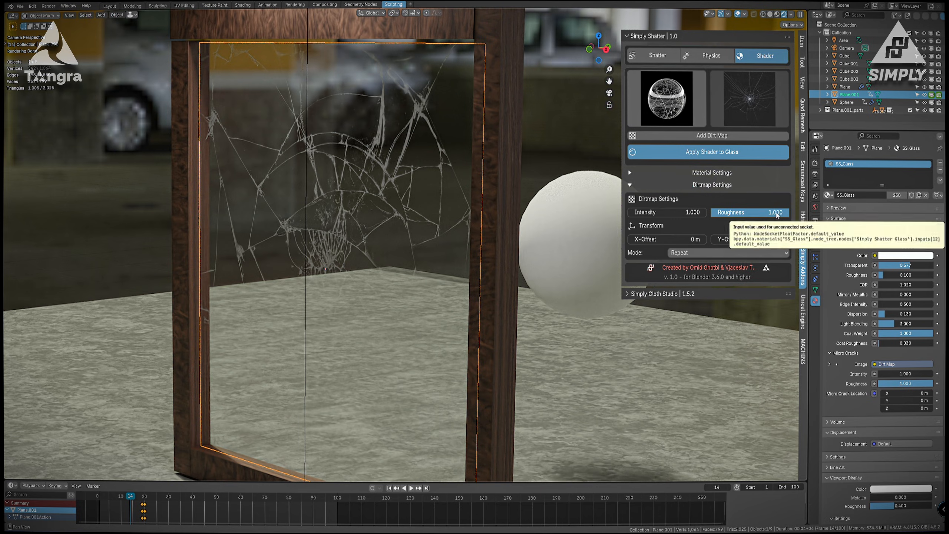
pyautogui.moveTo(773, 215); pyautogui.dragTo(774, 214)
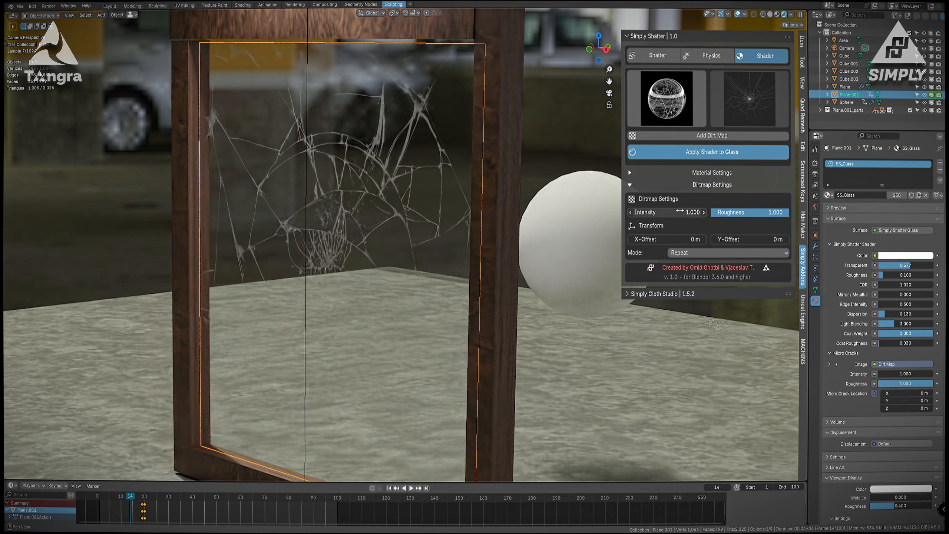
pyautogui.moveTo(693, 212)
pyautogui.mouseDown()
pyautogui.moveTo(629, 212)
pyautogui.moveTo(682, 212)
pyautogui.mouseUp()
pyautogui.click(682, 212)
pyautogui.write('1')
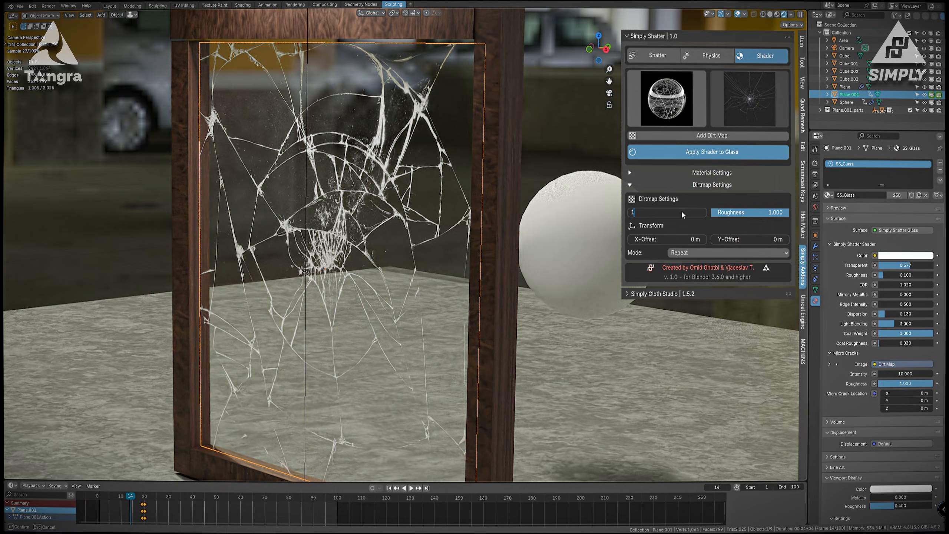
pyautogui.press('Return')
pyautogui.moveTo(775, 212); pyautogui.dragTo(703, 212)
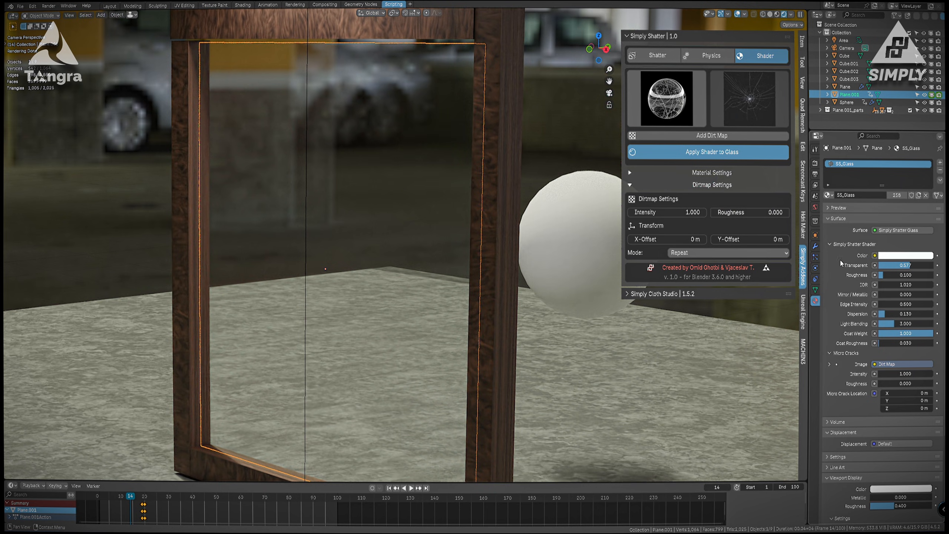
# Enable Depth of Field on the camera and set the glass pane Plane.001 as its focus object.
pyautogui.click(846, 48)
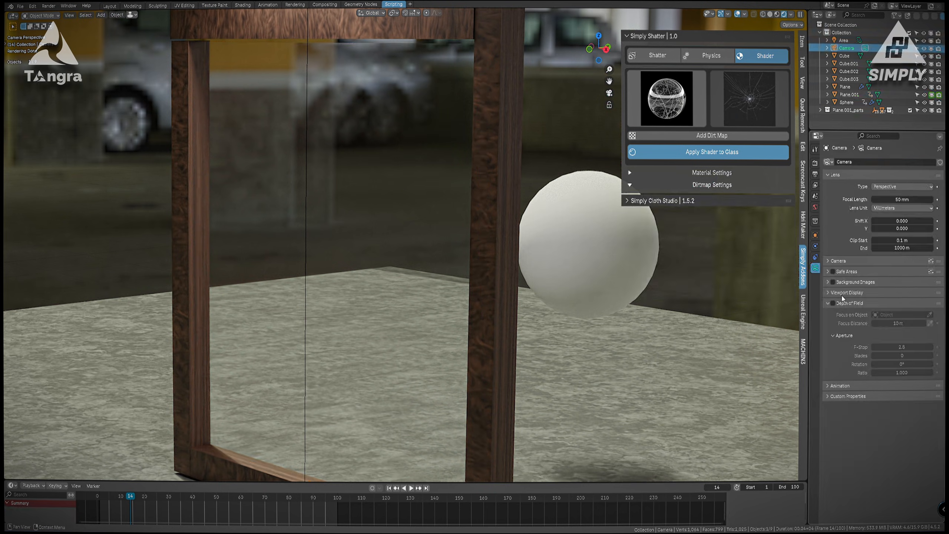
pyautogui.click(833, 303)
pyautogui.click(929, 314)
pyautogui.click(440, 173)
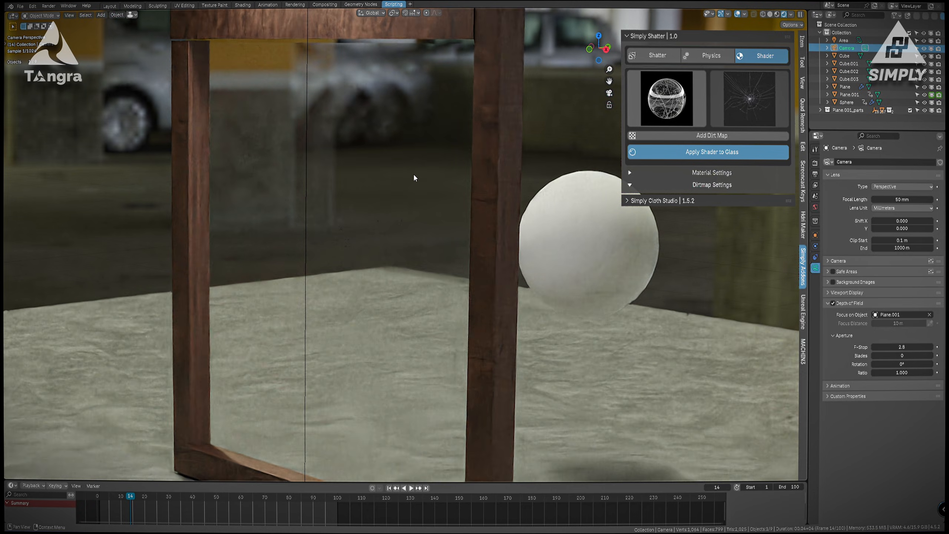
# Set the camera's Depth of Field F-Stop to 1.8.
pyautogui.moveTo(902, 347)
pyautogui.mouseDown()
pyautogui.moveTo(889, 347)
pyautogui.moveTo(899, 347)
pyautogui.mouseUp()
pyautogui.click(371, 180)
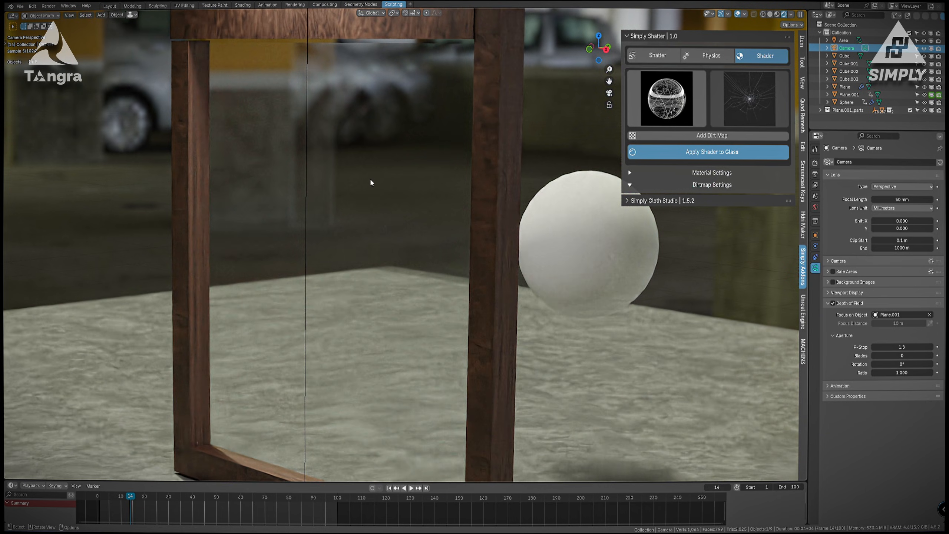
# At frame 20, select a glass shard and keyframe its Dirtmap Roughness at 0.
pyautogui.moveTo(131, 501); pyautogui.dragTo(144, 502)
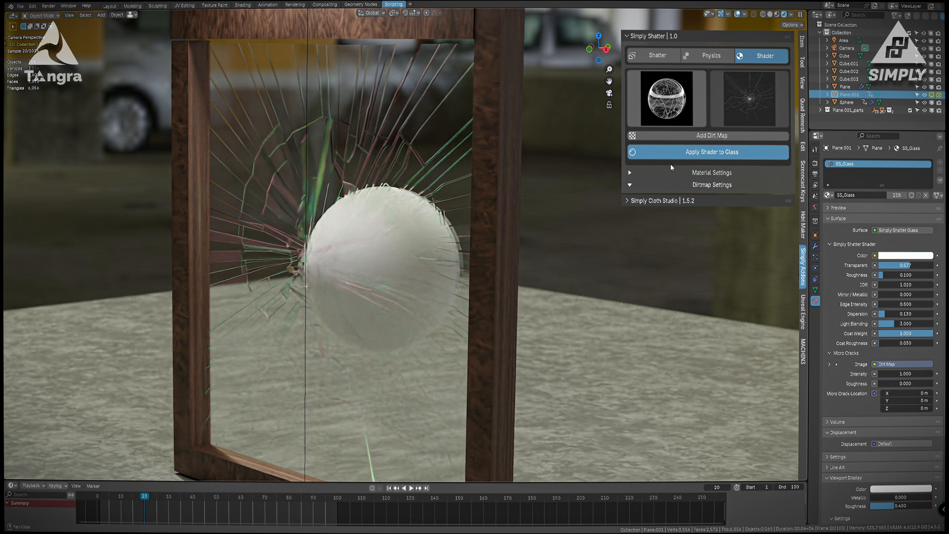
pyautogui.click(411, 167)
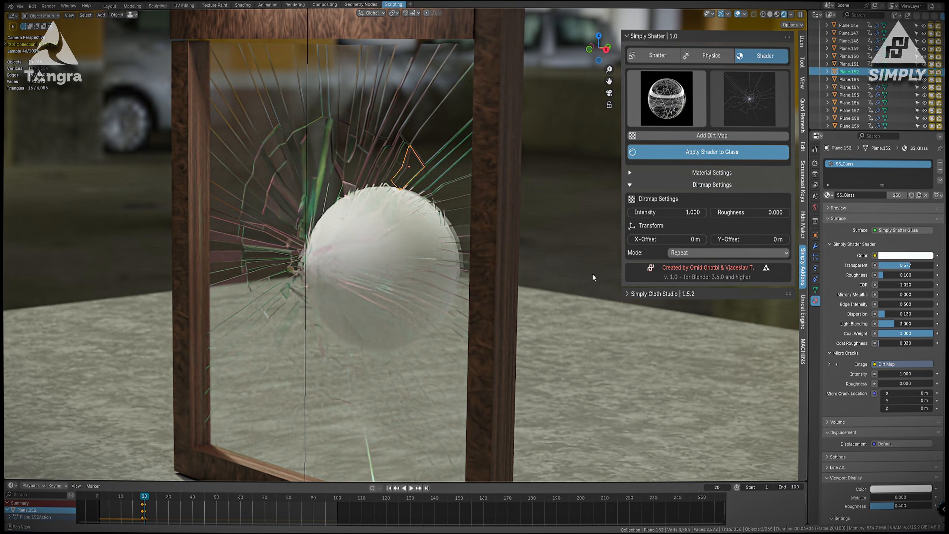
pyautogui.rightClick(751, 212)
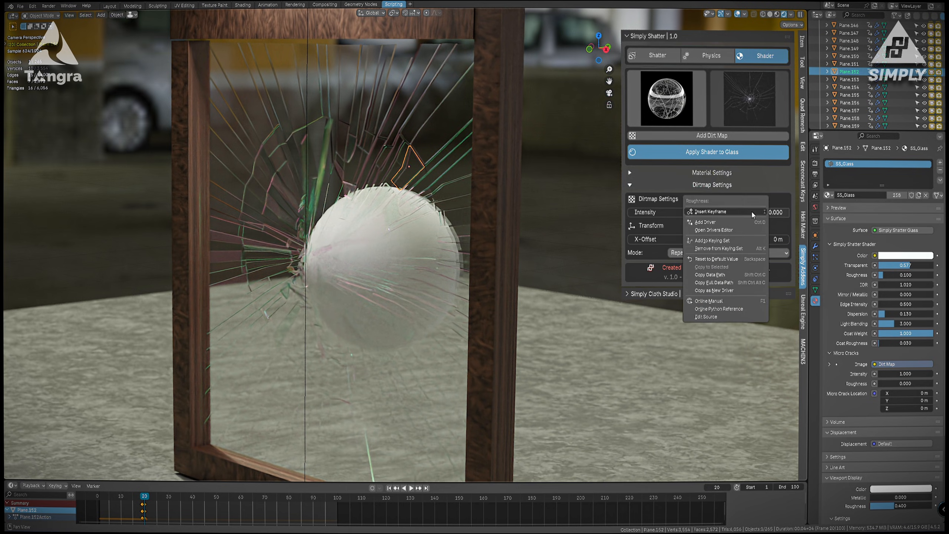
pyautogui.click(725, 213)
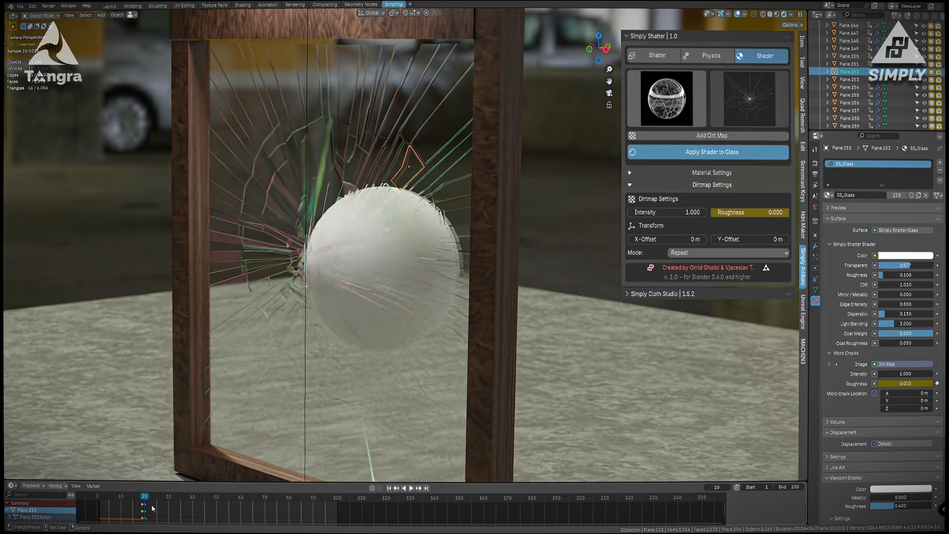
# At frame 21, set the Dirtmap Roughness to 0.534 and insert a keyframe for it.
pyautogui.press('Right')
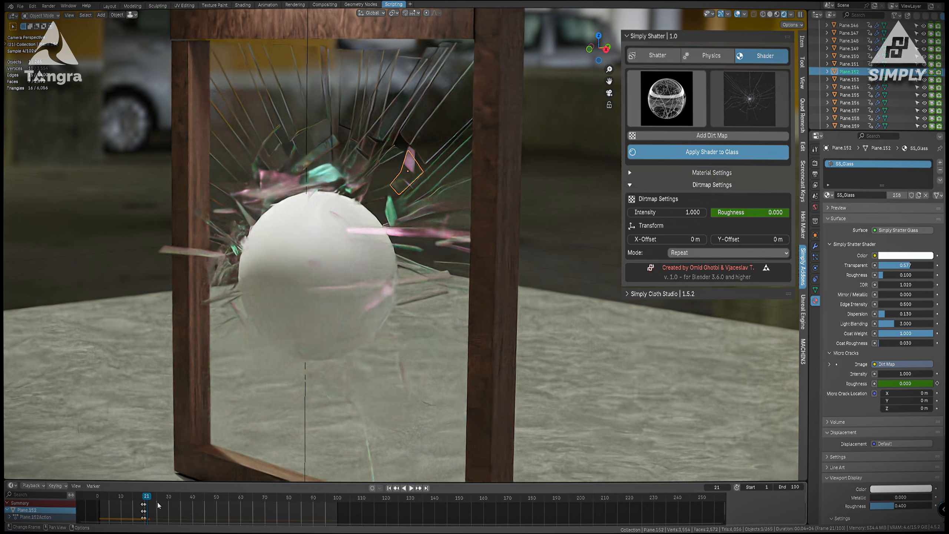
pyautogui.moveTo(761, 212)
pyautogui.mouseDown()
pyautogui.moveTo(773, 212)
pyautogui.moveTo(752, 213)
pyautogui.mouseUp()
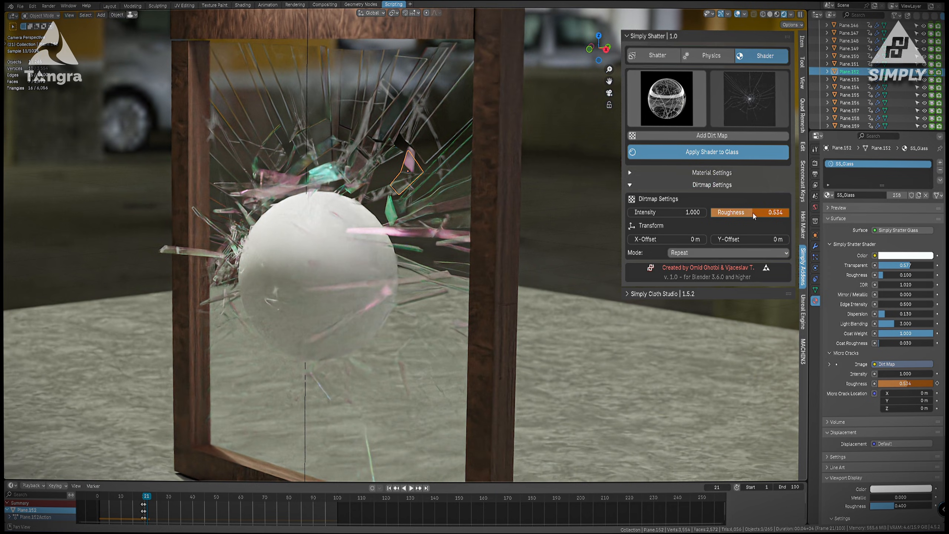
pyautogui.rightClick(752, 212)
pyautogui.click(734, 219)
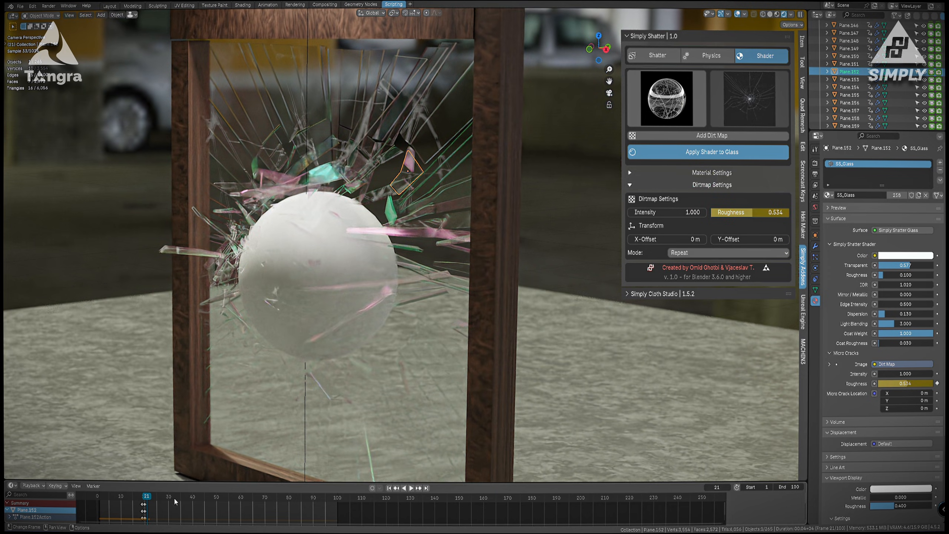
# Keyframe the Dirtmap Roughness at 1 on frame 22, and play the animation from frame 18 to about frame 50.
pyautogui.moveTo(146, 498); pyautogui.dragTo(149, 498)
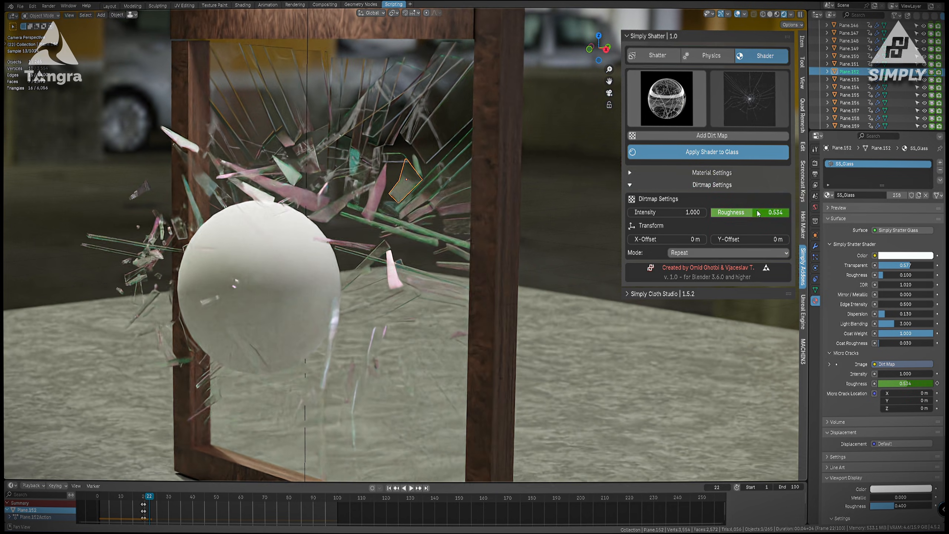
pyautogui.moveTo(758, 213); pyautogui.dragTo(782, 213)
pyautogui.rightClick(781, 212)
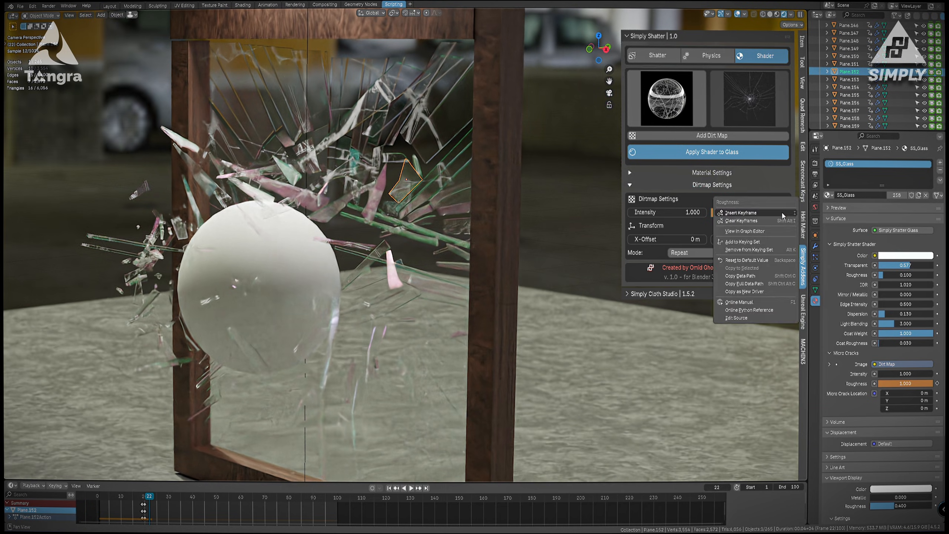
pyautogui.click(781, 213)
pyautogui.click(142, 499)
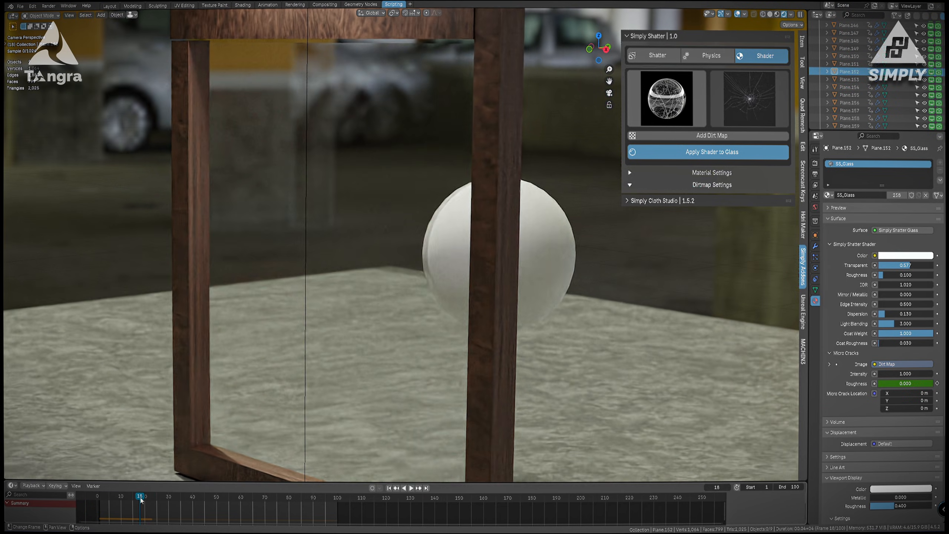
pyautogui.press('space')
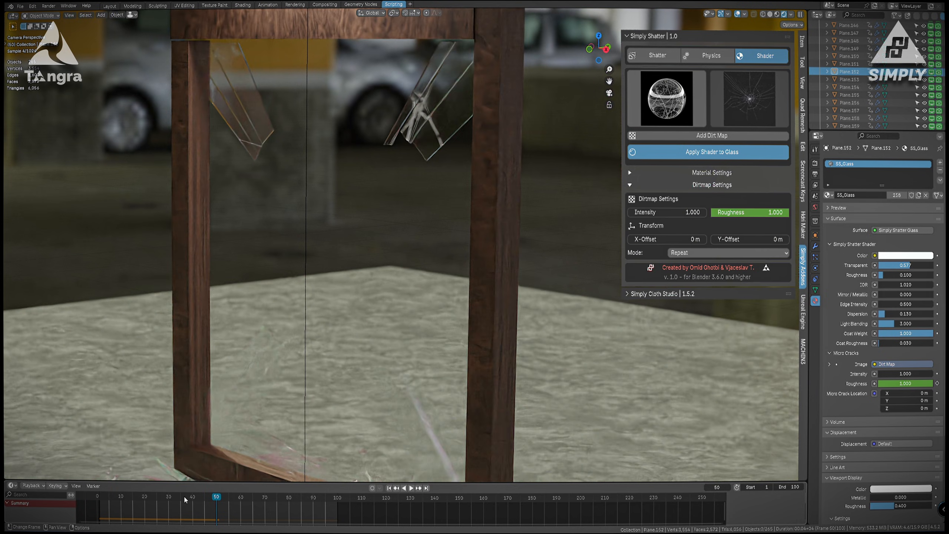
# Select the ground plane and set both colors of its FAST Concrete Stained material to black.
pyautogui.scroll(-3, 371, 238)
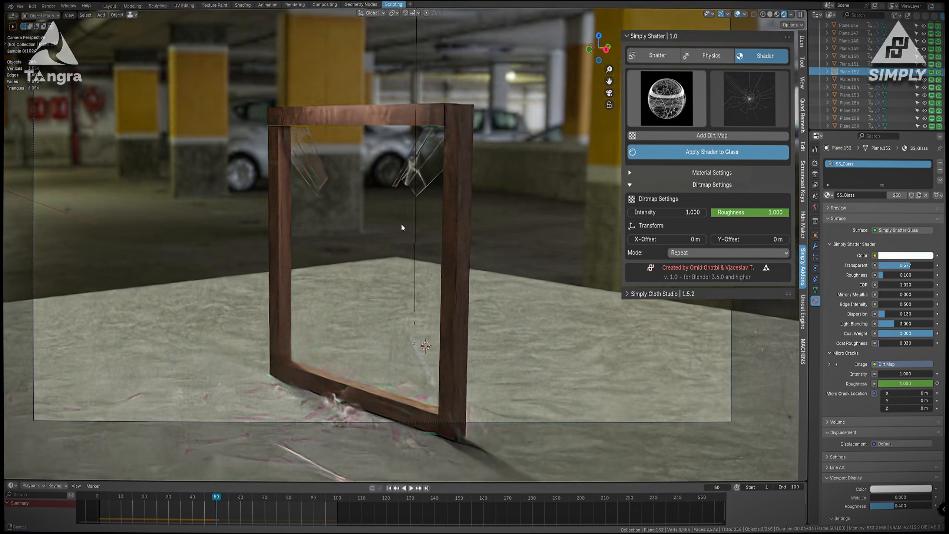
pyautogui.keyDown('shift'); pyautogui.moveTo(400, 224); pyautogui.dragTo(483, 129, button='middle'); pyautogui.keyUp('shift')
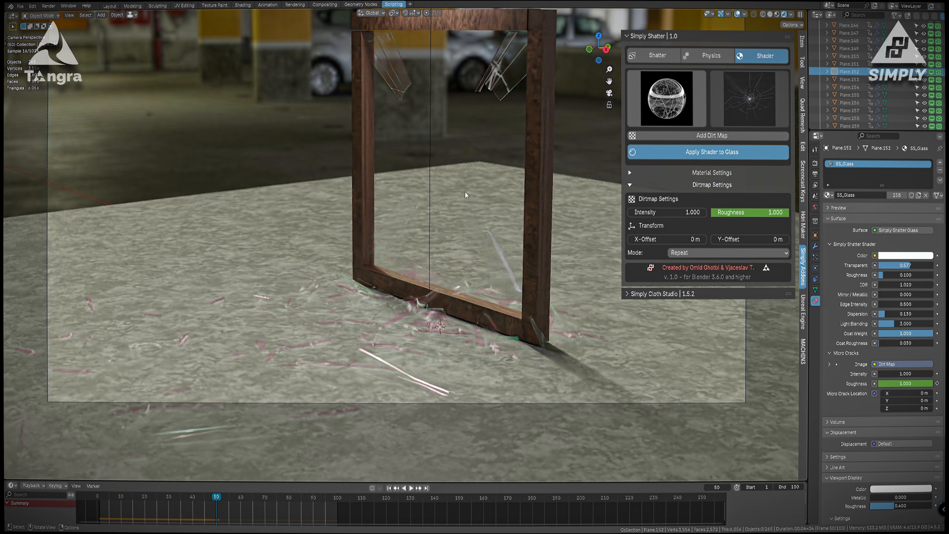
pyautogui.click(482, 211)
pyautogui.click(889, 253)
pyautogui.moveTo(927, 153); pyautogui.dragTo(927, 178)
pyautogui.click(903, 244)
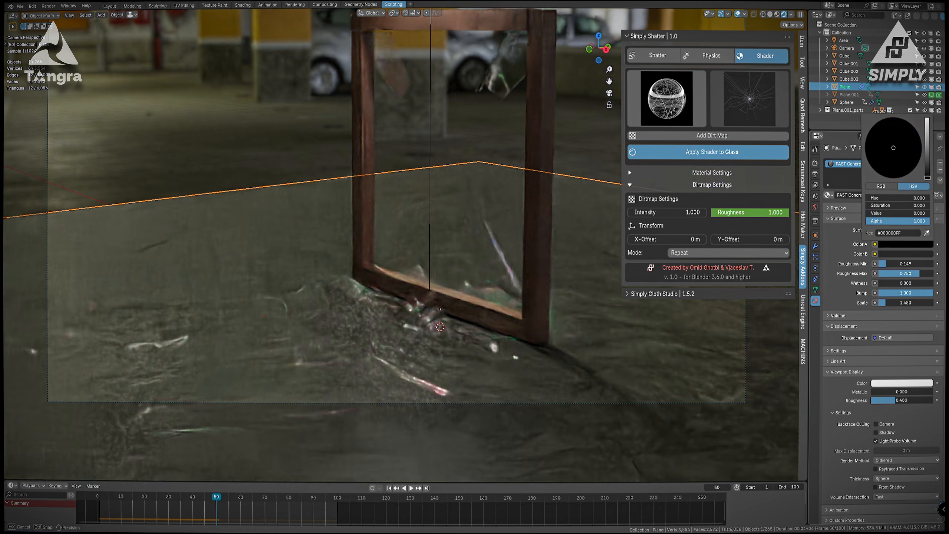
# Select a fallen shard and set the glass material's Transparency to 1, Roughness to 0 and Metallic/Mirror to 0.756.
pyautogui.click(377, 292)
pyautogui.scroll(5, 377, 225)
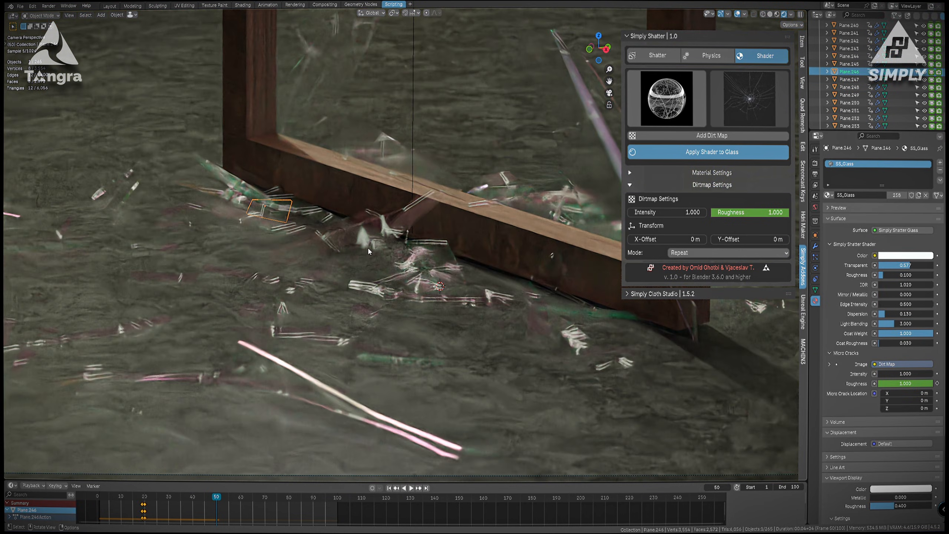
pyautogui.click(716, 184)
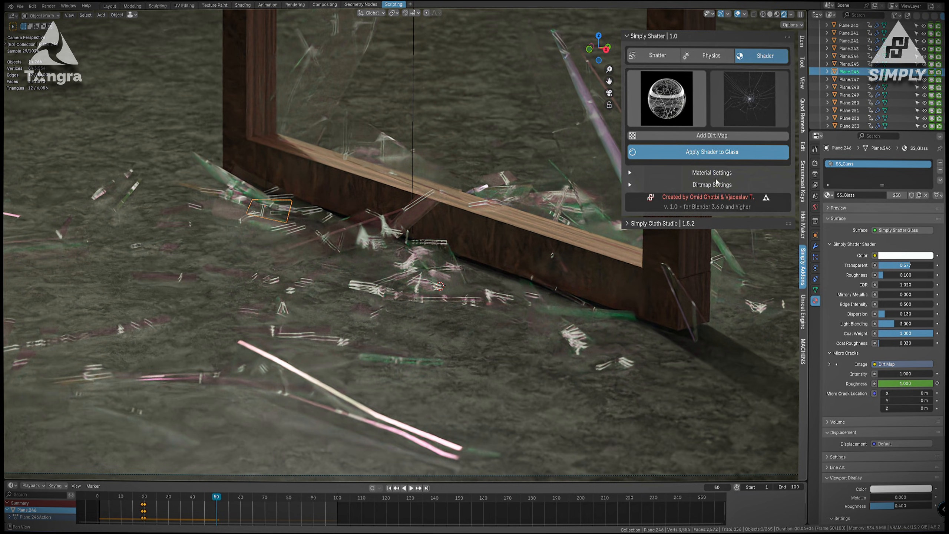
pyautogui.click(742, 172)
pyautogui.moveTo(719, 218); pyautogui.dragTo(788, 218)
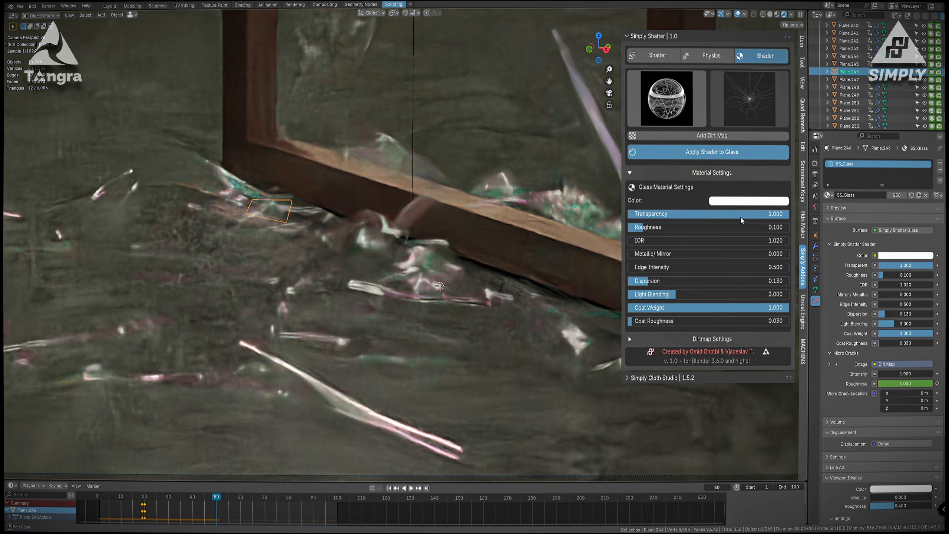
pyautogui.moveTo(684, 228); pyautogui.dragTo(746, 255)
pyautogui.scroll(-6, 486, 176)
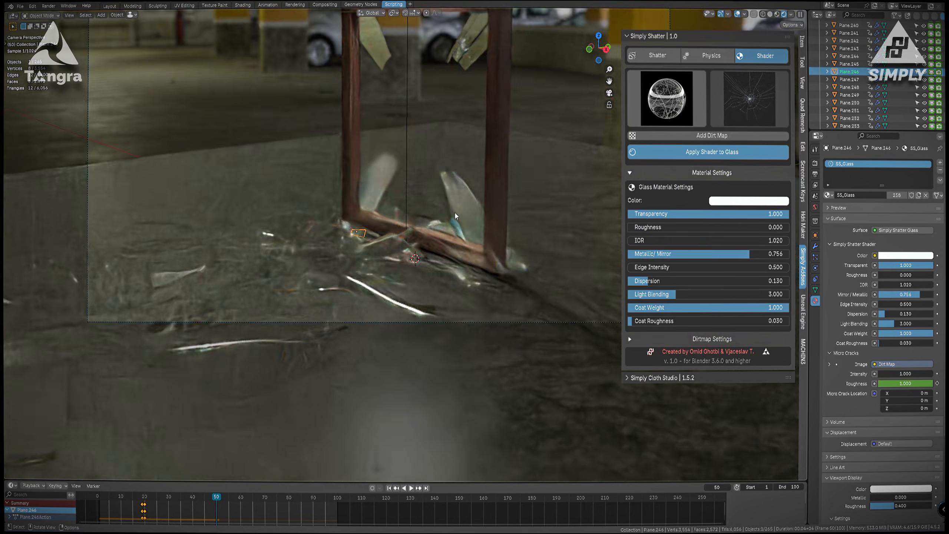
pyautogui.keyDown('shift'); pyautogui.moveTo(487, 176); pyautogui.dragTo(485, 263, button='middle'); pyautogui.keyUp('shift')
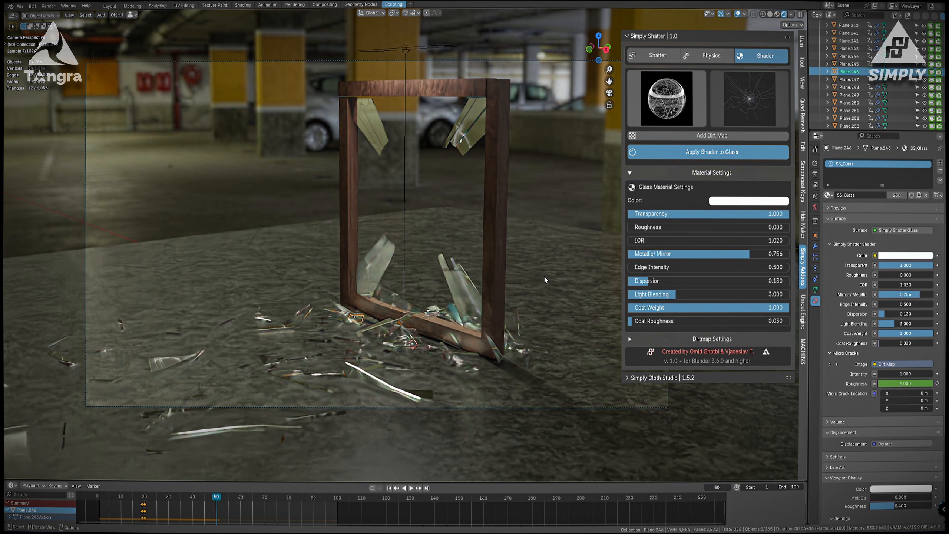
# Select the ground plane and change Color A of its concrete material to a light blue.
pyautogui.click(530, 255)
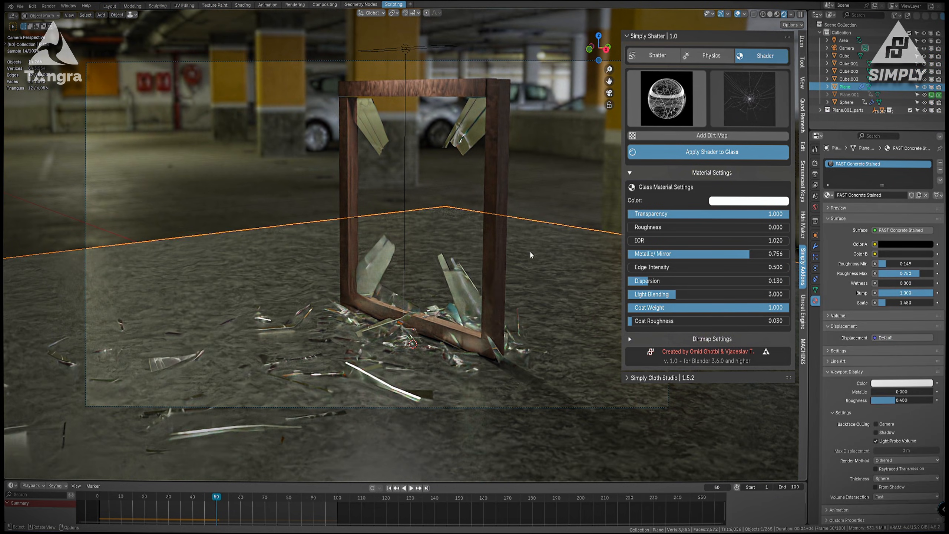
pyautogui.click(898, 248)
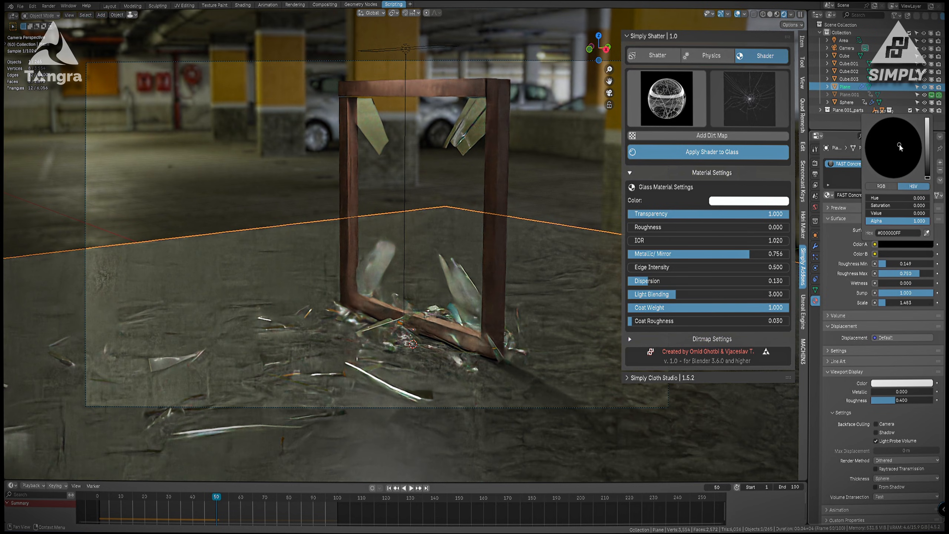
pyautogui.moveTo(904, 164); pyautogui.dragTo(898, 142)
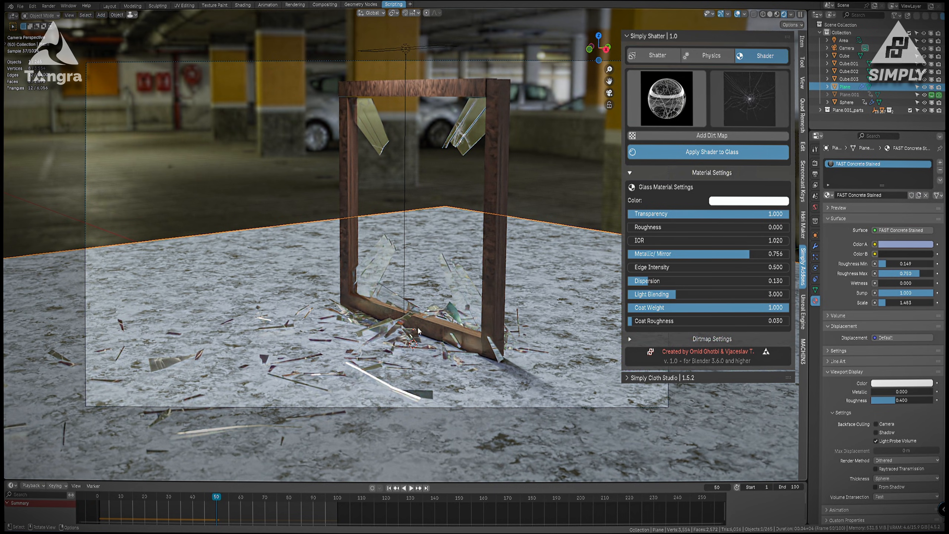
# Select a shard and set the glass material's Light Blending to 10, Dispersion to 0 and Metallic/Mirror to 0.
pyautogui.click(404, 331)
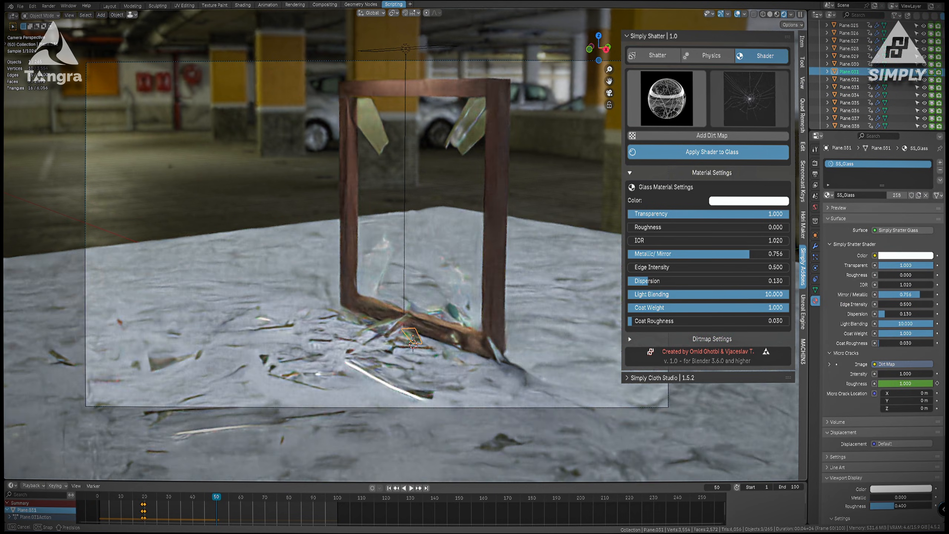
pyautogui.moveTo(648, 280); pyautogui.dragTo(628, 280)
pyautogui.moveTo(691, 254); pyautogui.dragTo(623, 257)
# Lower the world HDRI background's Strength to 0.010.
pyautogui.click(815, 206)
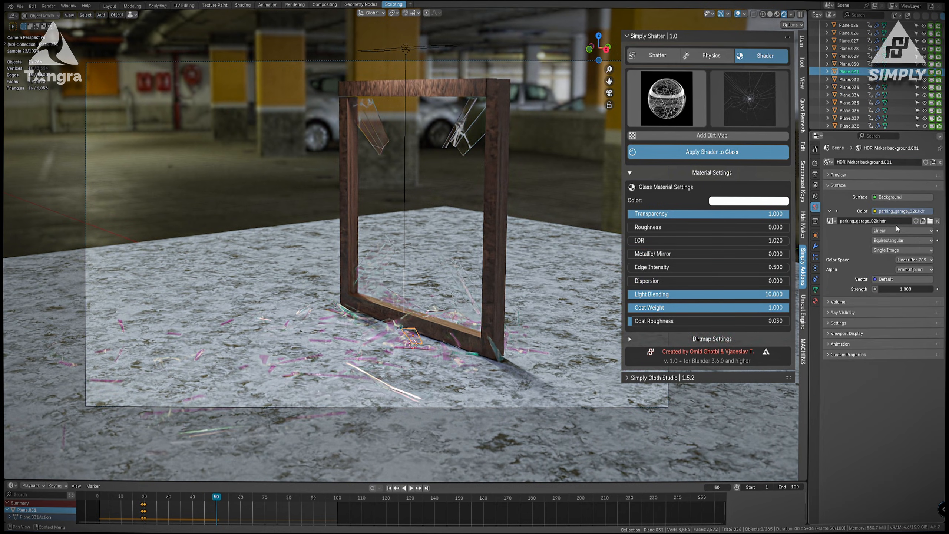
pyautogui.doubleClick(899, 289)
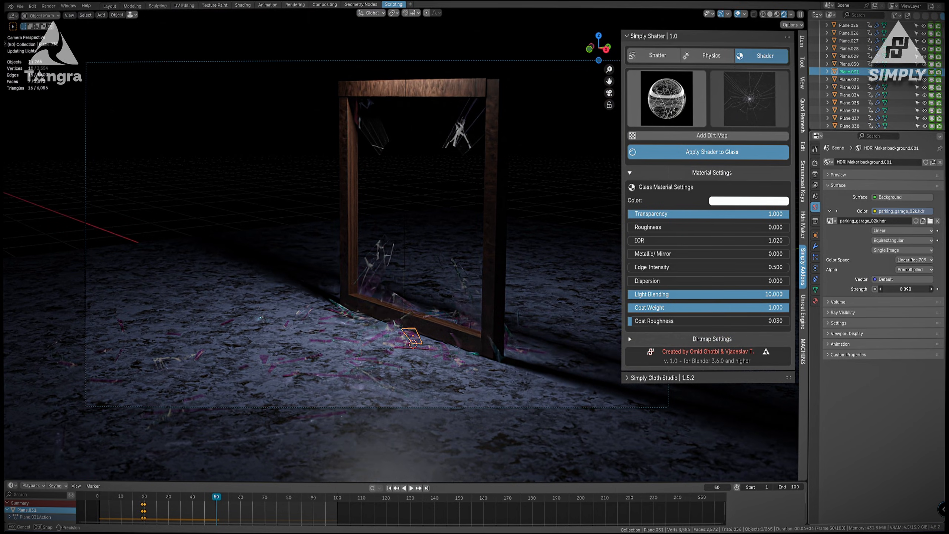
pyautogui.moveTo(906, 289); pyautogui.dragTo(897, 289)
# Select the area light above the frame and move it about -0.255 m along the Y axis.
pyautogui.click(429, 45)
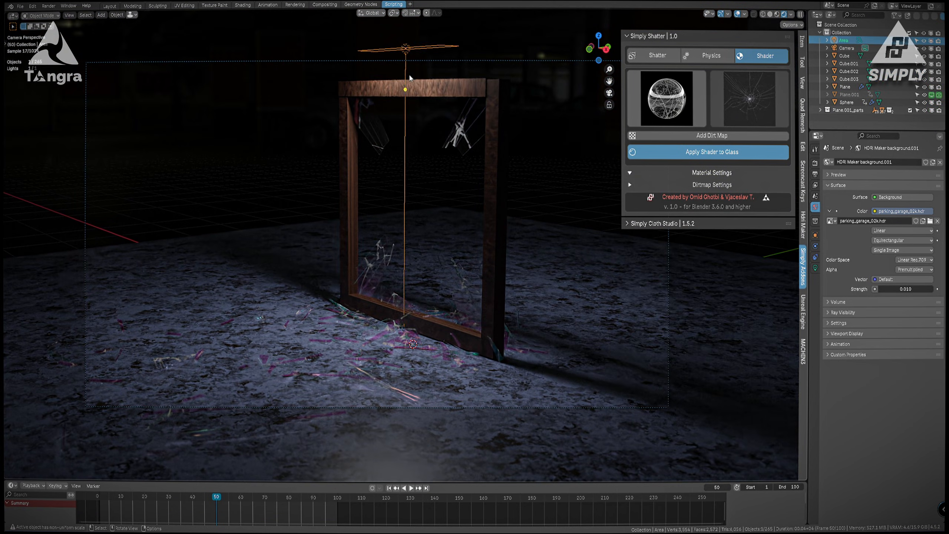
pyautogui.press('g')
pyautogui.press('y')
pyautogui.click(403, 111)
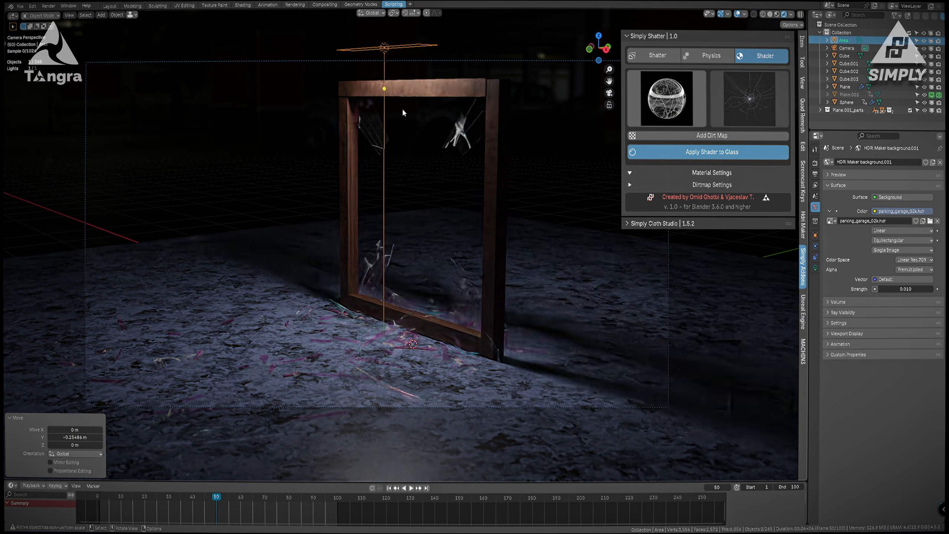
# Scale the area light to about 0.212 along the X axis and set its Power to 50.
pyautogui.press('s')
pyautogui.press('x')
pyautogui.click(390, 61)
pyautogui.click(815, 268)
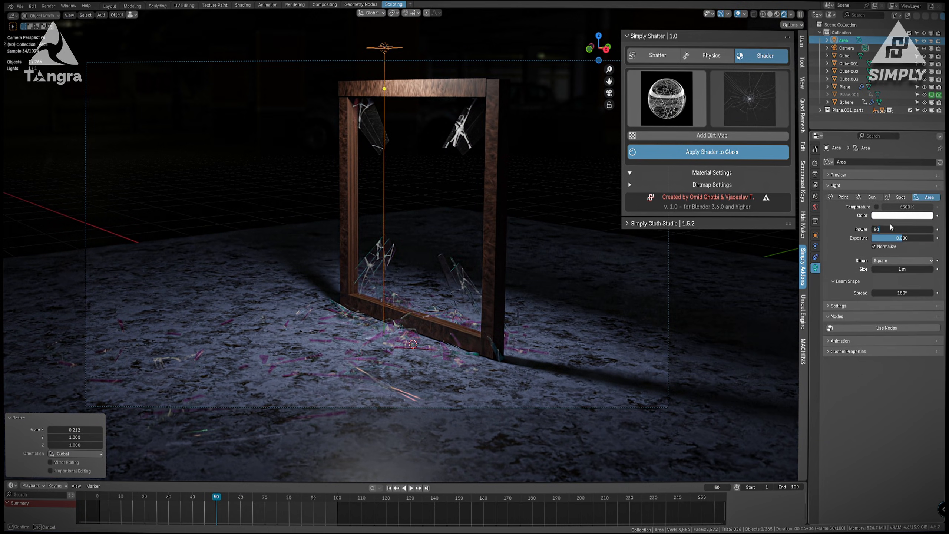
pyautogui.press('Return')
# Select a glass shard on the floor below the frame and scrub the animation to frame 21.
pyautogui.click(418, 347)
pyautogui.scroll(3, 381, 372)
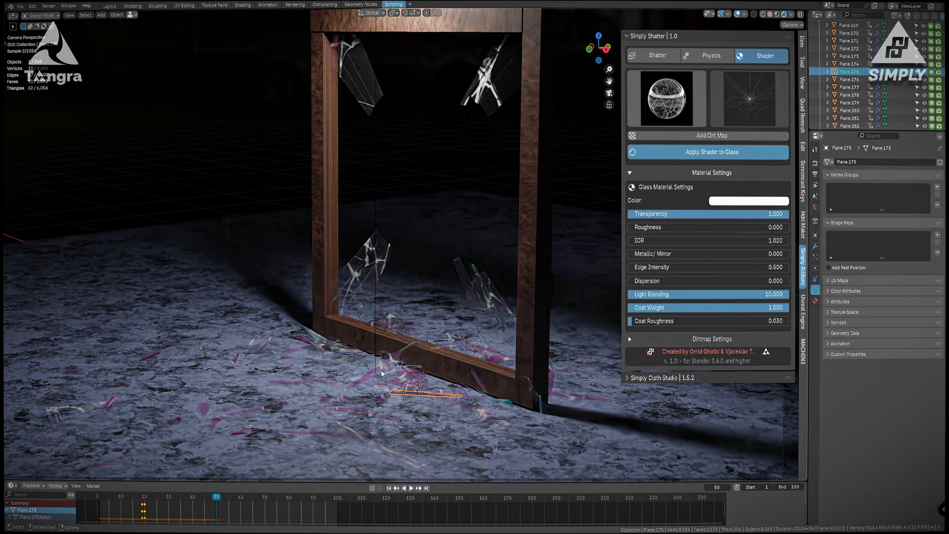
pyautogui.press('b')
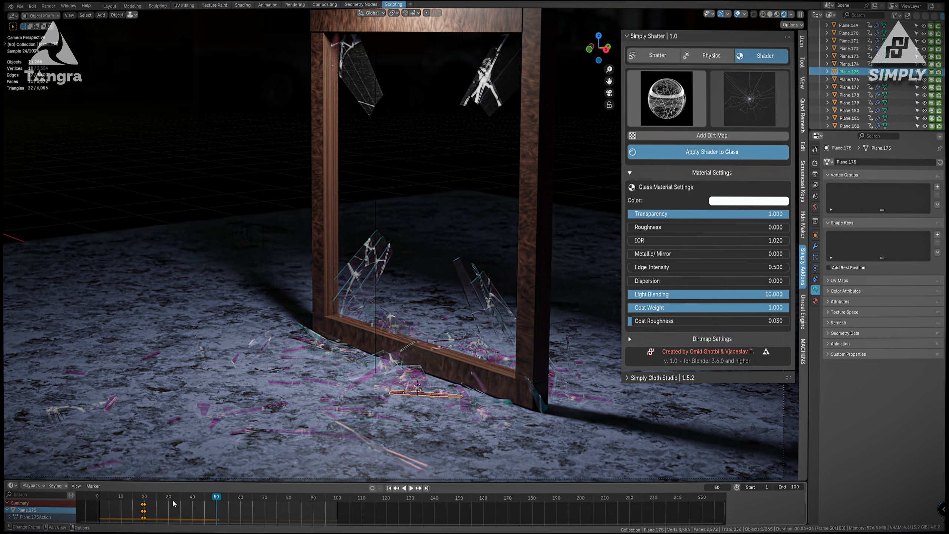
pyautogui.moveTo(174, 504); pyautogui.dragTo(149, 503)
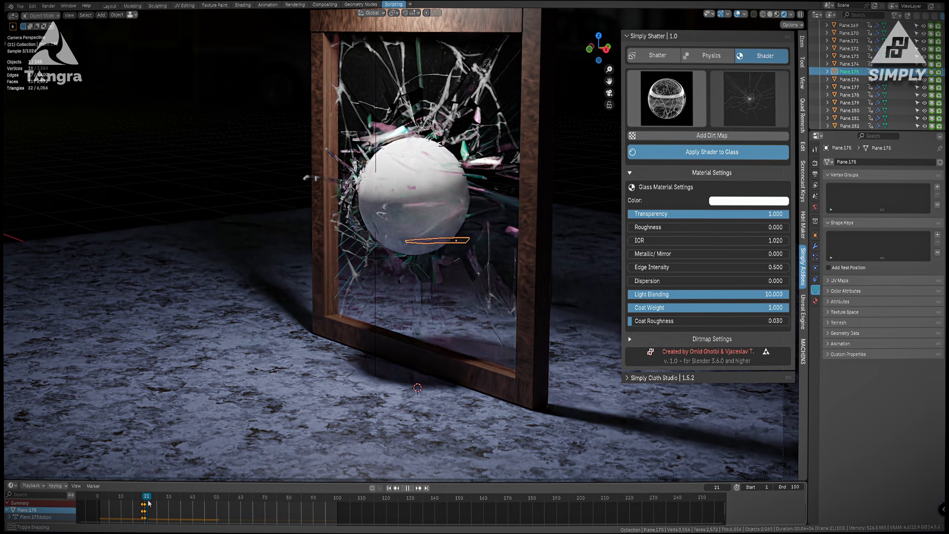
pyautogui.scroll(3, 334, 160)
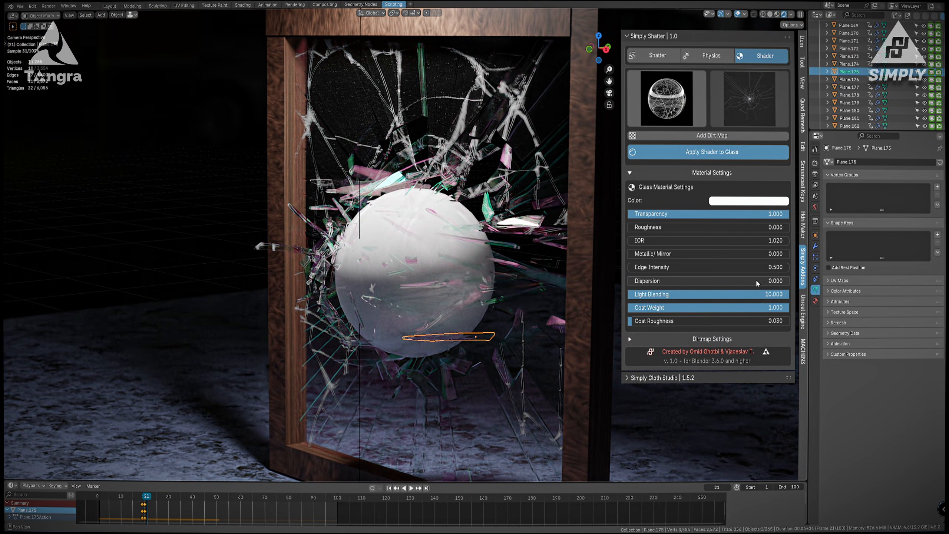
# Set the glass material's Dispersion to 0.181 and IOR to 1.460, and darken its colour to a grey of about #ACAEAE.
pyautogui.moveTo(757, 279); pyautogui.dragTo(656, 280)
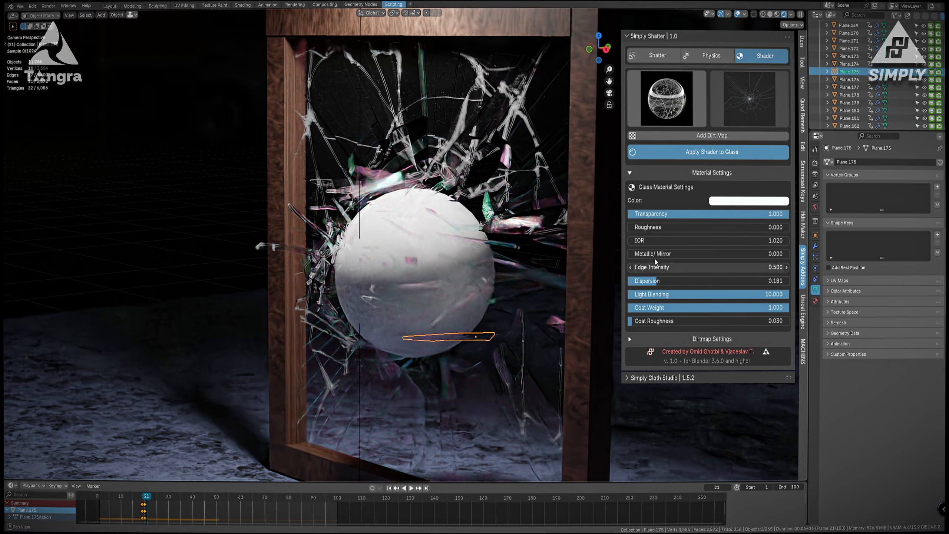
pyautogui.moveTo(658, 240); pyautogui.dragTo(739, 241)
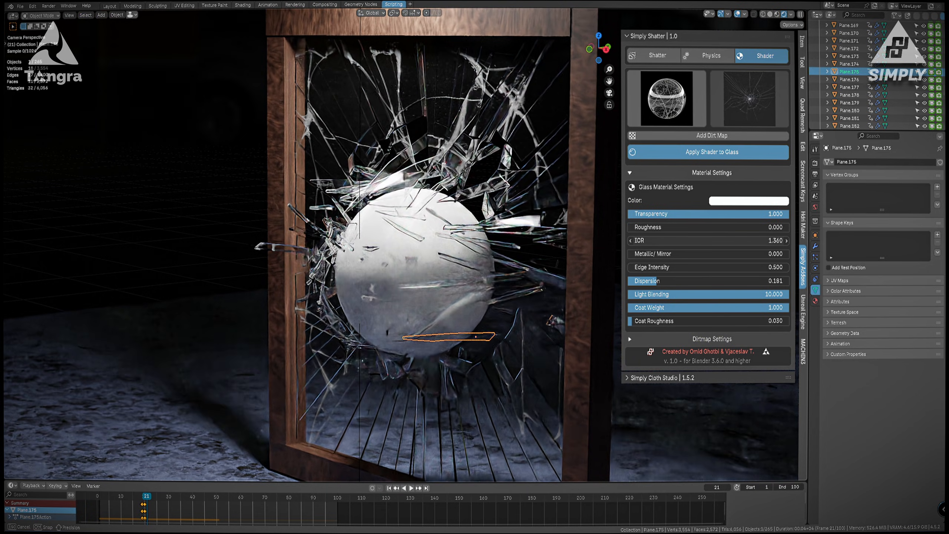
pyautogui.click(731, 201)
pyautogui.moveTo(790, 49); pyautogui.dragTo(790, 70)
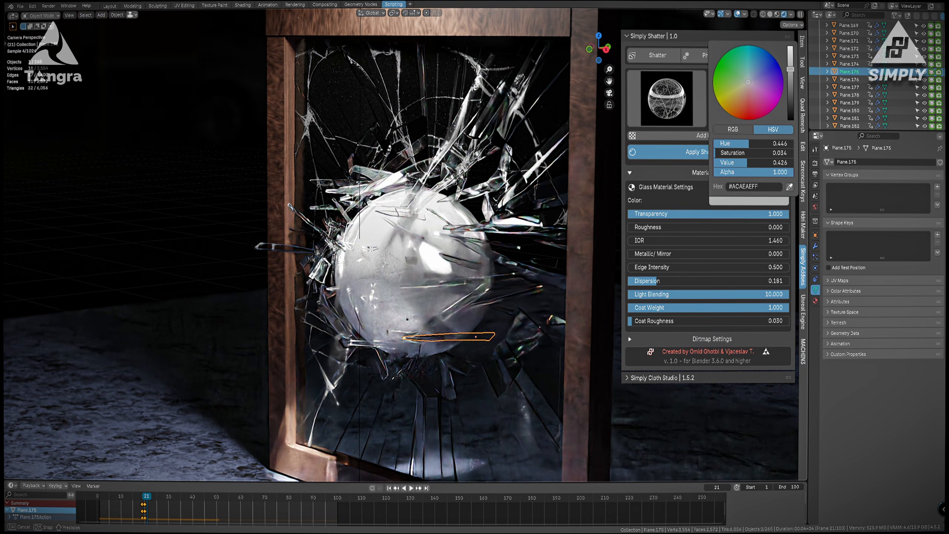
# Raise the world HDRI background's Strength to 0.700.
pyautogui.click(816, 300)
pyautogui.click(815, 207)
pyautogui.moveTo(905, 289); pyautogui.dragTo(920, 288)
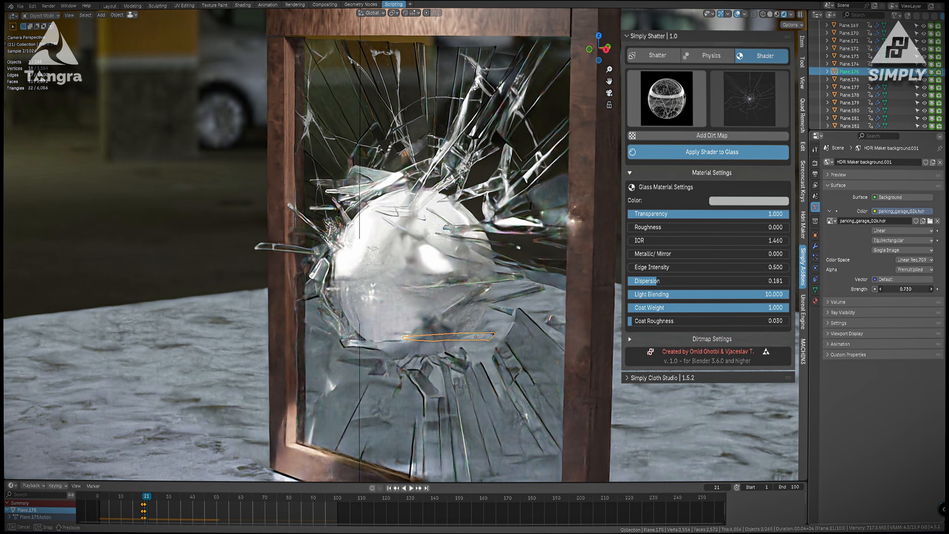
# Try the glass material's Light Blending at 0 and set it to 5.333, watching the caustics on the floor.
pyautogui.keyDown('shift'); pyautogui.moveTo(403, 337); pyautogui.dragTo(430, 230, button='middle'); pyautogui.keyUp('shift')
pyautogui.scroll(-2, 430, 262)
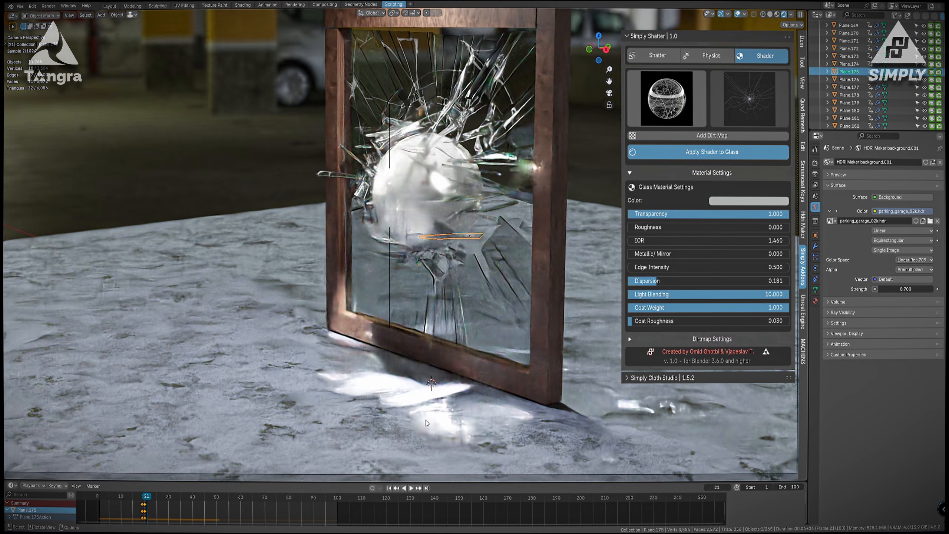
pyautogui.keyDown('shift'); pyautogui.moveTo(431, 427); pyautogui.dragTo(381, 356, button='middle'); pyautogui.keyUp('shift')
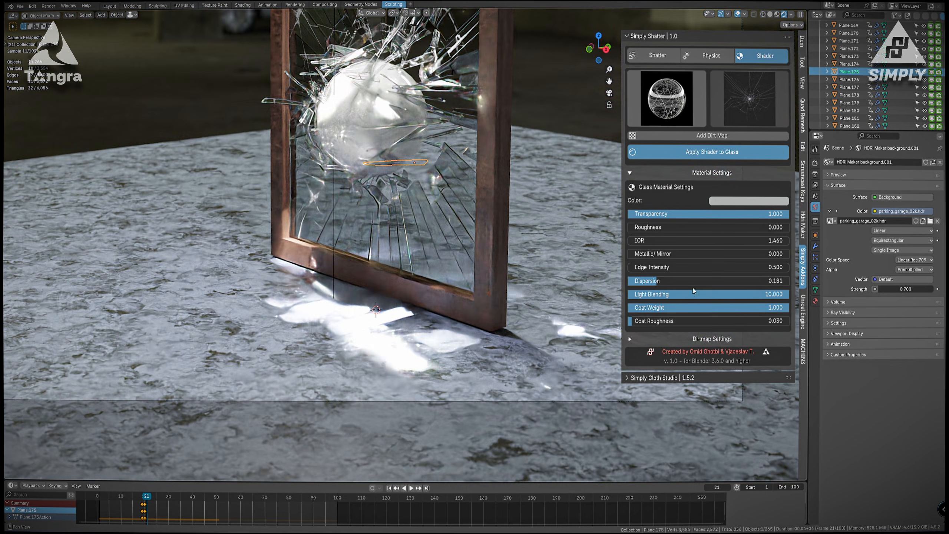
pyautogui.moveTo(743, 294); pyautogui.dragTo(619, 297)
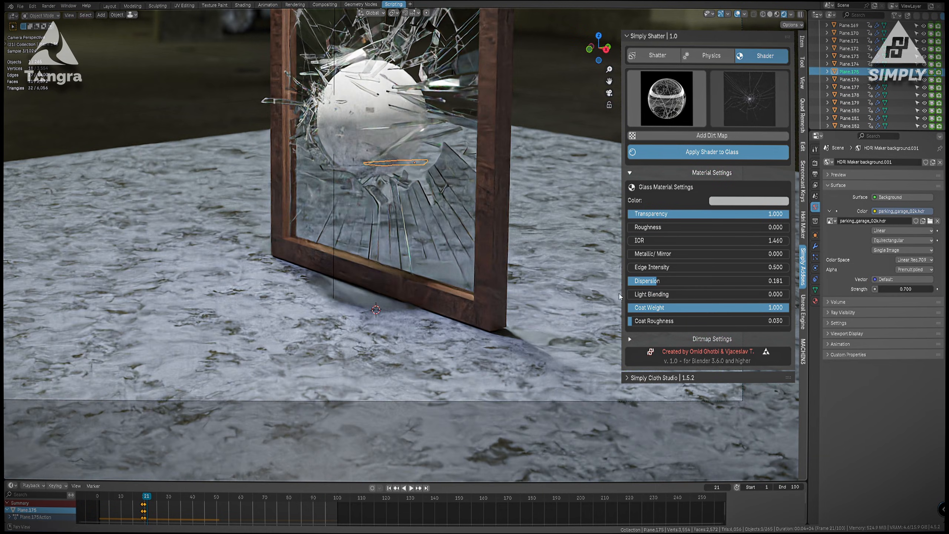
pyautogui.moveTo(679, 293); pyautogui.dragTo(708, 294)
# Give the sphere a new material with an orange base colour, Metallic 0.064 and Roughness 1.000.
pyautogui.keyDown('shift'); pyautogui.moveTo(413, 110); pyautogui.dragTo(420, 140, button='middle'); pyautogui.keyUp('shift')
pyautogui.click(420, 140)
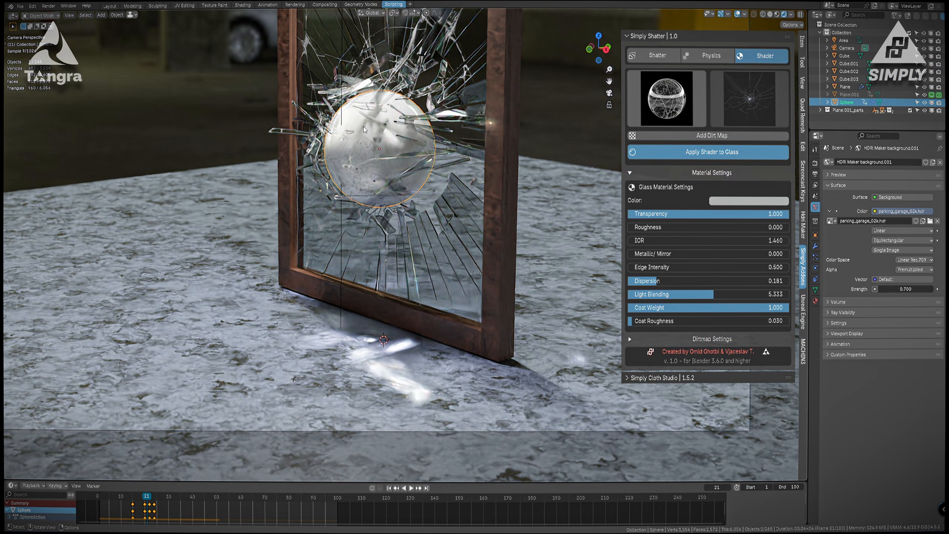
pyautogui.click(815, 300)
pyautogui.click(892, 194)
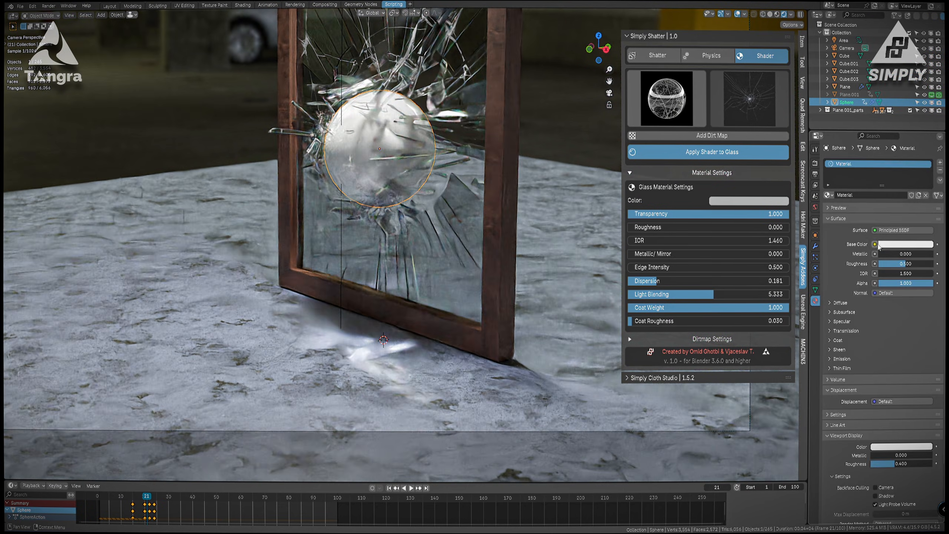
pyautogui.click(905, 243)
pyautogui.click(878, 173)
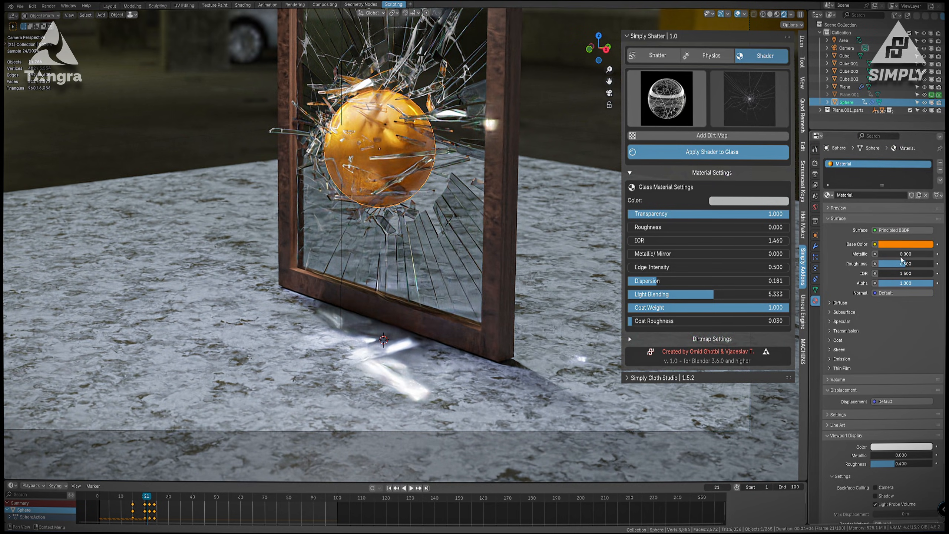
pyautogui.moveTo(900, 256)
pyautogui.mouseDown()
pyautogui.moveTo(933, 264)
pyautogui.moveTo(882, 254)
pyautogui.mouseUp()
# Hide the viewport overlays, inspect the shattered glass around the sphere up close, and scrub the animation back to frame 0.
pyautogui.keyDown('shift'); pyautogui.moveTo(365, 152); pyautogui.dragTo(381, 201, button='middle'); pyautogui.keyUp('shift')
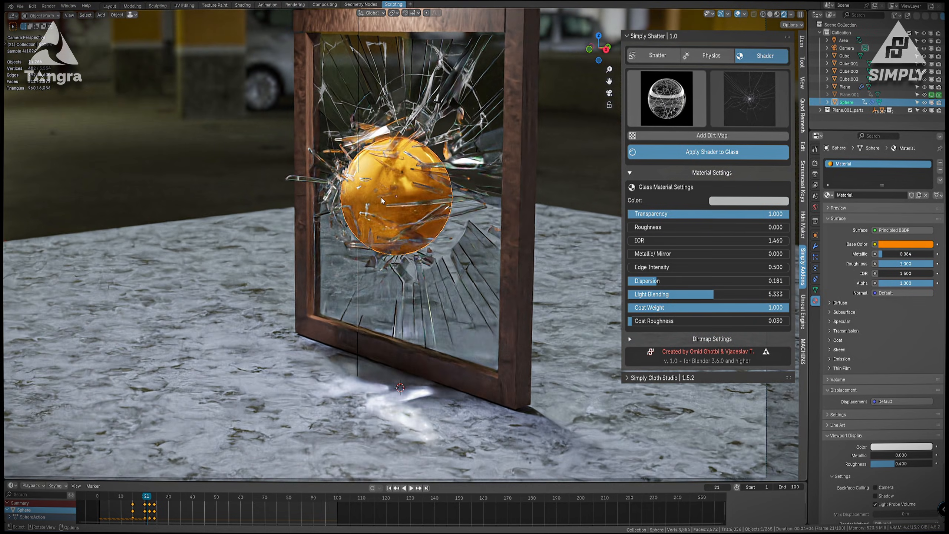
pyautogui.hotkey('alt', 'shift', 'z')
pyautogui.scroll(2, 399, 204)
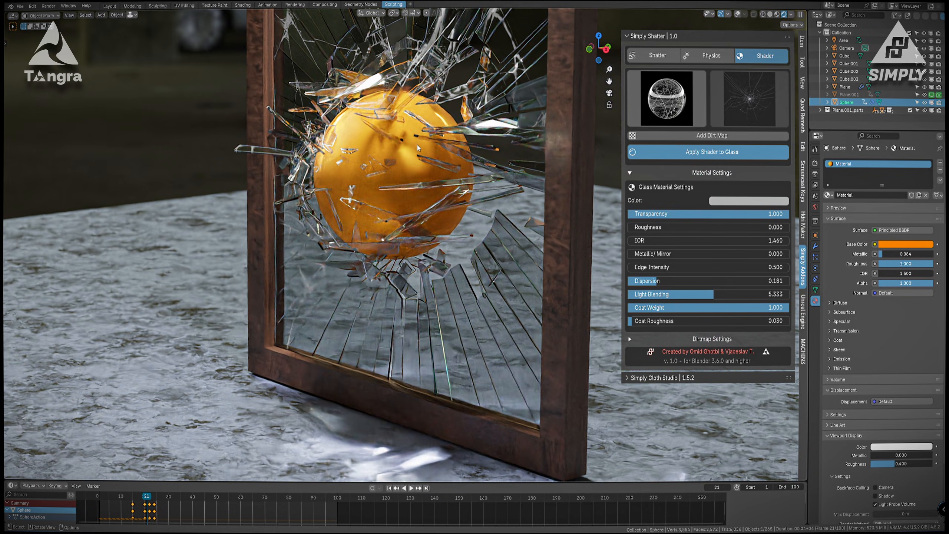
pyautogui.keyDown('shift'); pyautogui.moveTo(417, 145); pyautogui.dragTo(386, 245, button='middle'); pyautogui.keyUp('shift')
pyautogui.scroll(1, 383, 247)
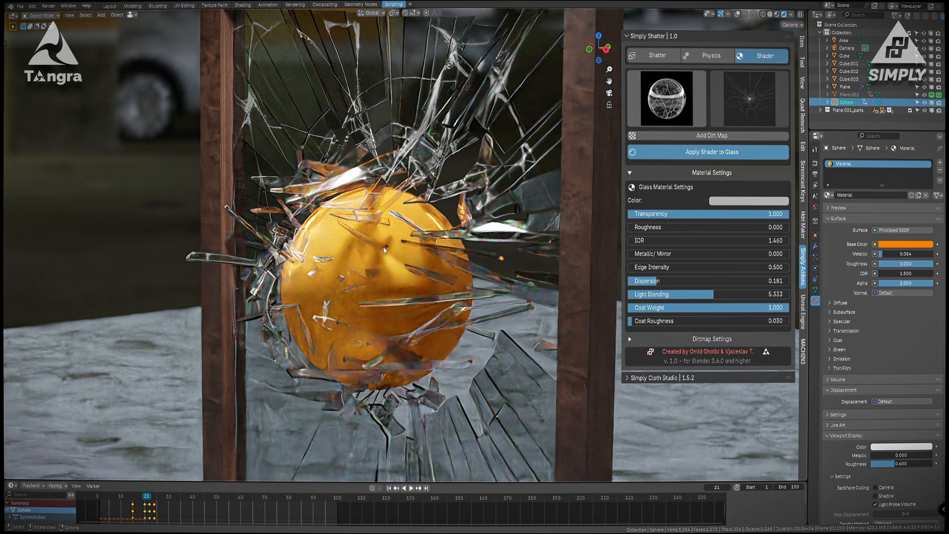
pyautogui.moveTo(146, 497); pyautogui.dragTo(118, 507)
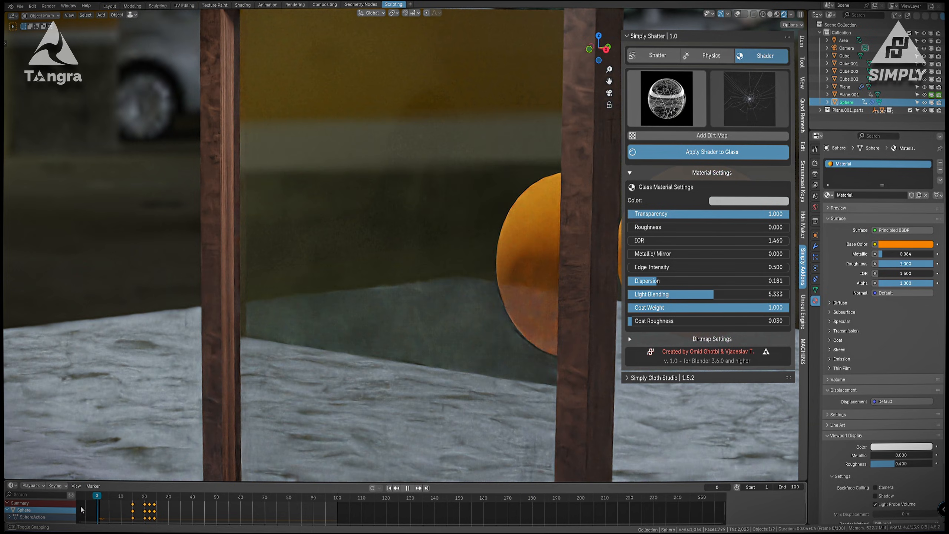
# Set the glass material's IOR to 1.150 and play the shatter animation.
pyautogui.moveTo(667, 241); pyautogui.dragTo(635, 241)
pyautogui.press('space')
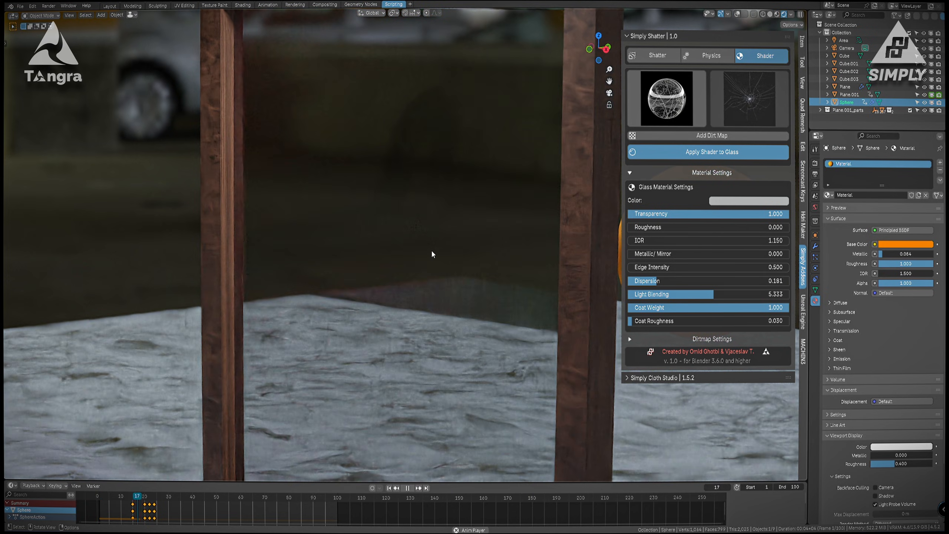
pyautogui.press('space')
# Go to frame 23 of the shatter animation and enable Motion Blur in the render settings.
pyautogui.scroll(-4, 415, 267)
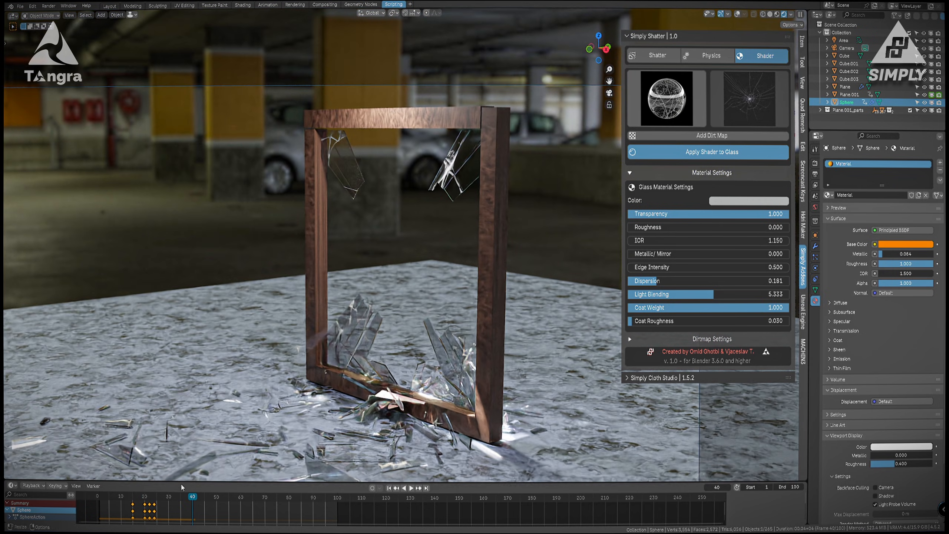
pyautogui.moveTo(192, 498); pyautogui.dragTo(151, 498)
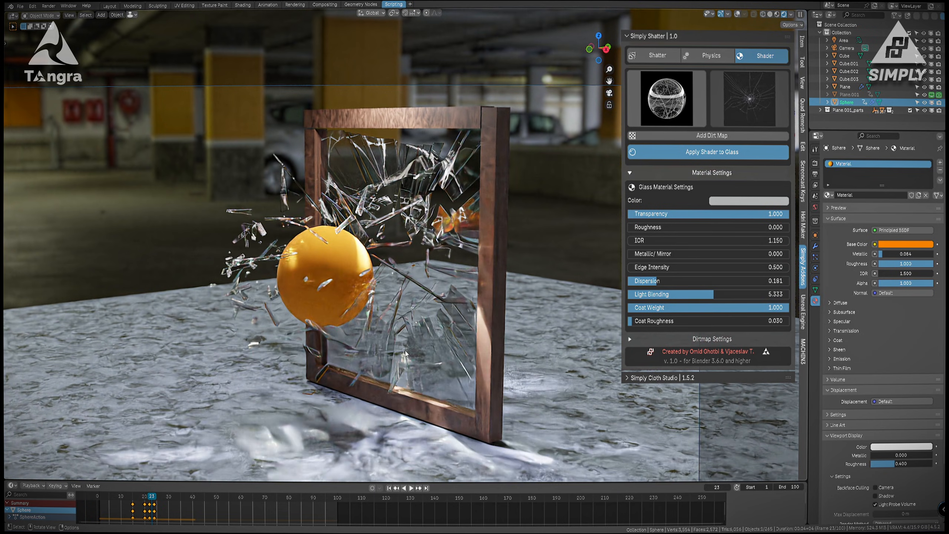
pyautogui.click(815, 163)
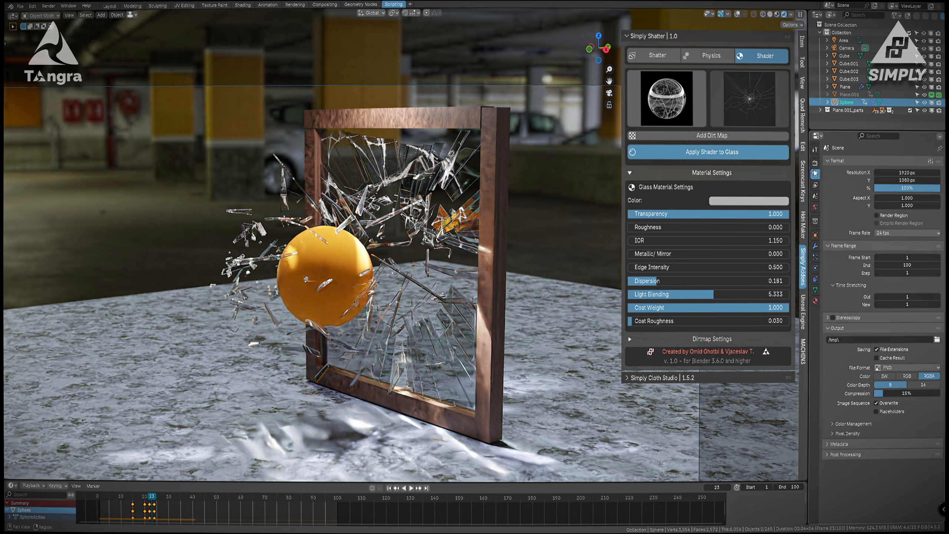
pyautogui.click(832, 443)
pyautogui.click(847, 444)
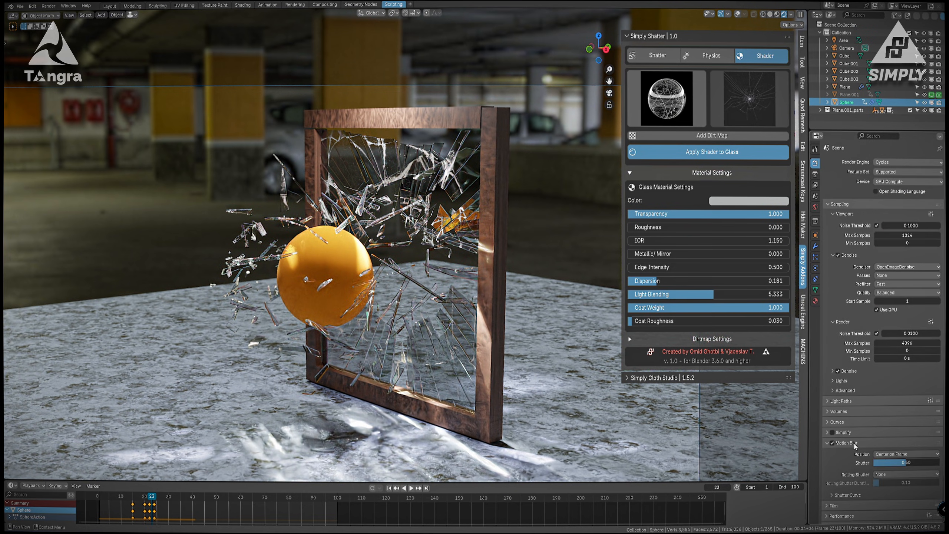
pyautogui.click(854, 443)
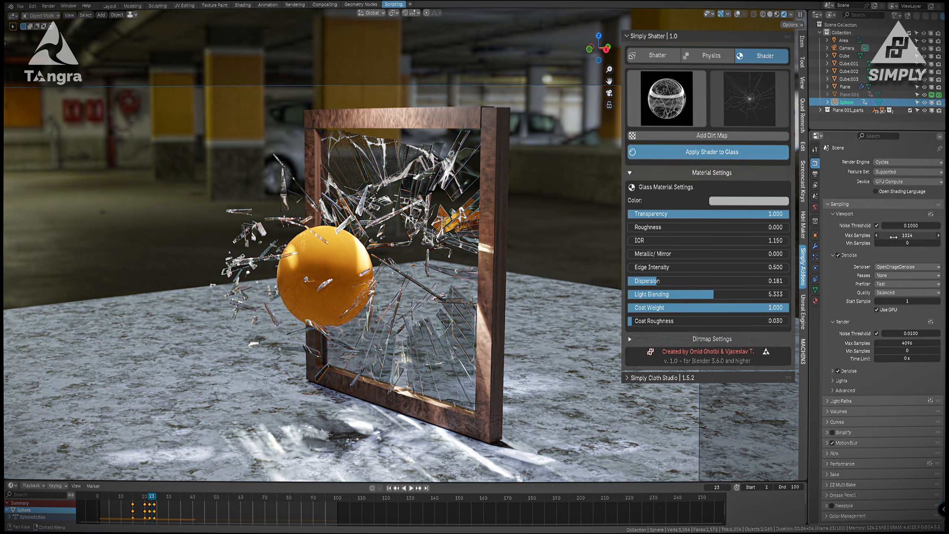
# Set the final render's time limit to 10 seconds.
pyautogui.click(918, 360)
pyautogui.write('1')
pyautogui.press('Return')
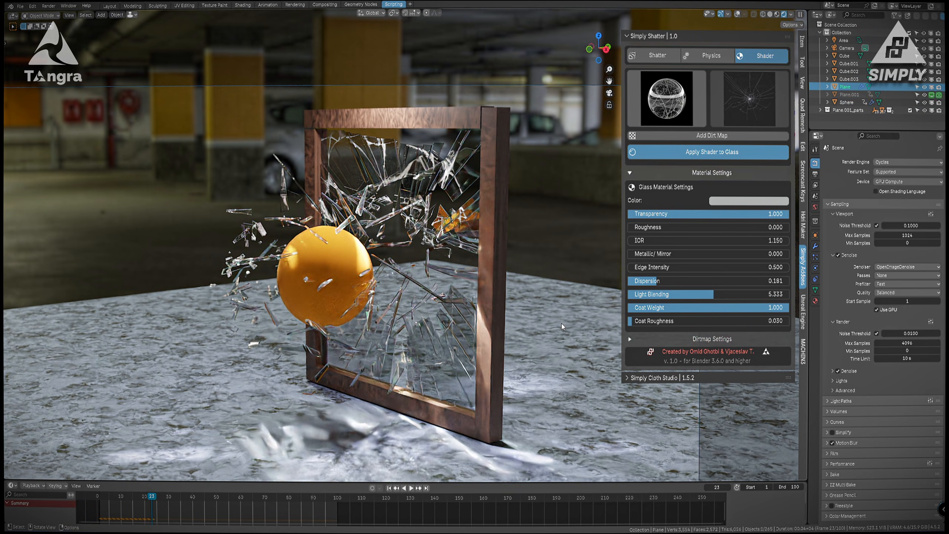
# Render the current frame and maximize the render window to examine the result.
pyautogui.press('F12')
pyautogui.moveTo(489, 82); pyautogui.dragTo(354, 65)
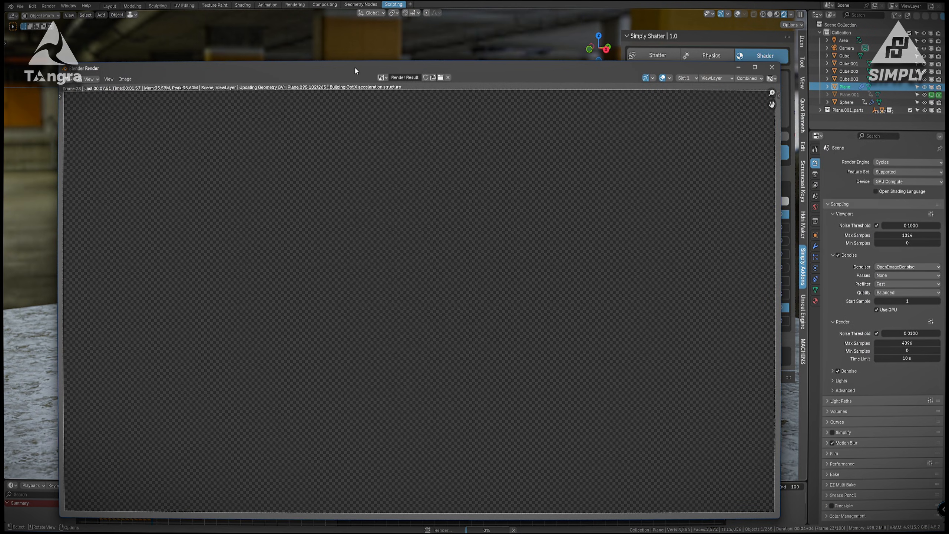
pyautogui.click(816, 175)
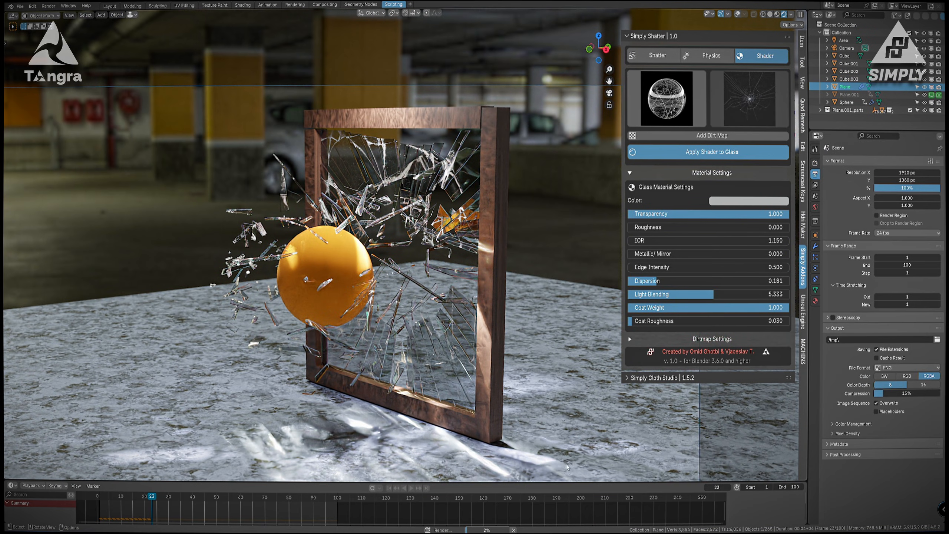
pyautogui.click(566, 514)
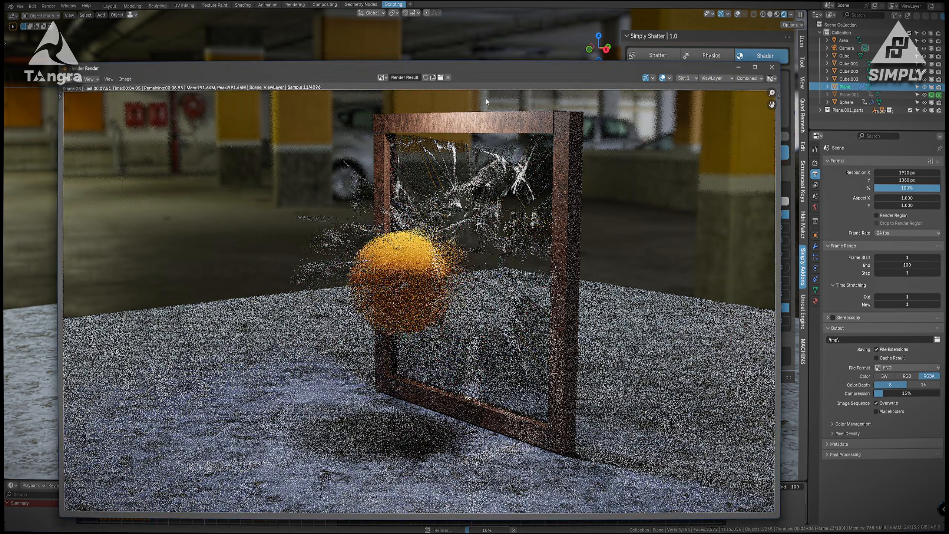
pyautogui.doubleClick(481, 69)
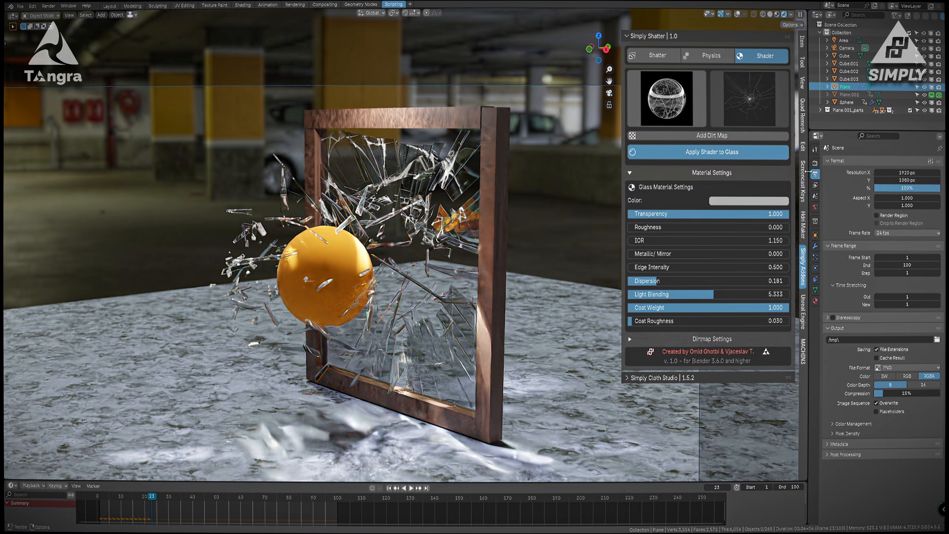
# Reduce the Motion Blur shutter to 0.30 and set the output resolution to 2560 × 1440 px.
pyautogui.click(815, 163)
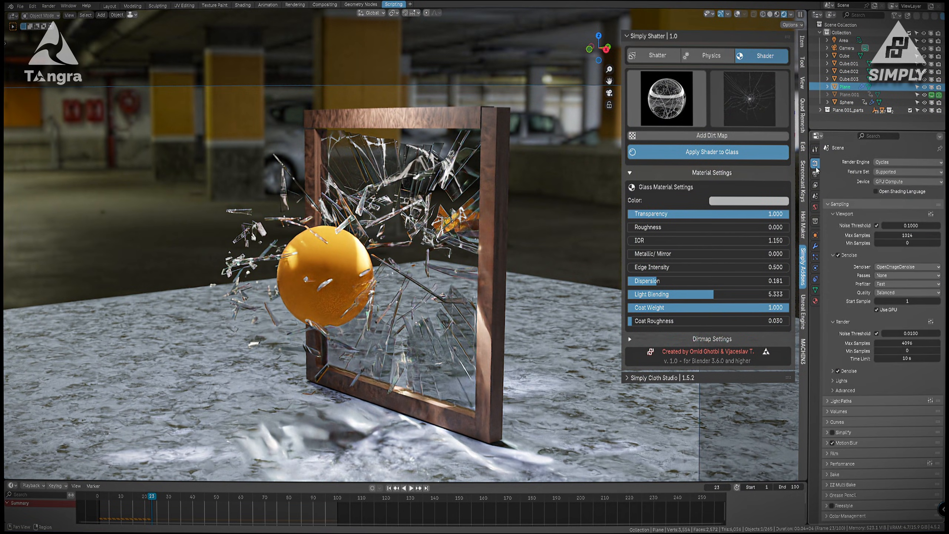
pyautogui.moveTo(906, 462); pyautogui.dragTo(894, 462)
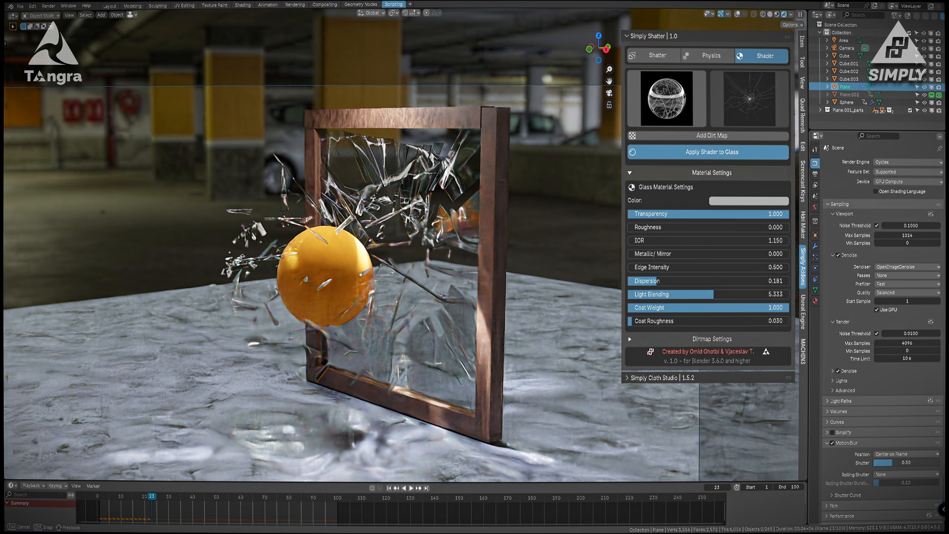
pyautogui.click(814, 174)
pyautogui.press('Tab')
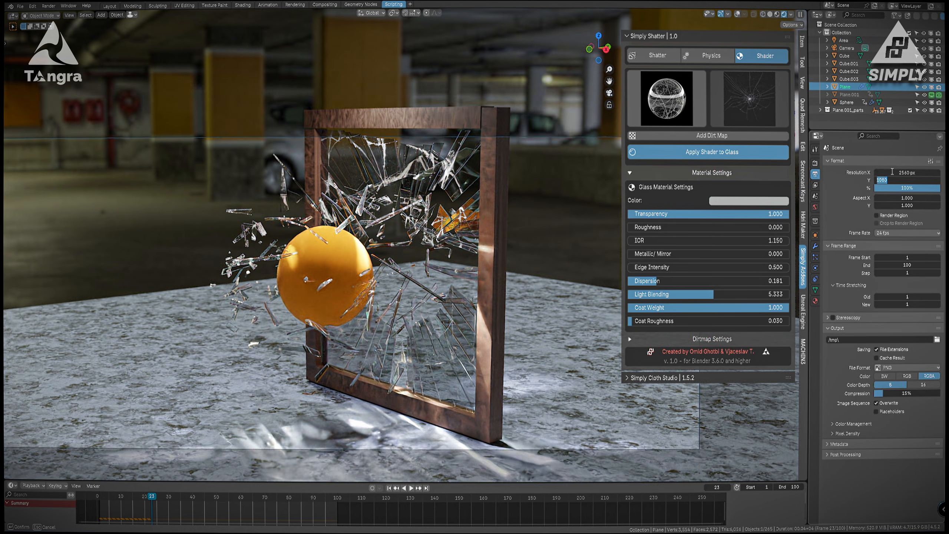
pyautogui.write('1440')
pyautogui.press('Return')
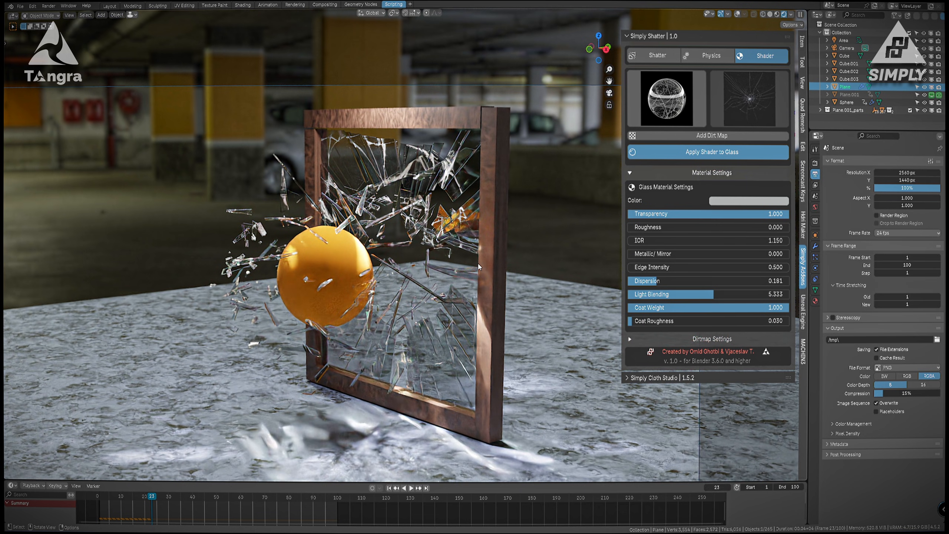
# Render the frame again, examine the ball and flying glass shards up close, and close the render.
pyautogui.press('F12')
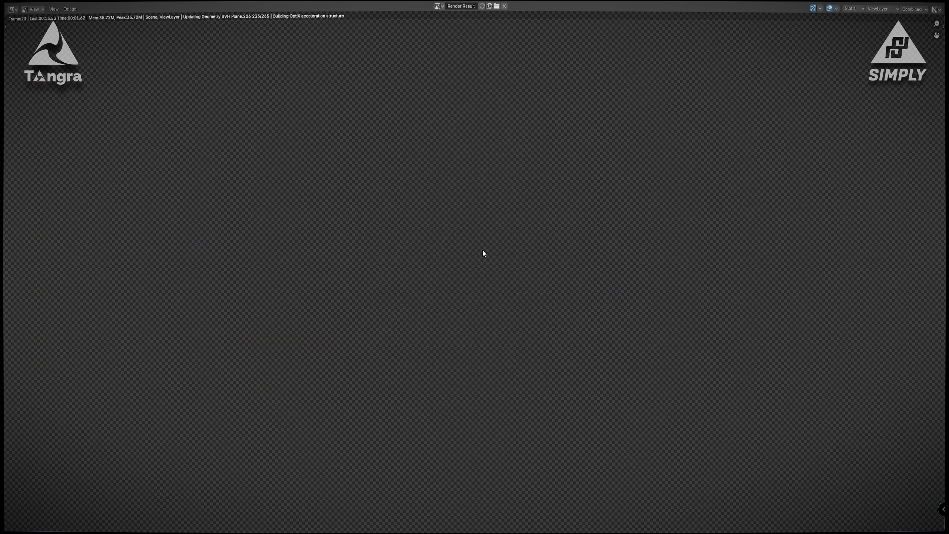
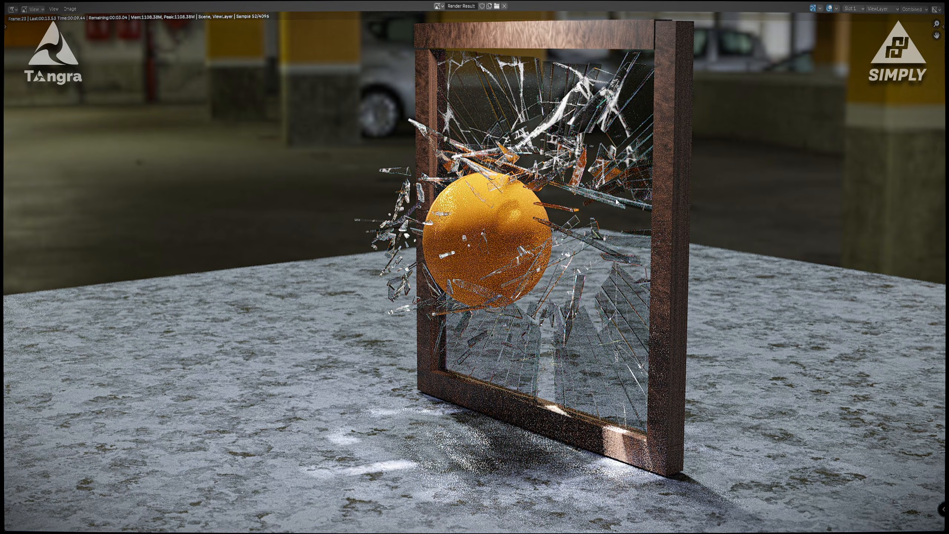
pyautogui.scroll(2, 616, 203)
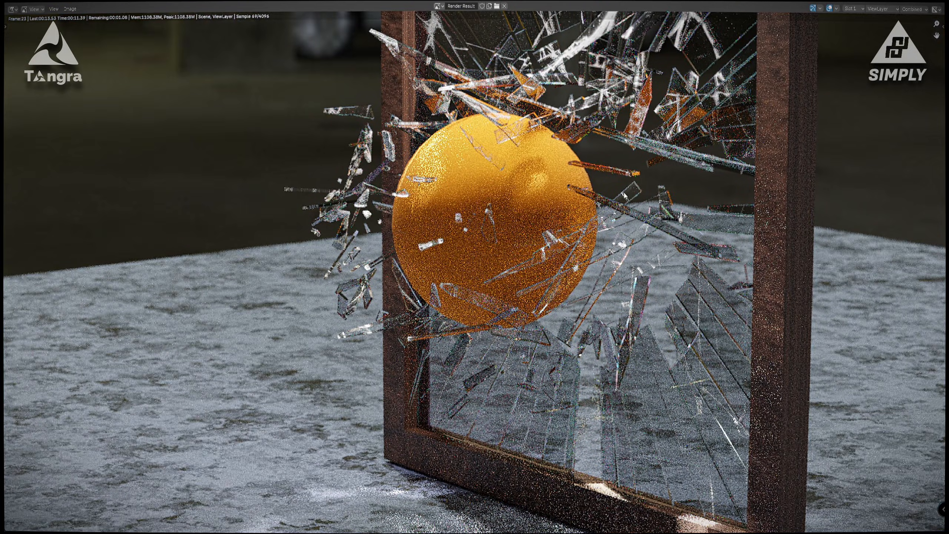
pyautogui.moveTo(574, 46); pyautogui.dragTo(430, 145, button='middle')
pyautogui.scroll(1, 423, 161)
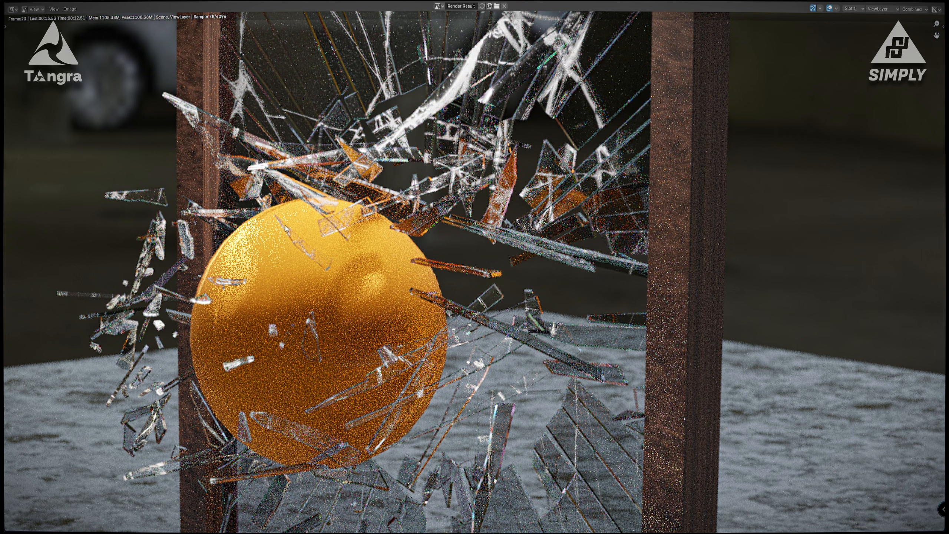
pyautogui.moveTo(373, 371); pyautogui.dragTo(408, 373, button='middle')
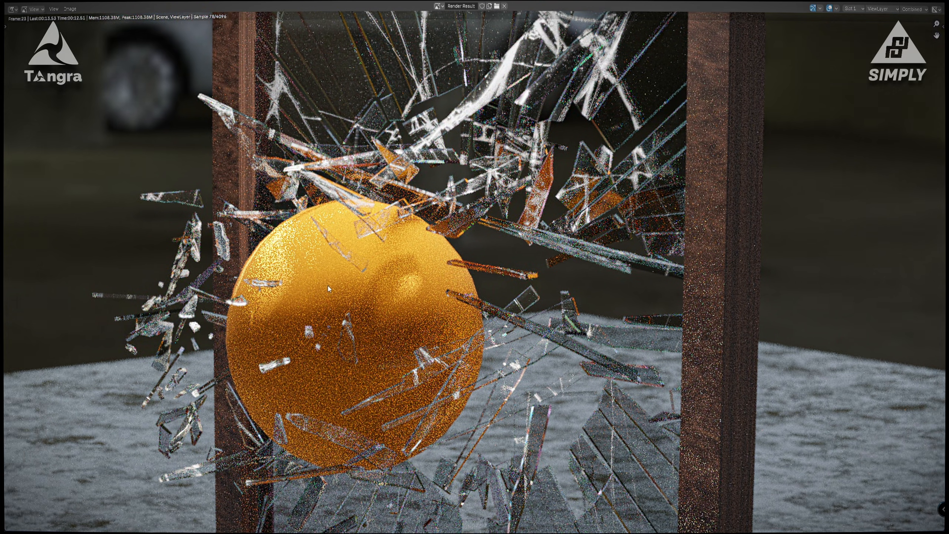
pyautogui.press('Escape')
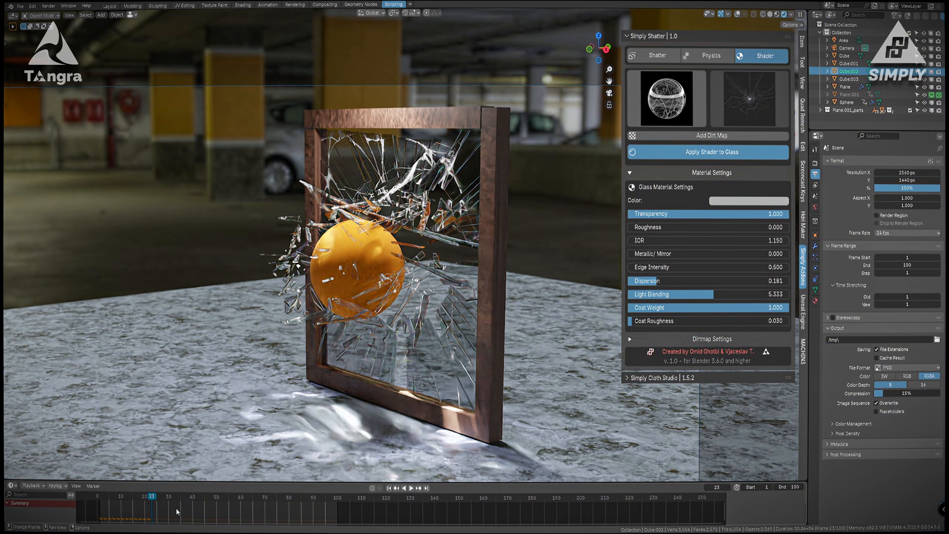
# Rewind the animation, go to frame 21, and examine the ball breaking through the glass up close.
pyautogui.moveTo(177, 511); pyautogui.dragTo(96, 505)
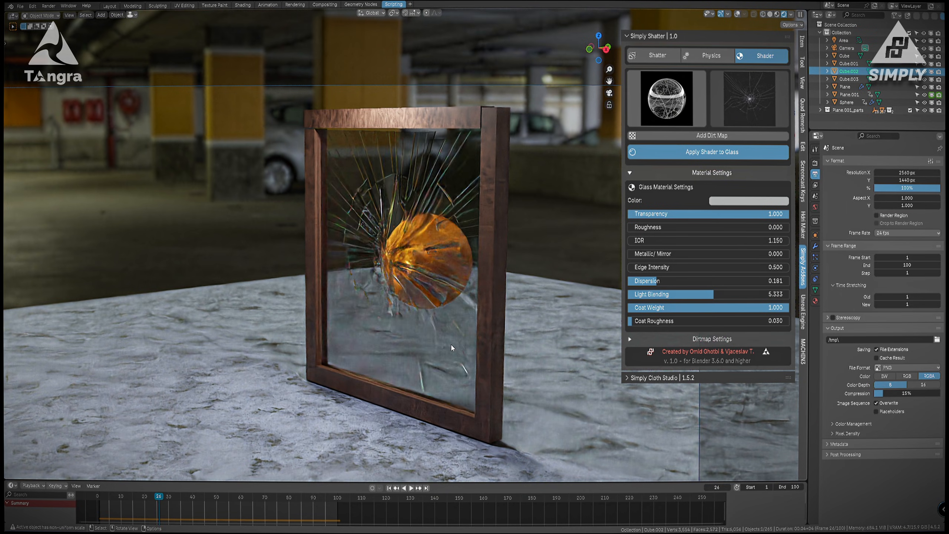
pyautogui.click(159, 499)
pyautogui.moveTo(158, 499); pyautogui.dragTo(147, 499)
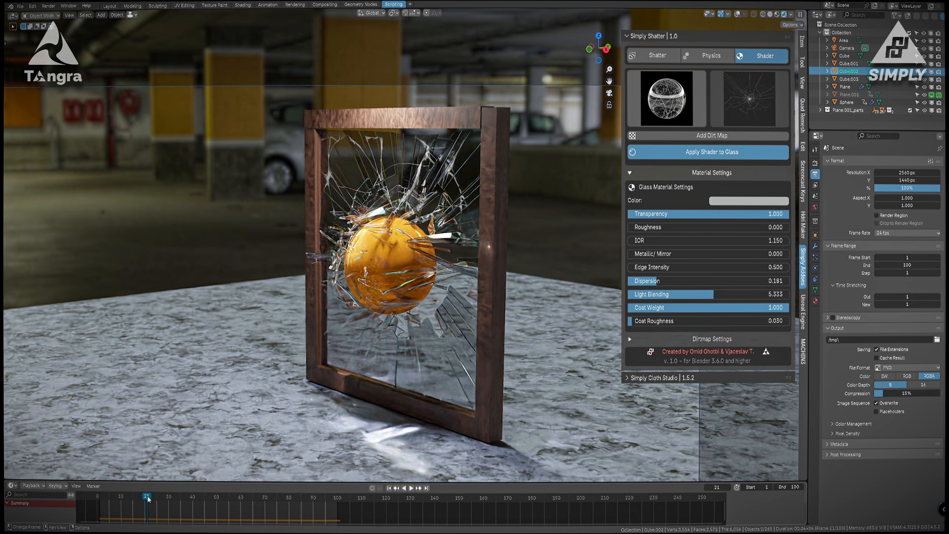
pyautogui.scroll(5, 408, 175)
pyautogui.scroll(2, 408, 176)
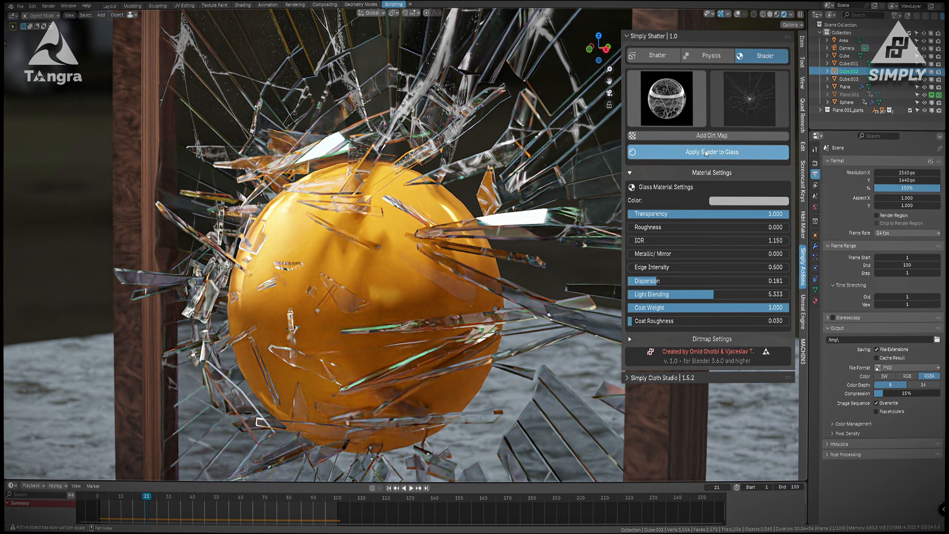
# Show the Dirtmap settings and expand the Dirt Map image settings in a glass shard's SS_Glass material.
pyautogui.click(702, 173)
pyautogui.click(705, 185)
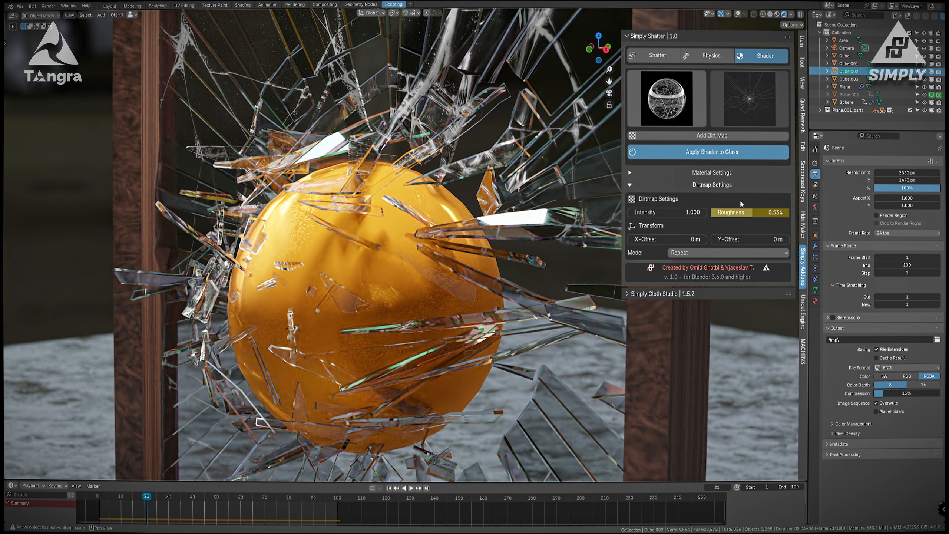
pyautogui.click(815, 301)
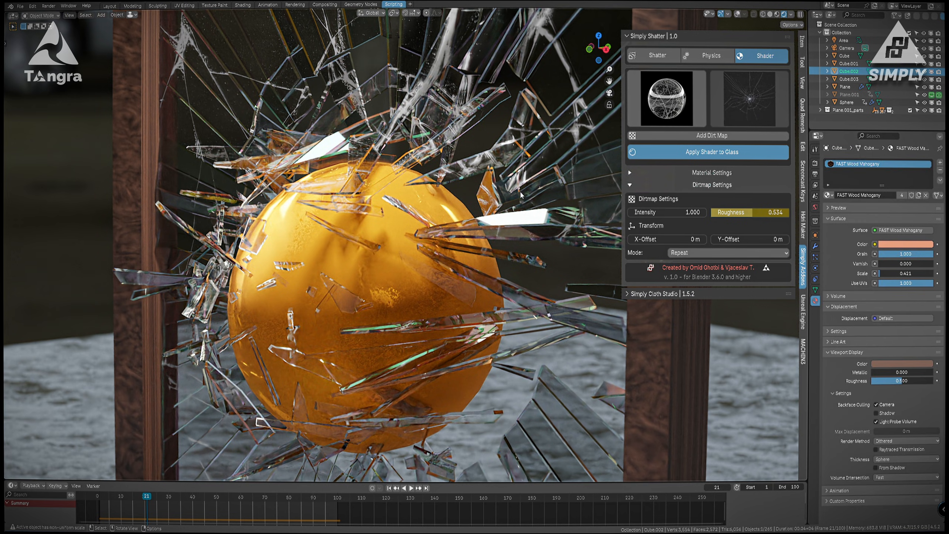
pyautogui.click(564, 109)
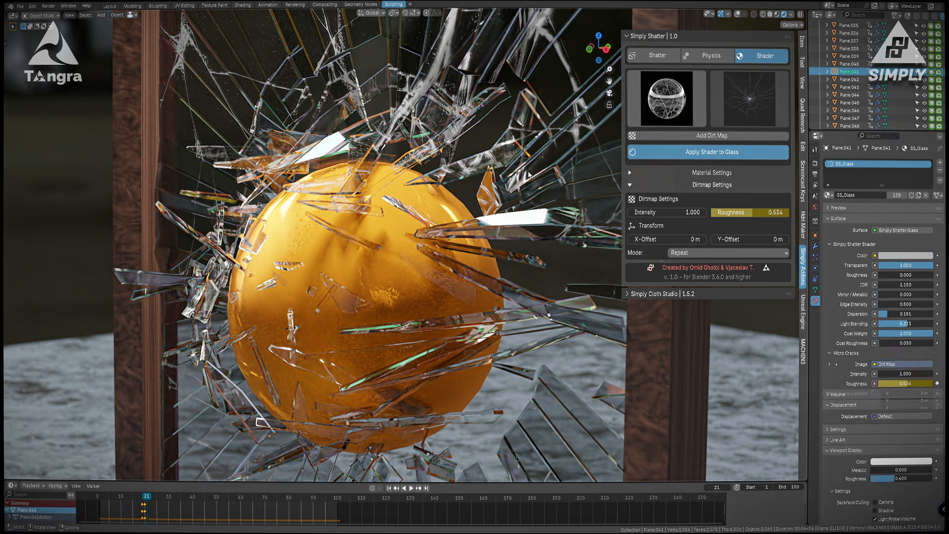
pyautogui.click(829, 363)
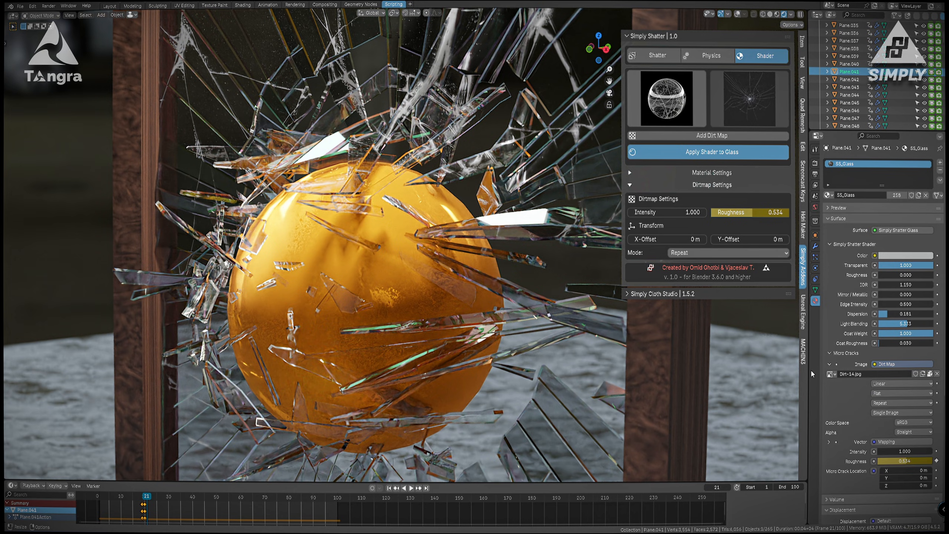
# Widen the properties area and unpack Dirt-14.jpg using the file in its original location.
pyautogui.moveTo(810, 370); pyautogui.dragTo(778, 370)
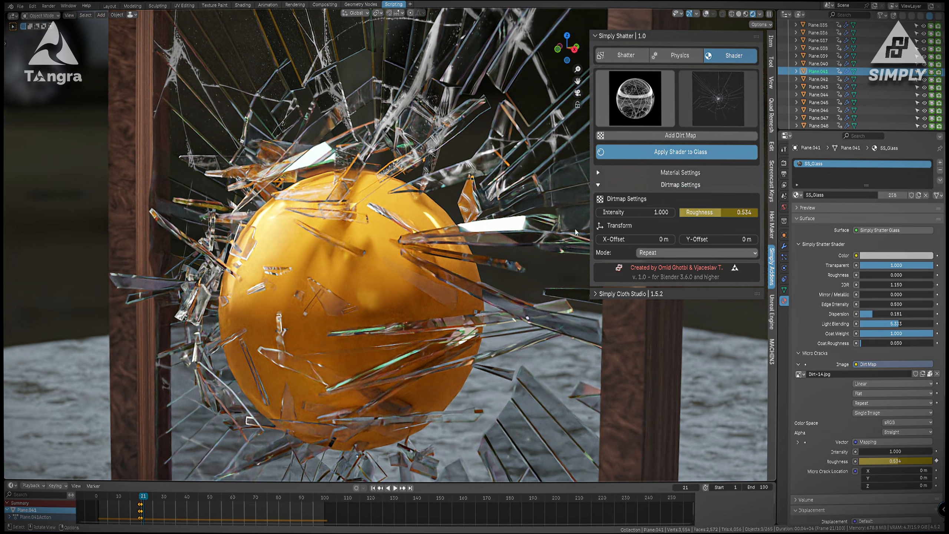
pyautogui.click(931, 373)
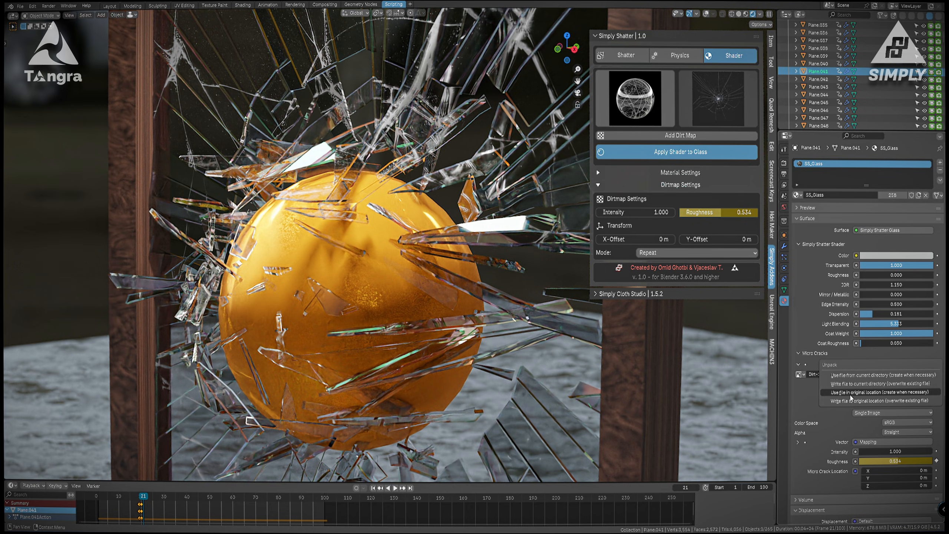
pyautogui.click(857, 393)
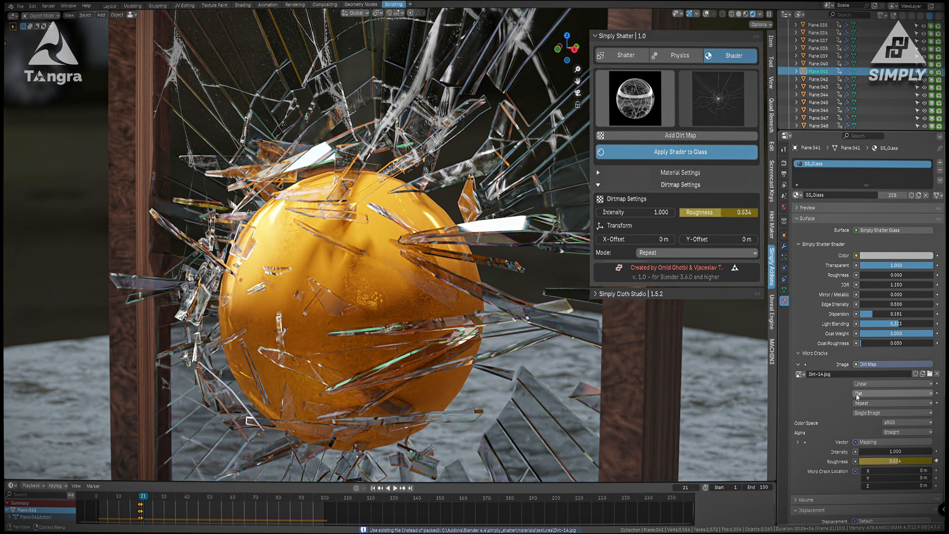
# Browse the crack textures in the add-on's textures folder and load Dirt-14.jpg as the dirt map image.
pyautogui.click(929, 373)
pyautogui.scroll(-2, 451, 233)
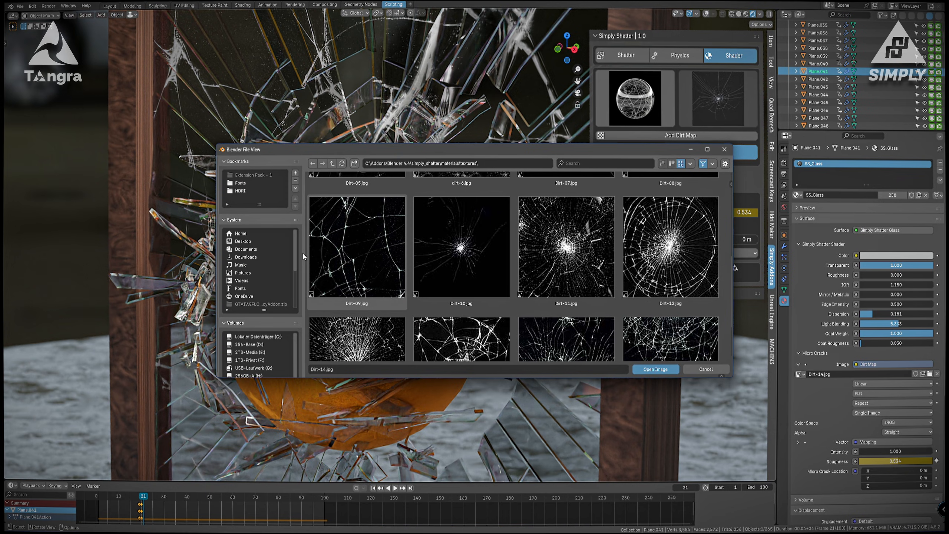
pyautogui.moveTo(303, 252); pyautogui.dragTo(265, 254)
pyautogui.scroll(-2, 433, 261)
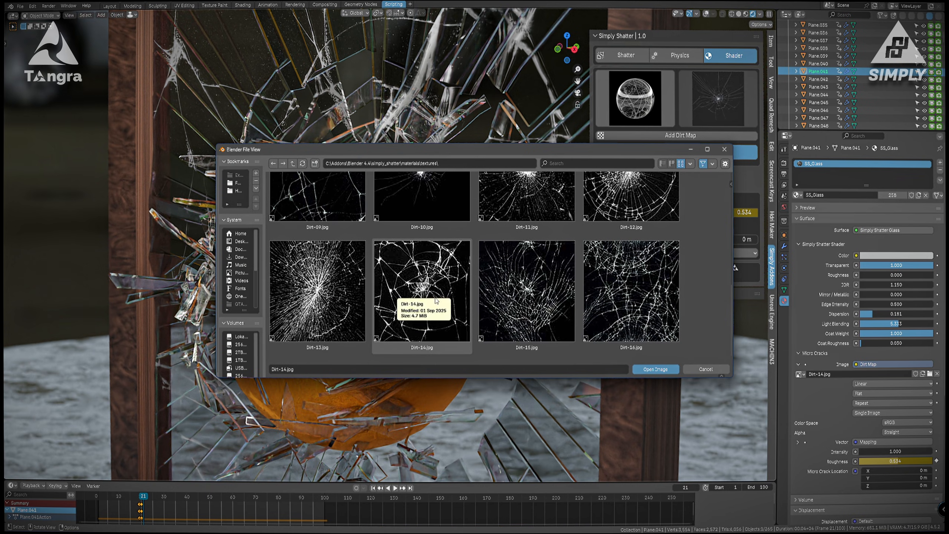
pyautogui.scroll(4, 369, 317)
pyautogui.scroll(2, 370, 302)
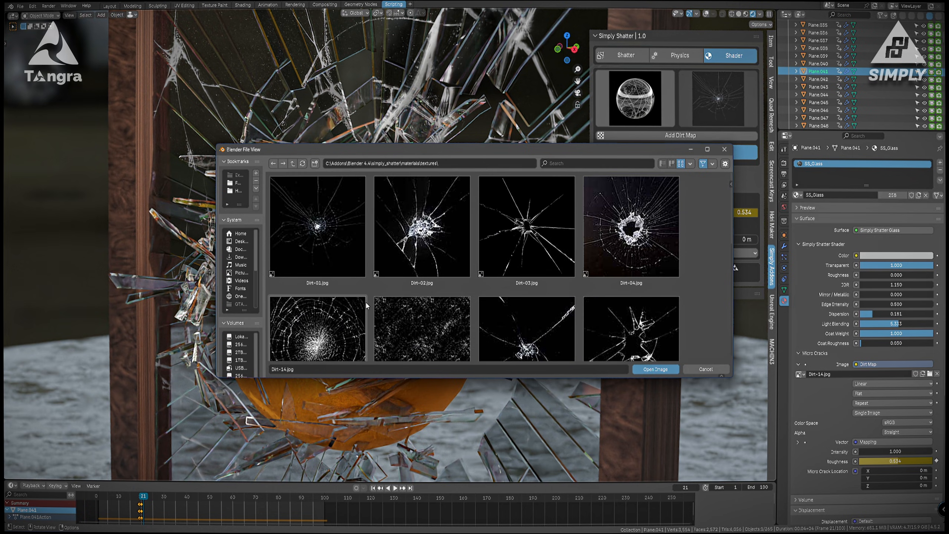
pyautogui.scroll(-3, 365, 302)
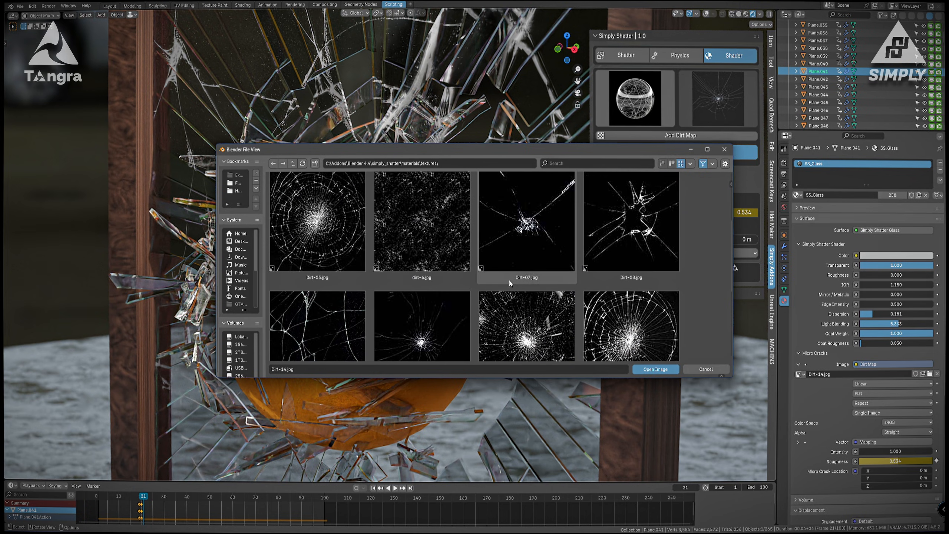
pyautogui.scroll(-2, 413, 295)
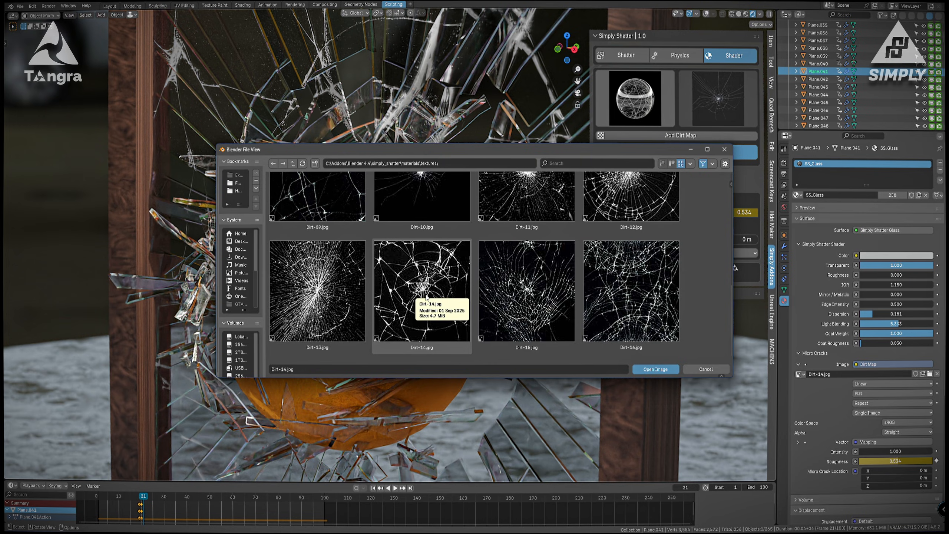
pyautogui.doubleClick(428, 296)
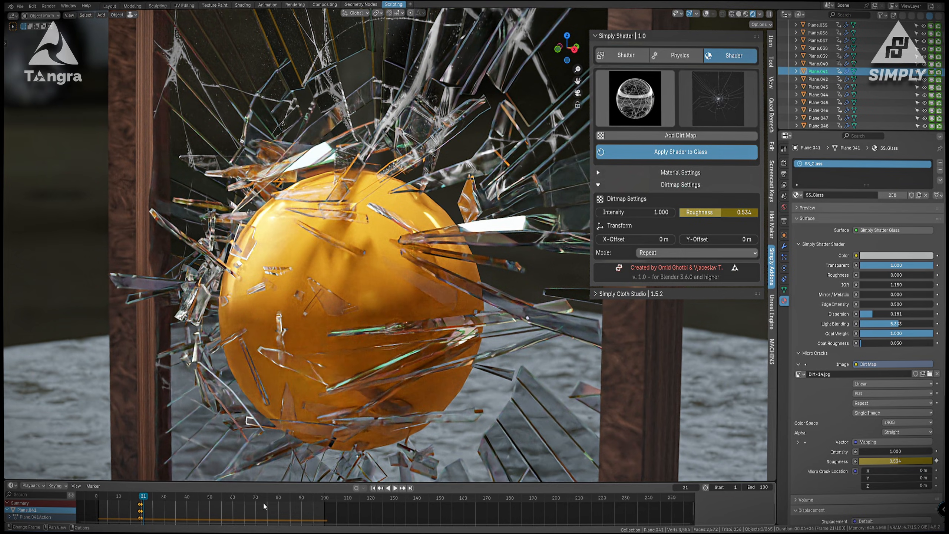
# Go to frame 22 and load Dirt-05.jpg as the dirt map image of the SS_Glass material.
pyautogui.moveTo(148, 503); pyautogui.dragTo(145, 502)
pyautogui.moveTo(147, 499); pyautogui.dragTo(144, 497)
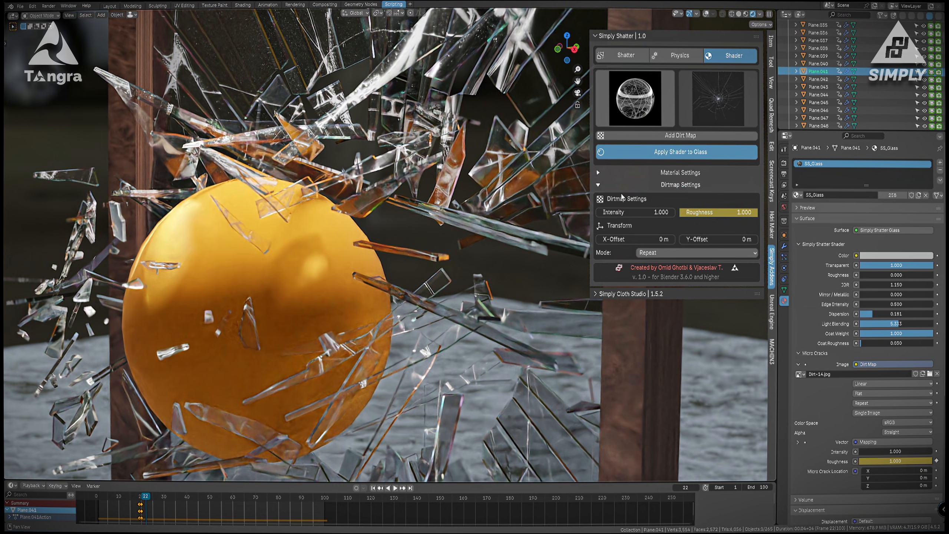
pyautogui.click(931, 375)
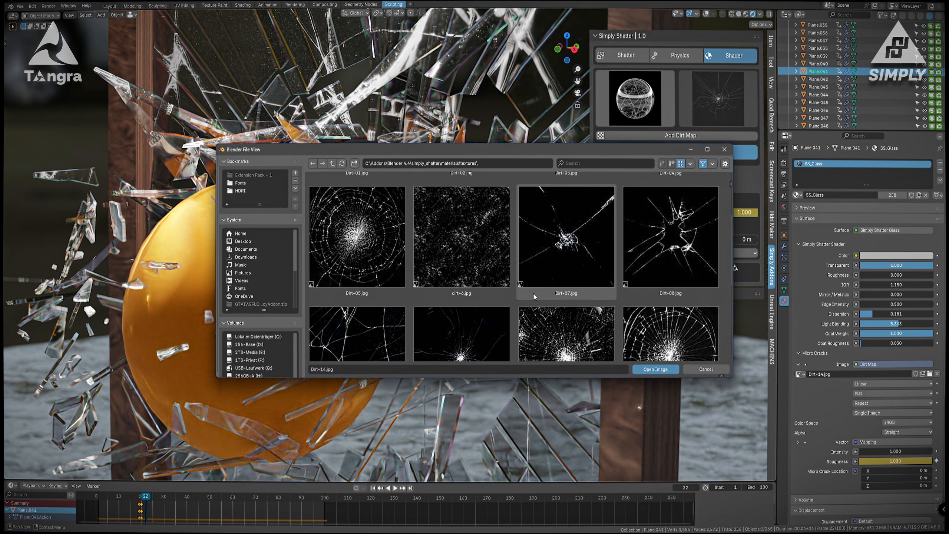
pyautogui.click(533, 292)
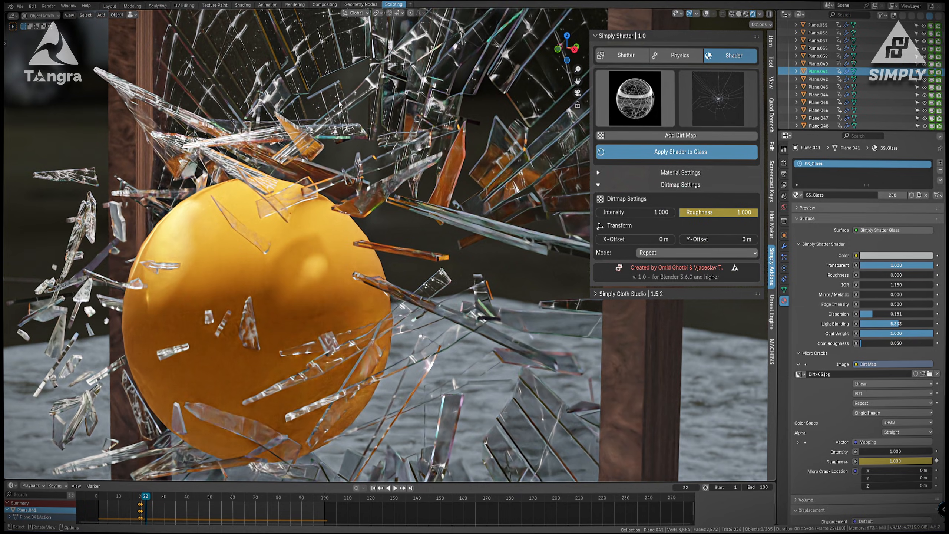
pyautogui.scroll(-5, 357, 209)
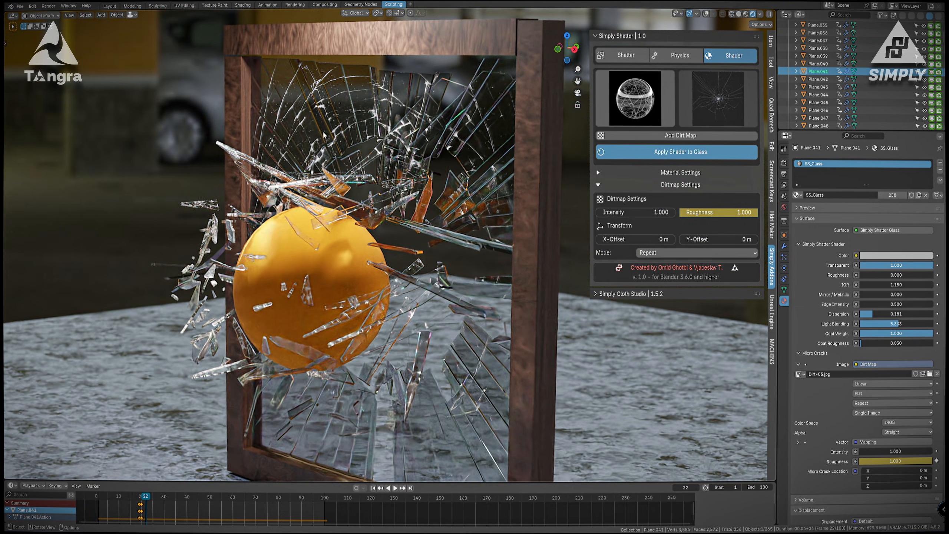
pyautogui.scroll(1, 323, 135)
# Set the dirt map intensity to 0.600 and replace the dirt map image with Dirt-12.jpg.
pyautogui.moveTo(655, 212); pyautogui.dragTo(631, 212)
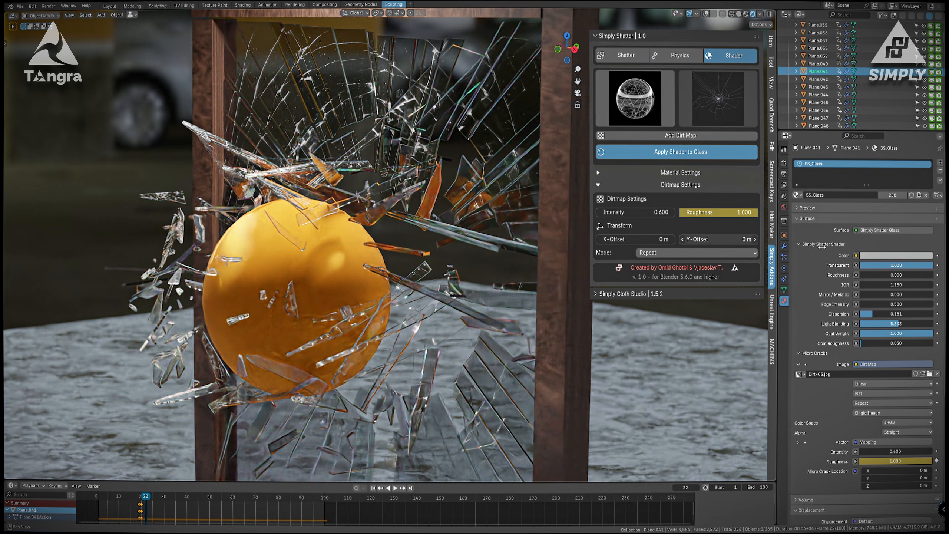
pyautogui.click(930, 373)
pyautogui.scroll(-3, 659, 311)
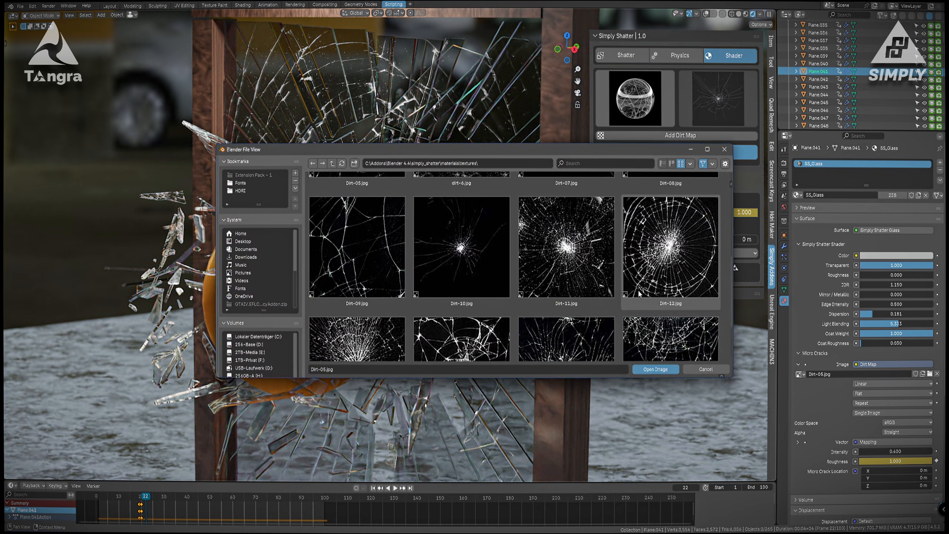
pyautogui.click(676, 248)
pyautogui.doubleClick(679, 252)
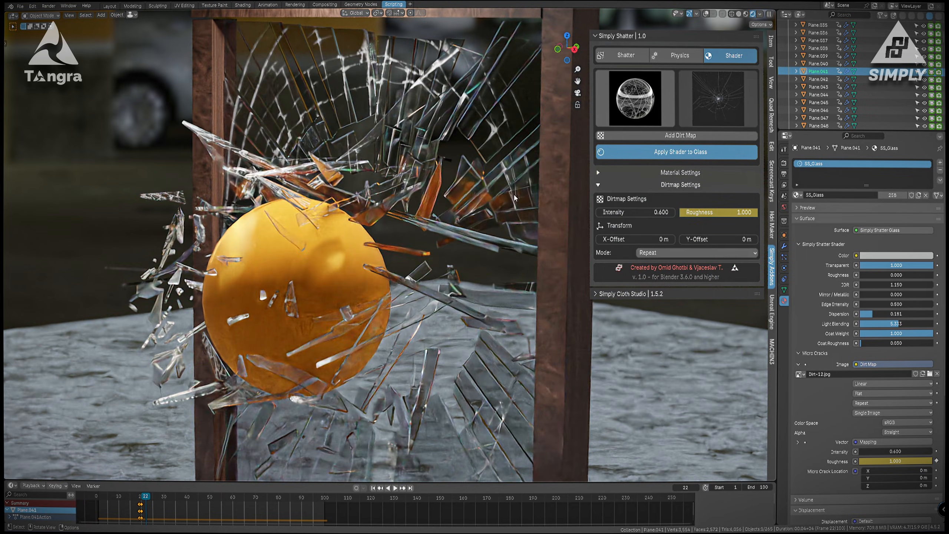
pyautogui.moveTo(145, 496)
pyautogui.mouseDown()
pyautogui.moveTo(162, 500)
pyautogui.moveTo(147, 501)
pyautogui.mouseUp()
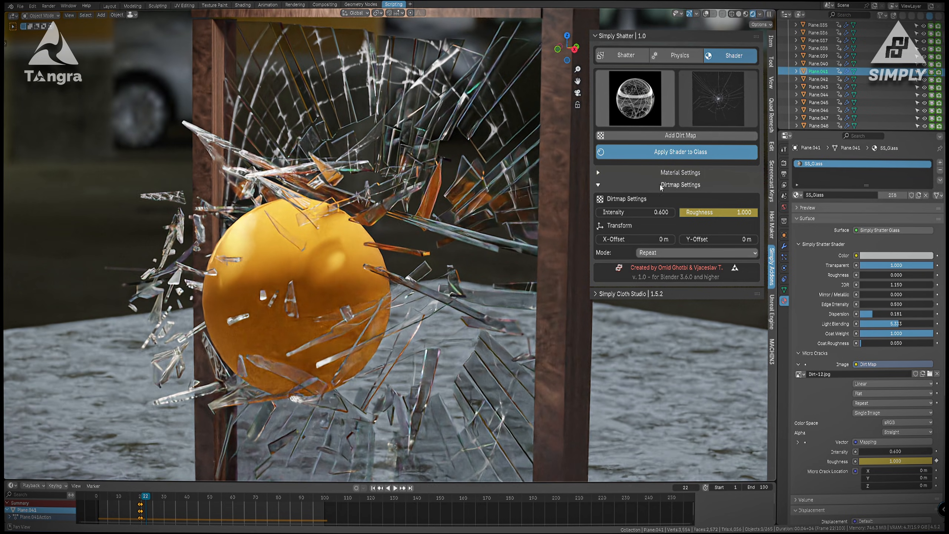
# Set the glass material's roughness to 0.147, dispersion to 0.067, light blending to 2.417 and metallic/mirror to 0.181.
pyautogui.click(673, 173)
pyautogui.moveTo(613, 232); pyautogui.dragTo(757, 255)
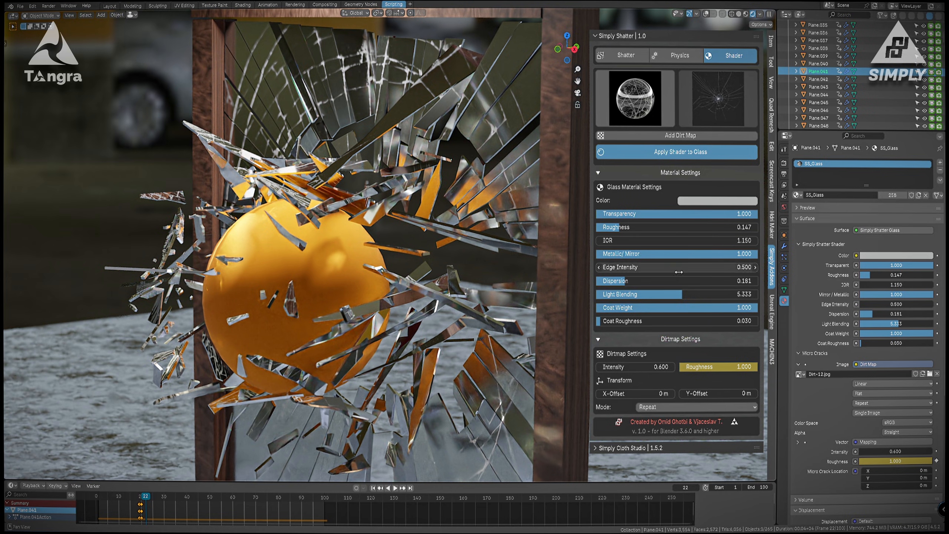
pyautogui.moveTo(712, 295); pyautogui.dragTo(607, 281)
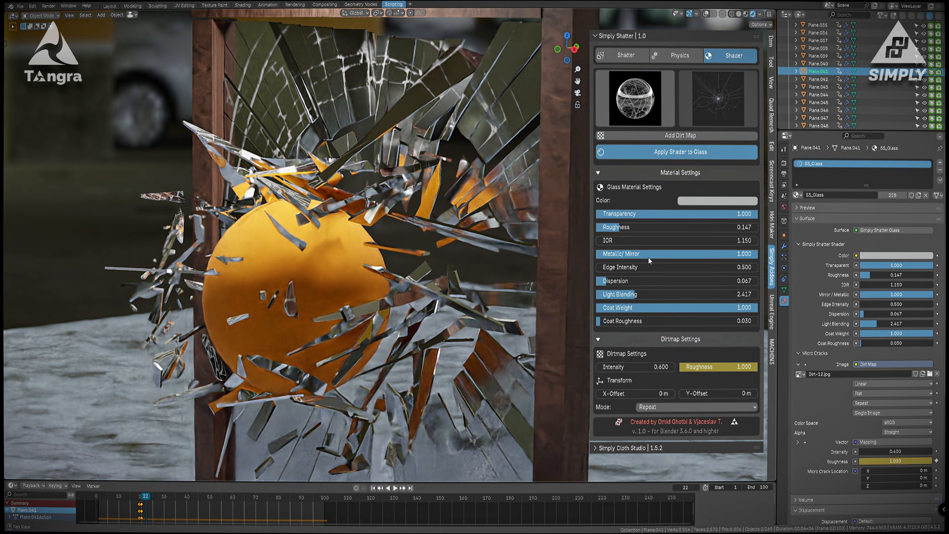
pyautogui.moveTo(650, 255); pyautogui.dragTo(626, 256)
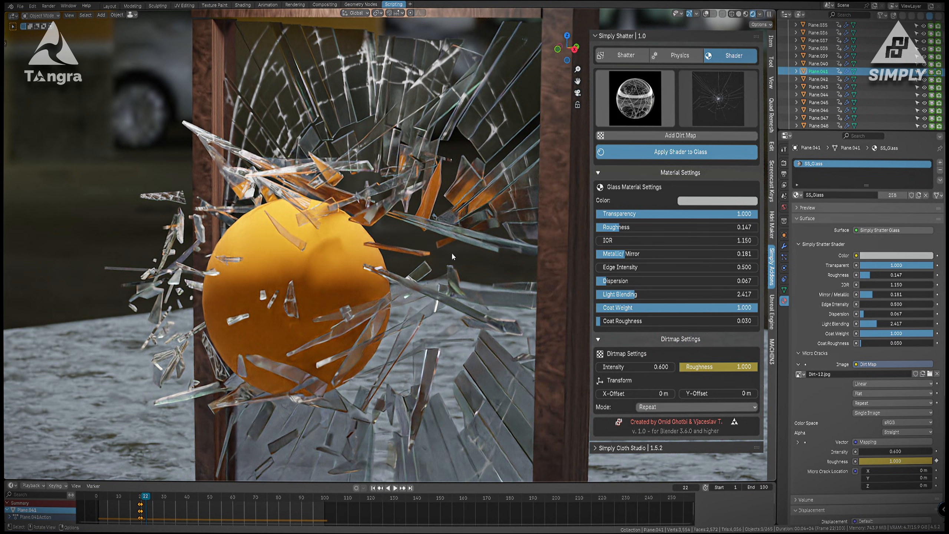
# Play the animation to its end and examine the glass left in the frame and the shards on the ground.
pyautogui.scroll(-5, 392, 314)
pyautogui.scroll(3, 392, 314)
pyautogui.press('space')
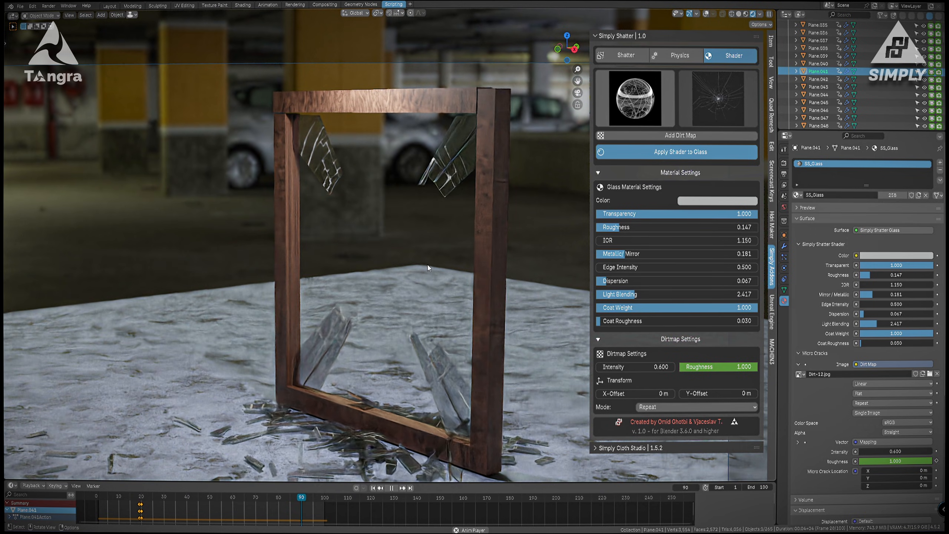
pyautogui.press('space')
pyautogui.keyDown('shift'); pyautogui.moveTo(402, 409); pyautogui.dragTo(395, 337, button='middle'); pyautogui.keyUp('shift')
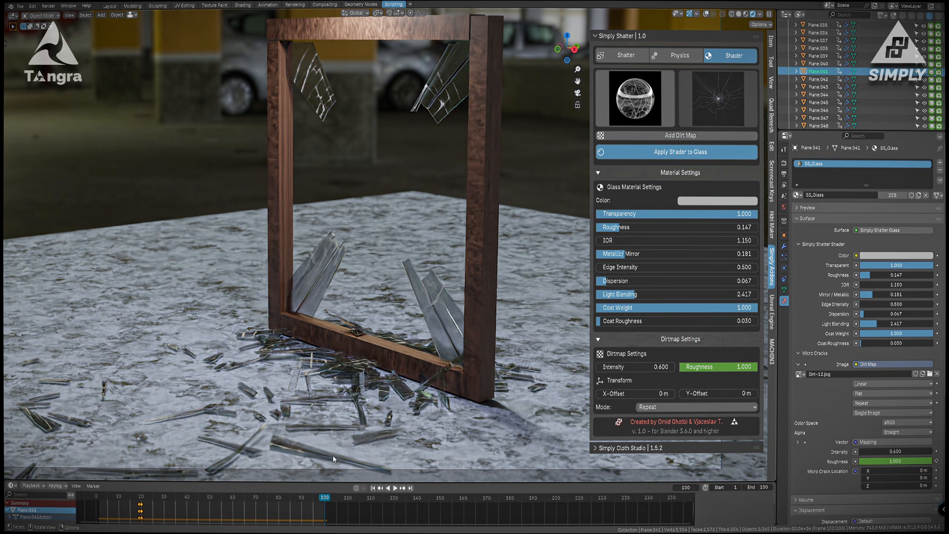
pyautogui.scroll(-5, 334, 459)
pyautogui.scroll(12, 808, 49)
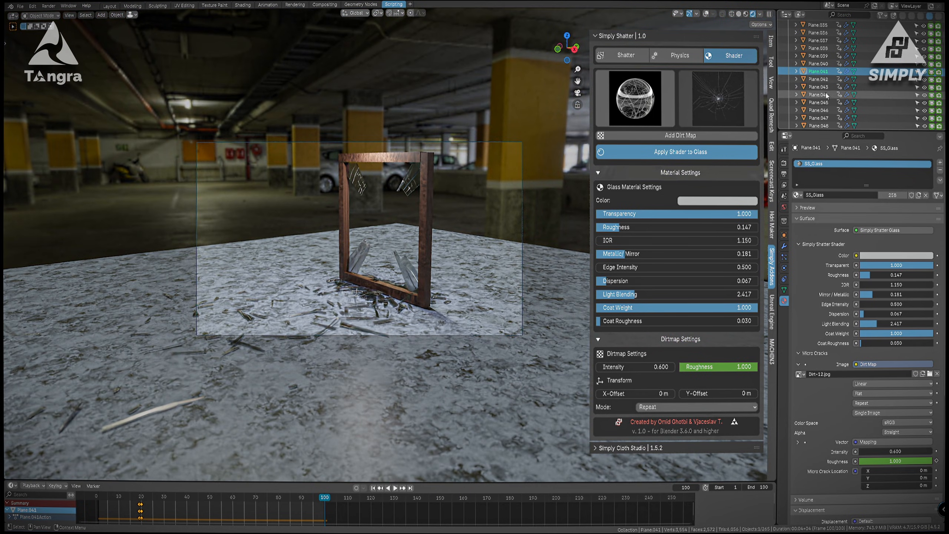
# Collapse the Plane.001_parts collection in the outliner and select the Camera inside Collection.
pyautogui.click(789, 40)
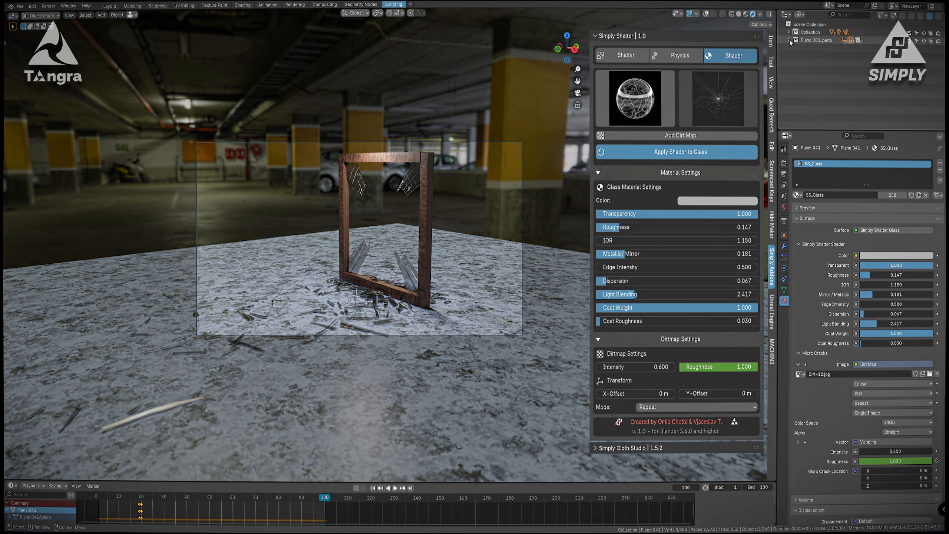
pyautogui.click(788, 33)
pyautogui.click(833, 47)
# Play the animation, stop it, and scrub through frames 20 to 22 to examine the ball breaking the glass up close.
pyautogui.press('space')
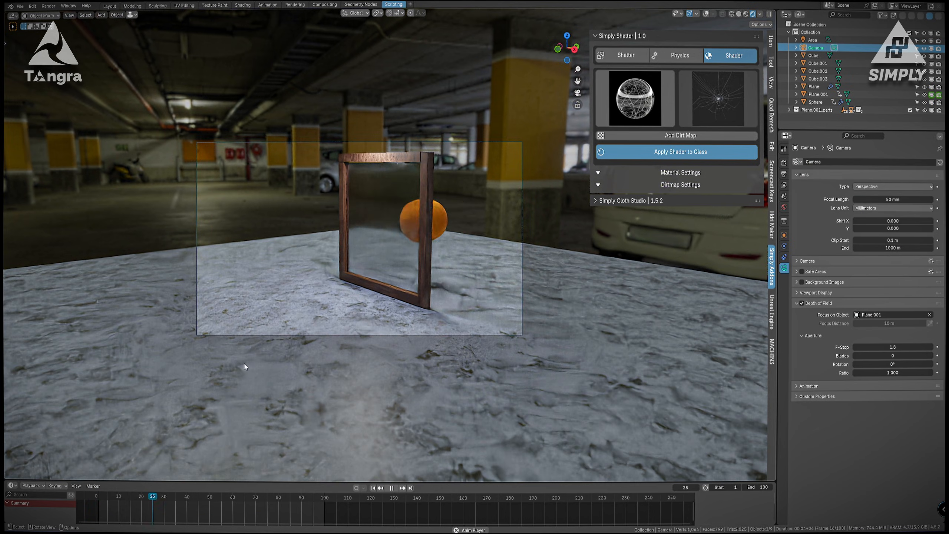
pyautogui.press('space')
pyautogui.scroll(2, 340, 212)
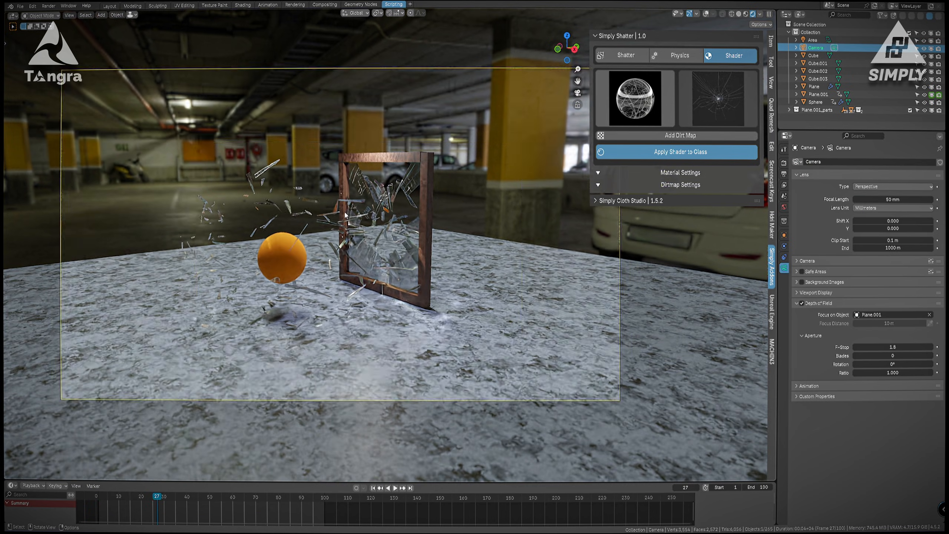
pyautogui.moveTo(156, 497); pyautogui.dragTo(142, 498)
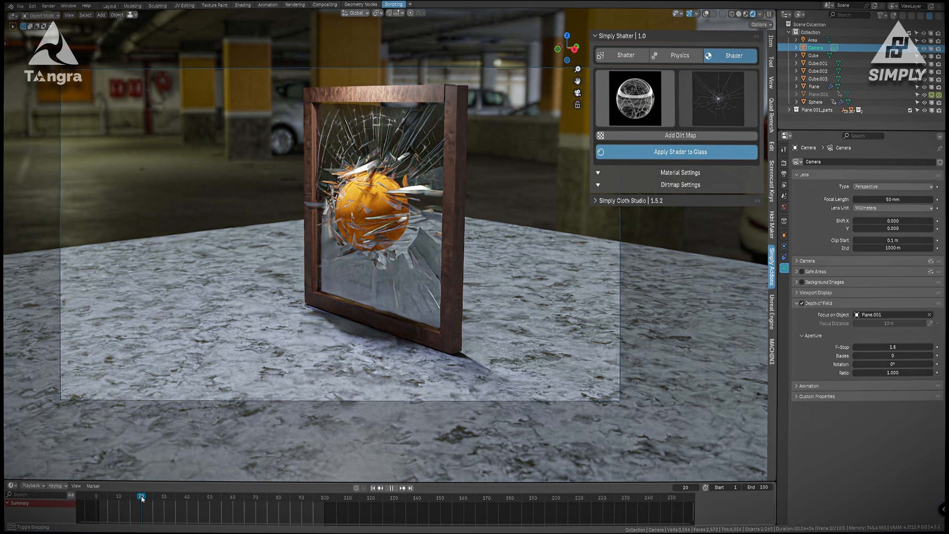
pyautogui.scroll(4, 391, 197)
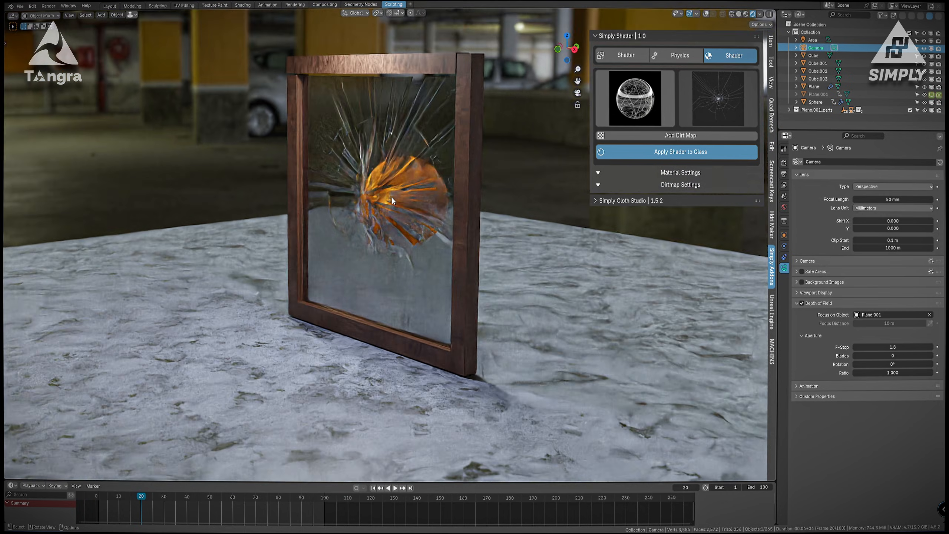
pyautogui.press('KP_0')
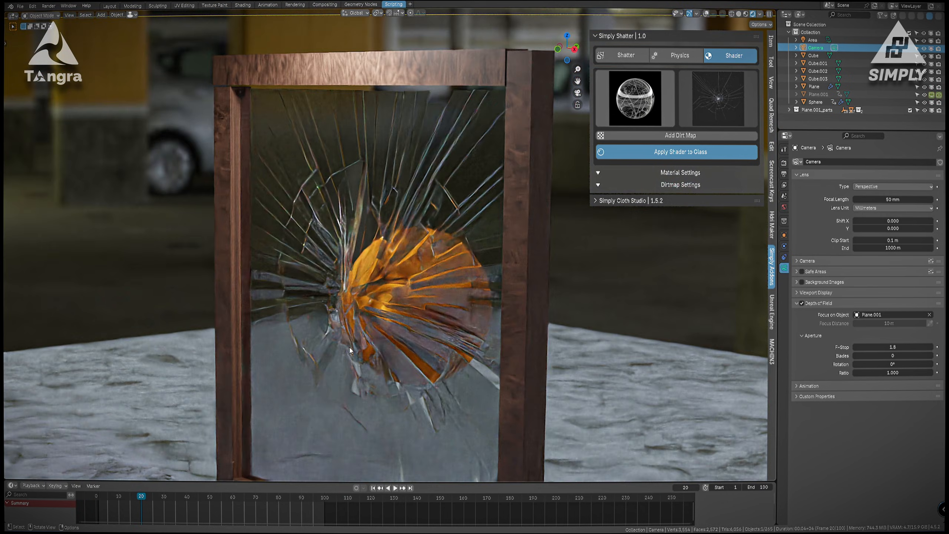
pyautogui.click(142, 497)
pyautogui.moveTo(143, 499); pyautogui.dragTo(146, 498)
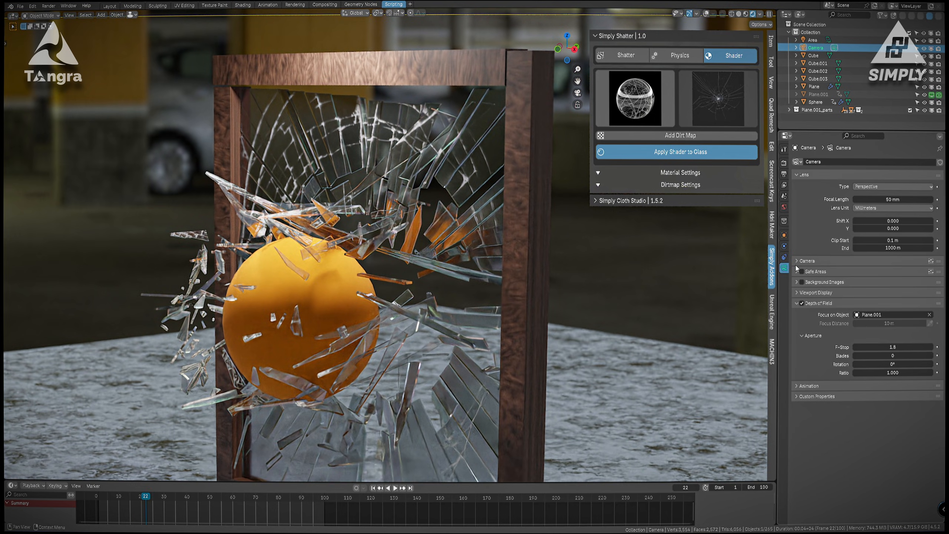
# Set the motion blur shutter to 0.34 in the render settings and check the flying shards.
pyautogui.click(784, 163)
pyautogui.moveTo(885, 464); pyautogui.dragTo(899, 463)
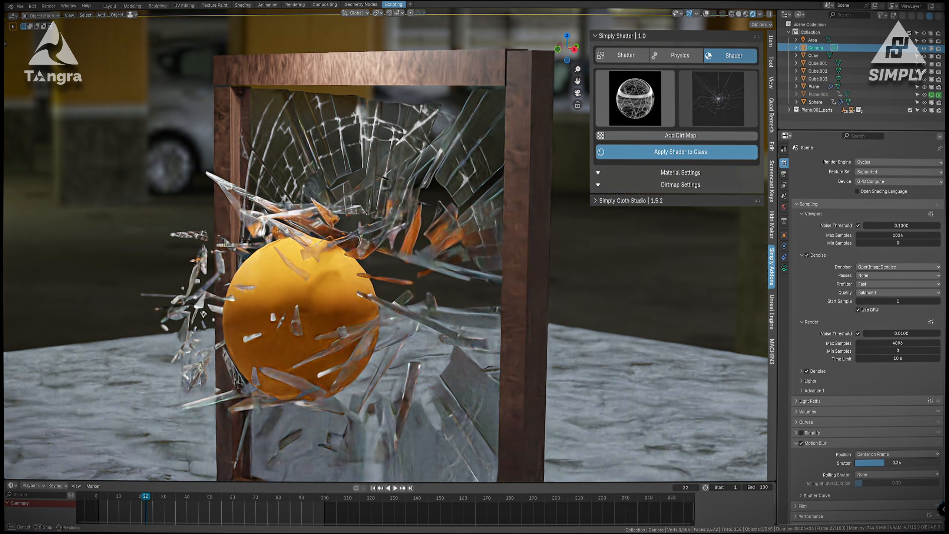
pyautogui.keyDown('shift'); pyautogui.moveTo(507, 355); pyautogui.dragTo(544, 267, button='middle'); pyautogui.keyUp('shift')
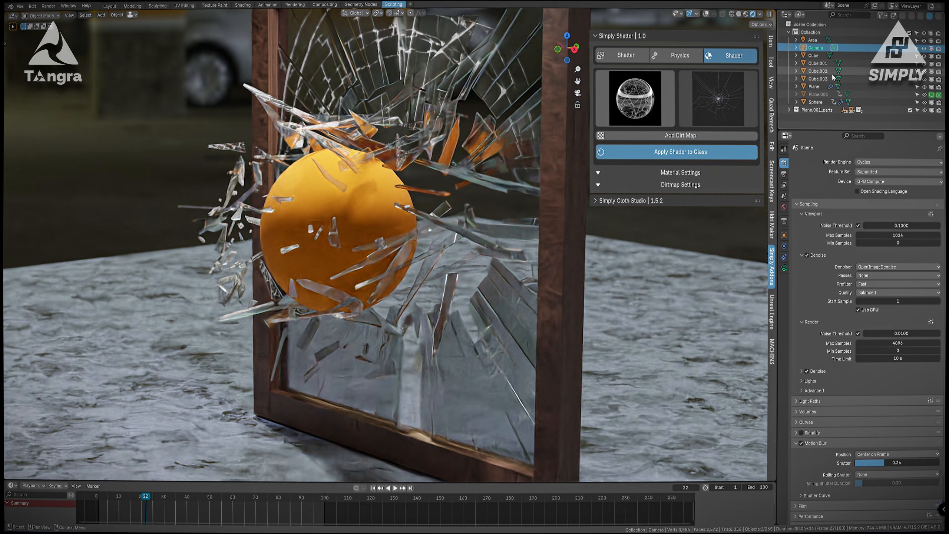
# Lower the camera's F-Stop to 0.1 and change its depth of field focus object to the orange sphere.
pyautogui.click(785, 268)
pyautogui.moveTo(893, 347); pyautogui.dragTo(871, 347)
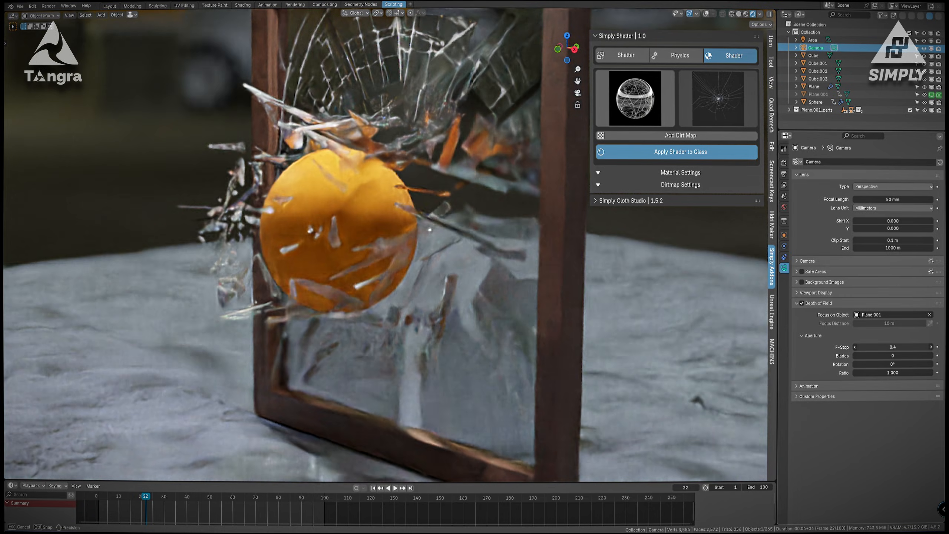
pyautogui.click(929, 315)
pyautogui.click(929, 314)
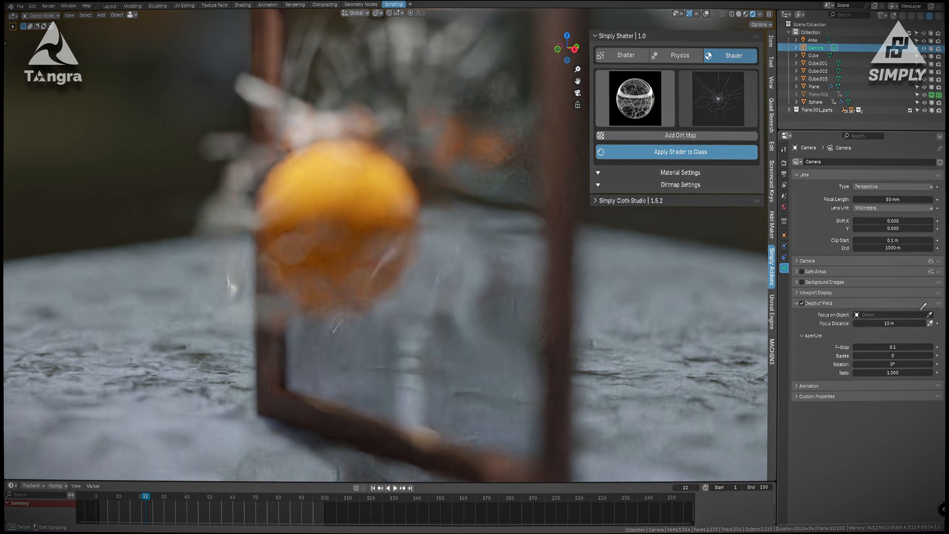
pyautogui.click(337, 192)
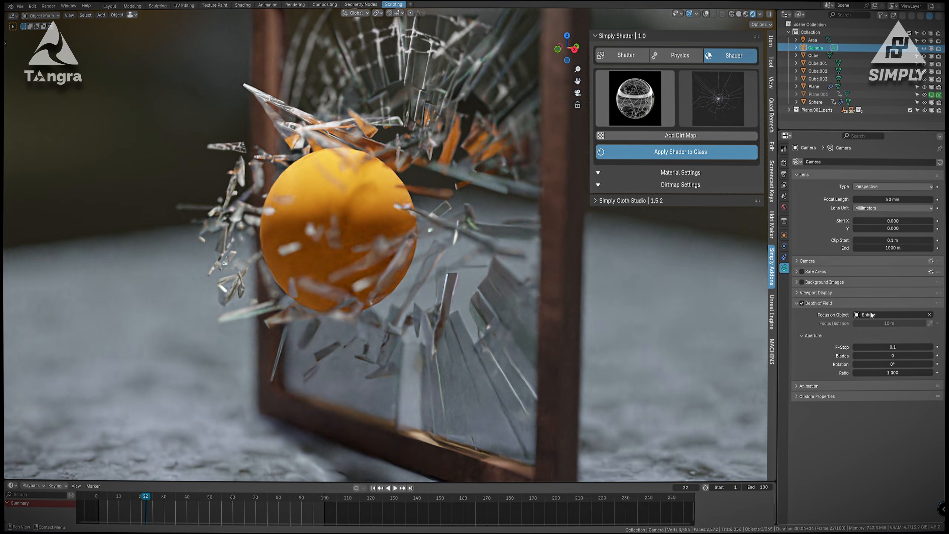
# Focus the camera's depth of field on the glass piece Plane.035, with F-Stop 1.8 and aperture ratio 5.
pyautogui.click(929, 315)
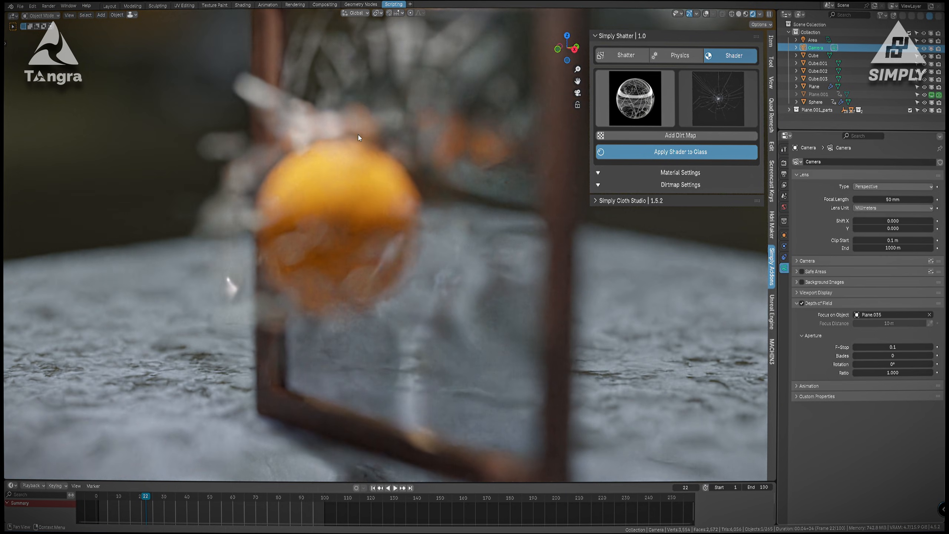
pyautogui.moveTo(883, 355); pyautogui.dragTo(908, 347)
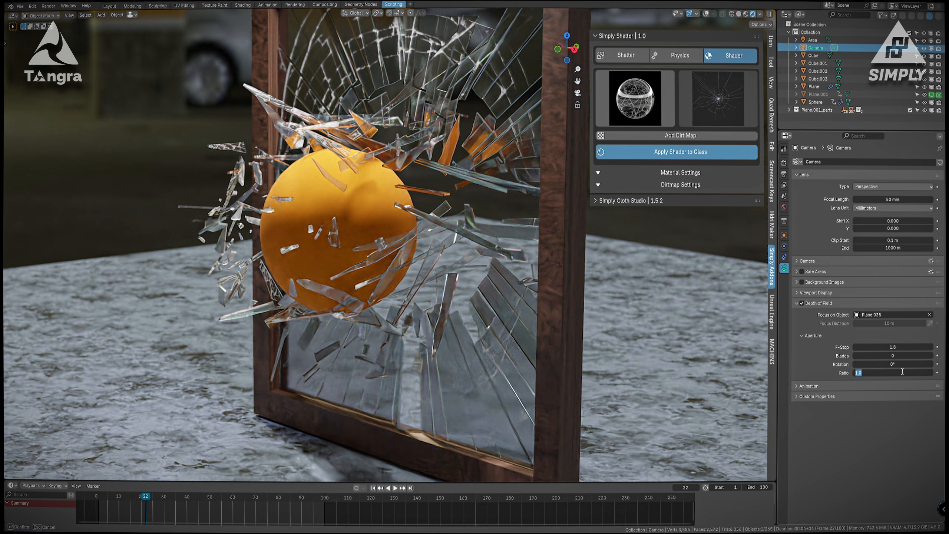
pyautogui.write('5')
pyautogui.press('Return')
pyautogui.scroll(-3, 436, 218)
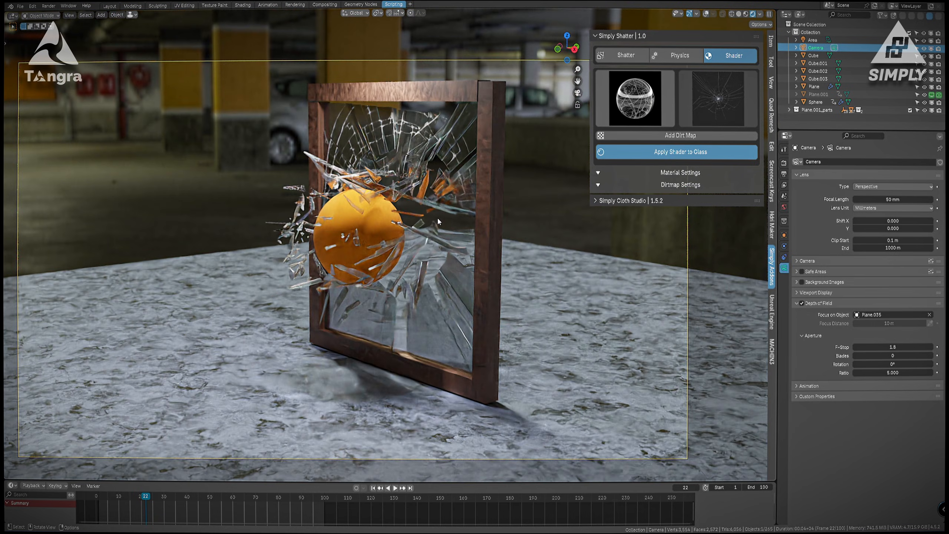
# Set the camera's focal length to 98 mm and reframe the shot on the ball with Walk Navigation.
pyautogui.moveTo(915, 199); pyautogui.dragTo(931, 199)
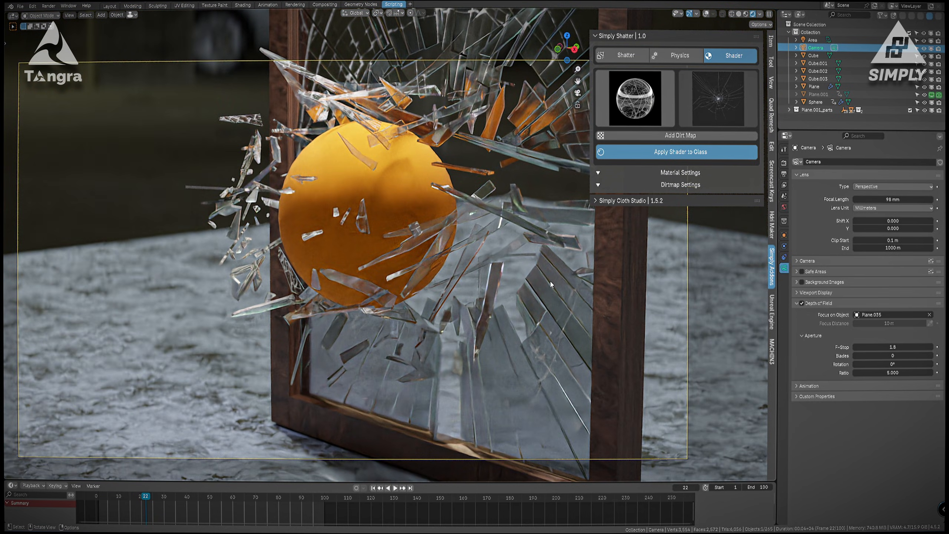
pyautogui.press('F3')
pyautogui.press('Down')
pyautogui.press('Return')
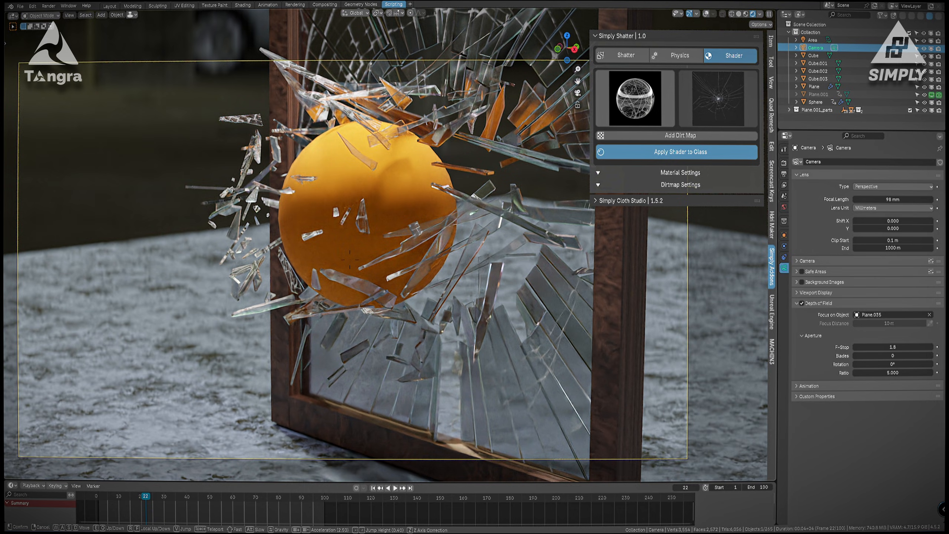
pyautogui.press('w')
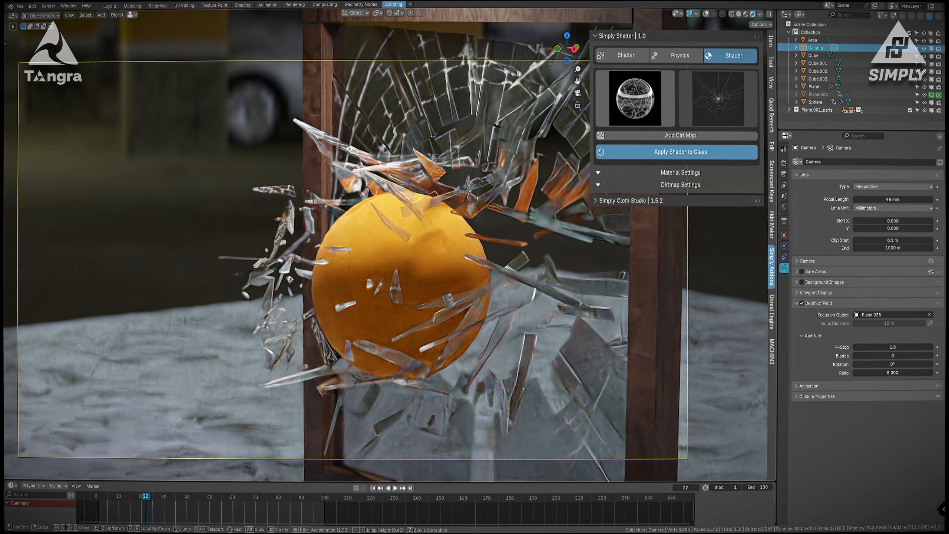
pyautogui.click(542, 211)
# Set the world background strength of the parking garage HDRI to 2.
pyautogui.click(784, 207)
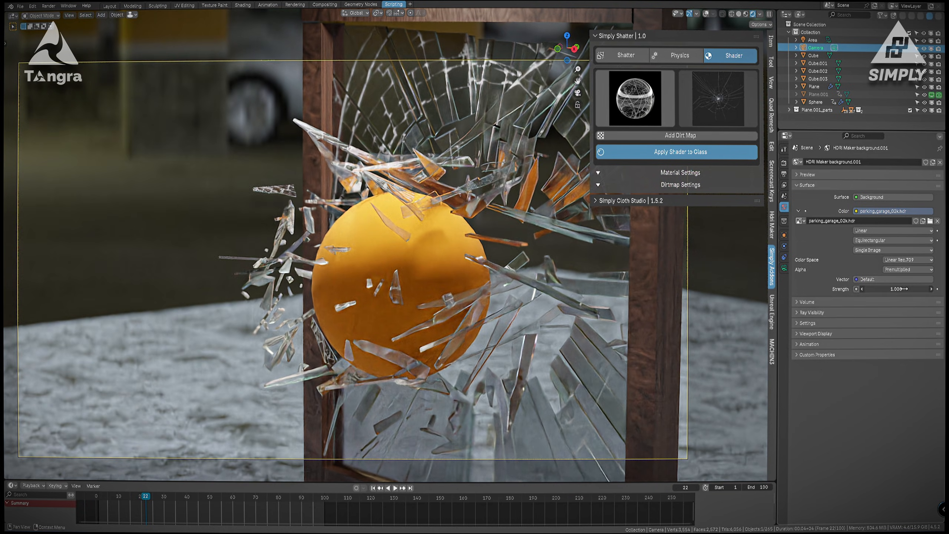
pyautogui.click(903, 289)
pyautogui.write('2')
pyautogui.press('Return')
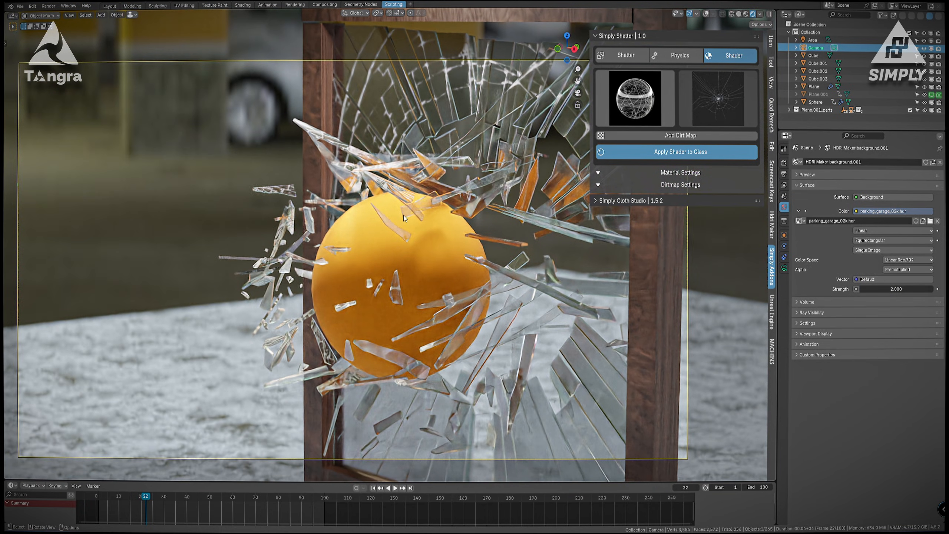
# Try a light blue and a black base colour on the sphere's material.
pyautogui.click(815, 101)
pyautogui.click(784, 300)
pyautogui.click(897, 243)
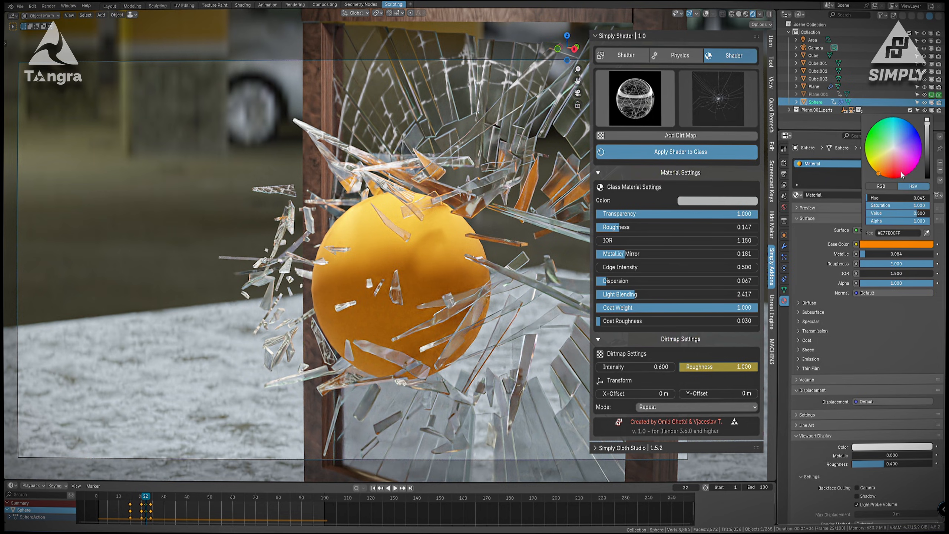
pyautogui.moveTo(898, 176); pyautogui.dragTo(900, 134)
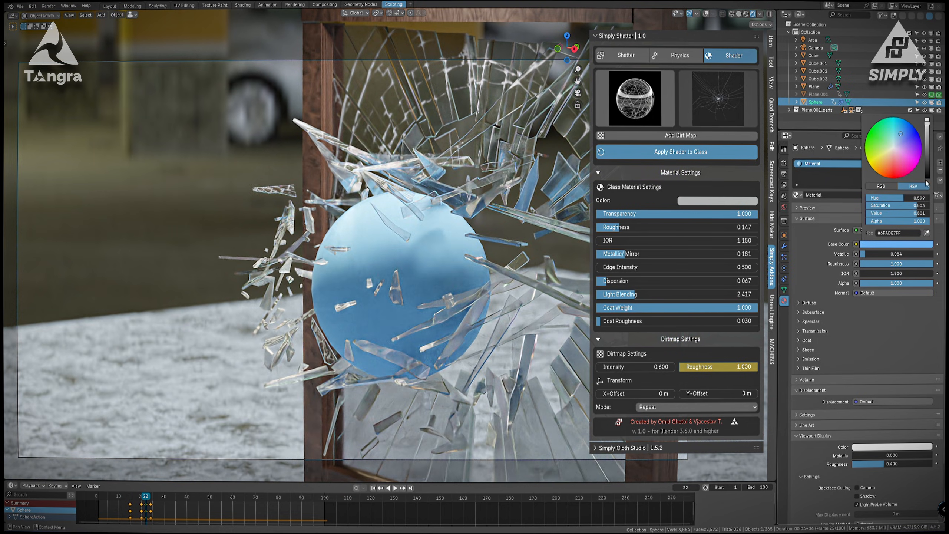
pyautogui.click(927, 177)
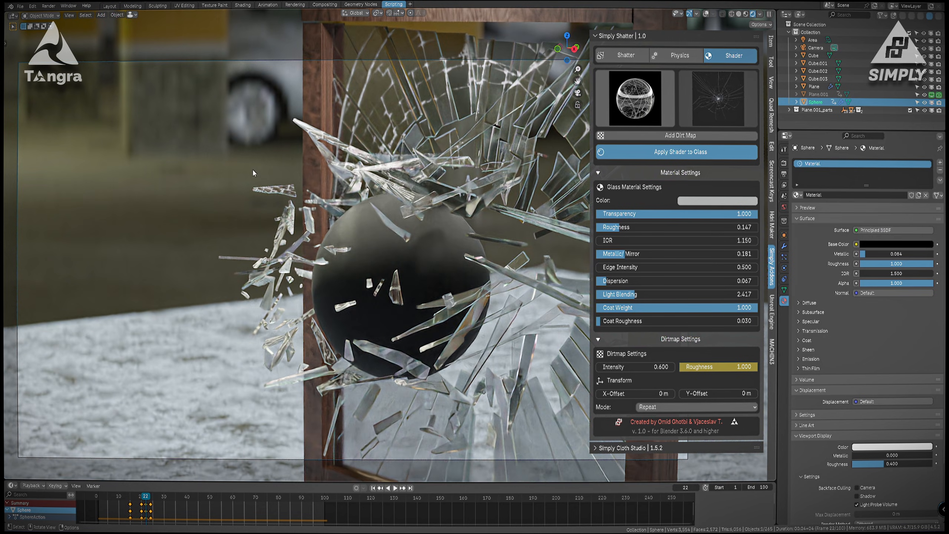
# Dim the world background strength to a low level and give the sphere a dark reddish-brown base colour (#4A1700).
pyautogui.click(784, 207)
pyautogui.moveTo(898, 288); pyautogui.dragTo(861, 289)
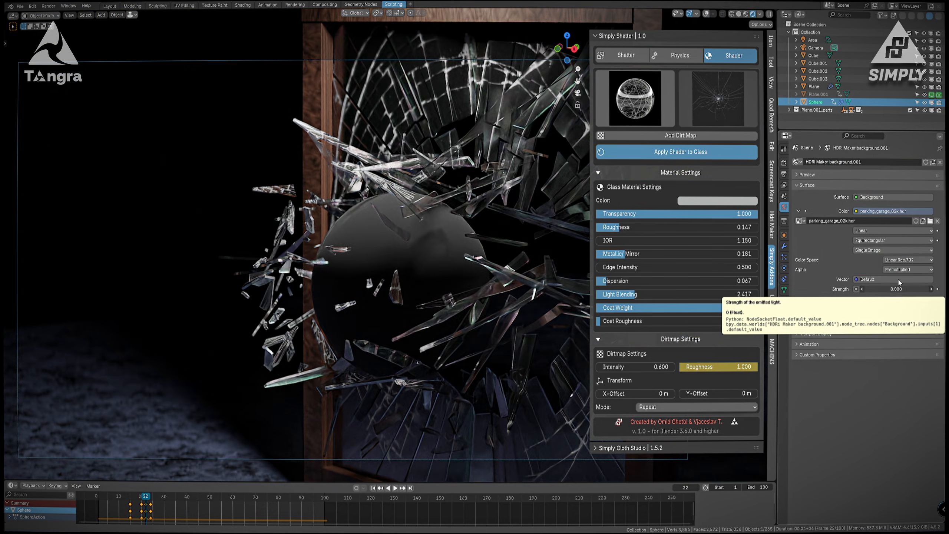
pyautogui.click(784, 300)
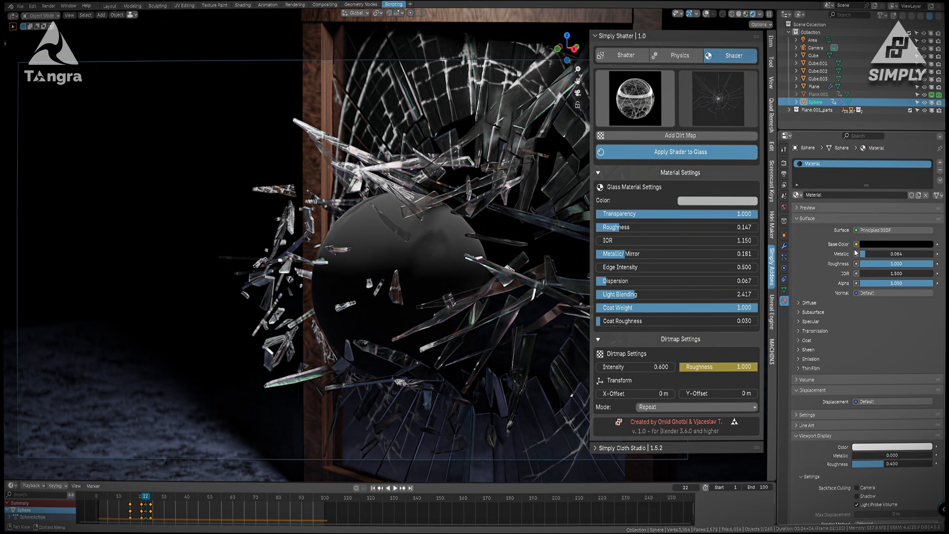
pyautogui.click(880, 248)
pyautogui.moveTo(927, 176); pyautogui.dragTo(885, 176)
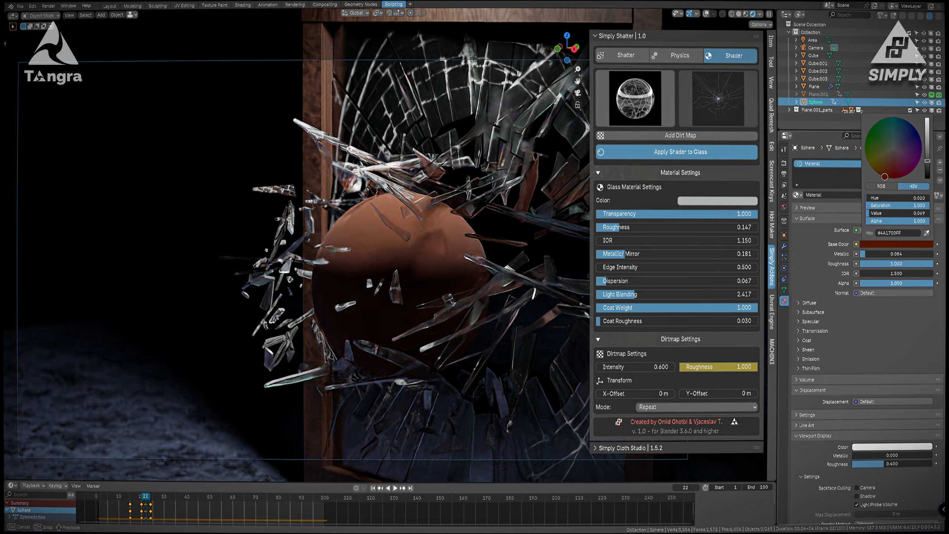
pyautogui.click(784, 207)
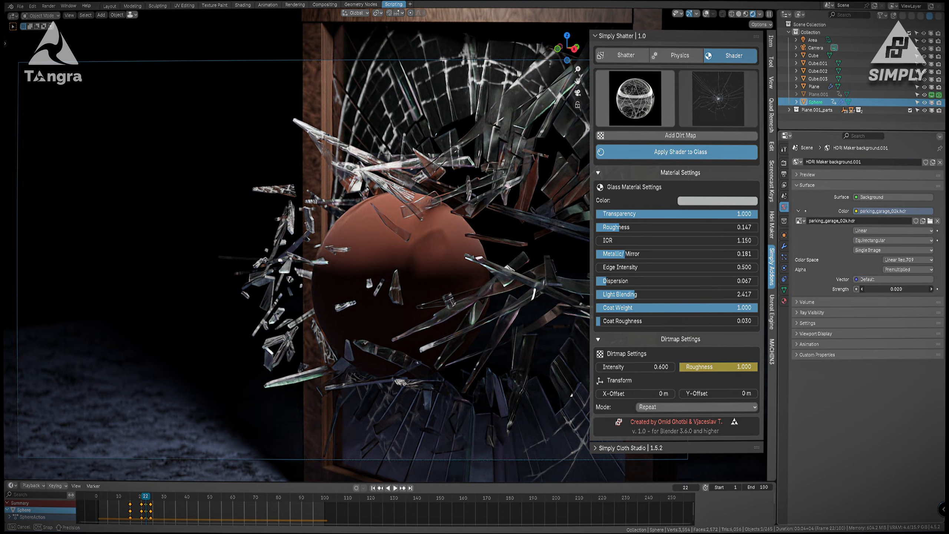
pyautogui.moveTo(896, 289)
pyautogui.mouseDown()
pyautogui.moveTo(920, 288)
pyautogui.moveTo(912, 289)
pyautogui.mouseUp()
# Make the sphere glossy with metallic 0.353 and roughness 0, and change its base colour to bright blue.
pyautogui.click(784, 301)
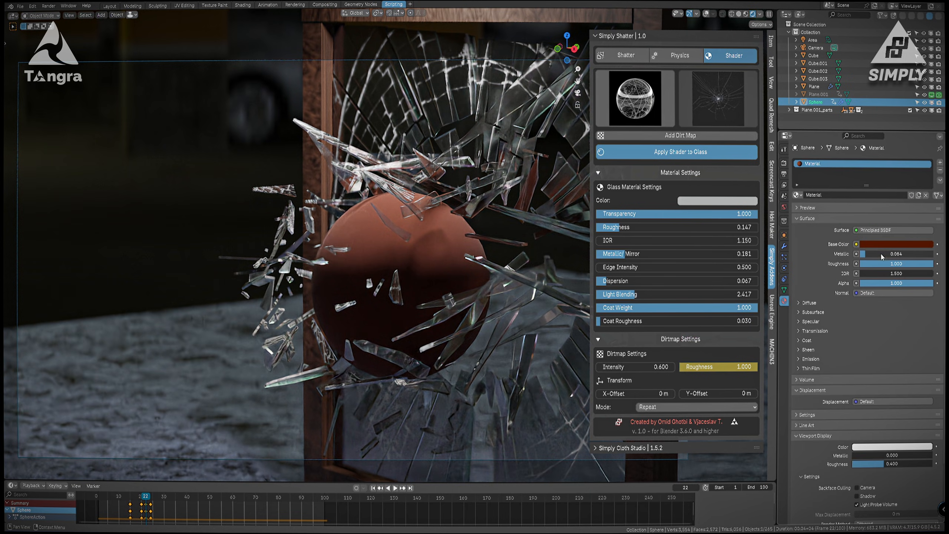
pyautogui.moveTo(881, 257); pyautogui.dragTo(860, 264)
pyautogui.click(897, 243)
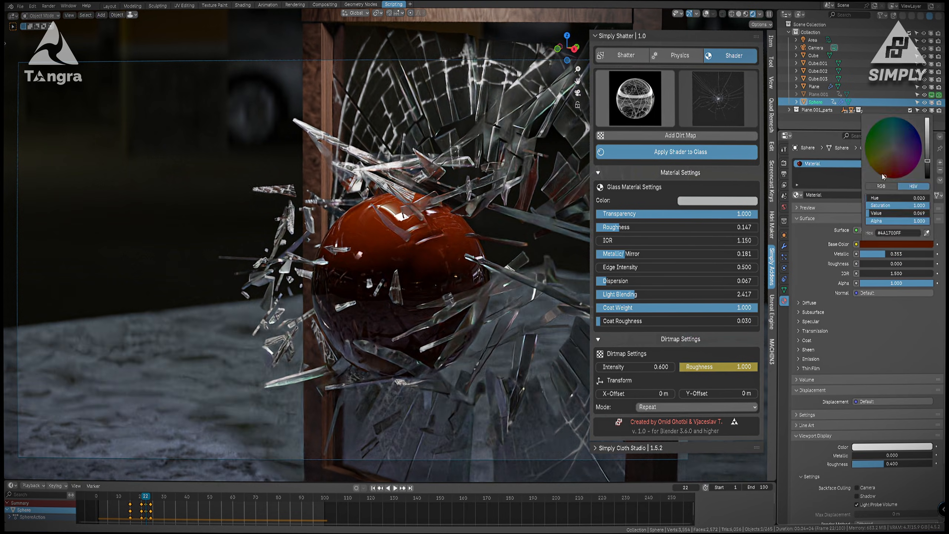
pyautogui.moveTo(883, 177); pyautogui.dragTo(906, 126)
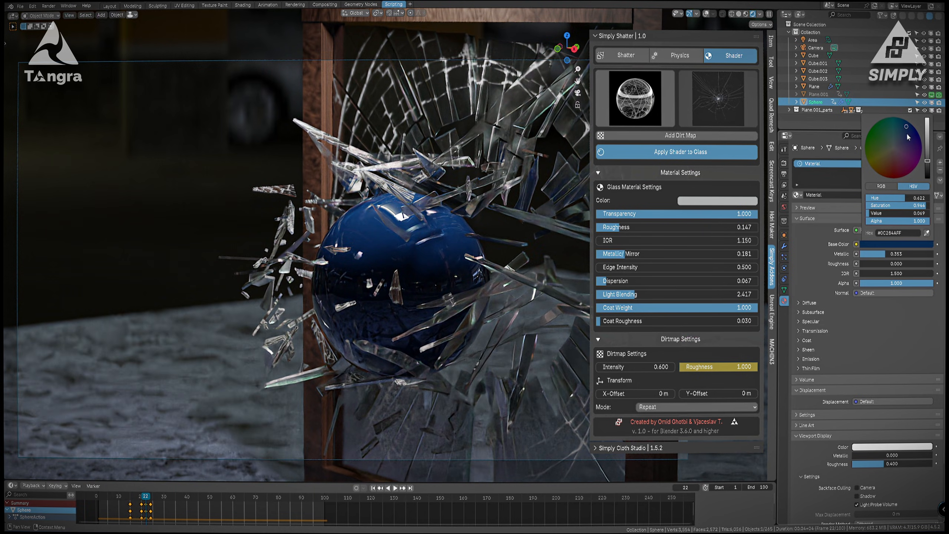
pyautogui.moveTo(928, 161); pyautogui.dragTo(928, 134)
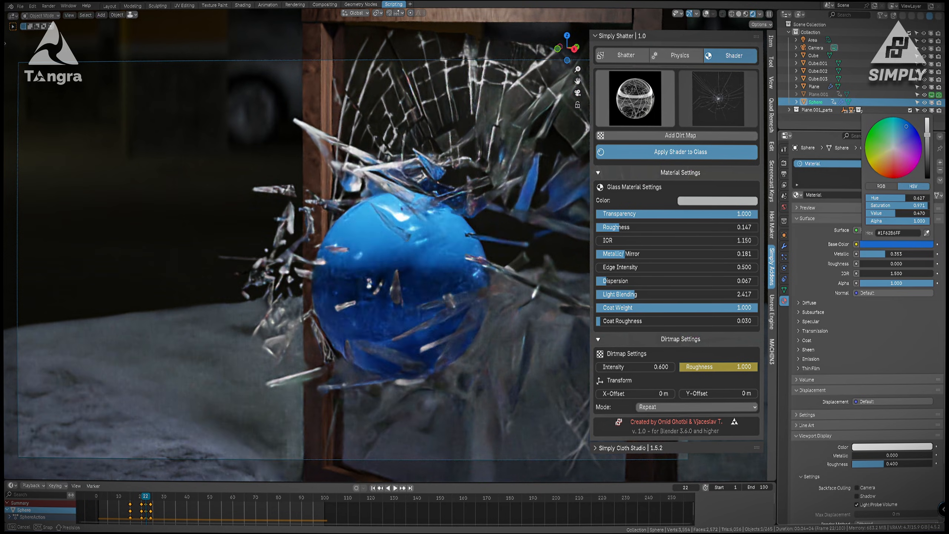
# Start a test render of frame 22 to check the blur, and return to the scene.
pyautogui.click(441, 179)
pyautogui.press('F12')
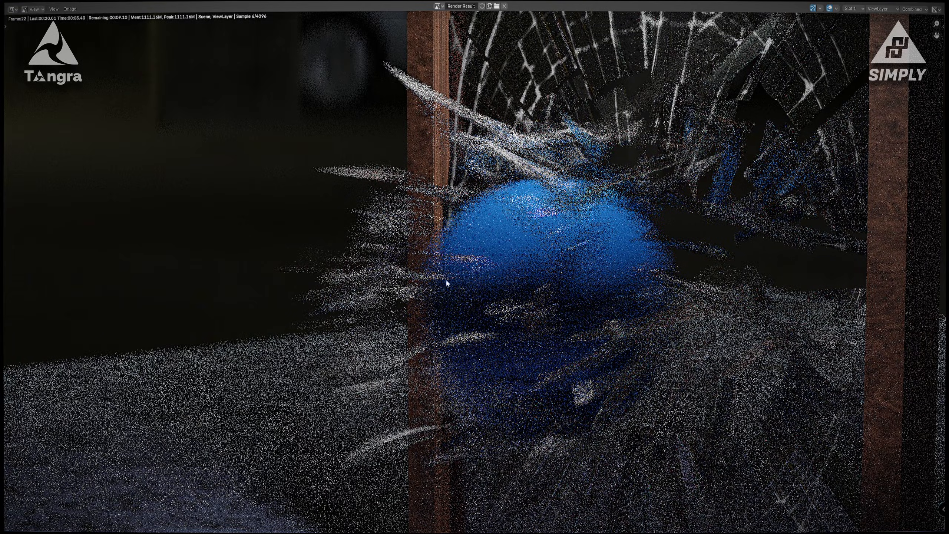
pyautogui.press('Escape')
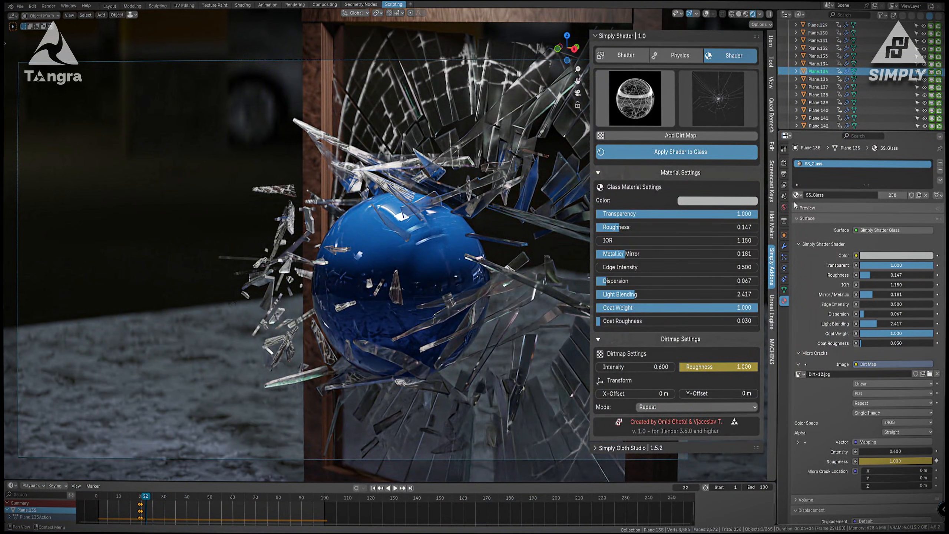
# Lower the motion blur shutter to 0.14 and render frame 22 again.
pyautogui.click(784, 163)
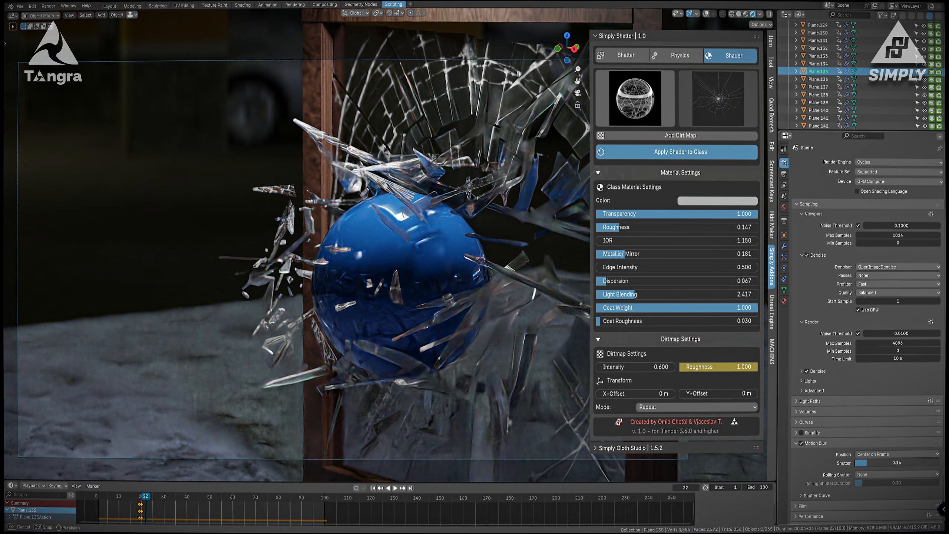
pyautogui.press('F12')
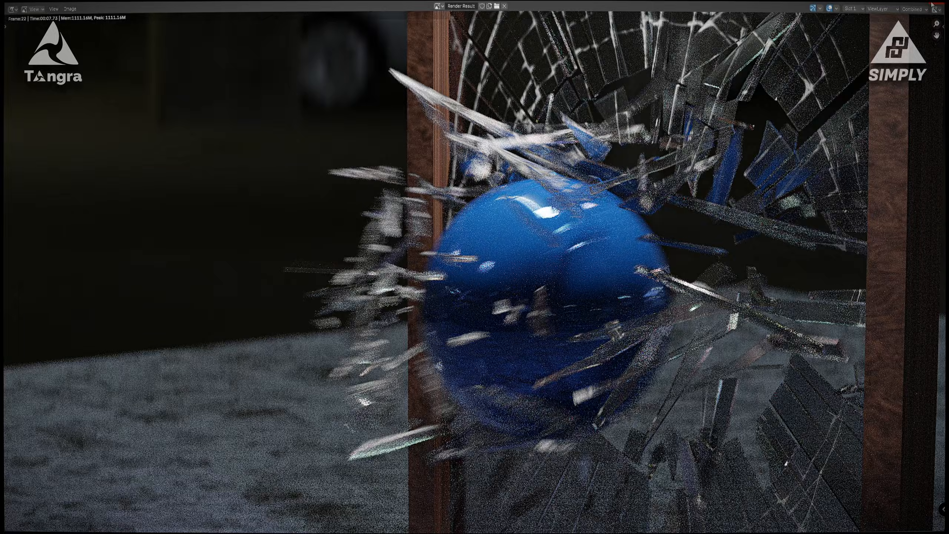
pyautogui.click(933, 3)
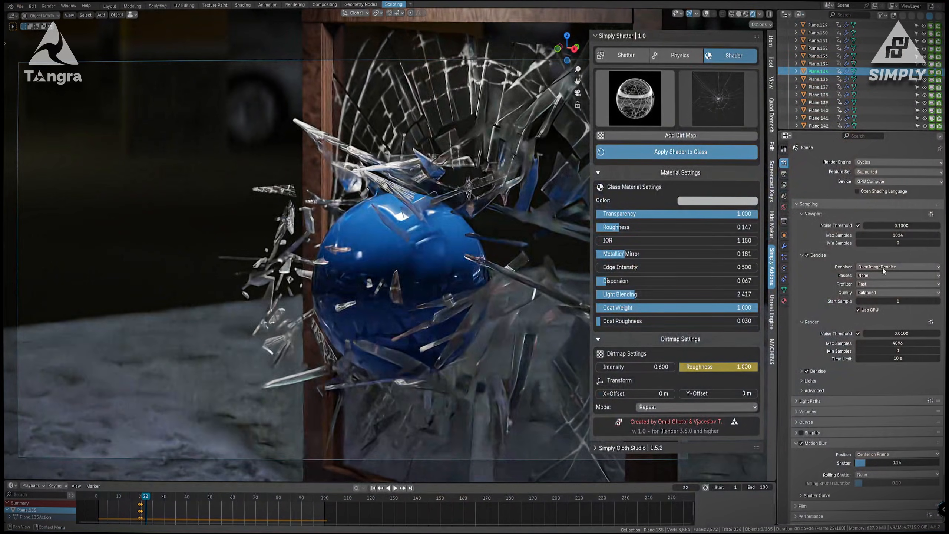
# Reduce the motion blur shutter to 0.05 and render frame 22.
pyautogui.moveTo(863, 462); pyautogui.dragTo(860, 462)
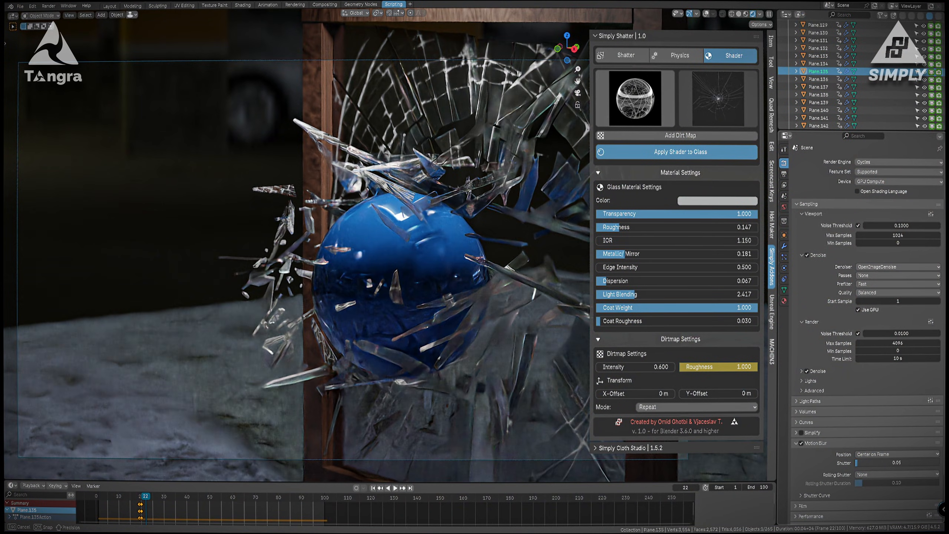
pyautogui.press('F12')
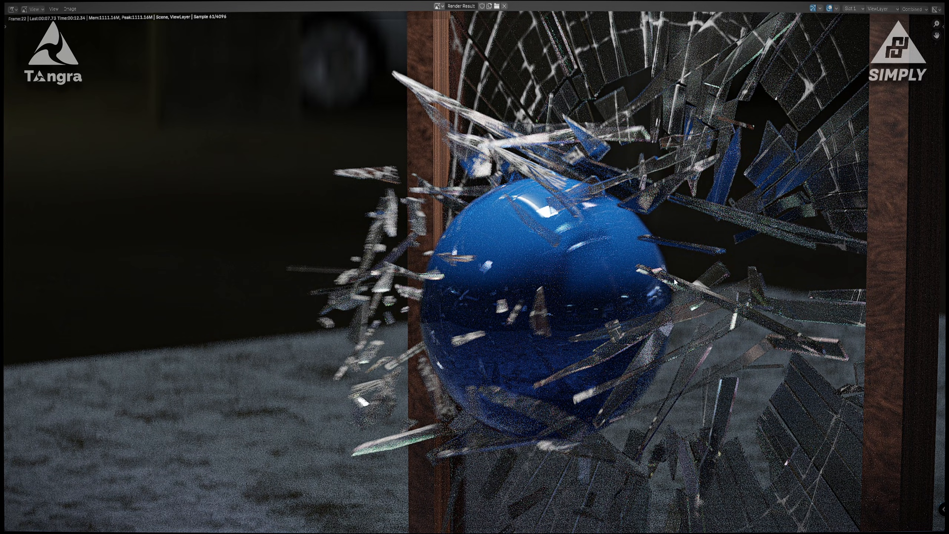
# Examine the blue ball and the flying glass shards up close in the render, and close the render result.
pyautogui.scroll(-1, 430, 168)
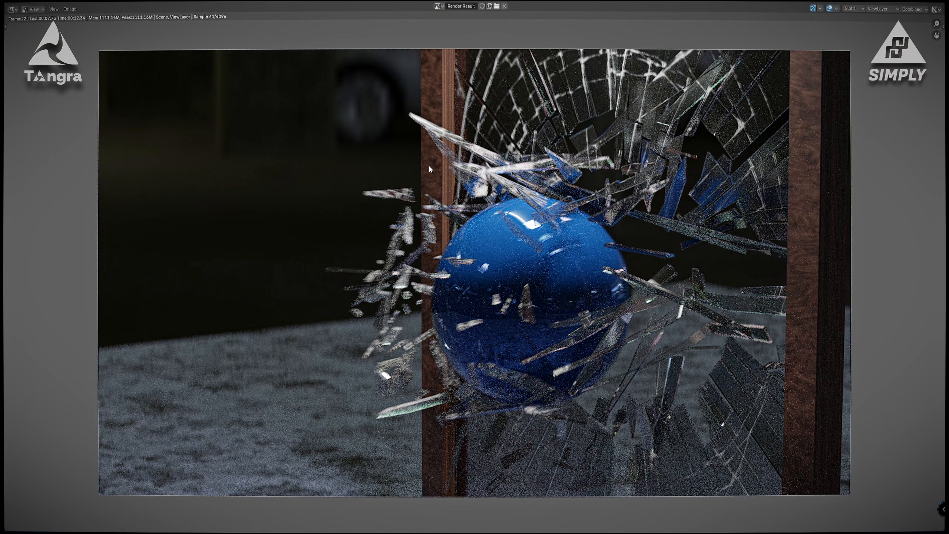
pyautogui.scroll(2, 538, 235)
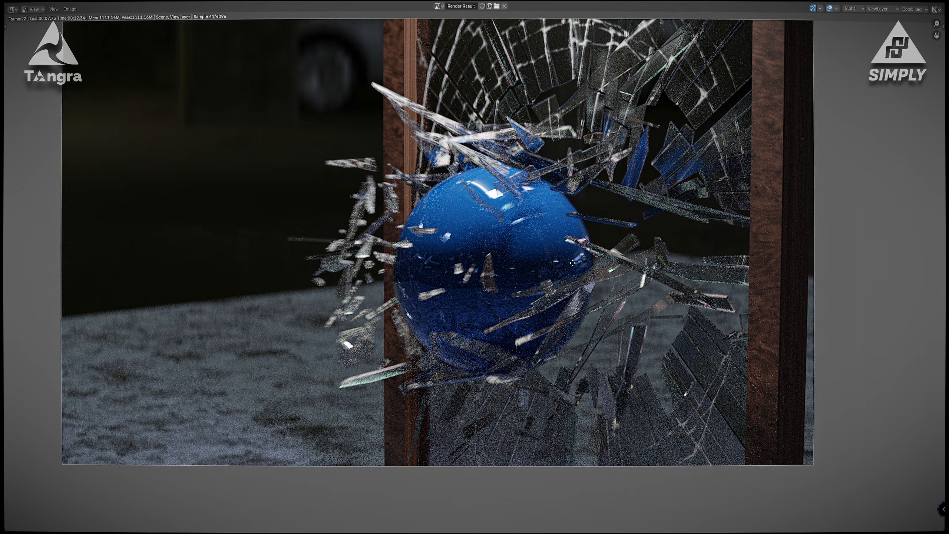
pyautogui.moveTo(483, 149); pyautogui.dragTo(433, 191, button='middle')
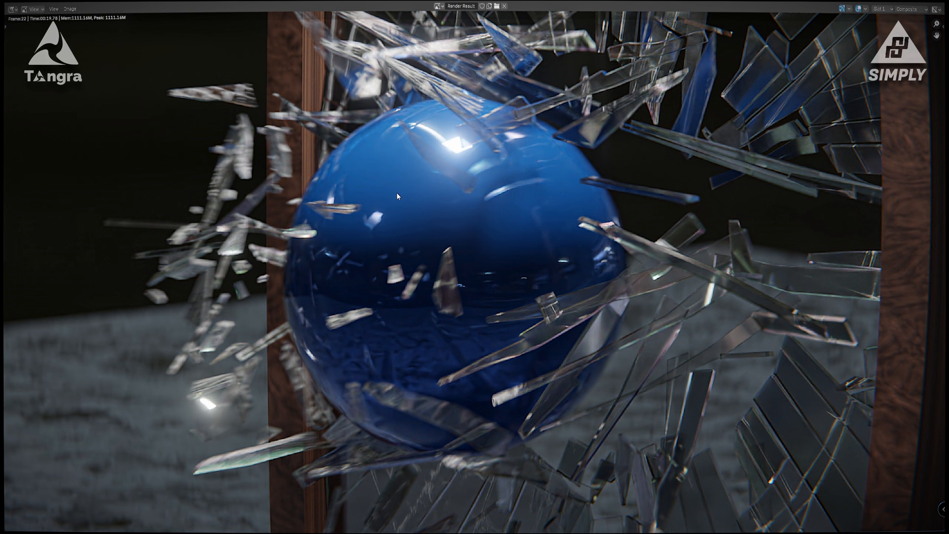
pyautogui.scroll(-3, 415, 200)
pyautogui.scroll(3, 443, 209)
pyautogui.moveTo(481, 180); pyautogui.dragTo(461, 216, button='middle')
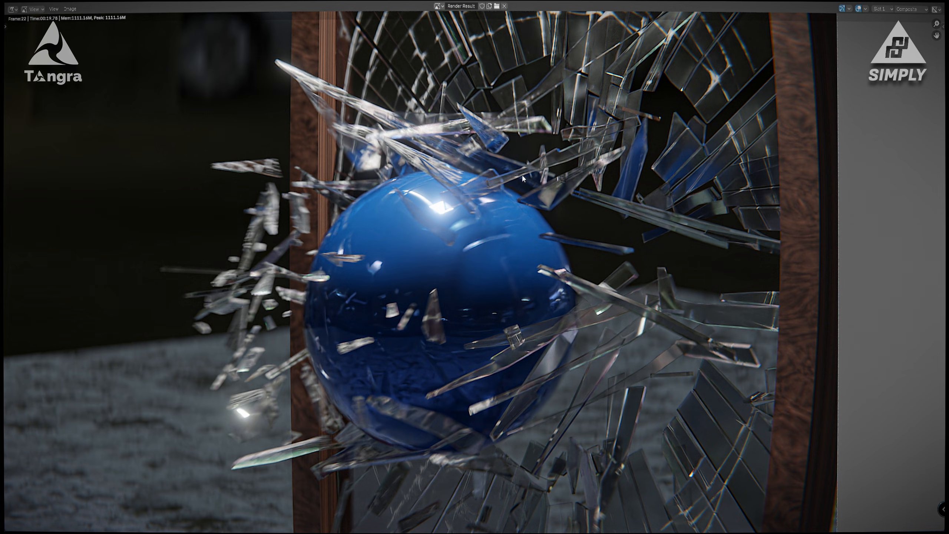
pyautogui.scroll(-2, 522, 175)
pyautogui.scroll(1, 489, 147)
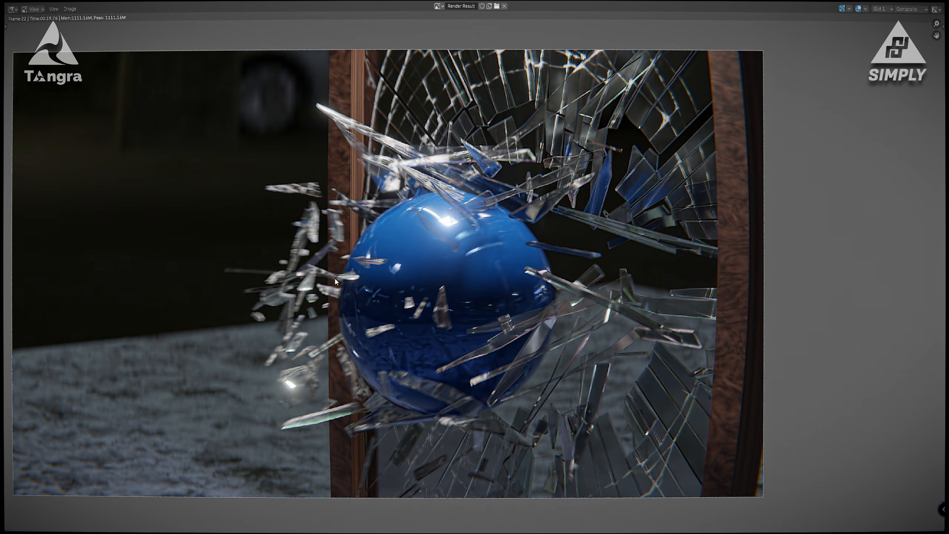
pyautogui.click(933, 3)
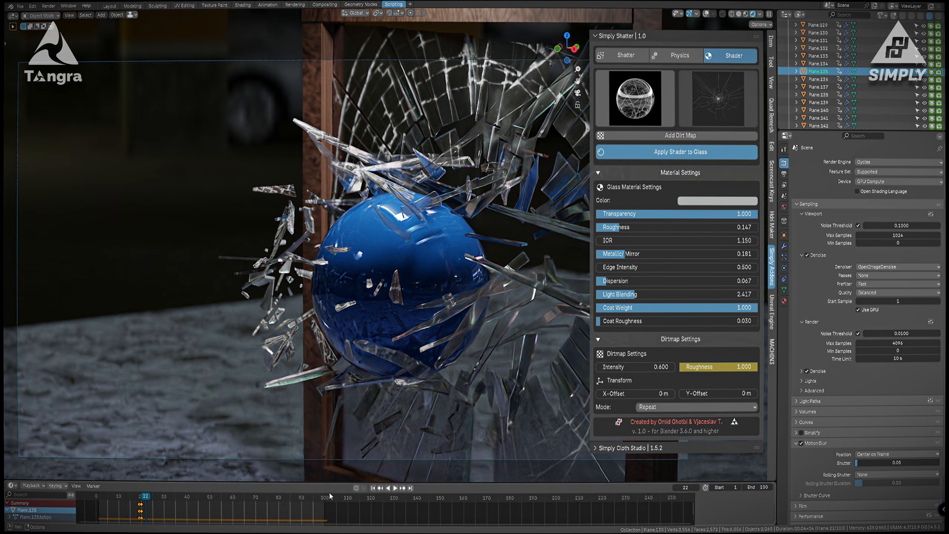
# Rewind the animation to about frame 10 and play it through the impact to frame 53.
pyautogui.moveTo(143, 494); pyautogui.dragTo(119, 500)
pyautogui.press('space')
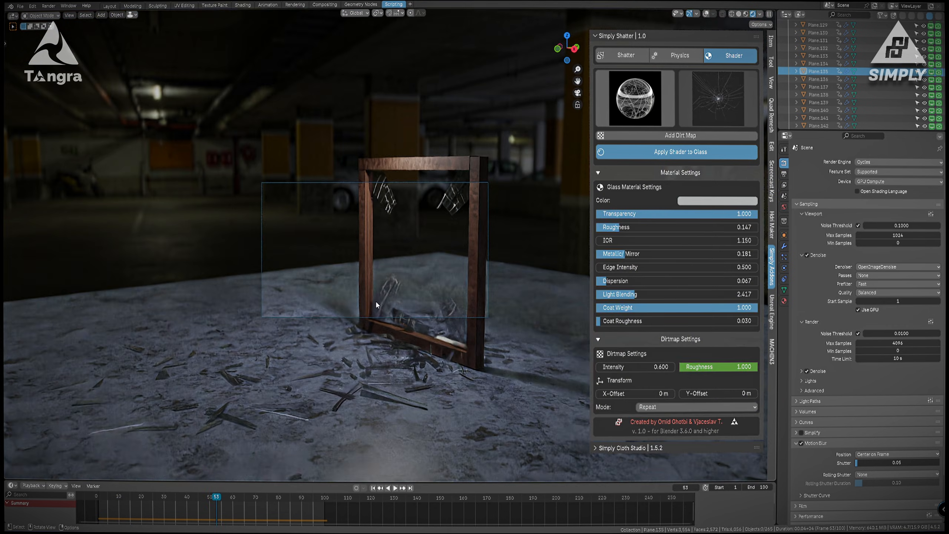
# Set the camera's focal length to 42 mm and reframe the whole frame and table with Walk Navigation.
pyautogui.scroll(5, 824, 78)
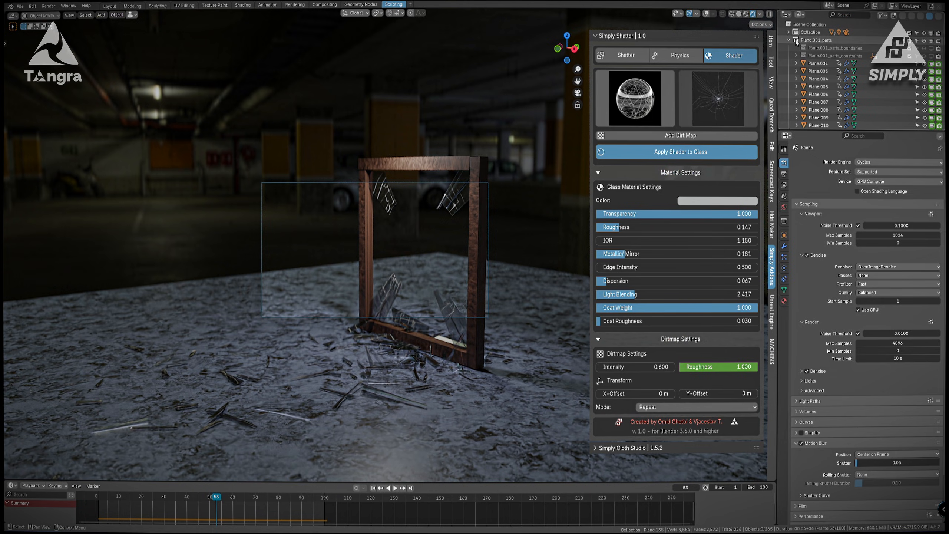
pyautogui.click(816, 48)
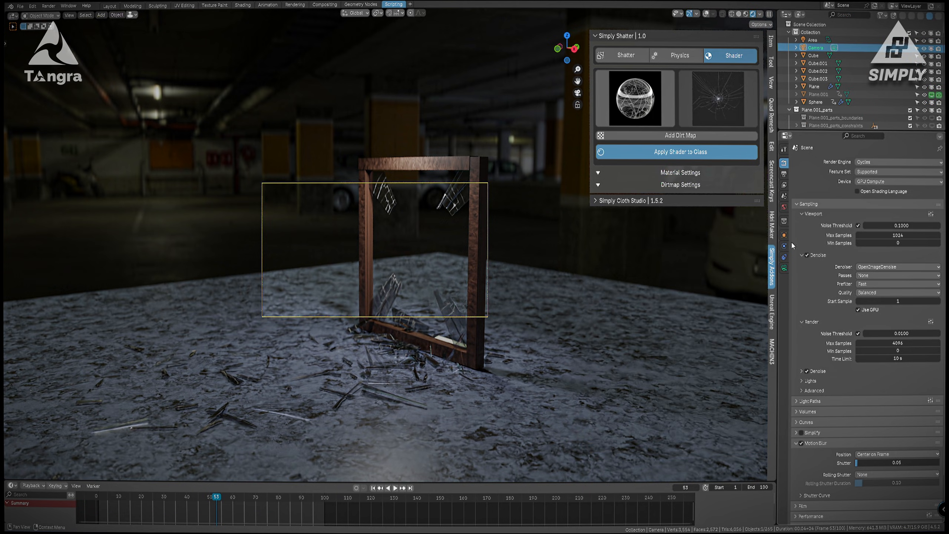
pyautogui.click(784, 268)
pyautogui.moveTo(895, 199); pyautogui.dragTo(860, 199)
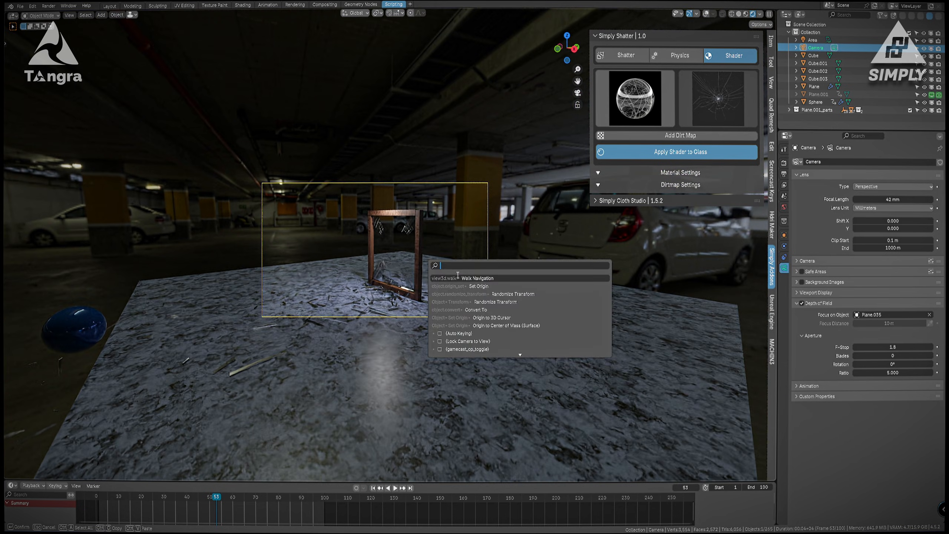
pyautogui.click(459, 278)
pyautogui.click(460, 278)
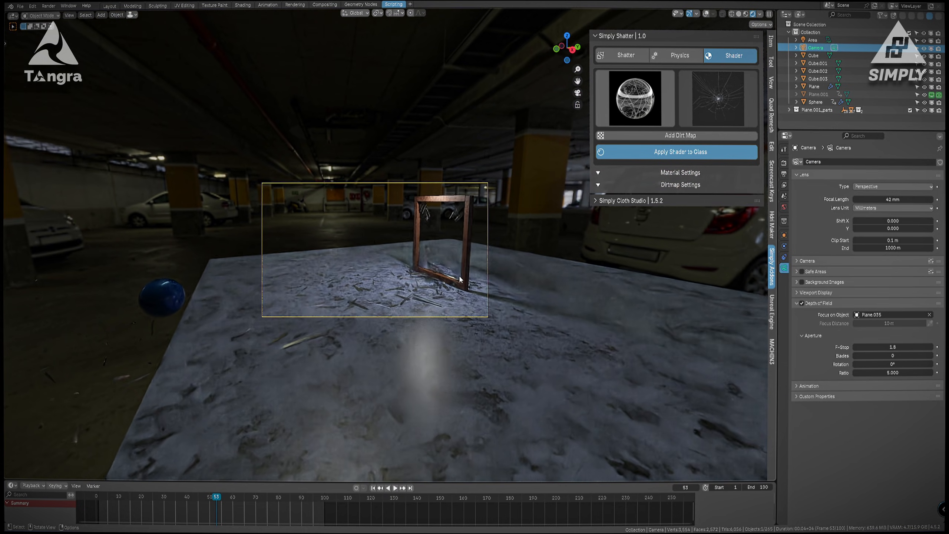
# Scrub the timeline back to frame 20 to check the ball hitting the glass in the wider shot.
pyautogui.scroll(3, 459, 279)
pyautogui.moveTo(218, 499); pyautogui.dragTo(142, 511)
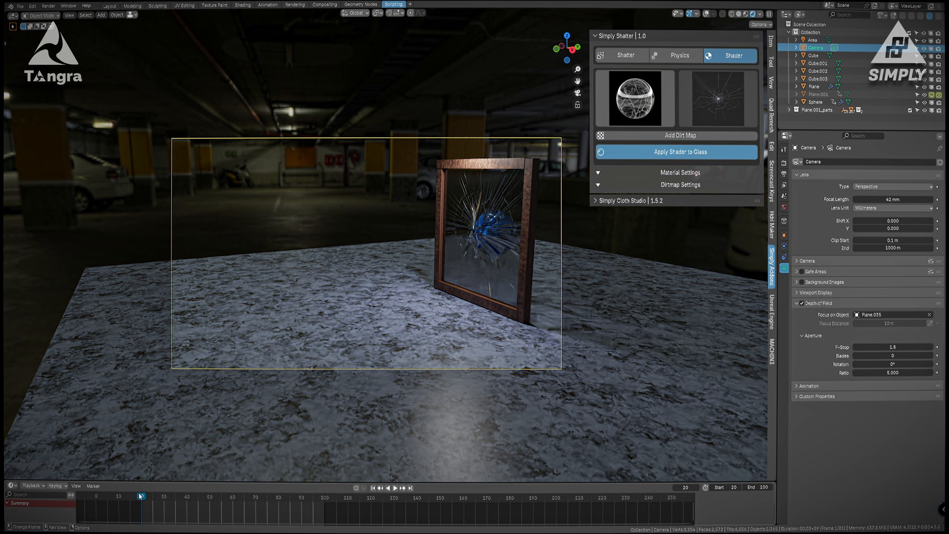
# Scrub the timeline to frame 60 and set the scene's end frame to 60.
pyautogui.moveTo(141, 496); pyautogui.dragTo(231, 504)
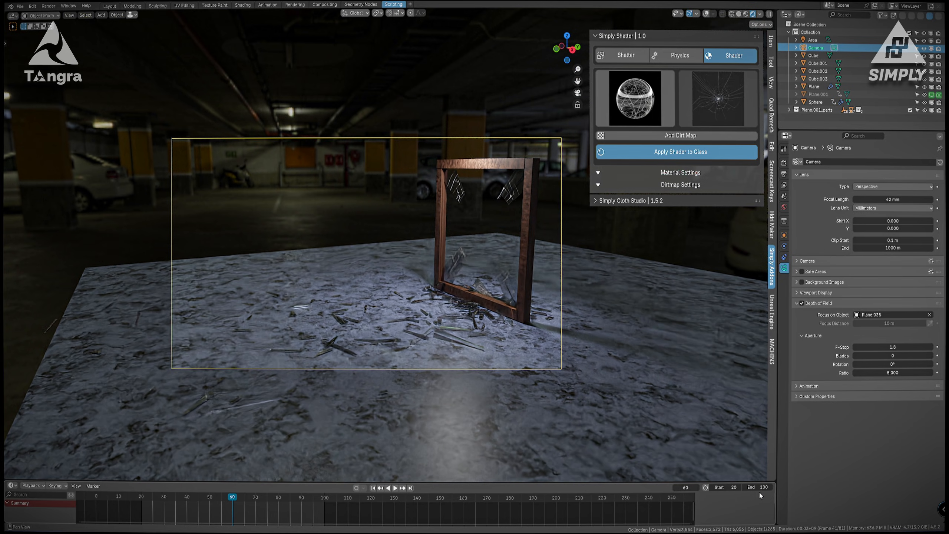
pyautogui.write('60')
pyautogui.press('Return')
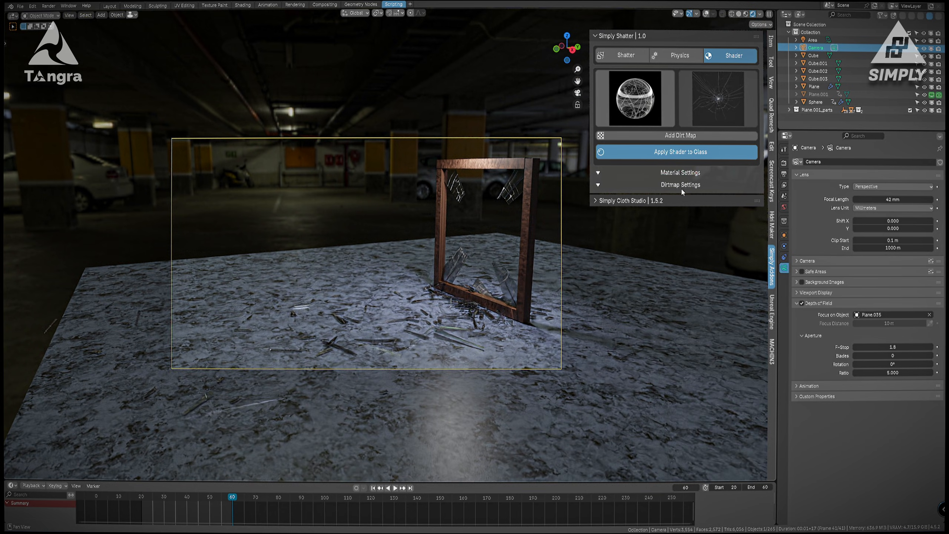
# Set the Simply Shatter bake range to frames 20 to 60 and bake the physics simulation.
pyautogui.click(695, 55)
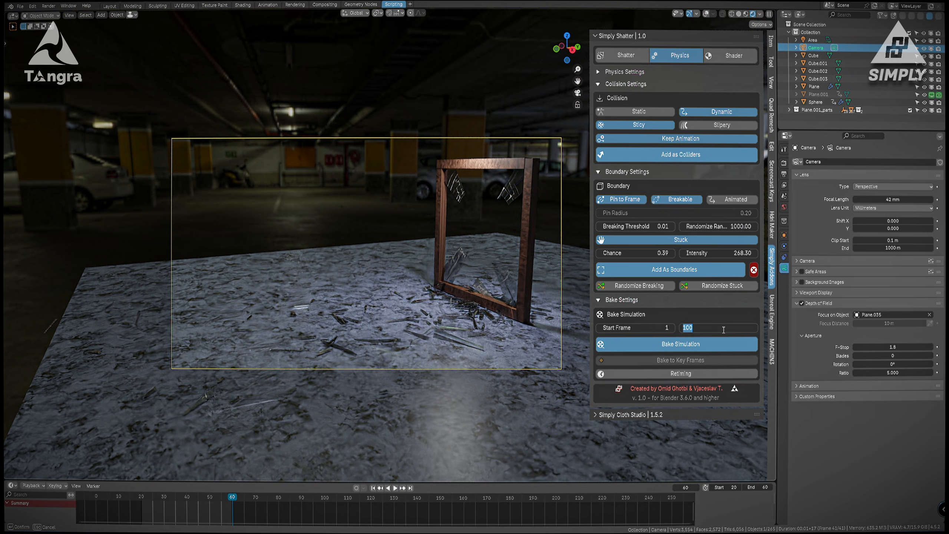
pyautogui.press('Return')
pyautogui.click(676, 345)
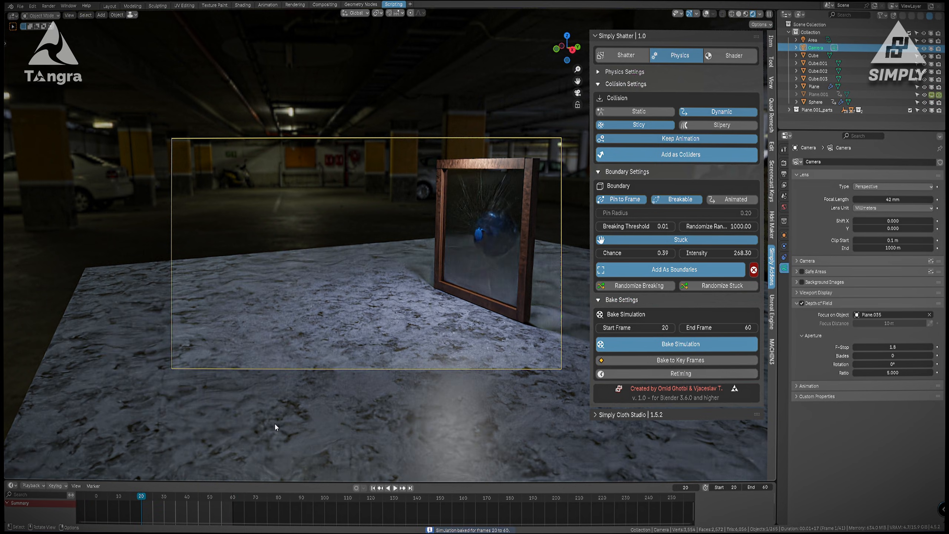
# Select a glass shard near the impact point and play the baked shatter close up on the frame.
pyautogui.click(508, 245)
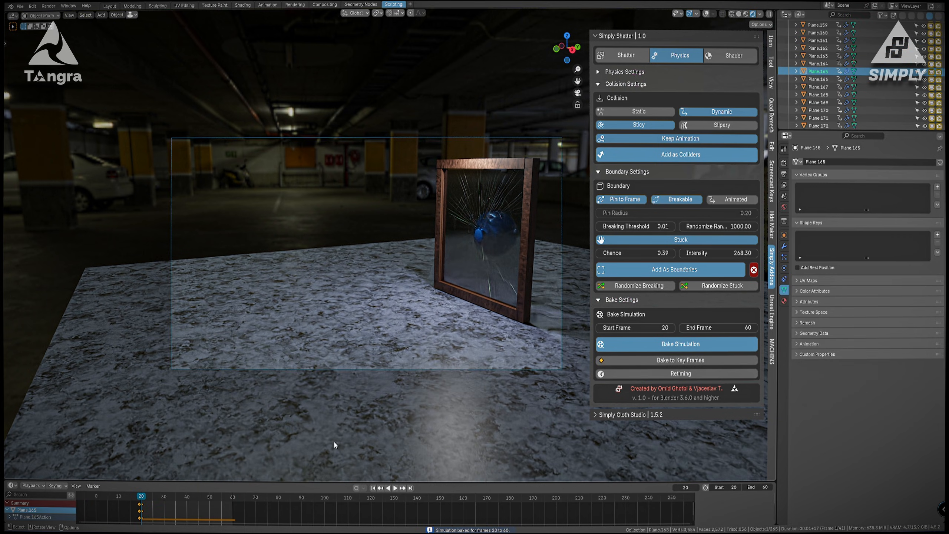
pyautogui.scroll(4, 498, 245)
pyautogui.keyDown('shift'); pyautogui.moveTo(419, 250); pyautogui.dragTo(184, 294, button='middle'); pyautogui.keyUp('shift')
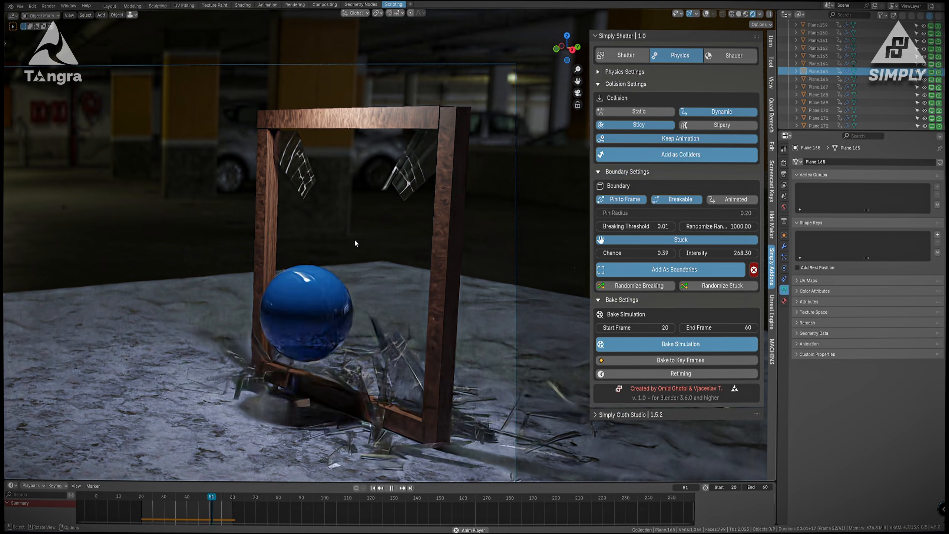
pyautogui.press('space')
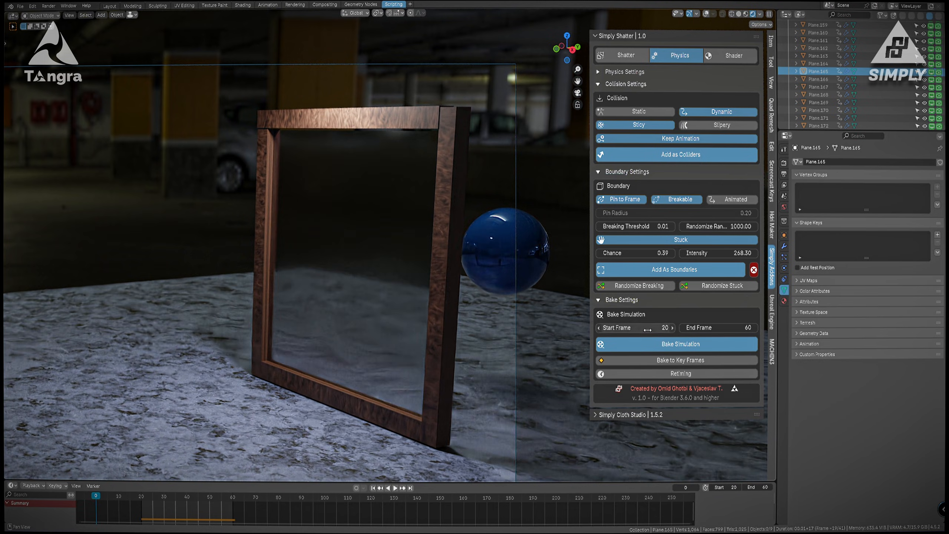
# Rebake the simulation with start frame 1 and end frame 60, and play it through to frame 59.
pyautogui.write('1')
pyautogui.press('Return')
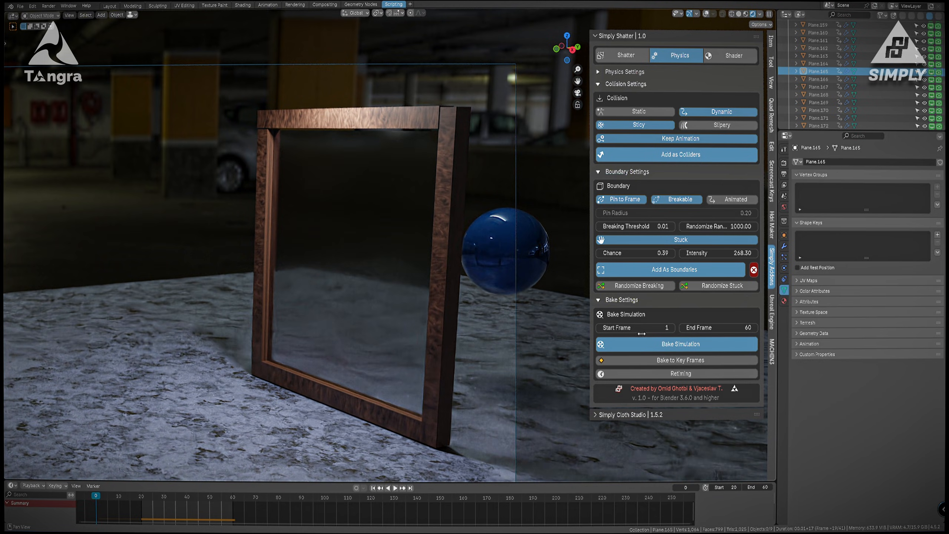
pyautogui.click(680, 344)
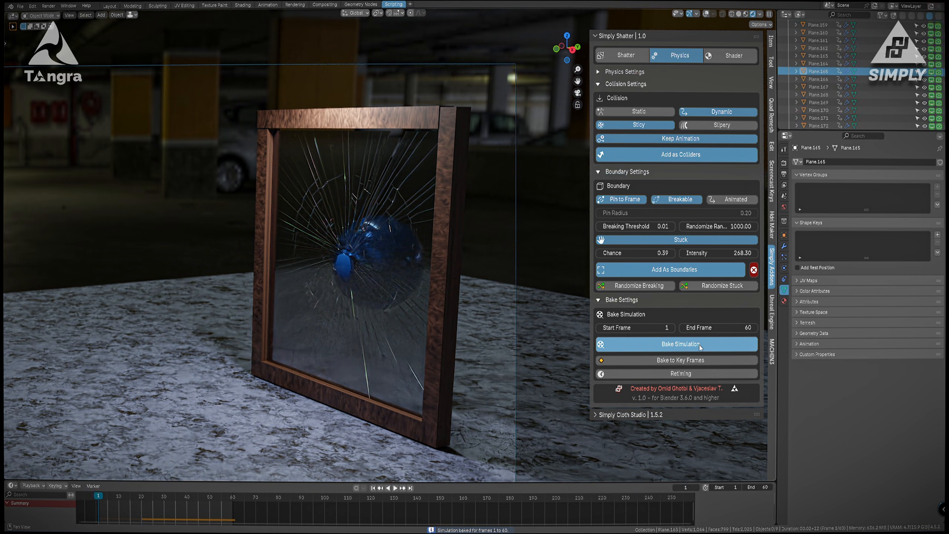
pyautogui.press('space')
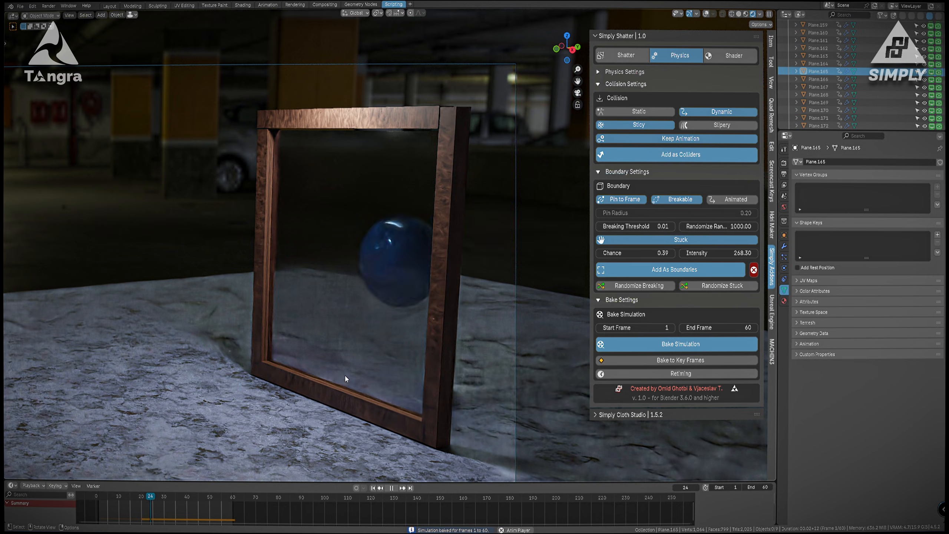
pyautogui.press('space')
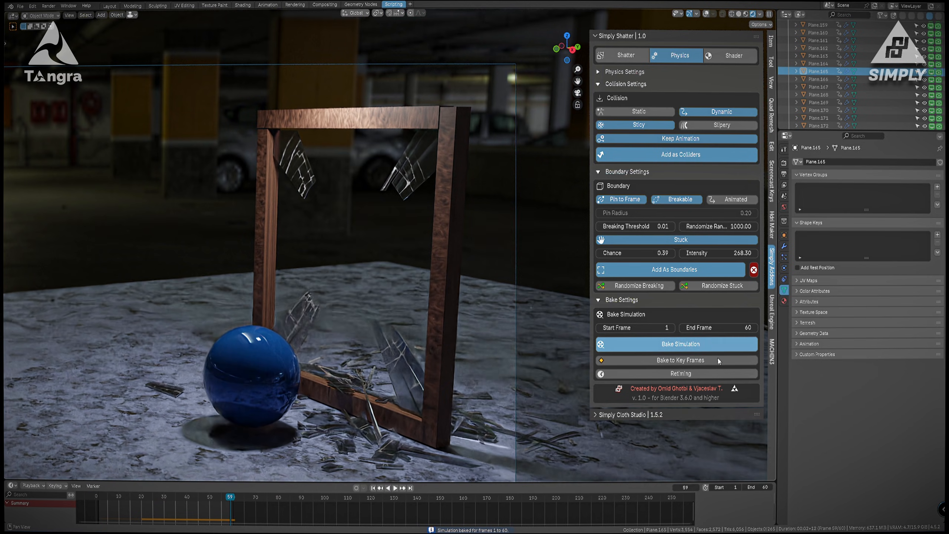
# Delete all rigid body bakes in the scene settings and bake frames 1 to 60 again, checking the playback.
pyautogui.click(785, 196)
pyautogui.click(921, 399)
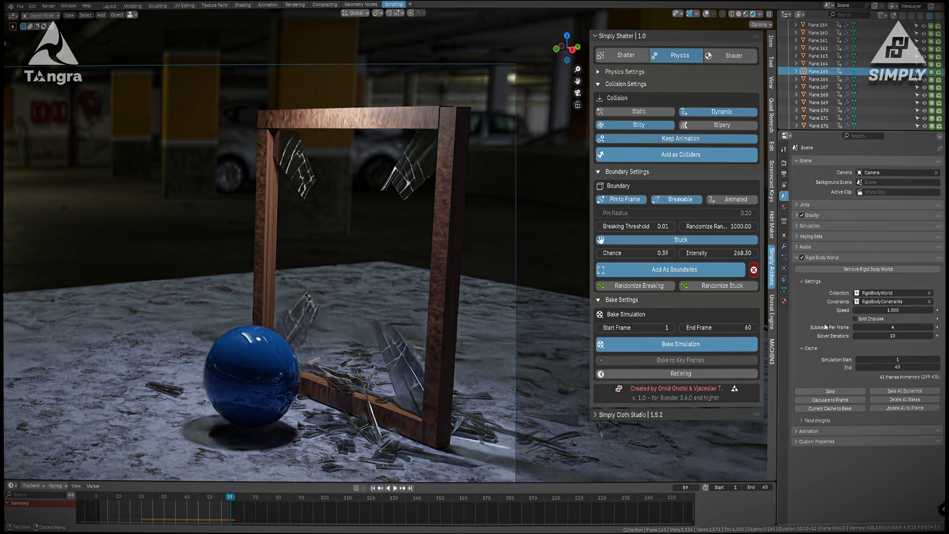
pyautogui.click(695, 350)
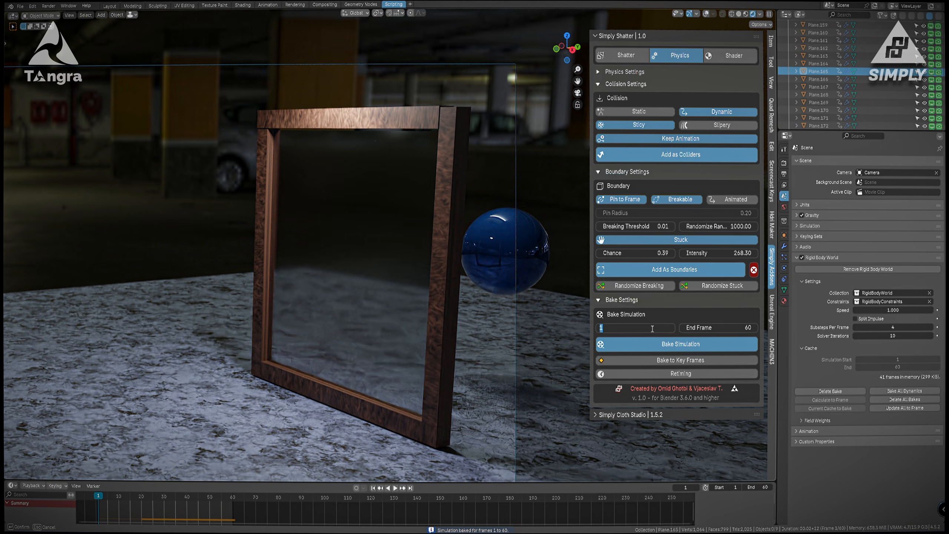
pyautogui.click(724, 328)
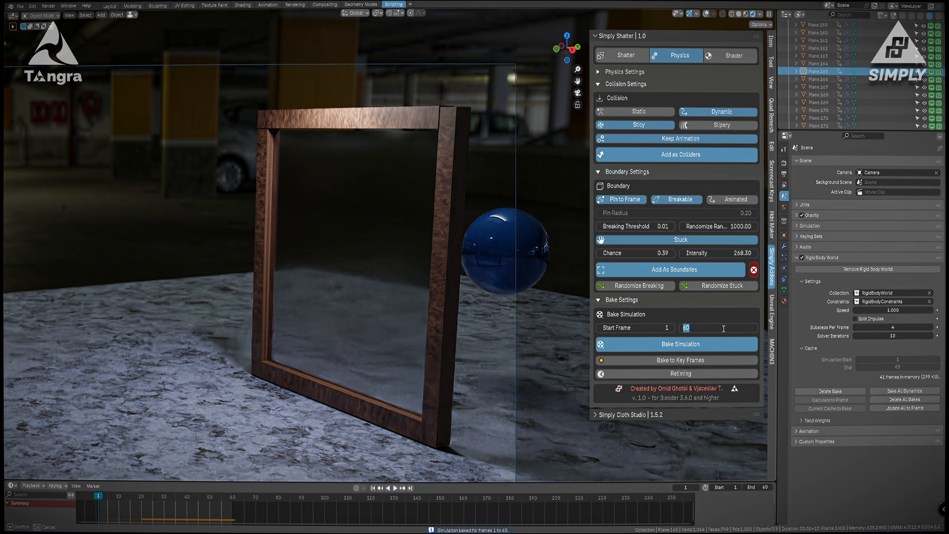
pyautogui.click(713, 345)
pyautogui.press('space')
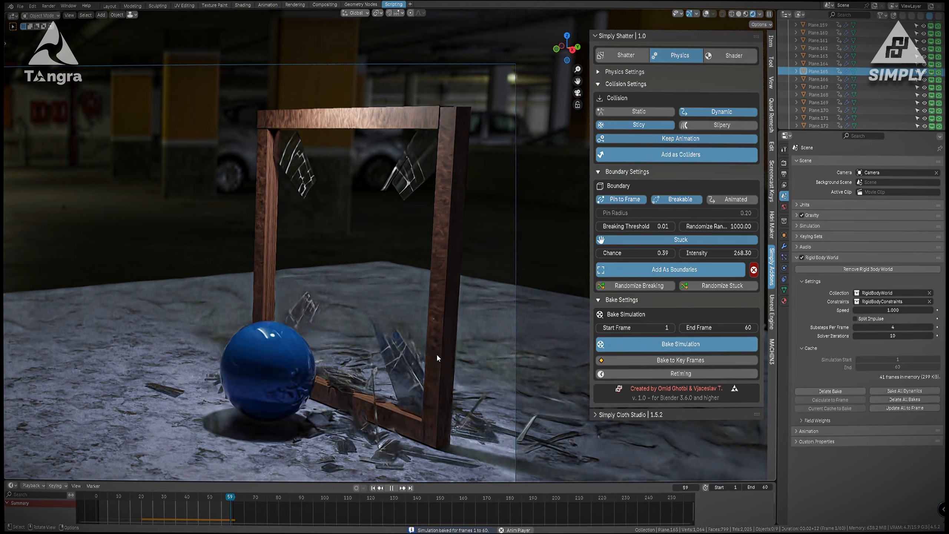
pyautogui.press('space')
# Delete all rigid body bakes and test the unbaked simulation, selecting the glass objects around the playback.
pyautogui.click(896, 402)
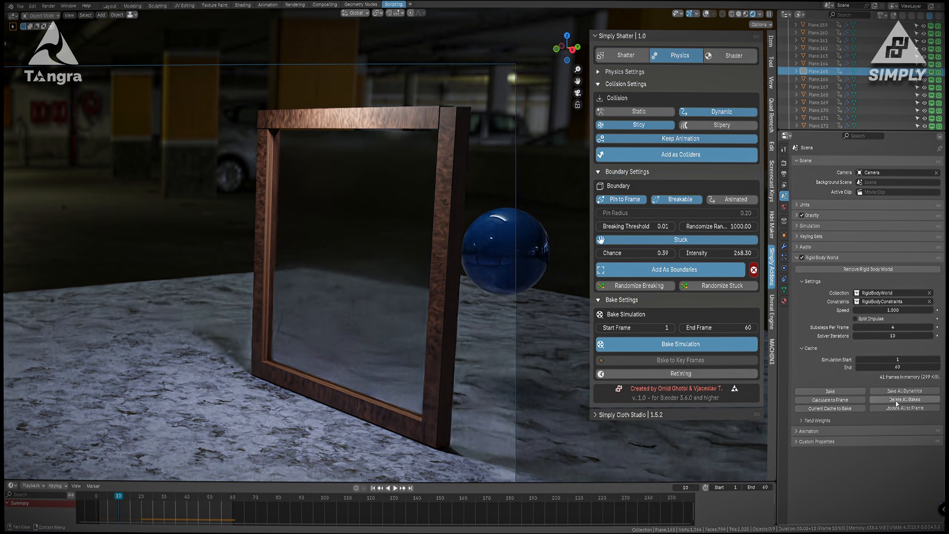
pyautogui.click(390, 271)
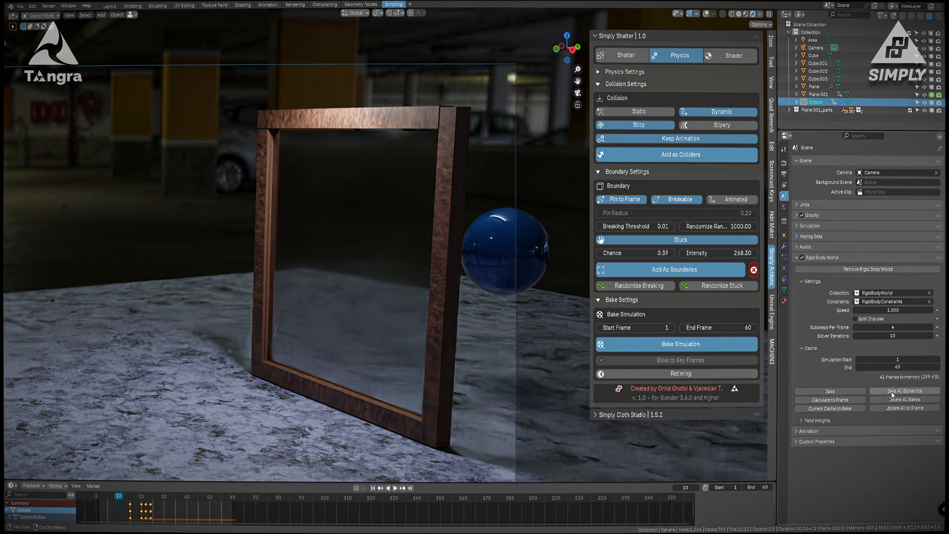
pyautogui.click(426, 218)
pyautogui.press('space')
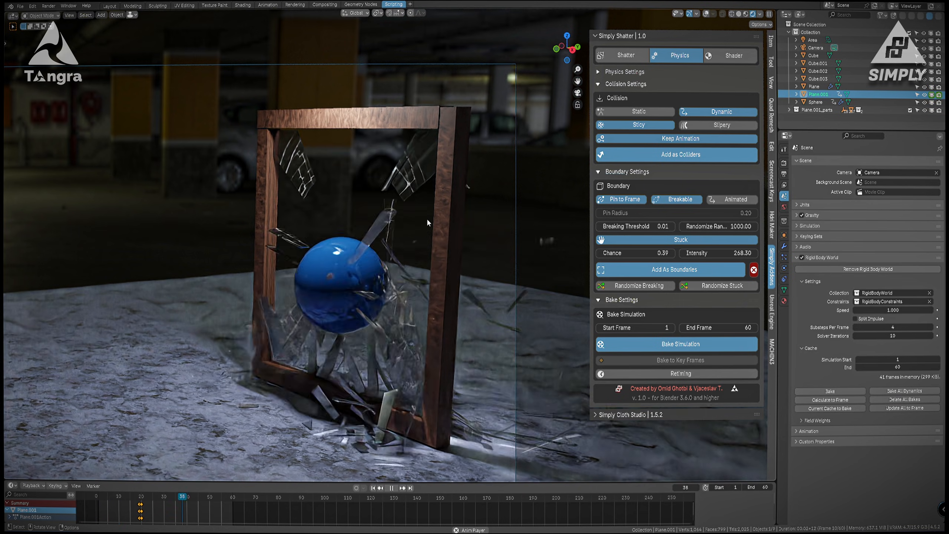
pyautogui.press('space')
pyautogui.click(401, 181)
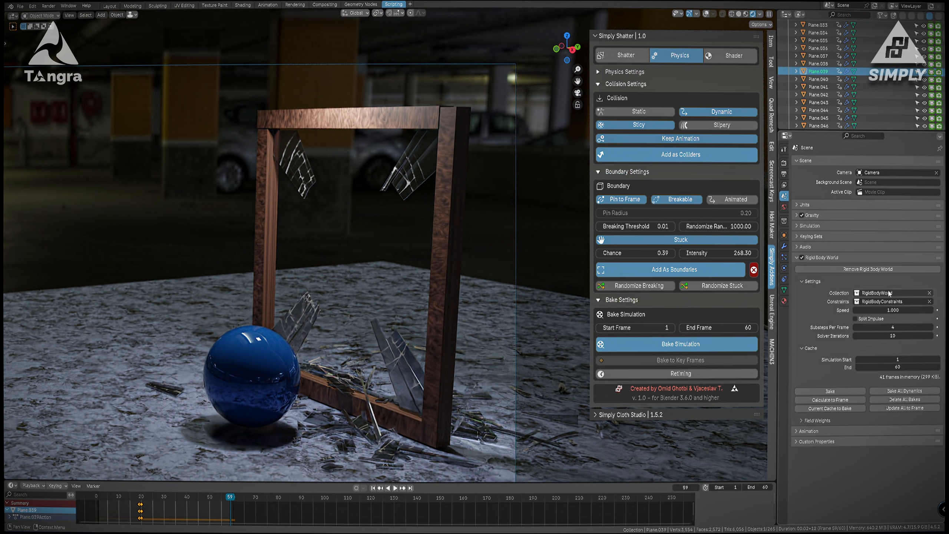
# Enable Split Impulse for the rigid body world and replay the simulation with all bakes deleted.
pyautogui.click(882, 318)
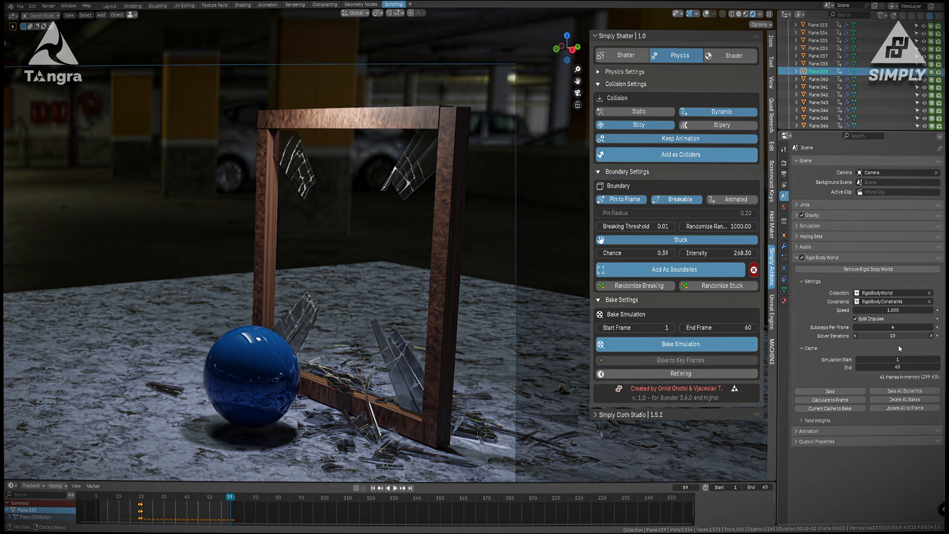
pyautogui.click(906, 400)
pyautogui.press('space')
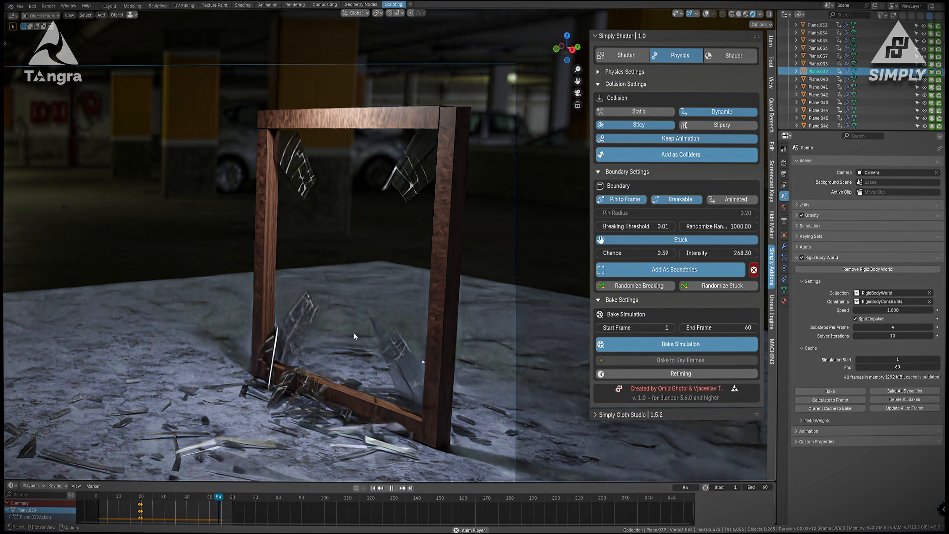
pyautogui.press('space')
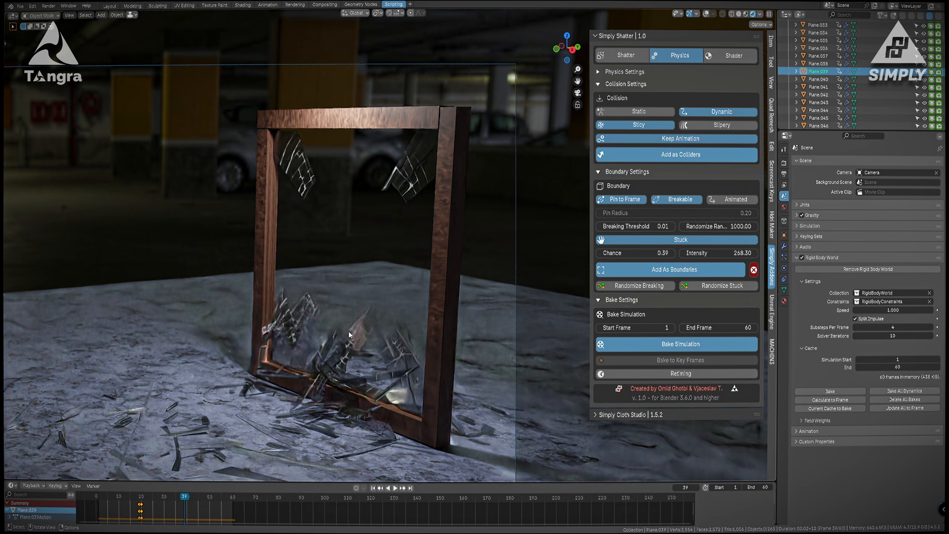
# Bake the simulation for frames 1 to 60 with Split Impulse on and play it to frame 45 to check the shards.
pyautogui.click(670, 344)
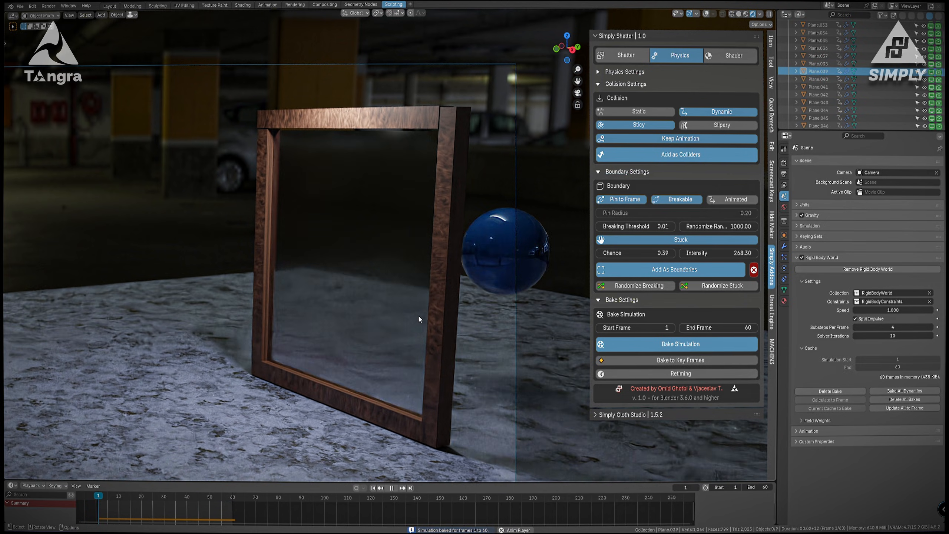
pyautogui.press('space')
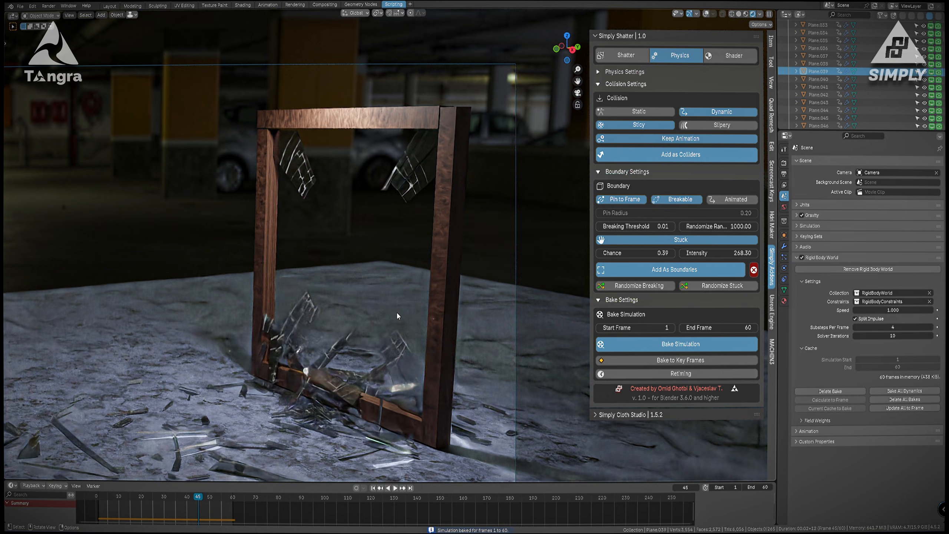
pyautogui.scroll(-2, 391, 312)
pyautogui.keyDown('shift'); pyautogui.moveTo(382, 312); pyautogui.dragTo(400, 298, button='middle'); pyautogui.keyUp('shift')
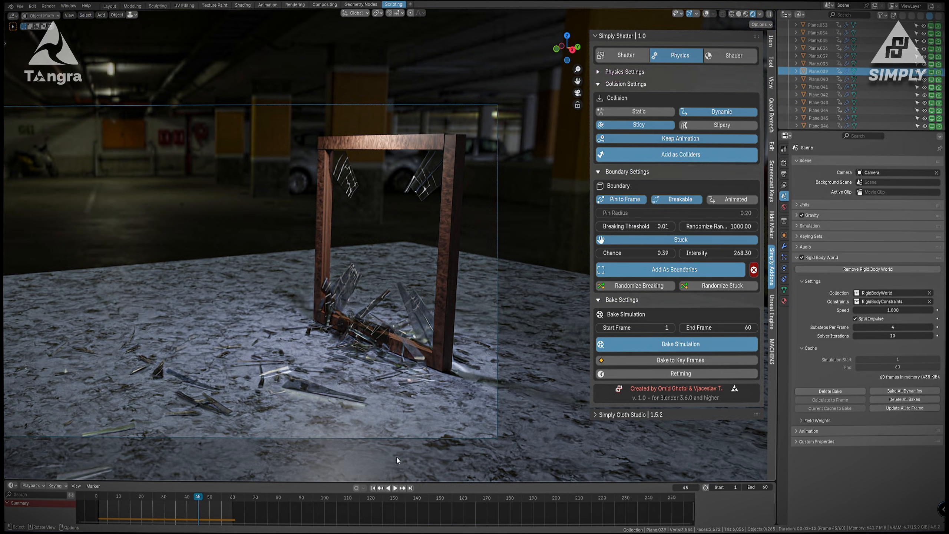
# Enable Retiming at 13.33% and extend the scene's end frame to 455, playing the slowed animation to frame 141.
pyautogui.click(687, 374)
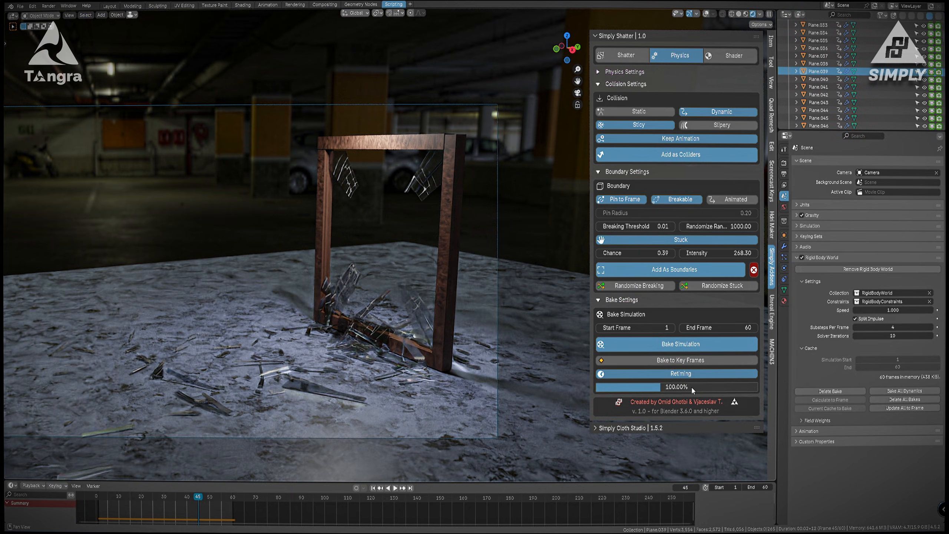
pyautogui.moveTo(628, 387); pyautogui.dragTo(603, 387)
pyautogui.press('space')
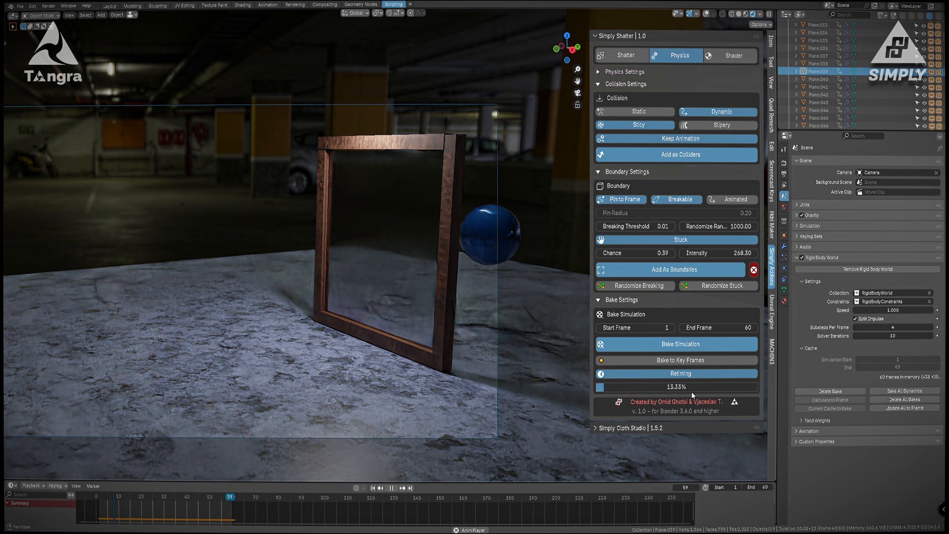
pyautogui.moveTo(762, 487); pyautogui.dragTo(800, 487)
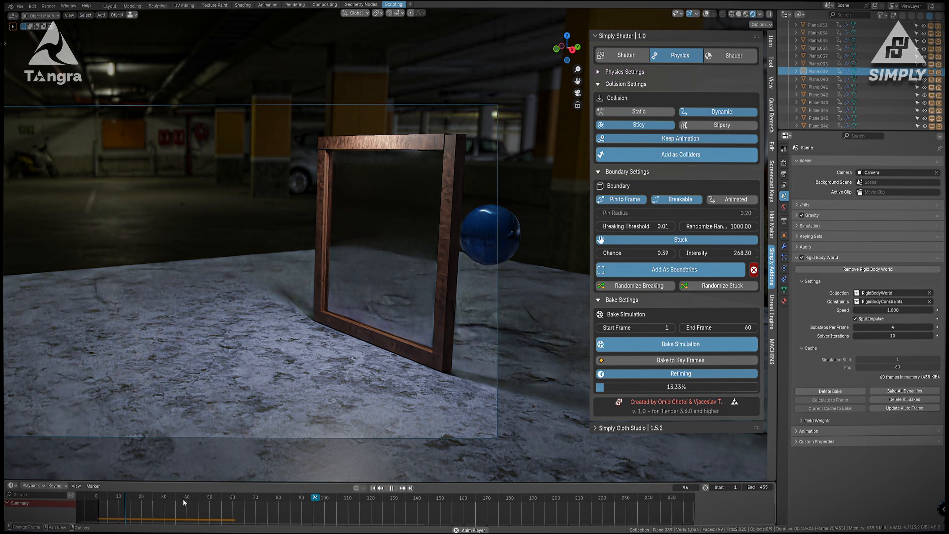
pyautogui.press('space')
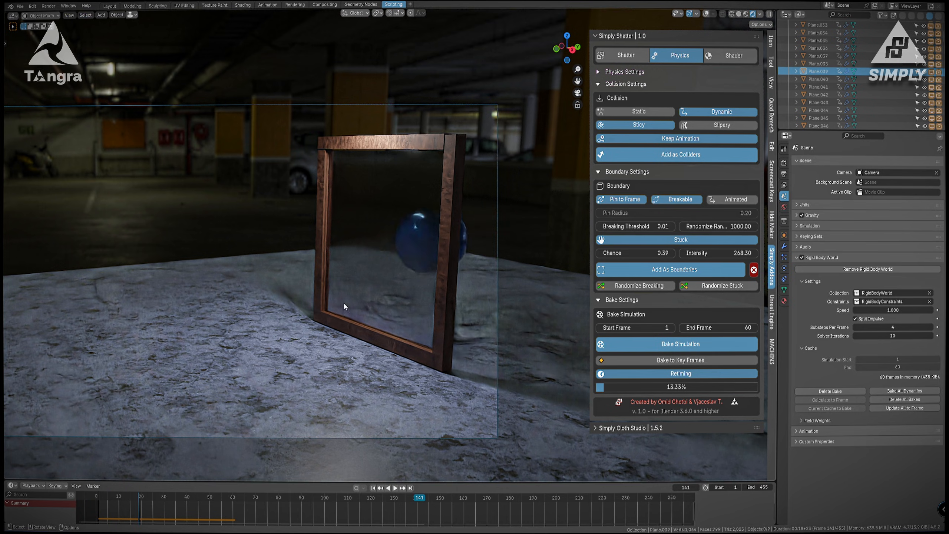
# Play the slow-motion impact from frame 141 up close, pausing at frame 181 to look at the flying shards.
pyautogui.scroll(6, 362, 295)
pyautogui.press('space')
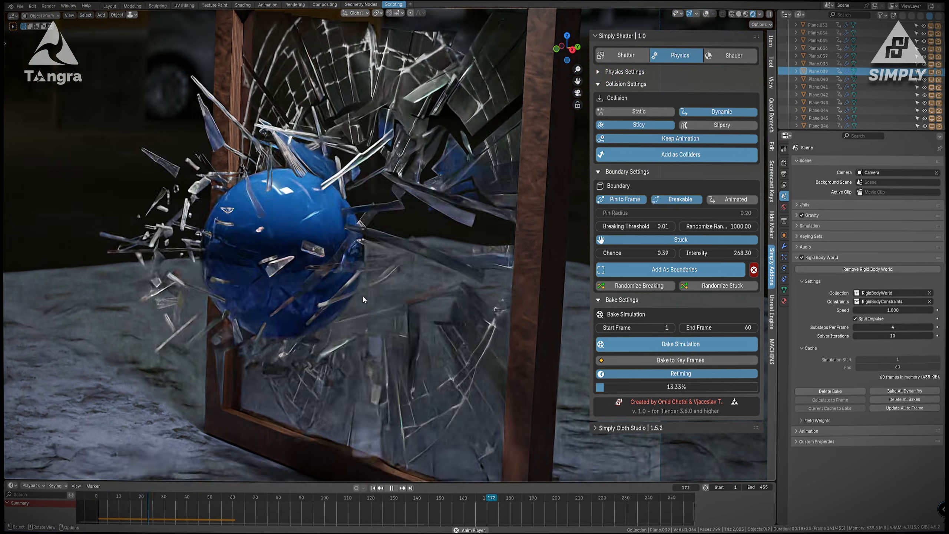
pyautogui.moveTo(298, 275); pyautogui.dragTo(336, 275, button='middle')
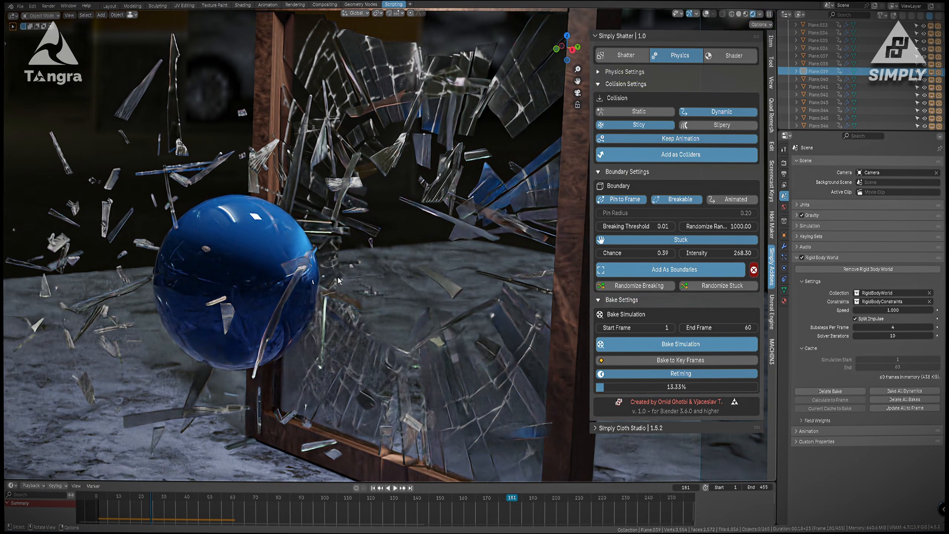
pyautogui.press('space')
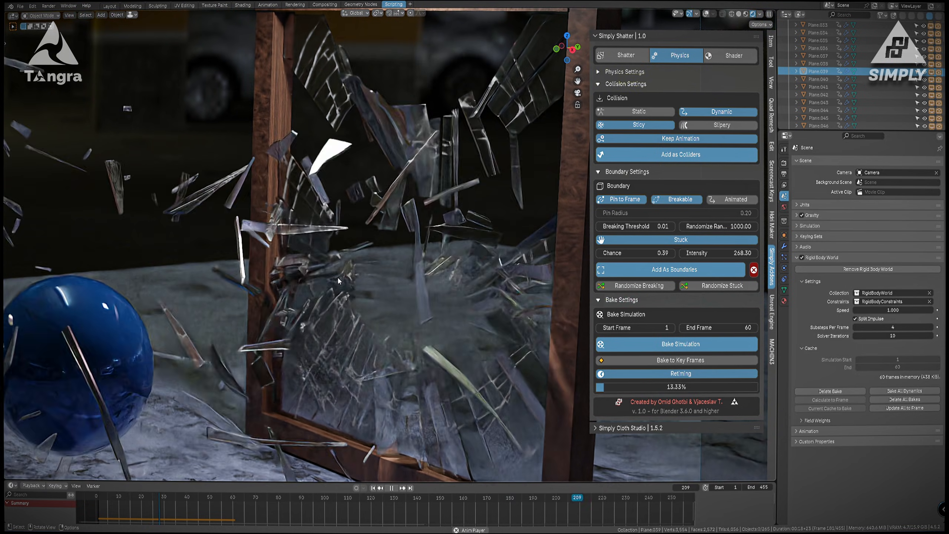
# Scrub back to frame 155 and examine the shards breaking around the blue ball up close.
pyautogui.moveTo(581, 497); pyautogui.dragTo(453, 501)
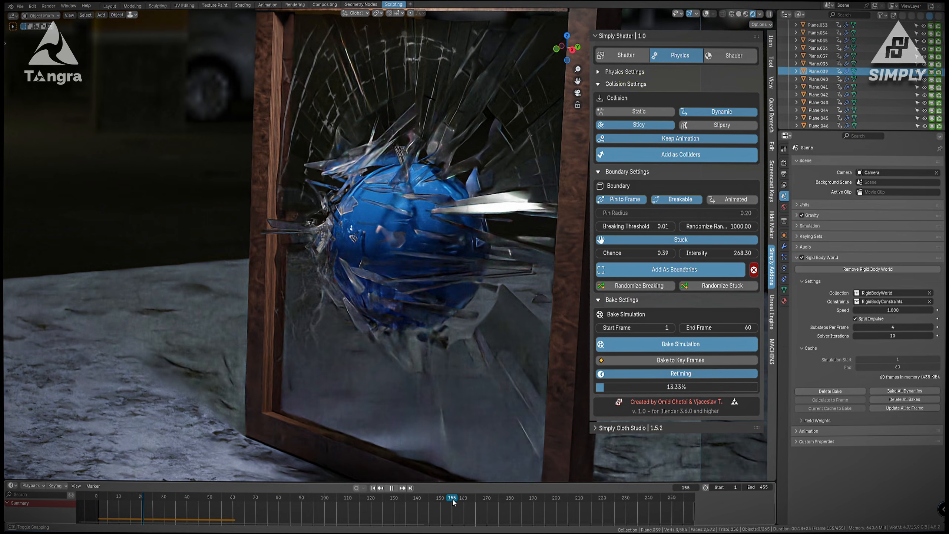
pyautogui.moveTo(346, 274); pyautogui.dragTo(328, 324, button='middle')
pyautogui.scroll(3, 362, 239)
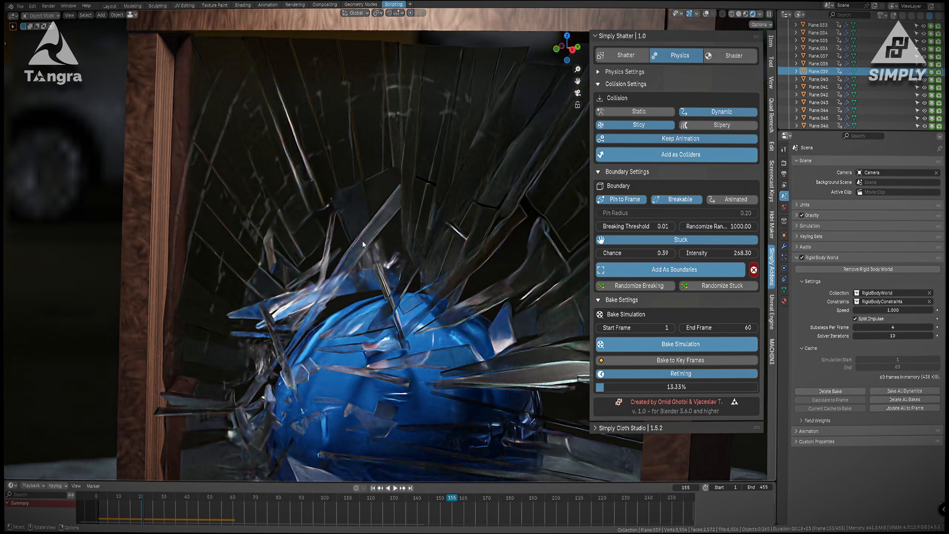
pyautogui.scroll(3, 364, 252)
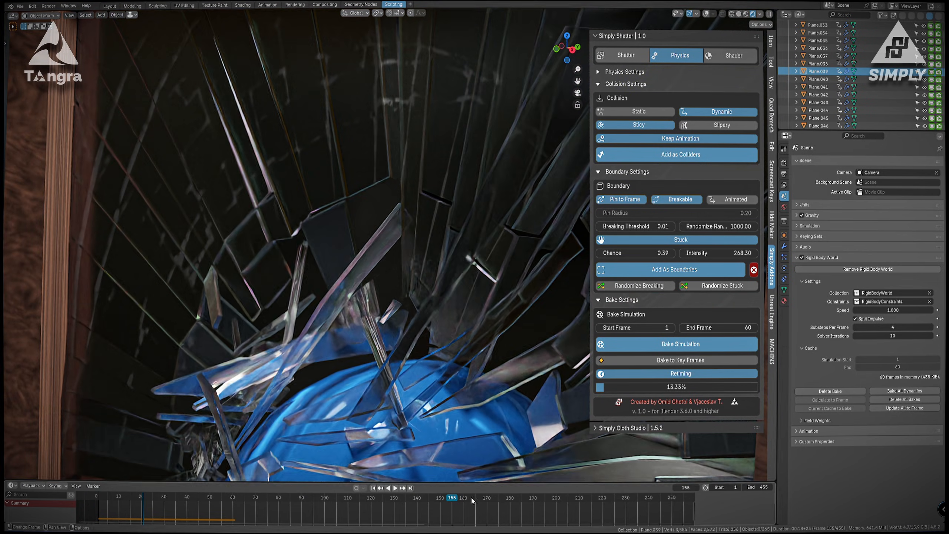
# Scrub forward to frame 171 and examine the glass shards flying over the blue ball up close.
pyautogui.moveTo(449, 500); pyautogui.dragTo(489, 502)
pyautogui.keyDown('shift'); pyautogui.moveTo(306, 321); pyautogui.dragTo(549, 214, button='middle'); pyautogui.keyUp('shift')
pyautogui.scroll(4, 353, 175)
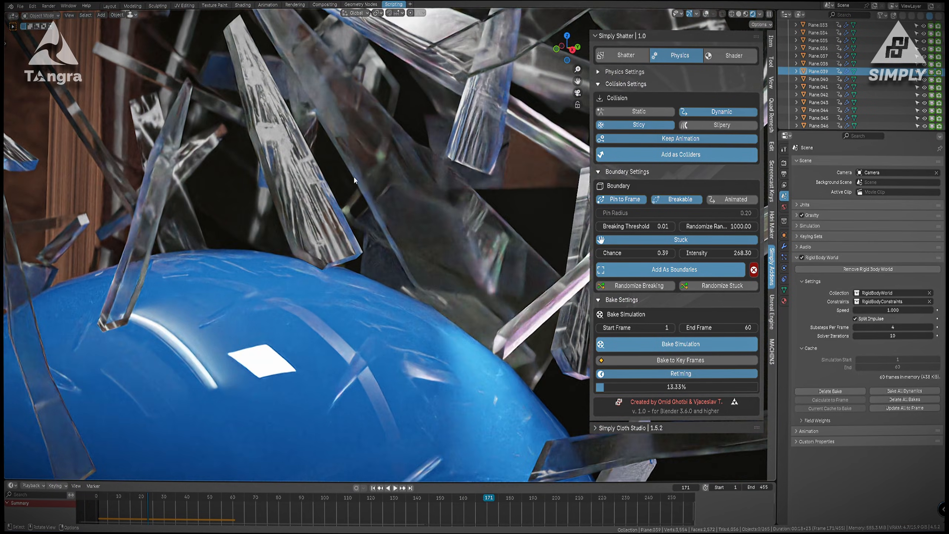
pyautogui.scroll(-5, 415, 225)
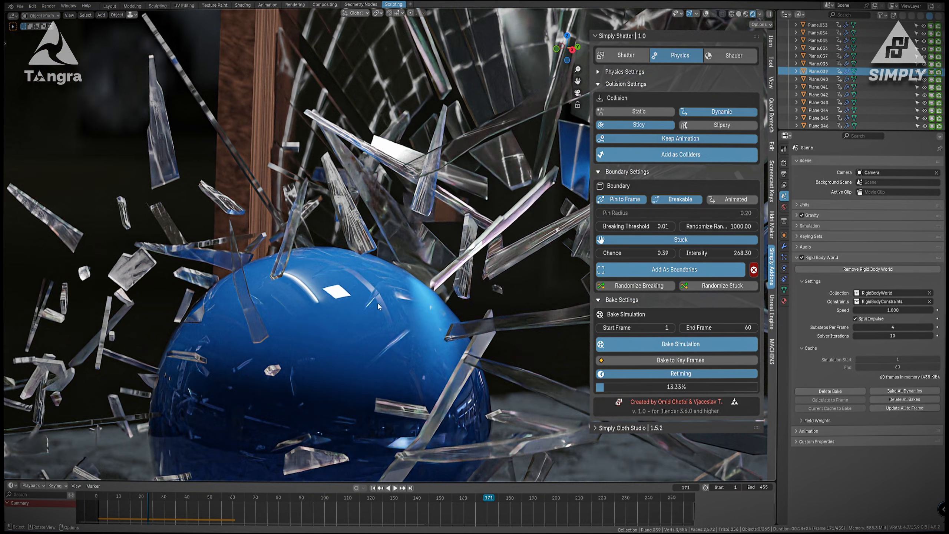
pyautogui.keyDown('shift'); pyautogui.moveTo(405, 282); pyautogui.dragTo(361, 251, button='middle'); pyautogui.keyUp('shift')
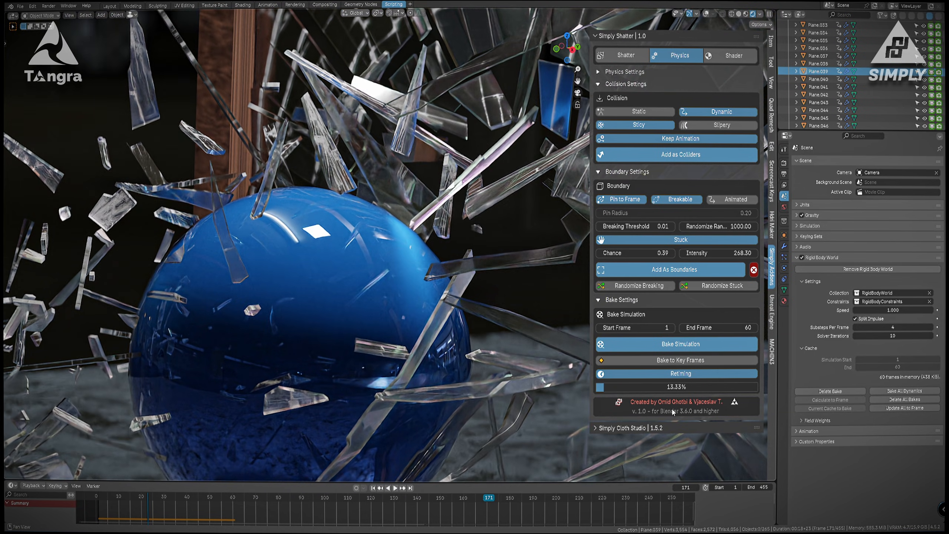
# Return to the camera view, play the shattering past frame 242 and scrub back to frame 199.
pyautogui.press('KP_0')
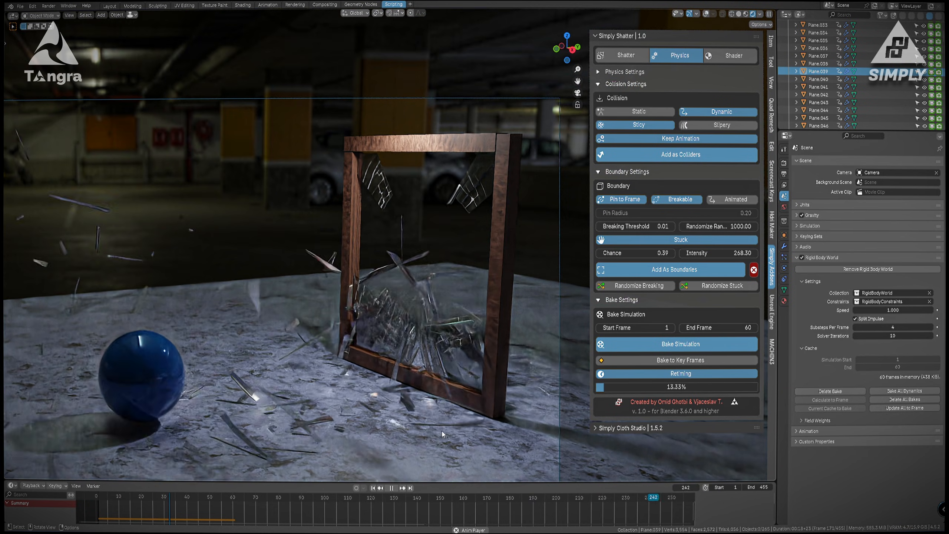
pyautogui.click(672, 498)
pyautogui.moveTo(634, 505); pyautogui.dragTo(554, 491)
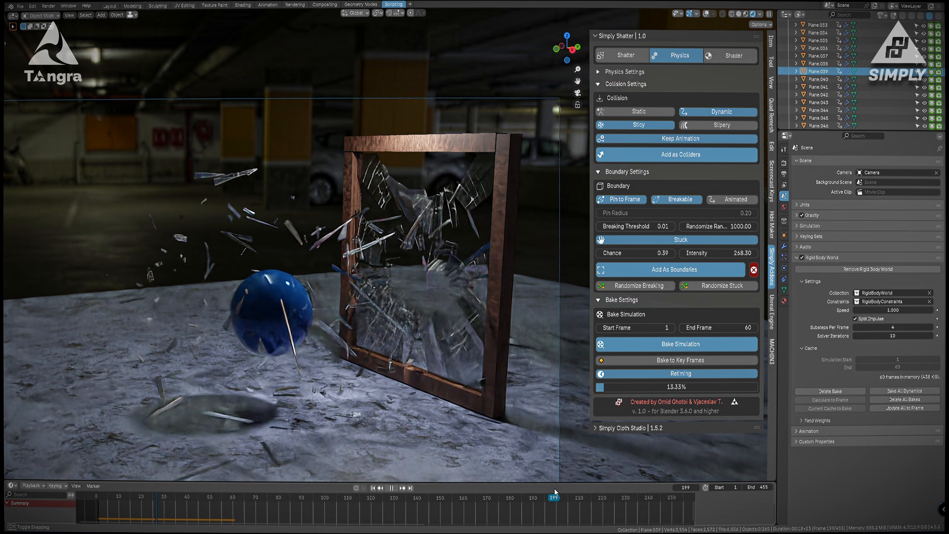
# Set the glass material's Light Blending to 4.944 and step a few frames onward to check the shards.
pyautogui.click(725, 55)
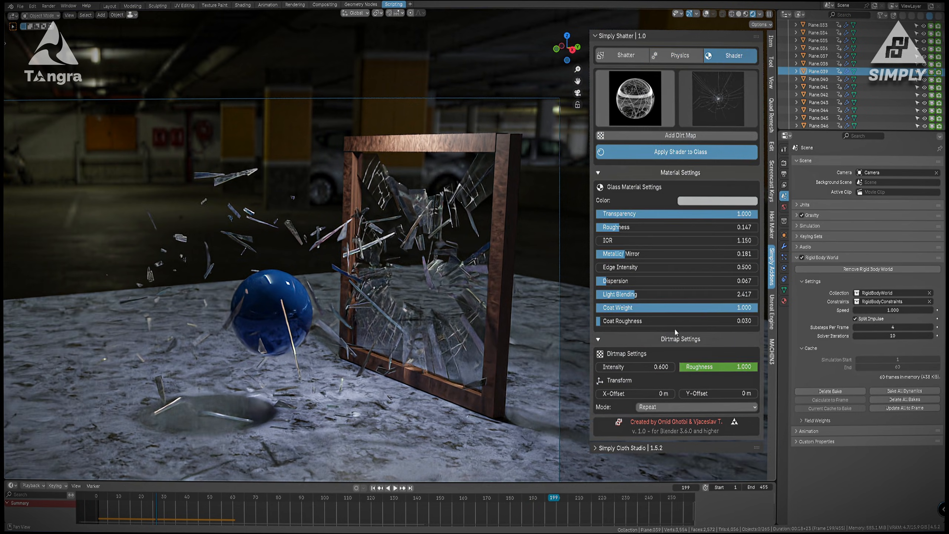
pyautogui.moveTo(628, 300); pyautogui.dragTo(671, 299)
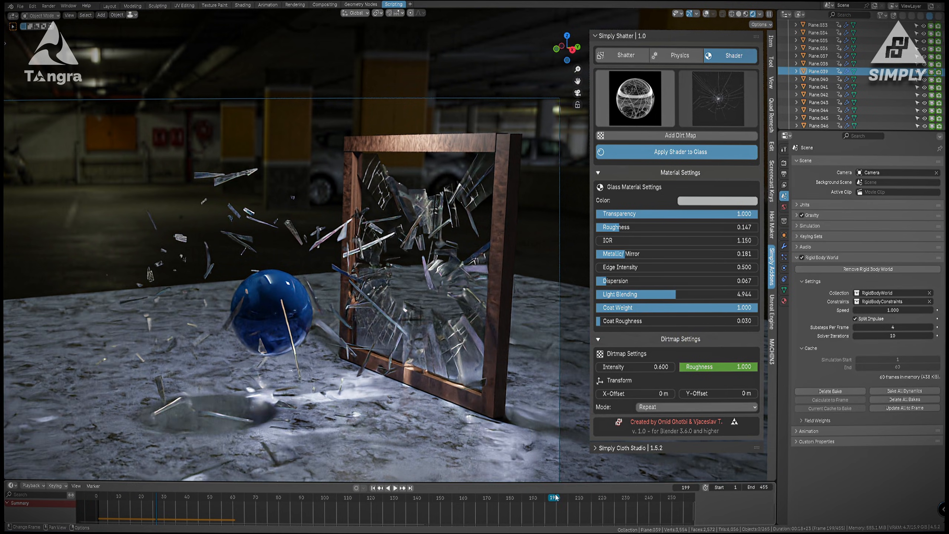
pyautogui.moveTo(553, 492); pyautogui.dragTo(565, 473)
pyautogui.press('space')
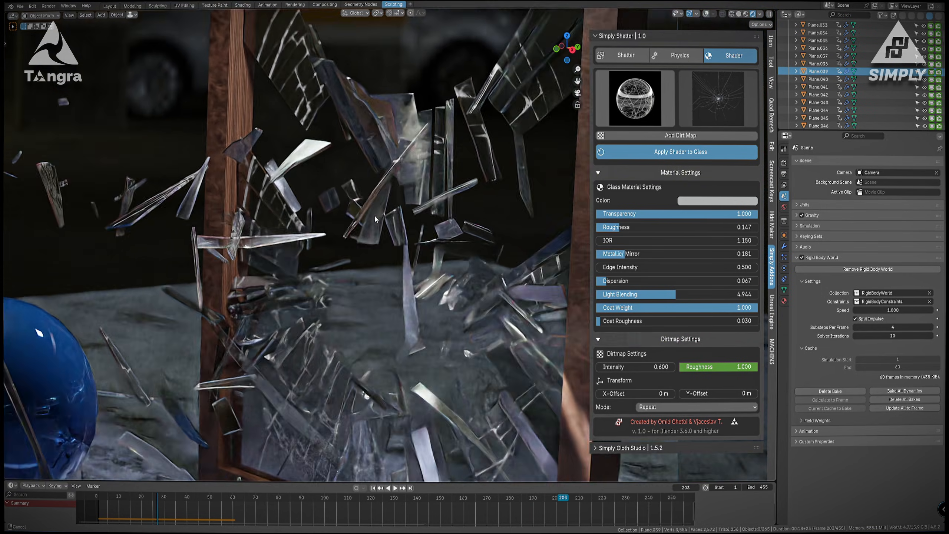
# Scrub the impact through to frame 222 and check the broken glass in the frame against the whole scene.
pyautogui.click(500, 498)
pyautogui.moveTo(500, 498); pyautogui.dragTo(609, 478)
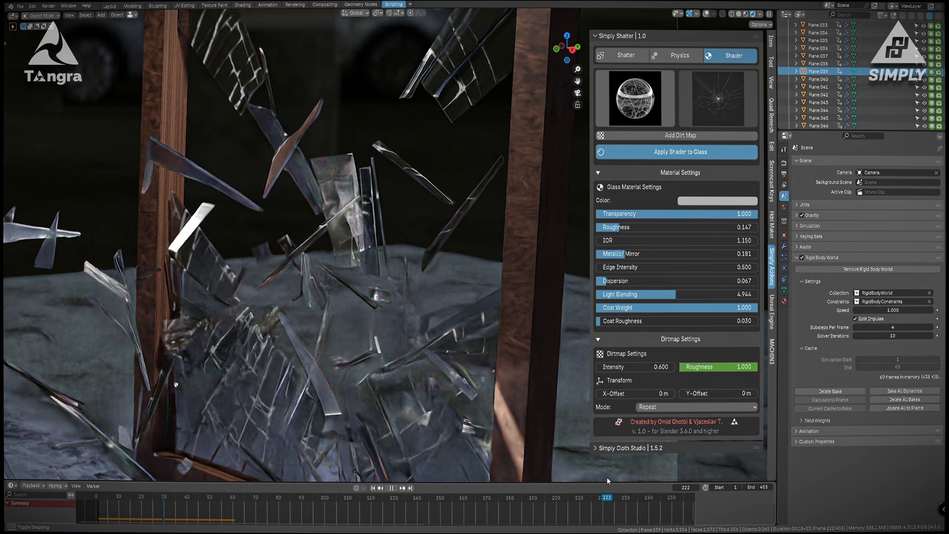
pyautogui.scroll(-4, 473, 256)
pyautogui.keyDown('shift'); pyautogui.moveTo(340, 321); pyautogui.dragTo(479, 285, button='middle'); pyautogui.keyUp('shift')
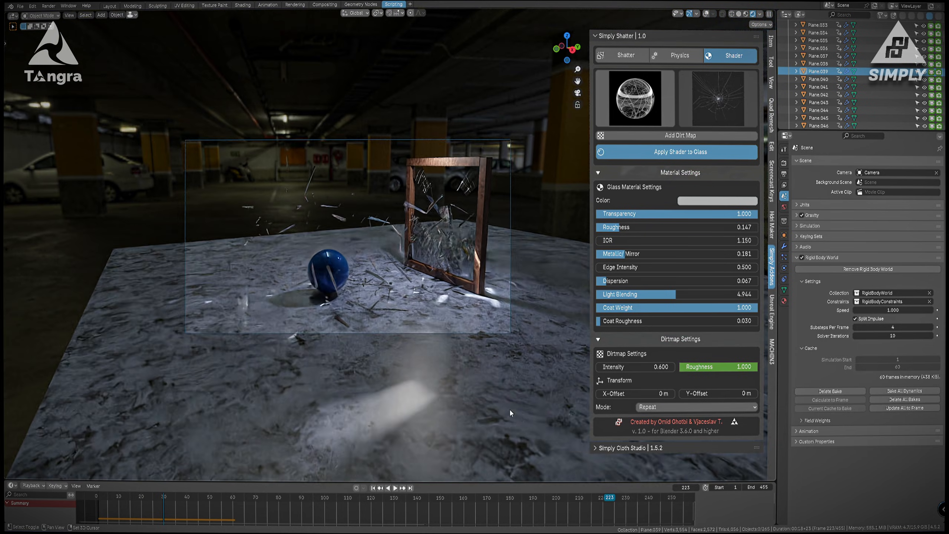
# Scrub on to frame 254, go back before the impact and play the animation to frame 147.
pyautogui.keyDown('shift'); pyautogui.moveTo(509, 407); pyautogui.dragTo(499, 411, button='middle'); pyautogui.keyUp('shift')
pyautogui.moveTo(611, 511); pyautogui.dragTo(682, 503)
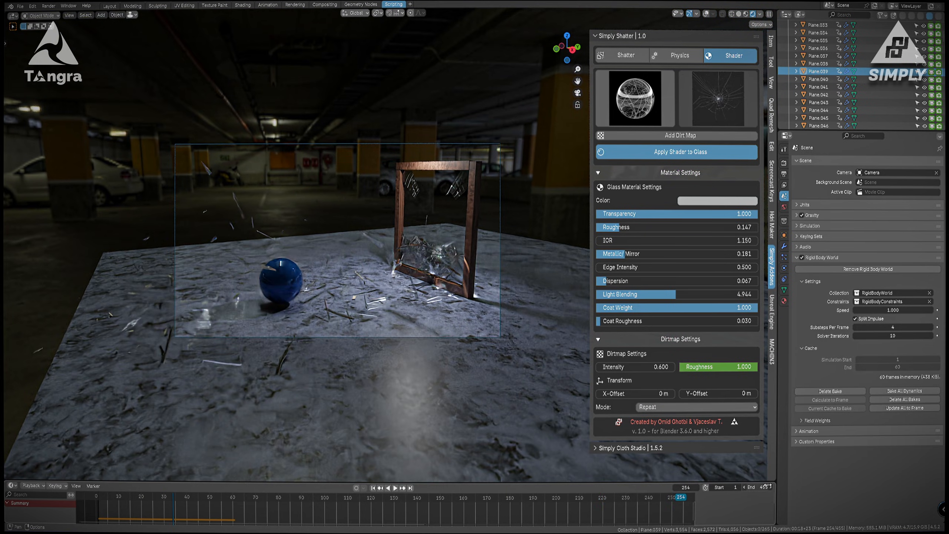
pyautogui.moveTo(598, 506); pyautogui.dragTo(534, 506, button='middle')
pyautogui.moveTo(550, 500); pyautogui.dragTo(76, 506)
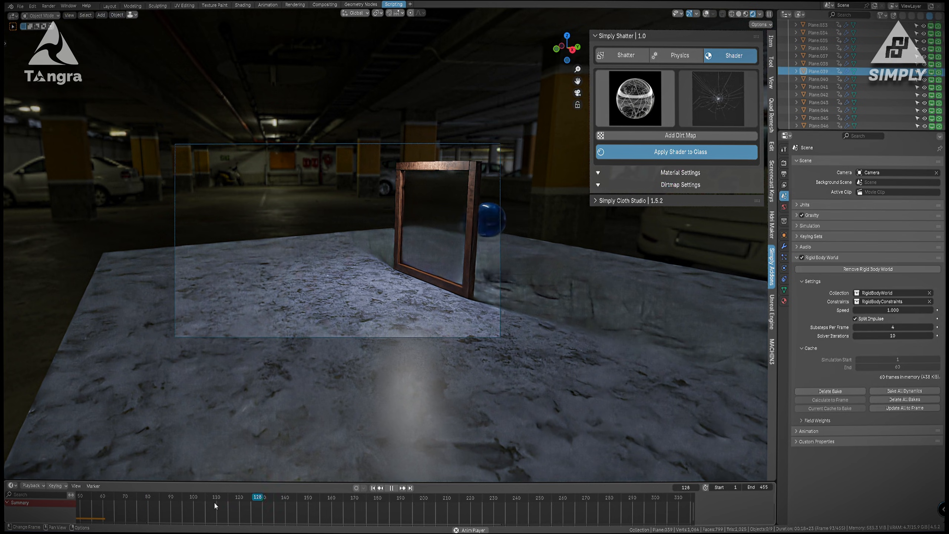
pyautogui.press('space')
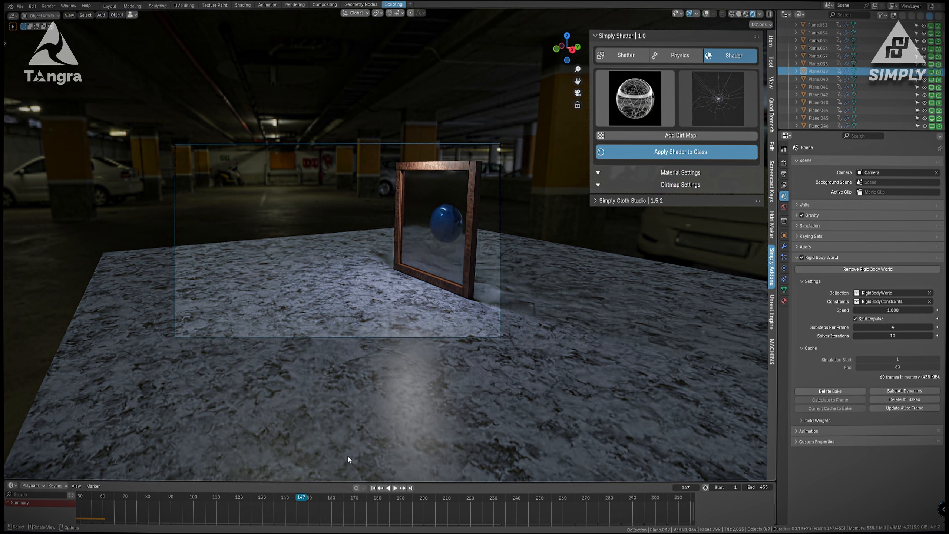
# Set the scene's start frame to 140 in the output frame range.
pyautogui.click(784, 163)
pyautogui.click(784, 174)
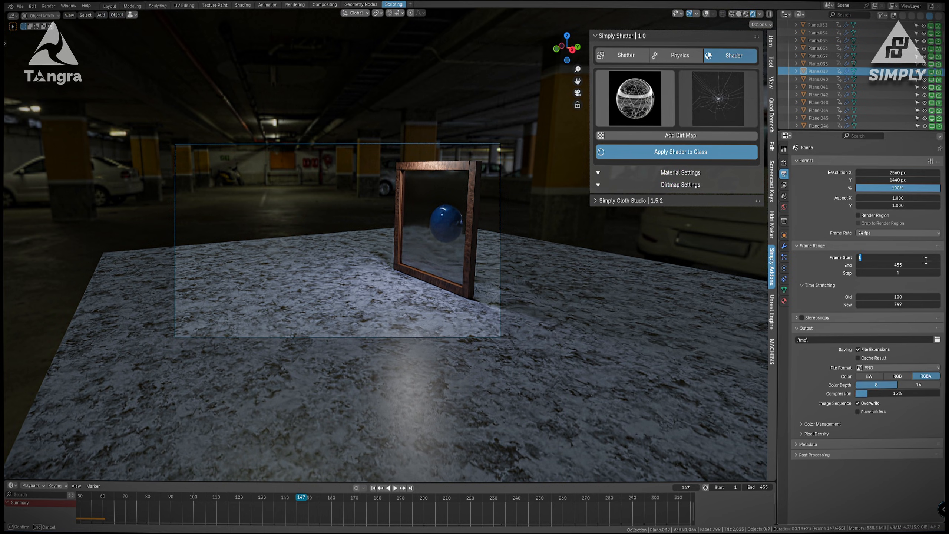
pyautogui.press('Return')
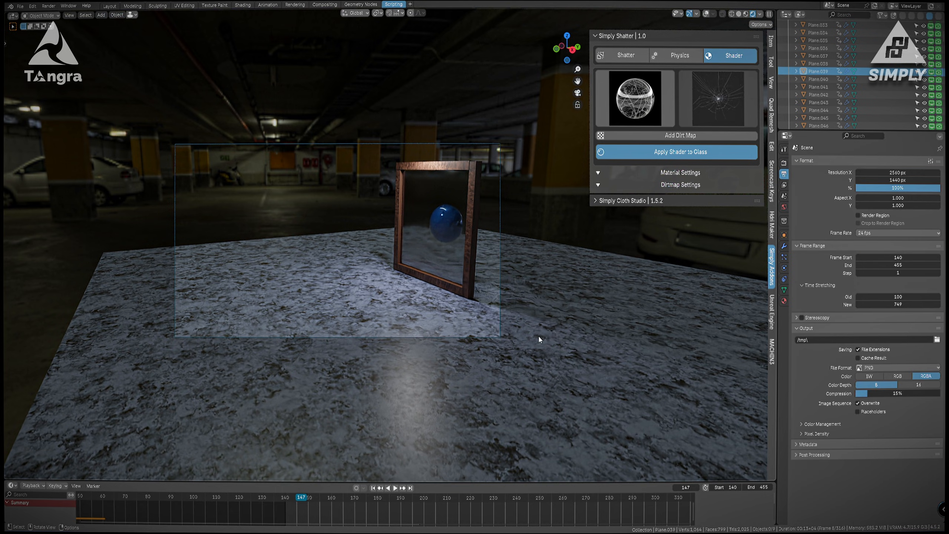
# Play the slow-motion shot through to its final frames and set the scene's end frame to 440.
pyautogui.press('space')
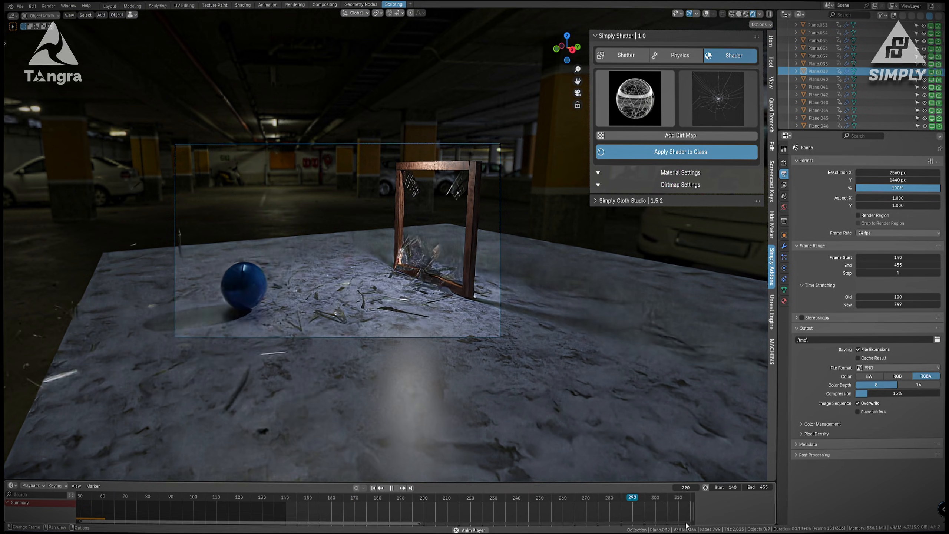
pyautogui.press('space')
pyautogui.moveTo(673, 511); pyautogui.dragTo(277, 514, button='middle')
pyautogui.press('space')
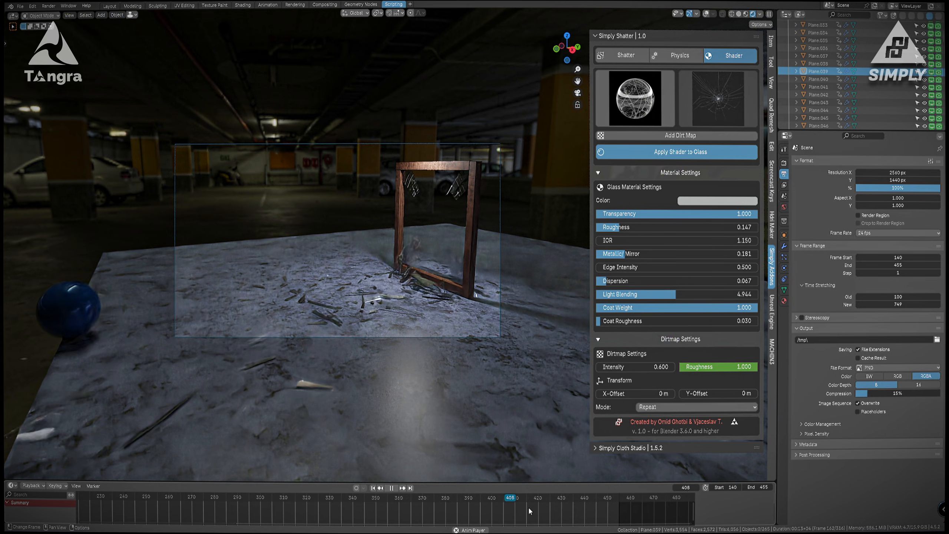
pyautogui.press('space')
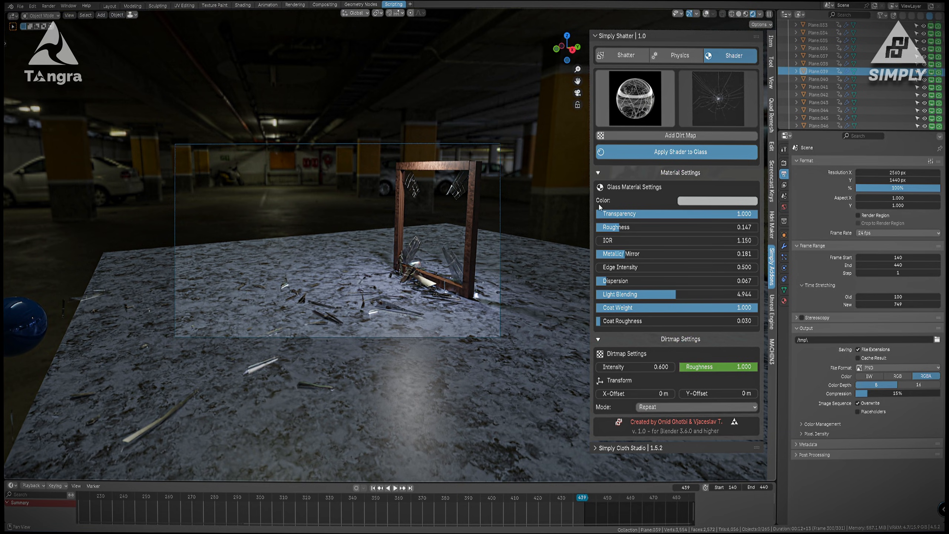
# Set the strength of the parking garage HDRI background to 1.000.
pyautogui.click(784, 208)
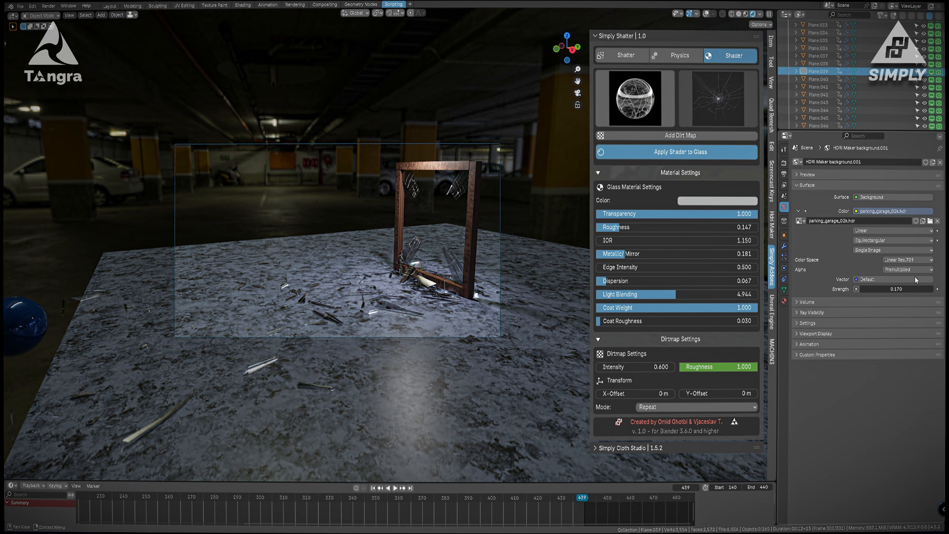
pyautogui.press('Return')
pyautogui.scroll(3, 330, 286)
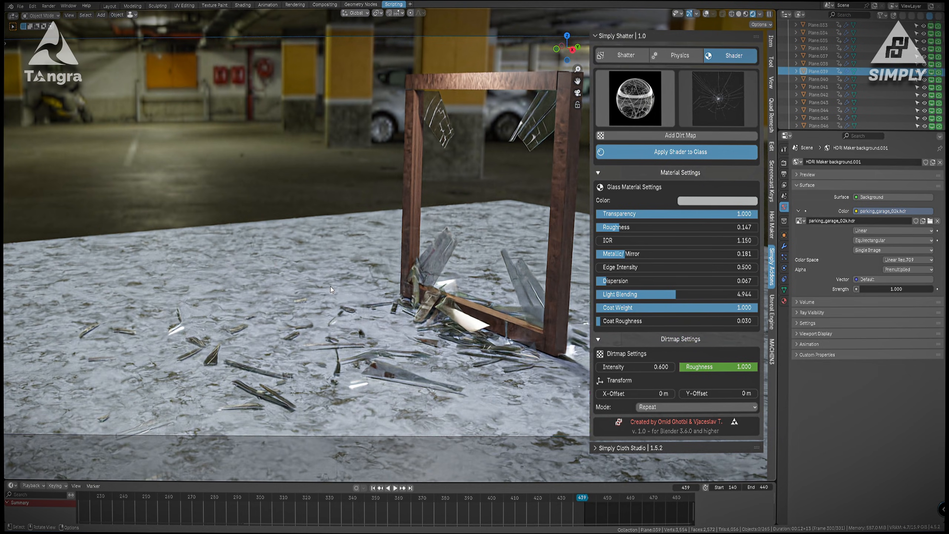
# Scrub back to frame 188 to check the glass impact under the changed background lighting.
pyautogui.moveTo(582, 497); pyautogui.dragTo(87, 495)
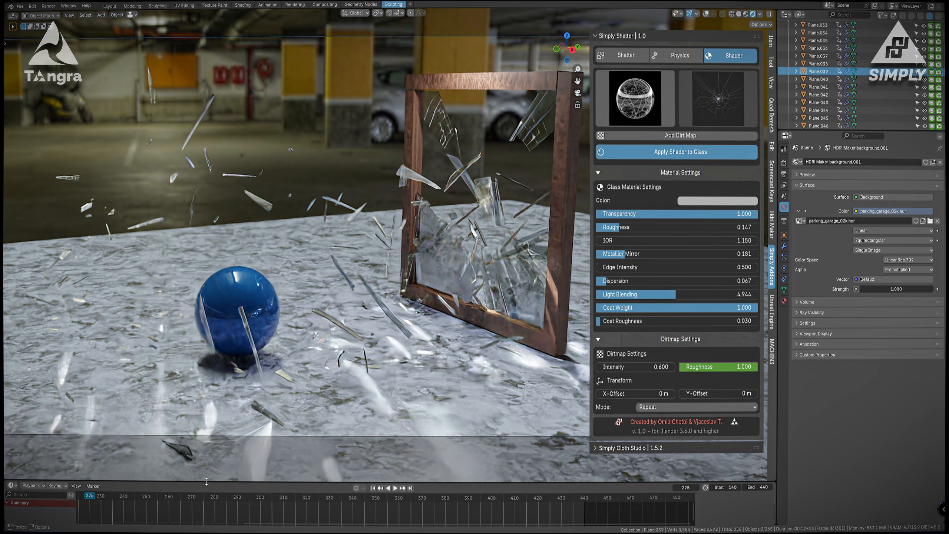
pyautogui.moveTo(159, 516); pyautogui.dragTo(399, 517, button='middle')
pyautogui.moveTo(328, 499); pyautogui.dragTo(246, 502)
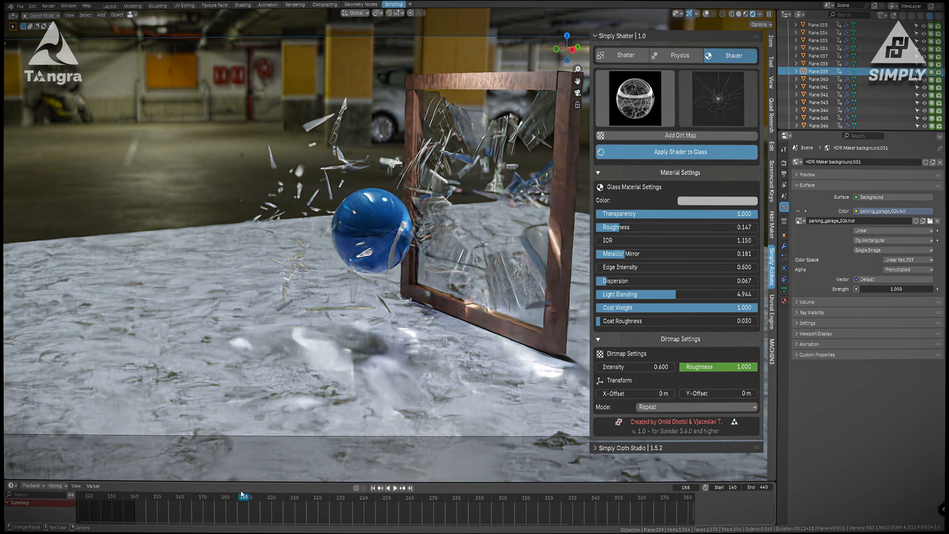
# Show the floor plane's material and split the viewport to open an Asset Browser with the Simply Fast - Materials library.
pyautogui.click(202, 322)
pyautogui.click(784, 300)
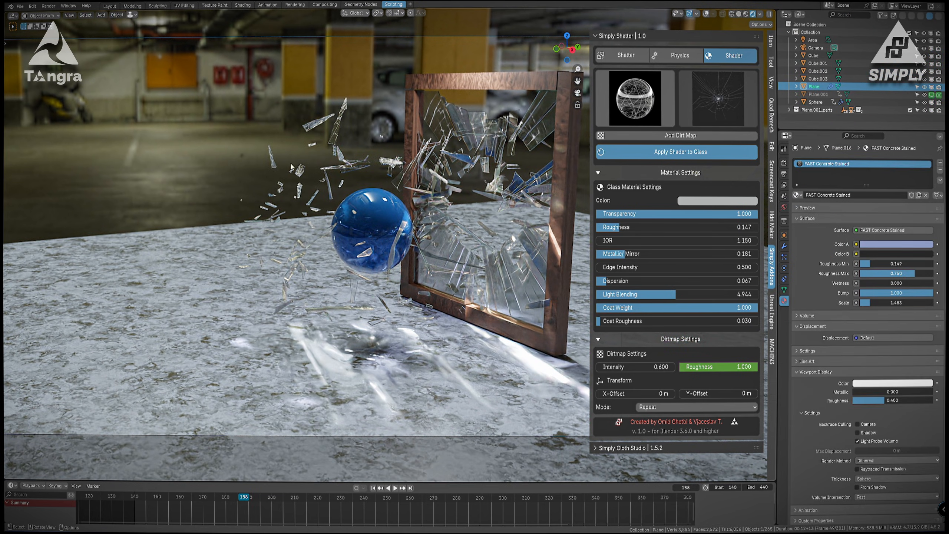
pyautogui.moveTo(5, 15); pyautogui.dragTo(312, 36)
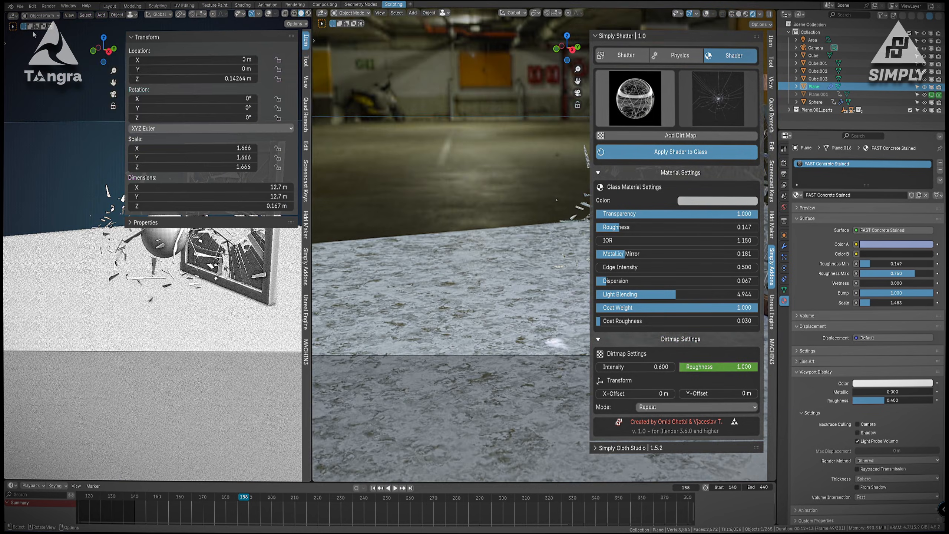
pyautogui.click(13, 16)
pyautogui.click(243, 60)
pyautogui.click(30, 29)
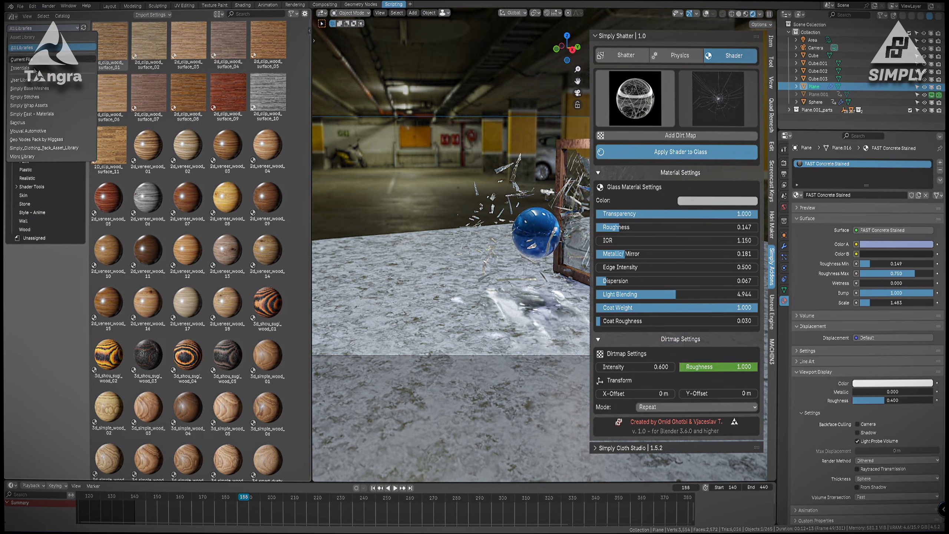
pyautogui.click(33, 114)
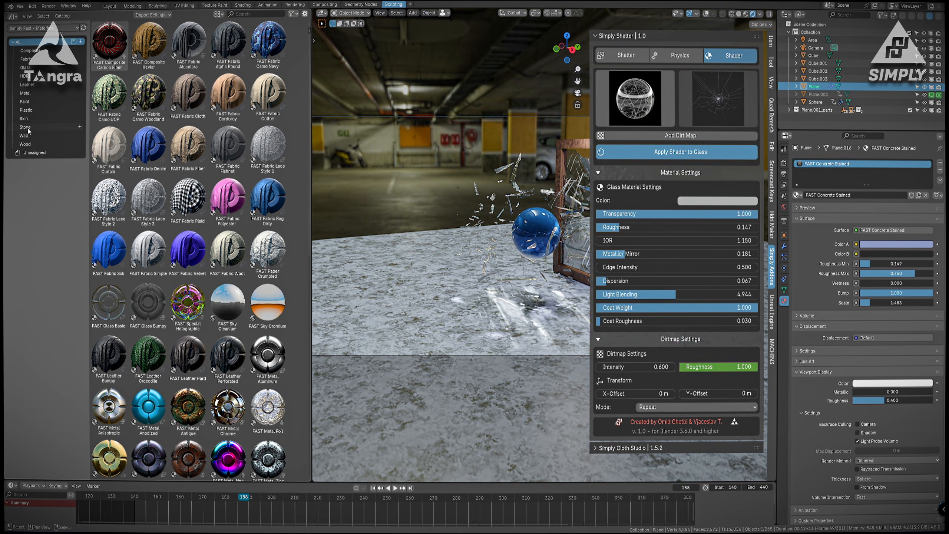
# Apply FAST Tiles Stone Black from the Stone category to the floor and scrub to frame 239 to check it.
pyautogui.click(26, 127)
pyautogui.moveTo(271, 183); pyautogui.dragTo(408, 304)
pyautogui.keyDown('shift'); pyautogui.moveTo(455, 277); pyautogui.dragTo(375, 256, button='middle'); pyautogui.keyUp('shift')
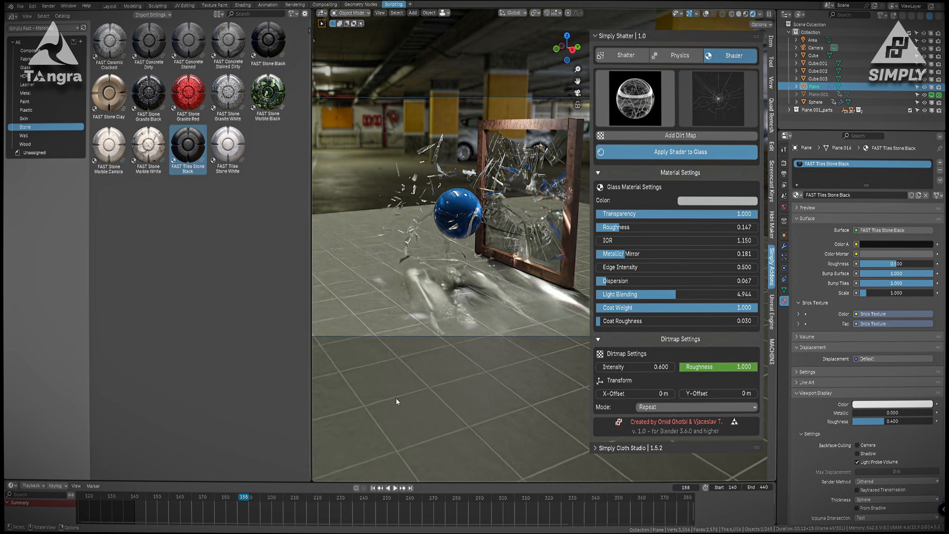
pyautogui.moveTo(244, 499); pyautogui.dragTo(361, 500)
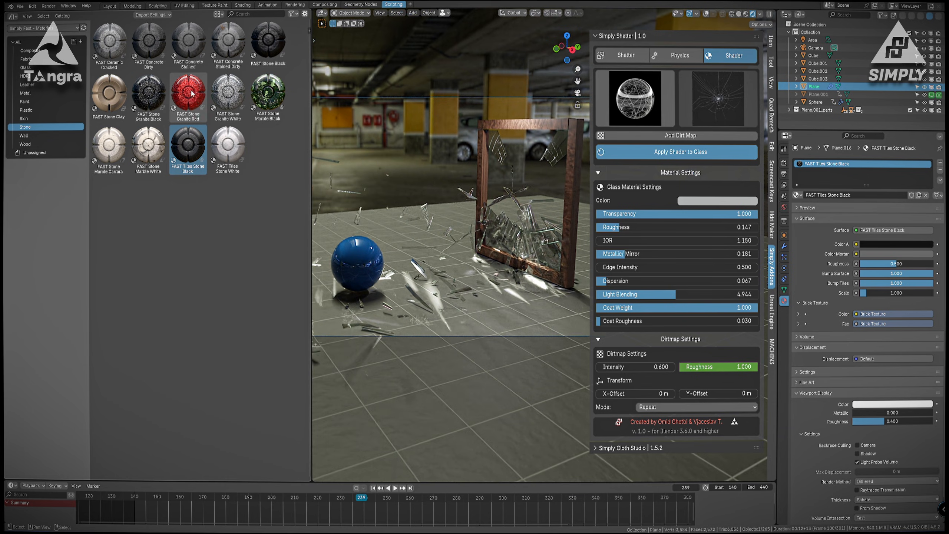
# Try FAST Stone Clay on the floor with a dark red color, and undo the color change.
pyautogui.moveTo(253, 131); pyautogui.dragTo(435, 408)
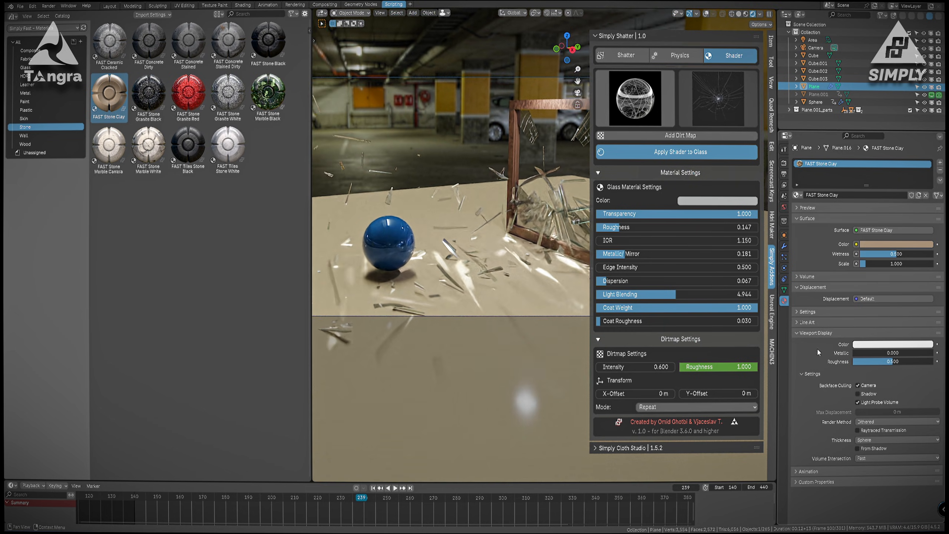
pyautogui.click(874, 244)
pyautogui.moveTo(923, 165)
pyautogui.mouseDown()
pyautogui.moveTo(926, 178)
pyautogui.moveTo(927, 119)
pyautogui.moveTo(927, 161)
pyautogui.moveTo(893, 159)
pyautogui.mouseUp()
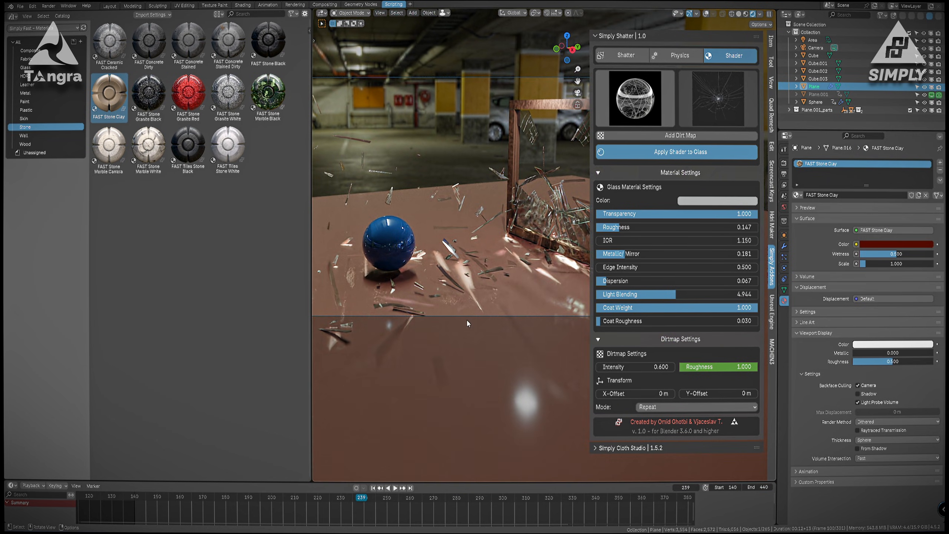
pyautogui.hotkey('ctrl', 'z')
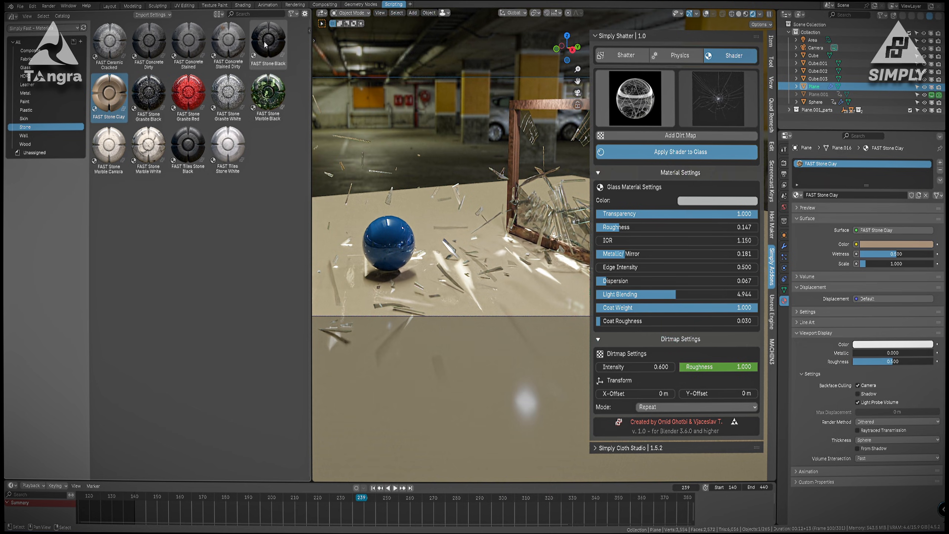
# Try the FAST Stone Black and FAST Stone Marble Carrara materials on the floor.
pyautogui.moveTo(265, 45); pyautogui.dragTo(391, 399)
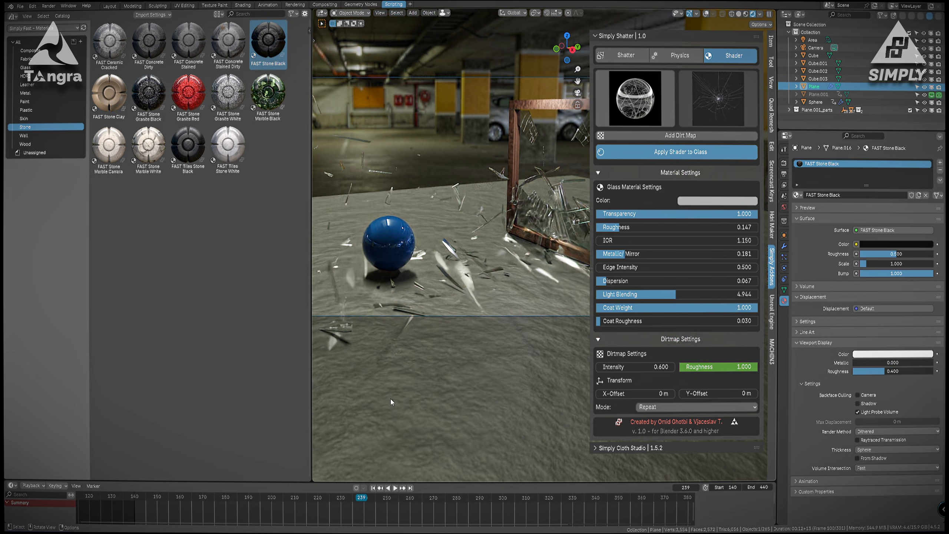
pyautogui.moveTo(112, 150); pyautogui.dragTo(436, 444)
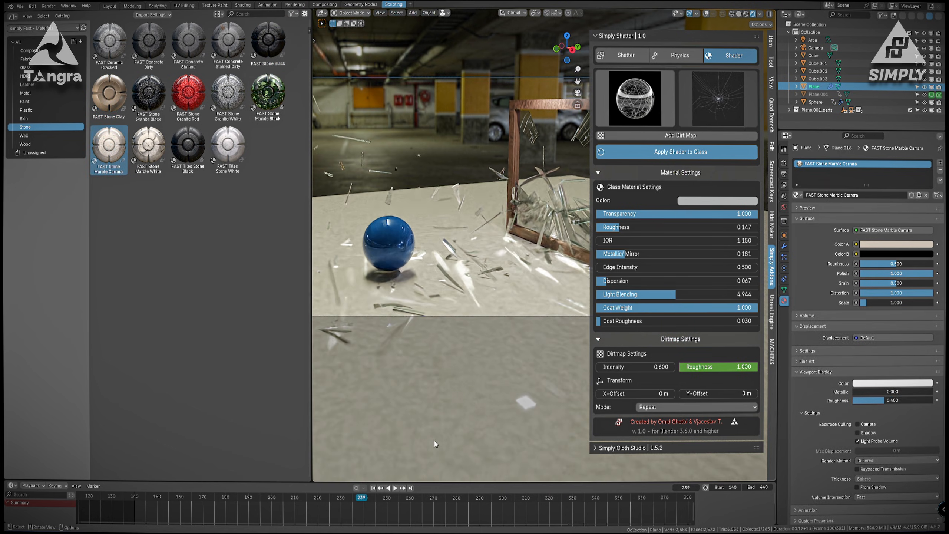
# Apply FAST Tiles Stone Black to the floor, darken its Color A to black and set its roughness to 0.046.
pyautogui.moveTo(221, 164); pyautogui.dragTo(430, 374)
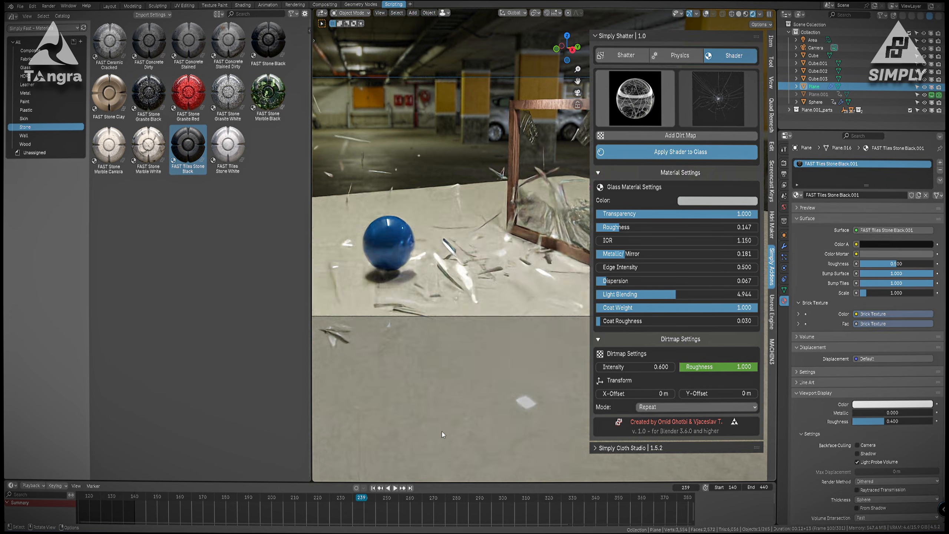
pyautogui.click(896, 244)
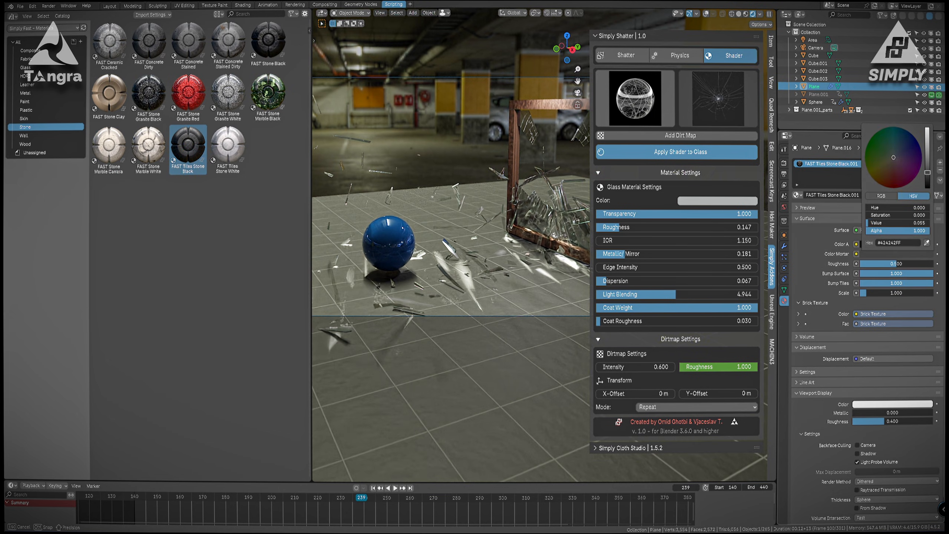
pyautogui.moveTo(928, 172)
pyautogui.mouseDown()
pyautogui.moveTo(928, 186)
pyautogui.moveTo(928, 172)
pyautogui.mouseUp()
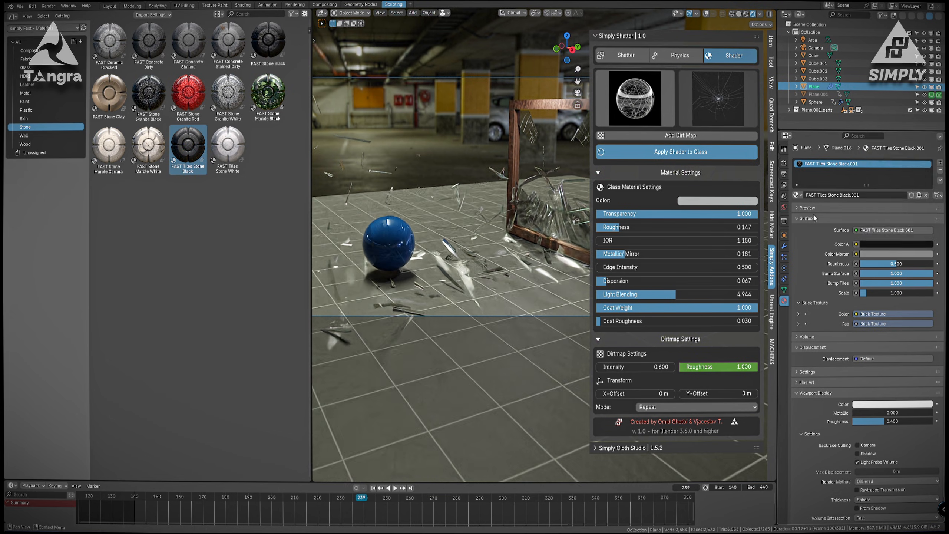
pyautogui.click(884, 244)
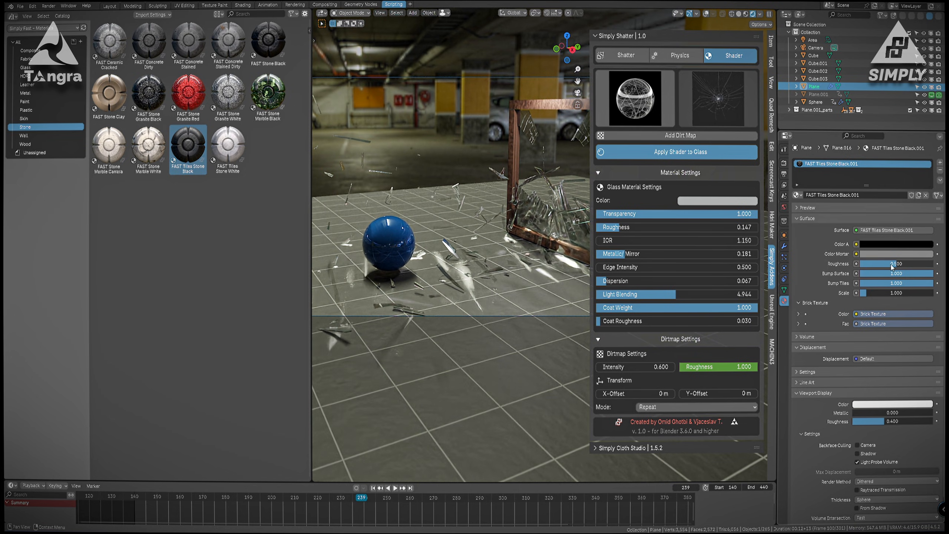
pyautogui.moveTo(891, 263); pyautogui.dragTo(862, 264)
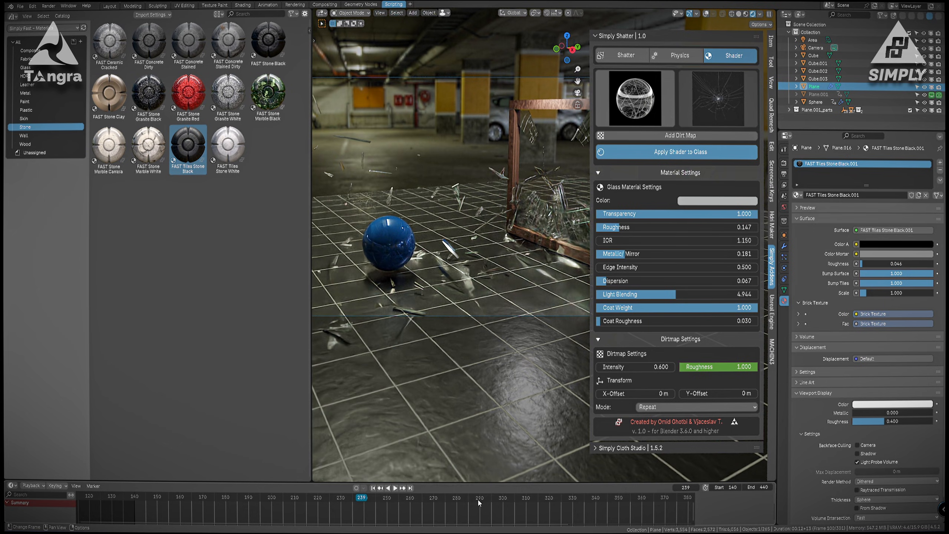
# Remove the floor plane and play the shatter animation from frame 175 against the garage background alone.
pyautogui.moveTo(479, 503); pyautogui.dragTo(215, 493)
pyautogui.click(378, 221)
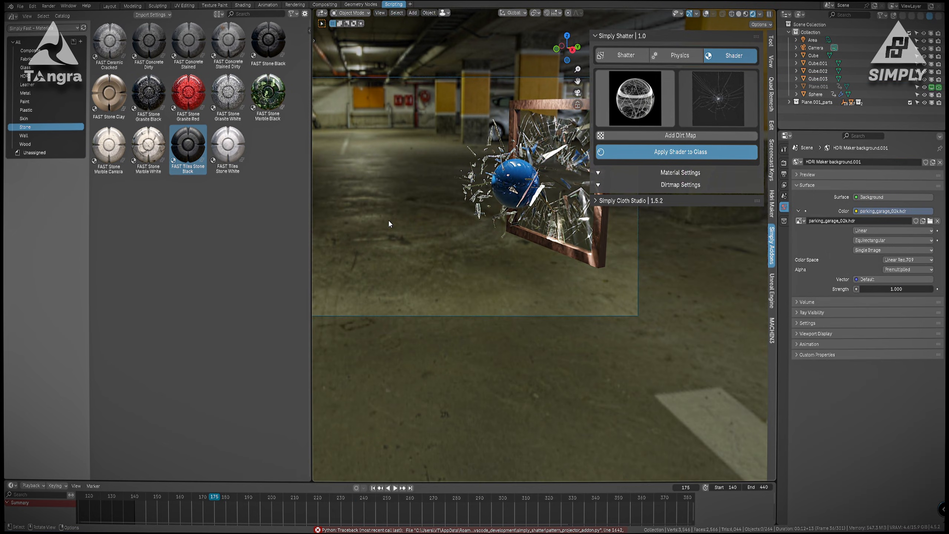
pyautogui.press('space')
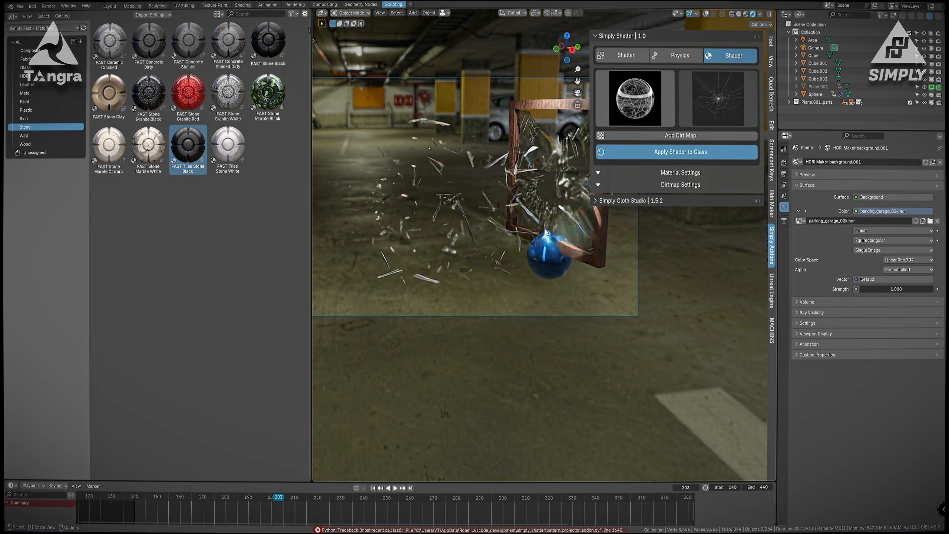
pyautogui.press('space')
pyautogui.scroll(2, 534, 241)
pyautogui.scroll(-4, 534, 241)
# Replay the shatter from the start of the frame range without the floor, and undo the floor's removal.
pyautogui.moveTo(302, 500); pyautogui.dragTo(553, 502)
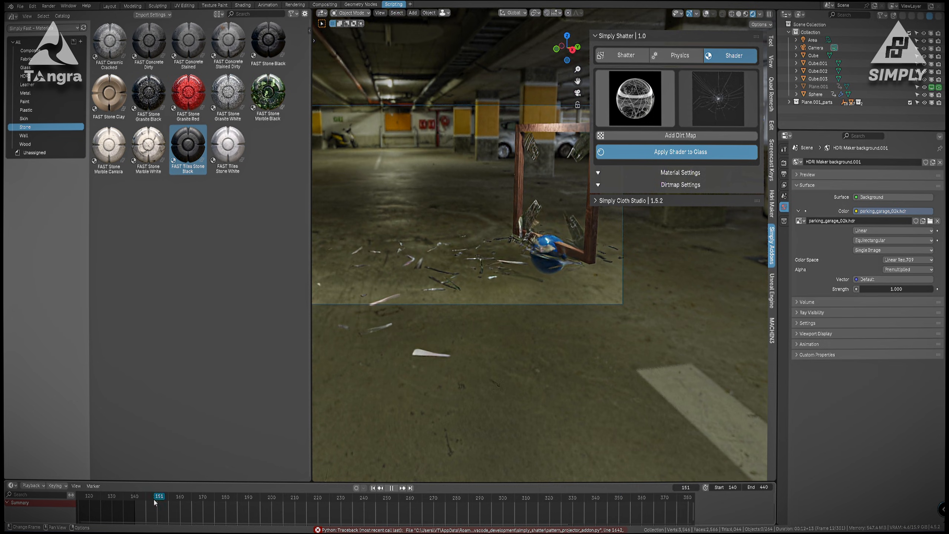
pyautogui.moveTo(154, 502); pyautogui.dragTo(132, 502)
pyautogui.press('space')
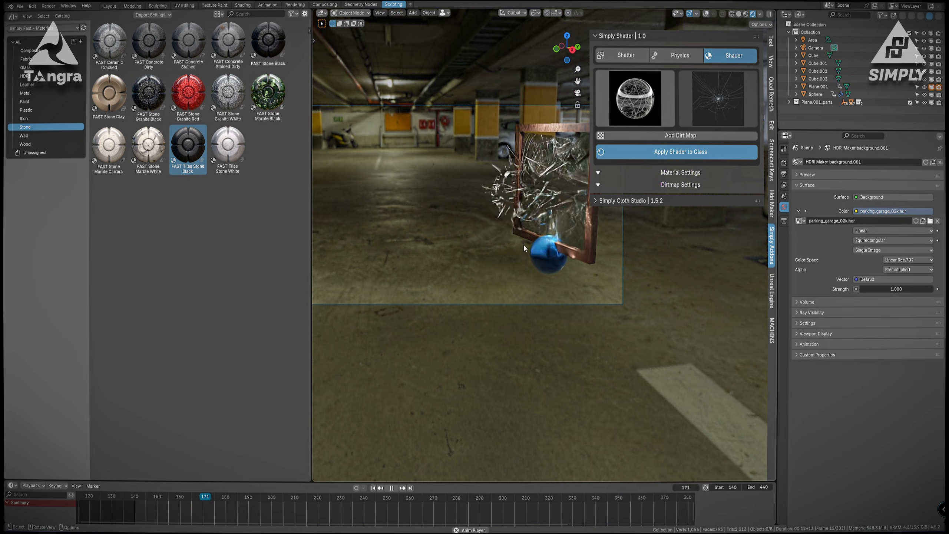
pyautogui.press('space')
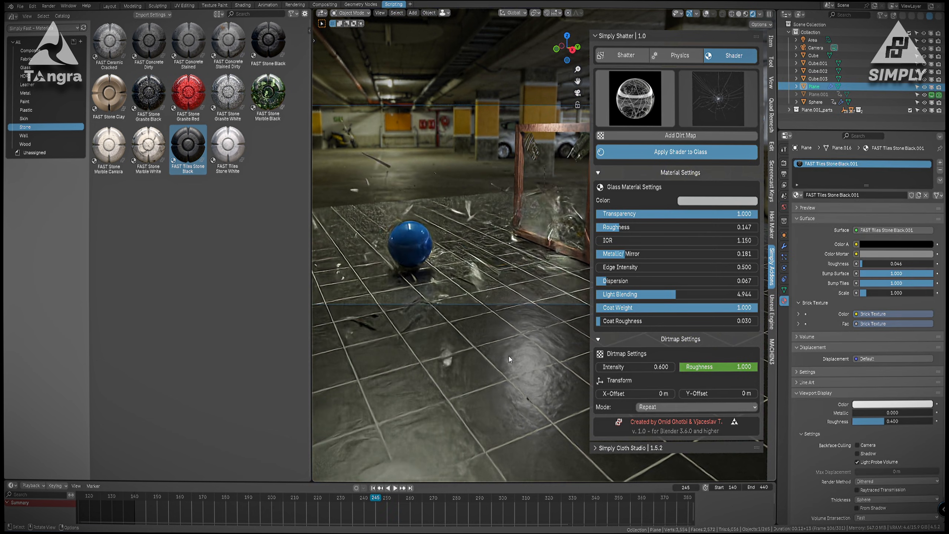
# Hide the floor plane in the viewport and play to frame 332 to inspect the glass shards in the wooden frame up close.
pyautogui.press('space')
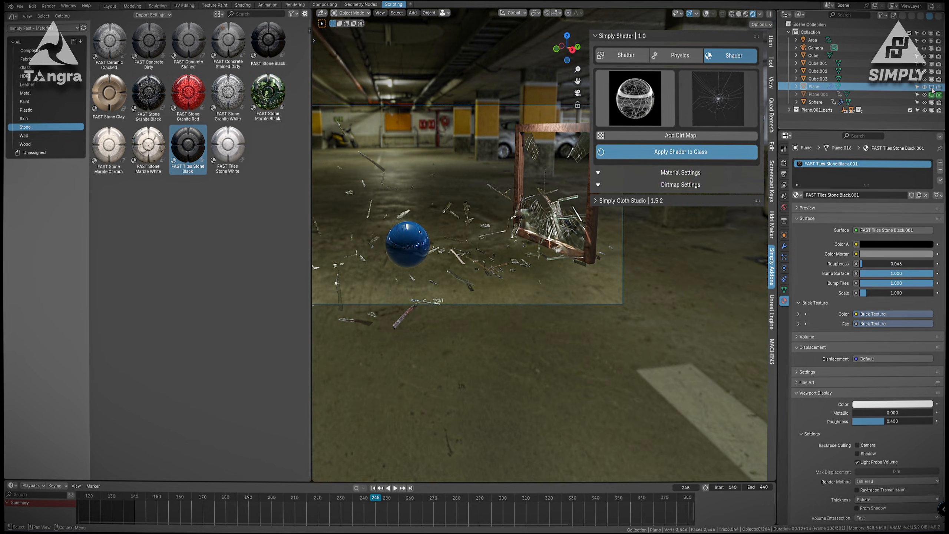
pyautogui.scroll(3, 495, 242)
pyautogui.scroll(2, 494, 280)
pyautogui.press('space')
pyautogui.scroll(4, 493, 280)
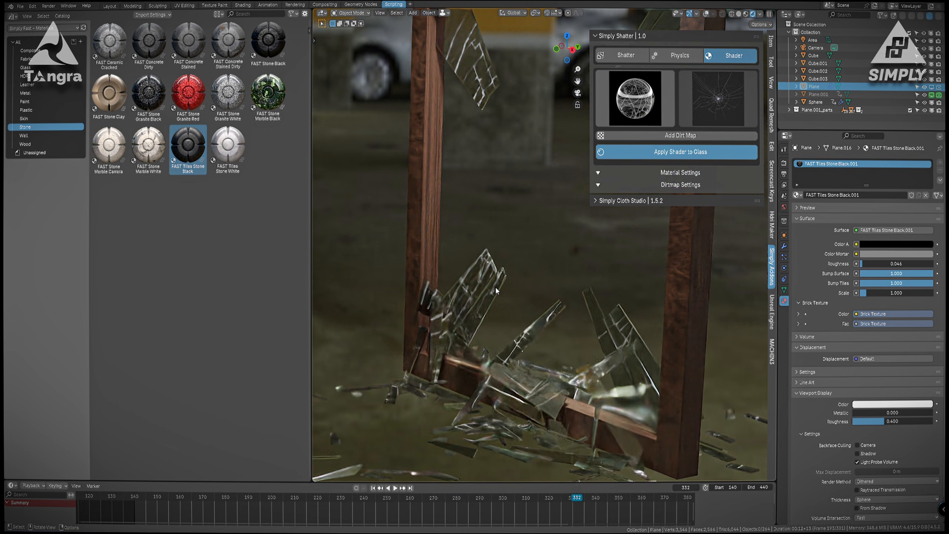
pyautogui.press('space')
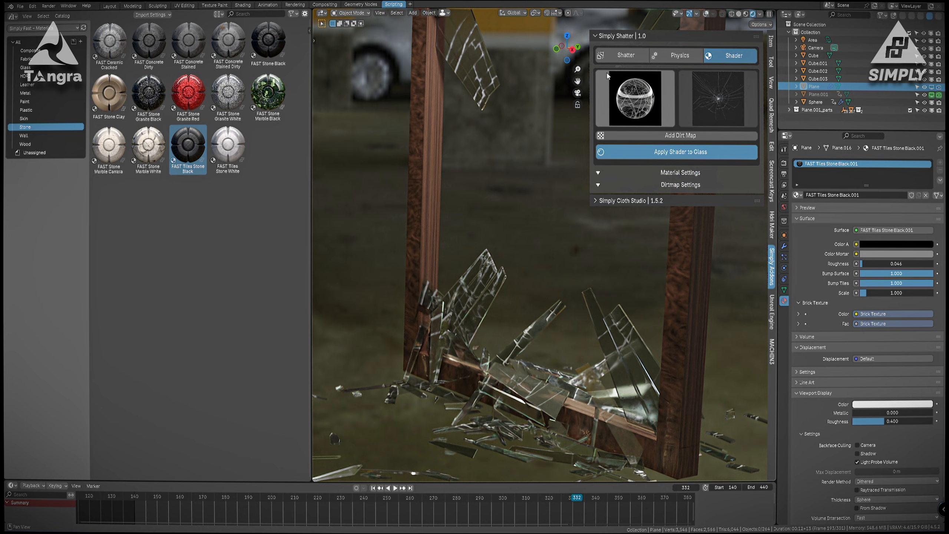
# Narrow the Asset Browser to enlarge the 3D viewport and bring the wooden frame into the camera view.
pyautogui.moveTo(307, 61); pyautogui.dragTo(184, 62)
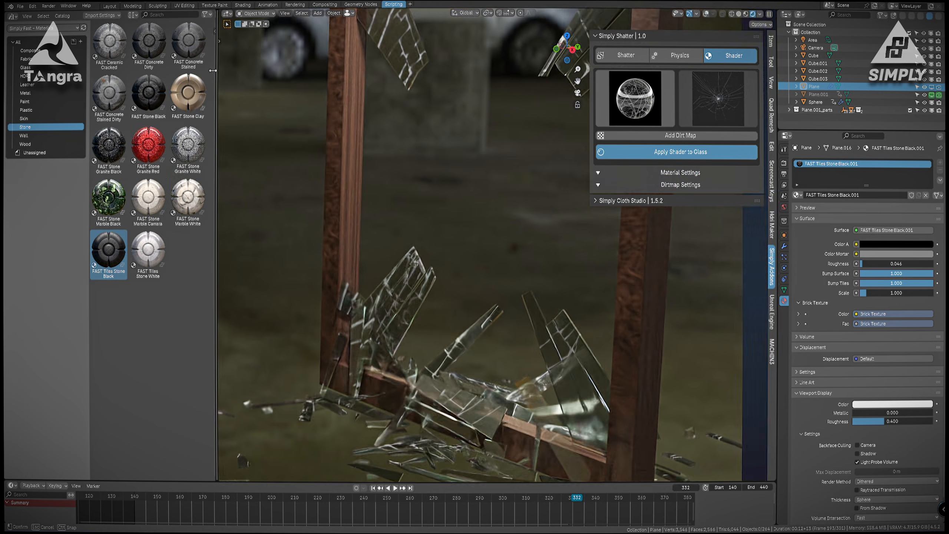
pyautogui.press('KP_0')
pyautogui.keyDown('shift'); pyautogui.moveTo(322, 197); pyautogui.dragTo(425, 194, button='middle'); pyautogui.keyUp('shift')
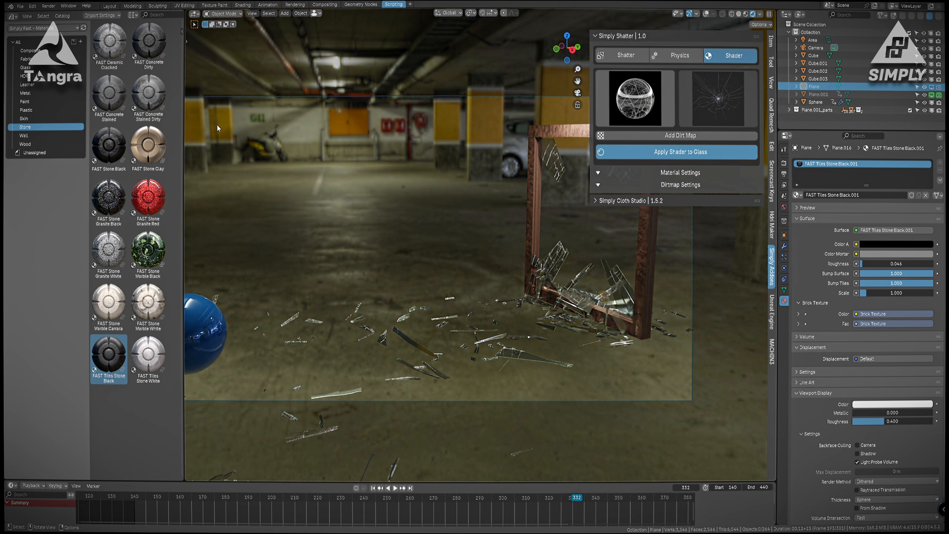
pyautogui.keyDown('shift'); pyautogui.moveTo(373, 116); pyautogui.dragTo(250, 128, button='middle'); pyautogui.keyUp('shift')
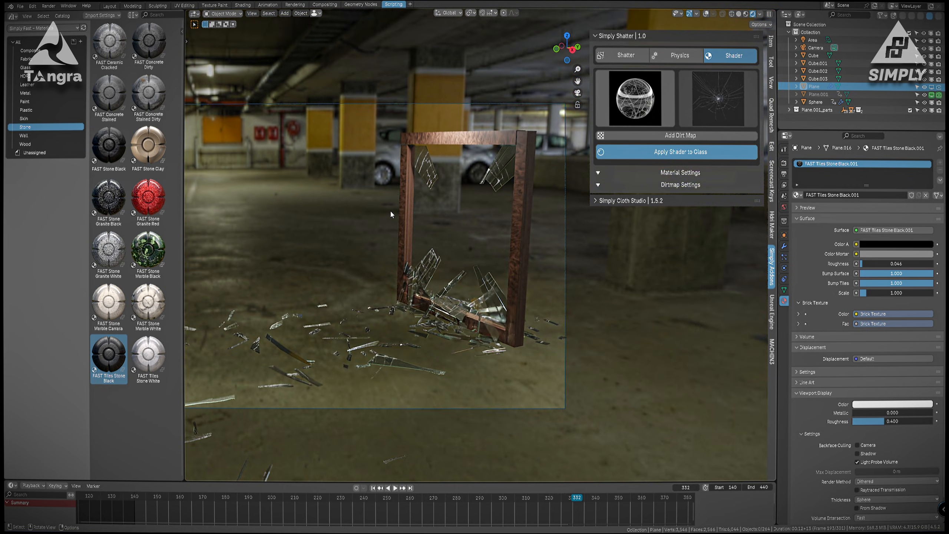
# Add a 2 m plane, rotate it 90° about X, raise it above the ground and move it -2.7269 m along X.
pyautogui.hotkey('shift', 'a')
pyautogui.click(417, 210)
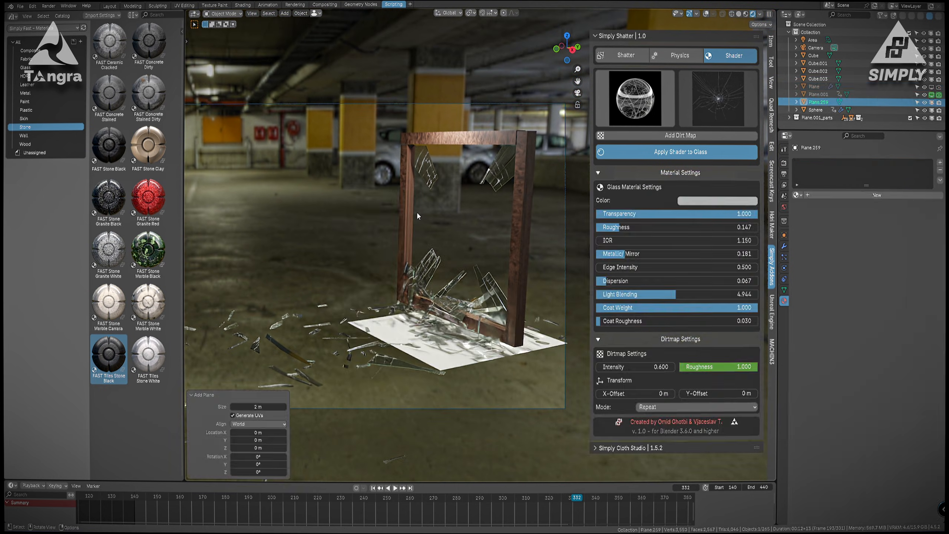
pyautogui.write('rx90')
pyautogui.press('Return')
pyautogui.press('g')
pyautogui.press('z')
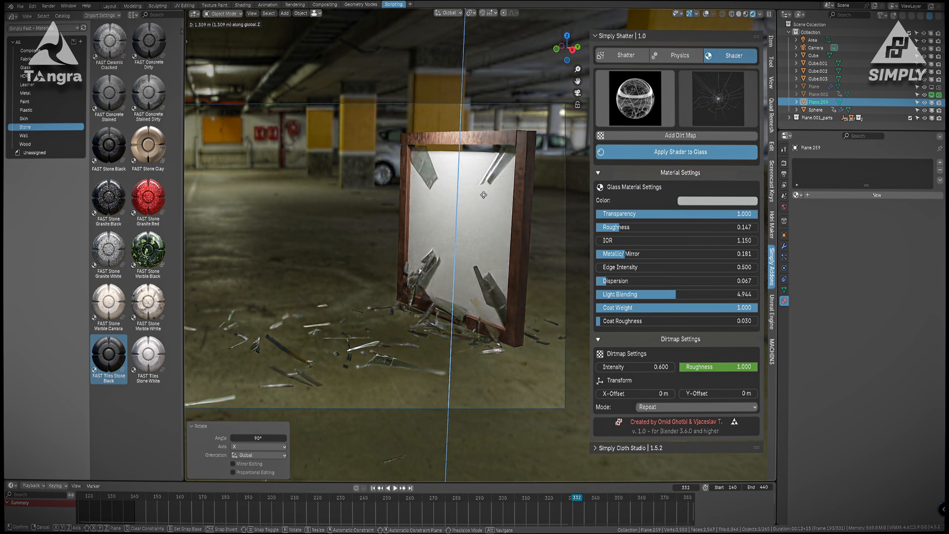
pyautogui.press('x')
pyautogui.click(396, 205)
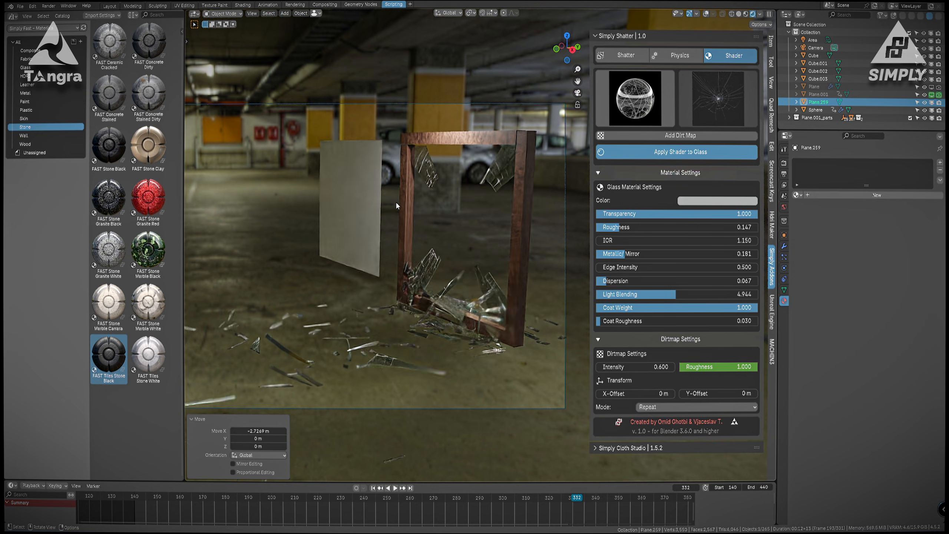
# Shatter the new plane with Auto Keyframe turned off, placing the impact point in its upper part.
pyautogui.moveTo(396, 201); pyautogui.dragTo(466, 240, button='middle')
pyautogui.scroll(4, 474, 224)
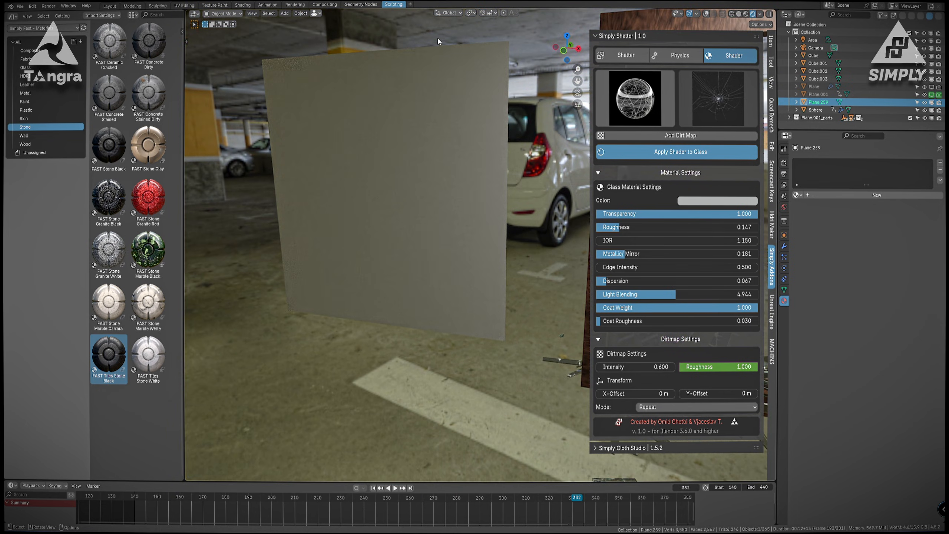
pyautogui.click(634, 48)
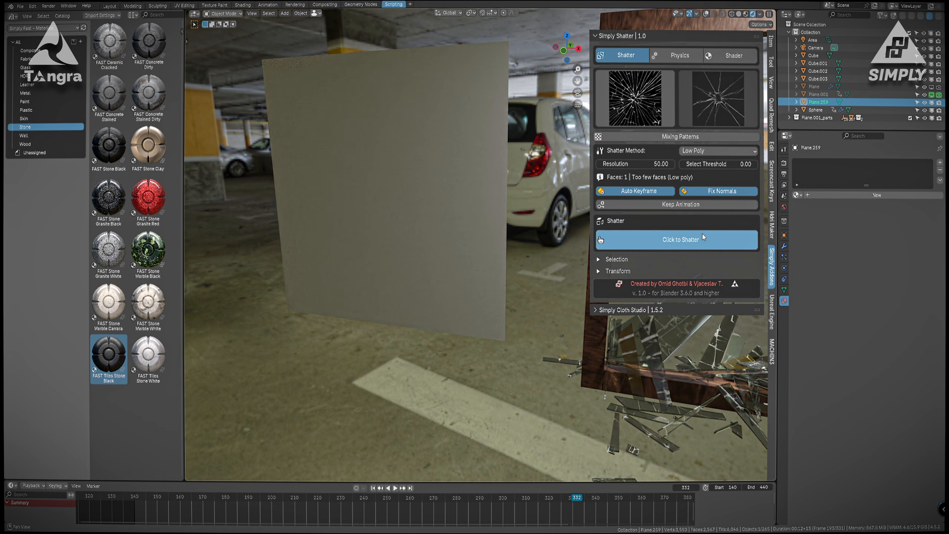
pyautogui.click(638, 191)
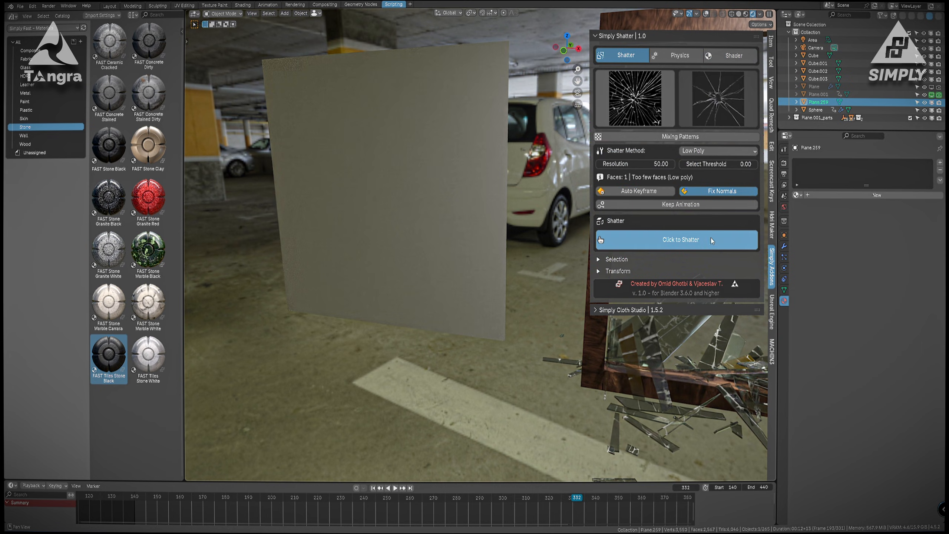
pyautogui.click(361, 151)
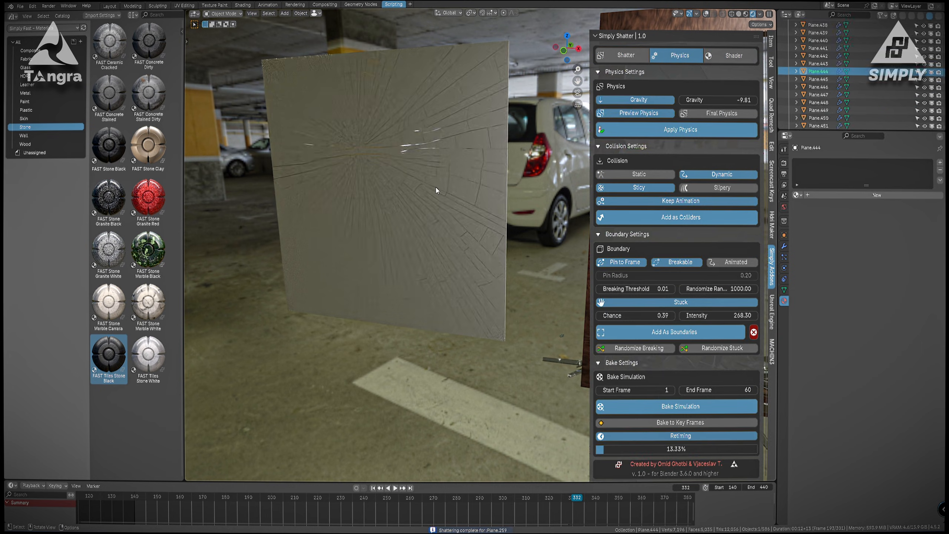
# Randomize the rotation of the new plane's shards with Y 46°, Z 46° and X 34°.
pyautogui.click(627, 363)
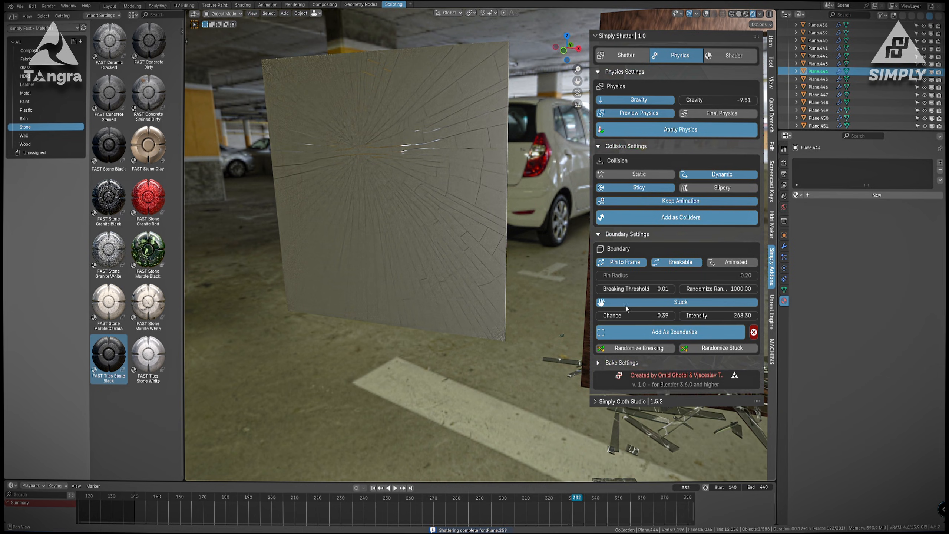
pyautogui.click(640, 57)
pyautogui.click(621, 272)
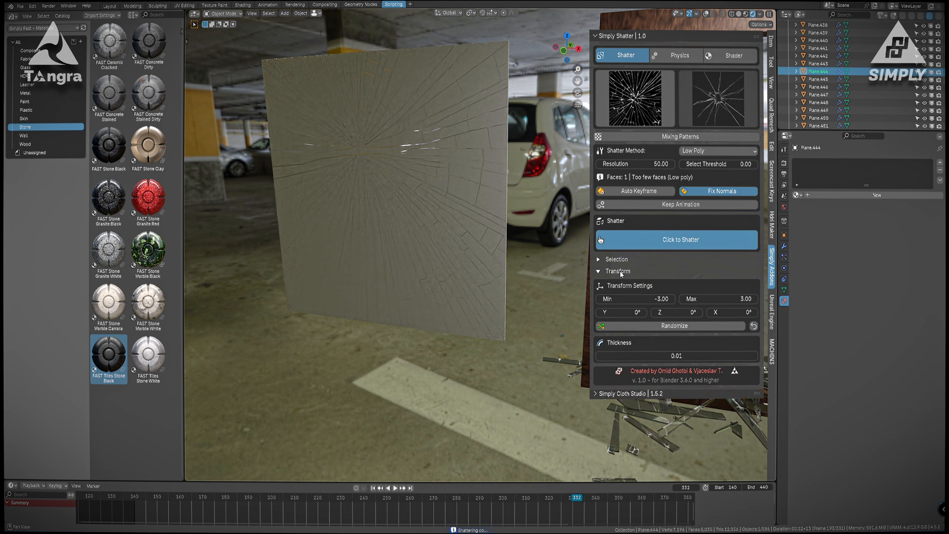
pyautogui.click(675, 325)
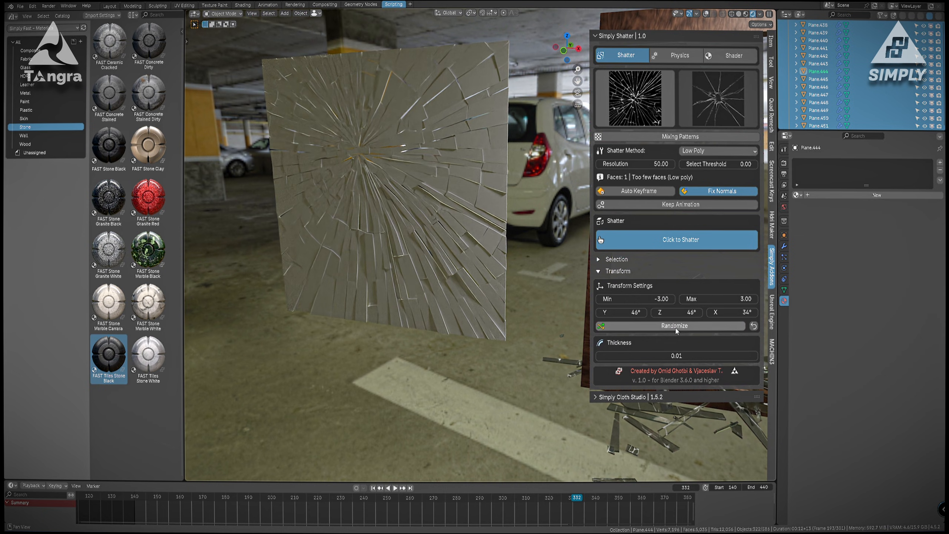
# Assign the SS_Glass material to one shard and apply the glass shader to all shattered pieces.
pyautogui.click(798, 194)
pyautogui.click(815, 269)
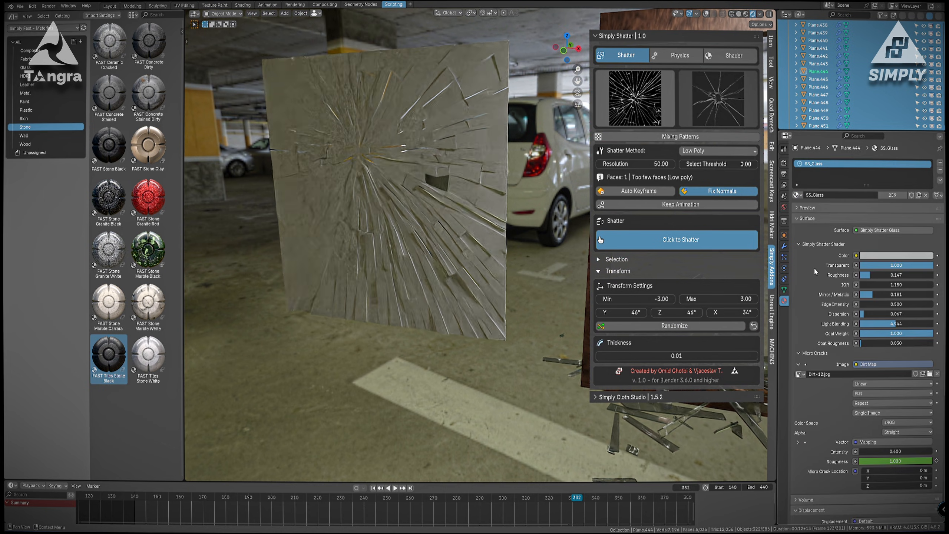
pyautogui.click(442, 168)
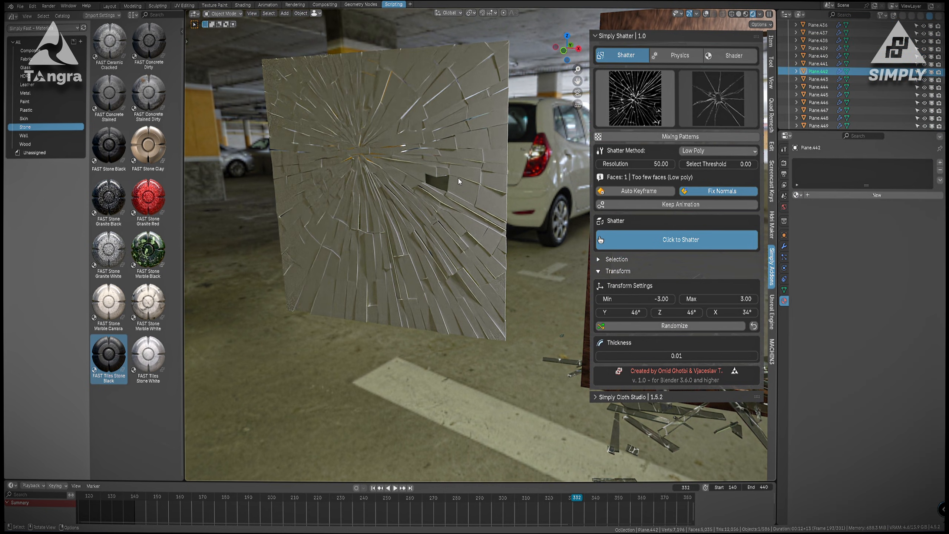
pyautogui.click(730, 56)
pyautogui.click(701, 153)
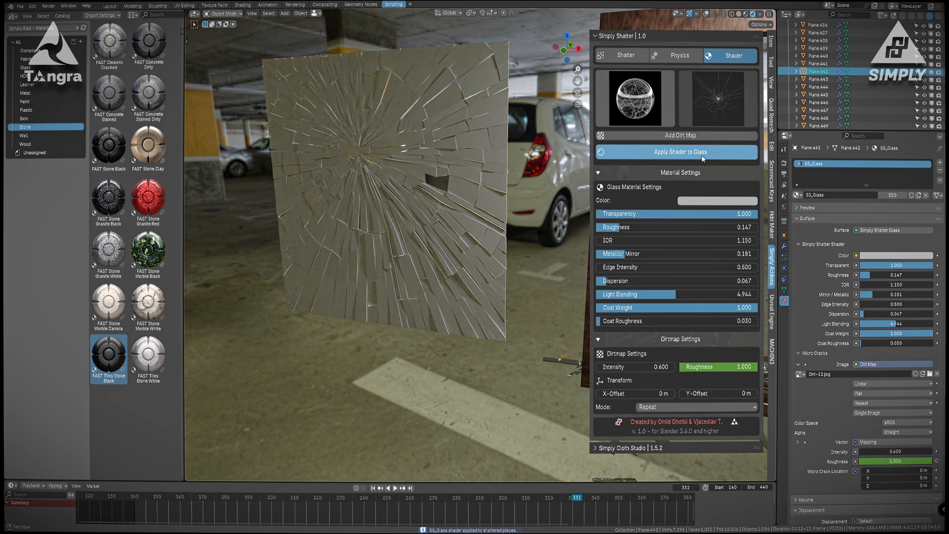
# Set the shards' X rotation to 46° and randomize them again with the viewport overlays hidden.
pyautogui.moveTo(365, 193); pyautogui.dragTo(480, 186, button='middle')
pyautogui.hotkey('alt', 'shift', 'z')
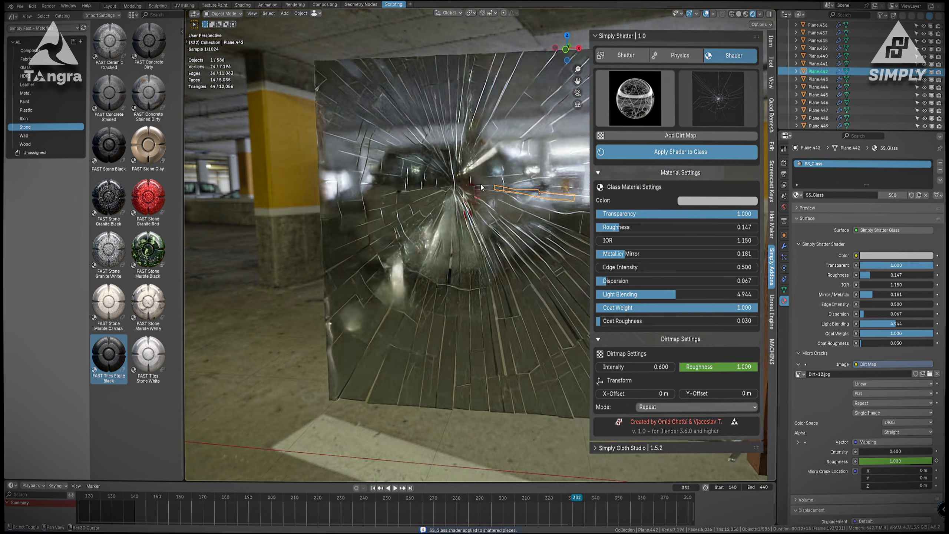
pyautogui.click(626, 55)
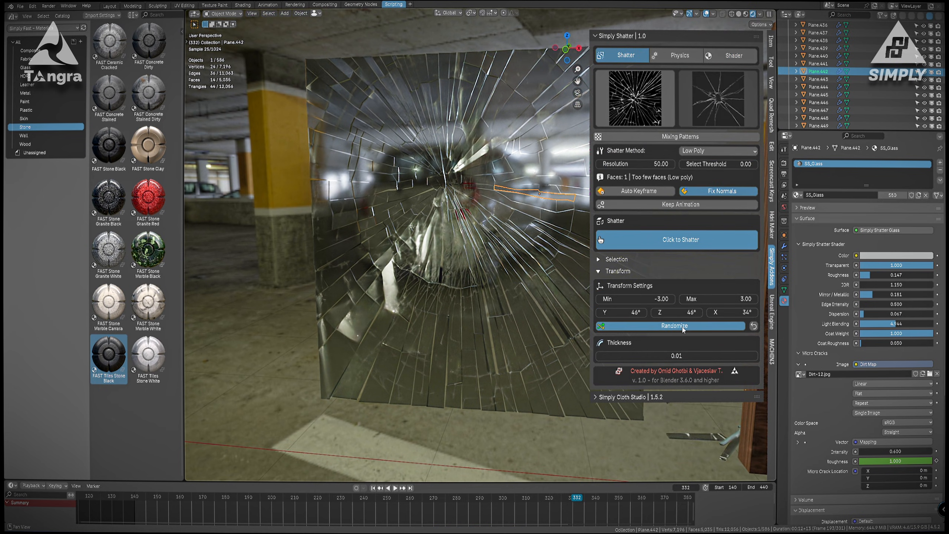
pyautogui.click(681, 326)
pyautogui.hotkey('alt', 'shift', 'z')
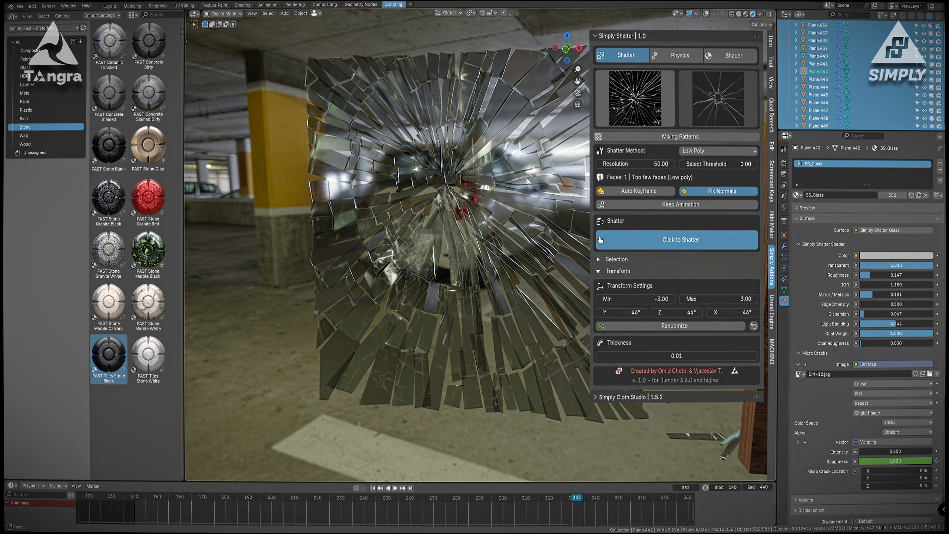
# Try a shard thickness of 0.03 on the new plane, and set it back to 0.01.
pyautogui.moveTo(528, 181); pyautogui.dragTo(495, 192, button='middle')
pyautogui.scroll(4, 263, 175)
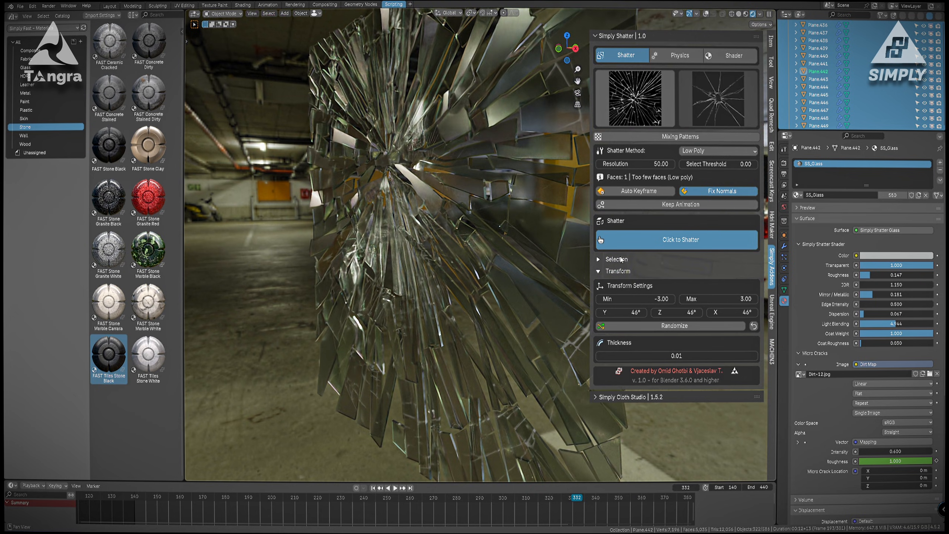
pyautogui.moveTo(676, 355); pyautogui.dragTo(694, 355)
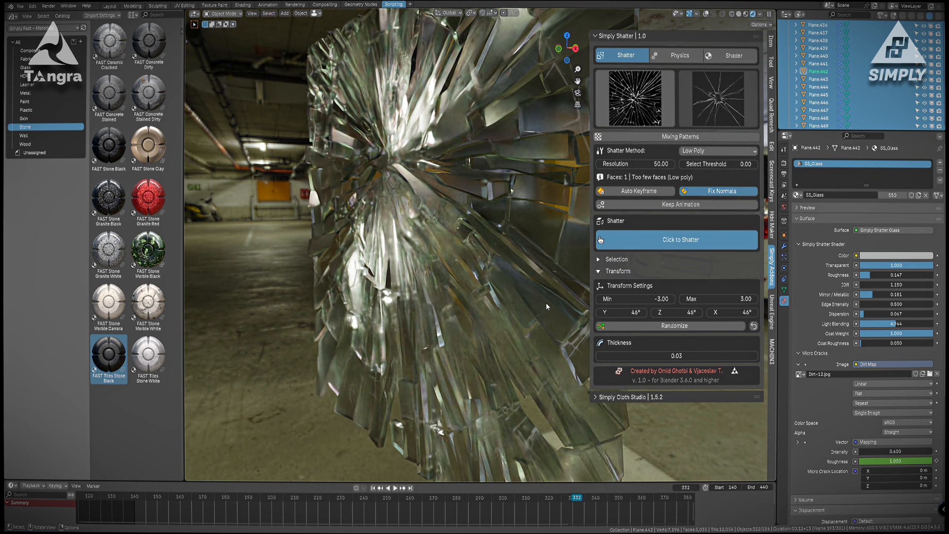
pyautogui.click(667, 357)
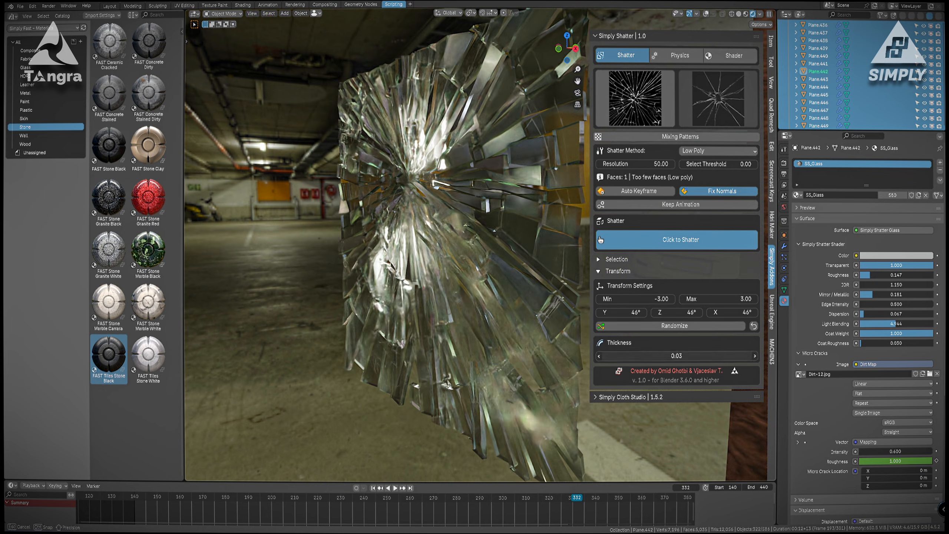
pyautogui.press('BackSpace')
pyautogui.write('0.01')
pyautogui.press('Return')
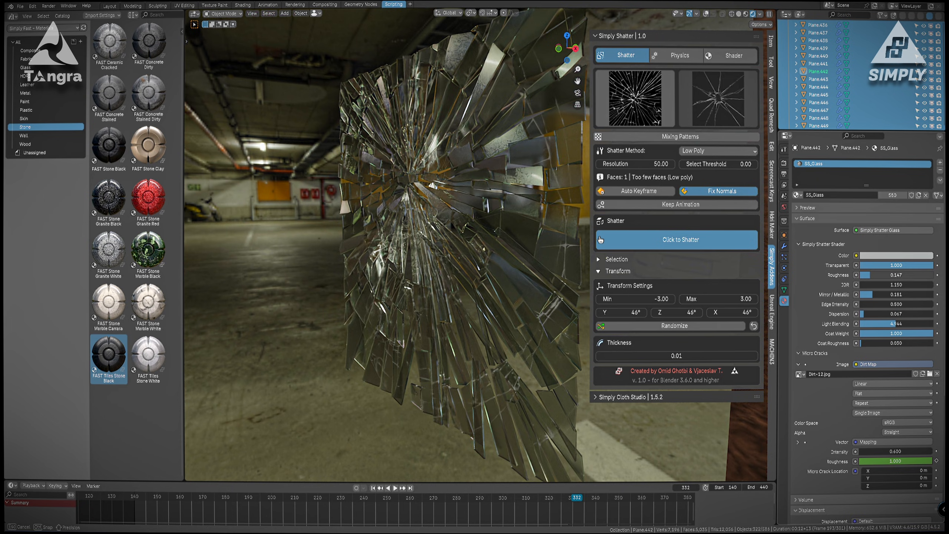
# Set the glass shader's Roughness, Dispersion and Light Blending to 0, with Mirror / Metallic and Edge Intensity at 1.
pyautogui.moveTo(870, 275); pyautogui.dragTo(932, 294)
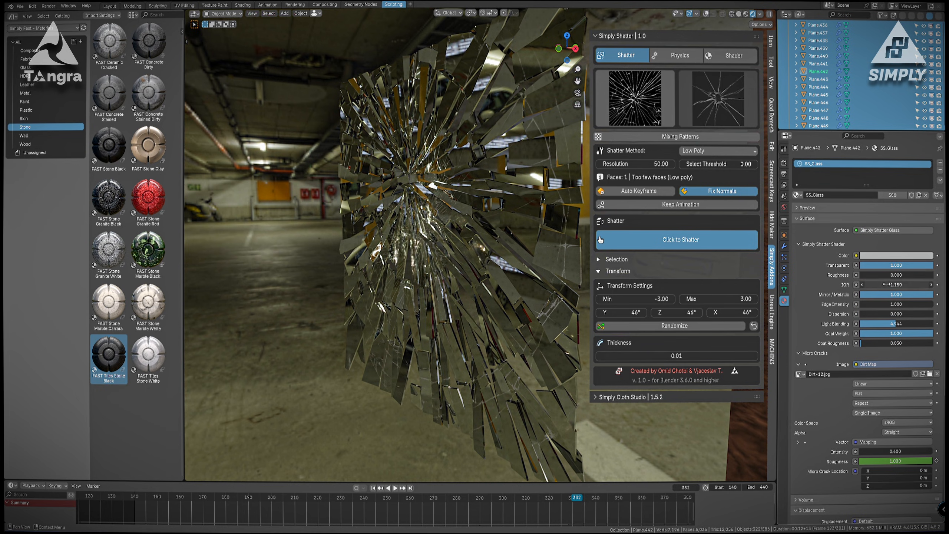
pyautogui.moveTo(895, 324); pyautogui.dragTo(858, 324)
pyautogui.scroll(2, 406, 235)
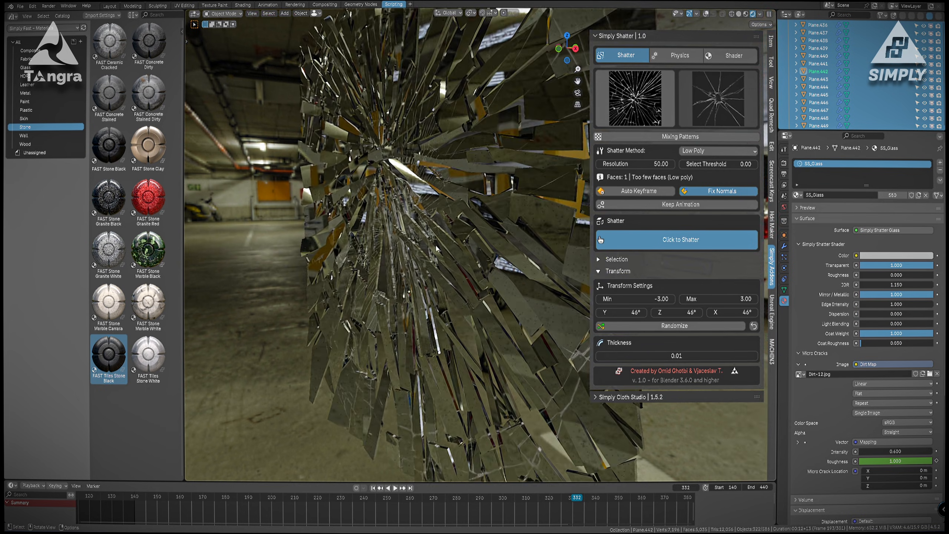
pyautogui.scroll(6, 406, 236)
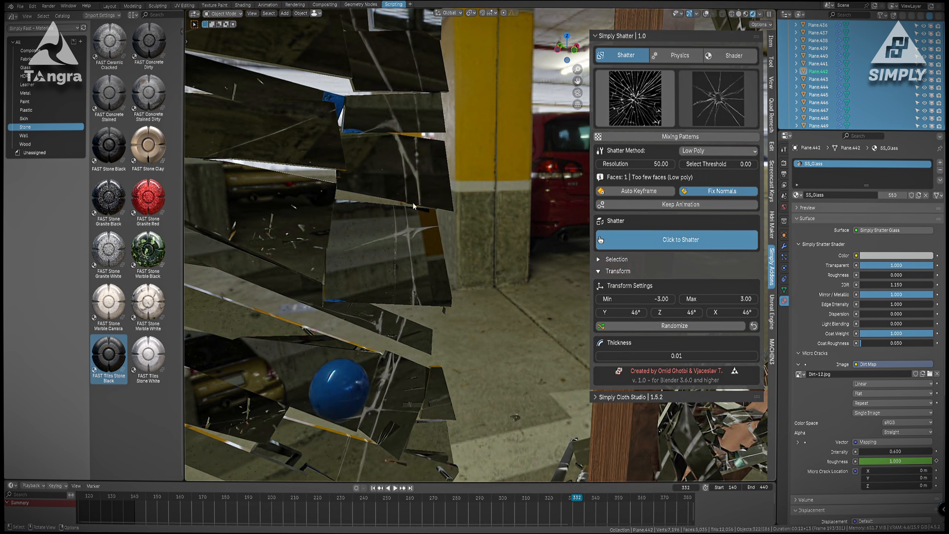
# Set the transform Min to -3.13 and shift the Micro Crack Location to X -0.02 m and Y 0.04 m.
pyautogui.scroll(-3, 402, 239)
pyautogui.moveTo(402, 239); pyautogui.dragTo(465, 230, button='middle')
pyautogui.keyDown('shift'); pyautogui.moveTo(493, 259); pyautogui.dragTo(435, 322, button='middle'); pyautogui.keyUp('shift')
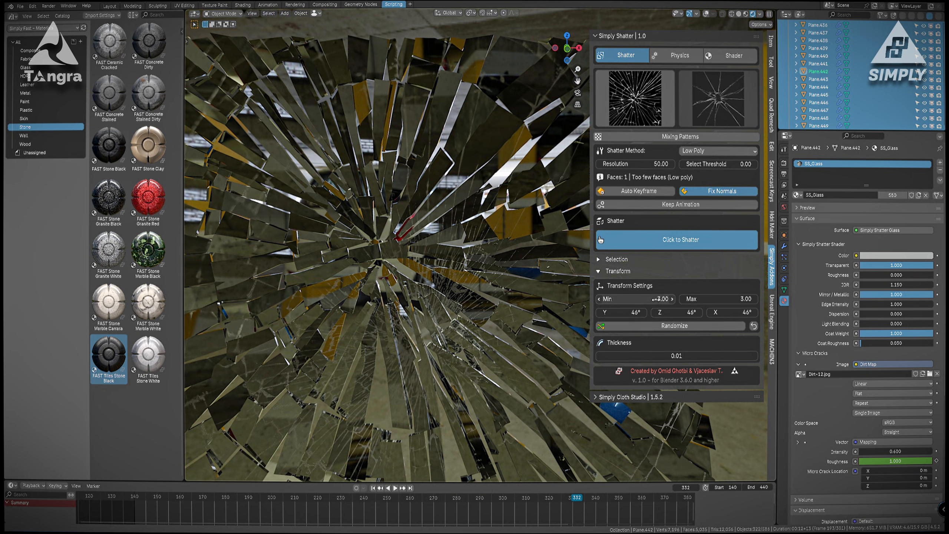
pyautogui.moveTo(657, 299); pyautogui.dragTo(654, 299)
pyautogui.scroll(-5, 887, 399)
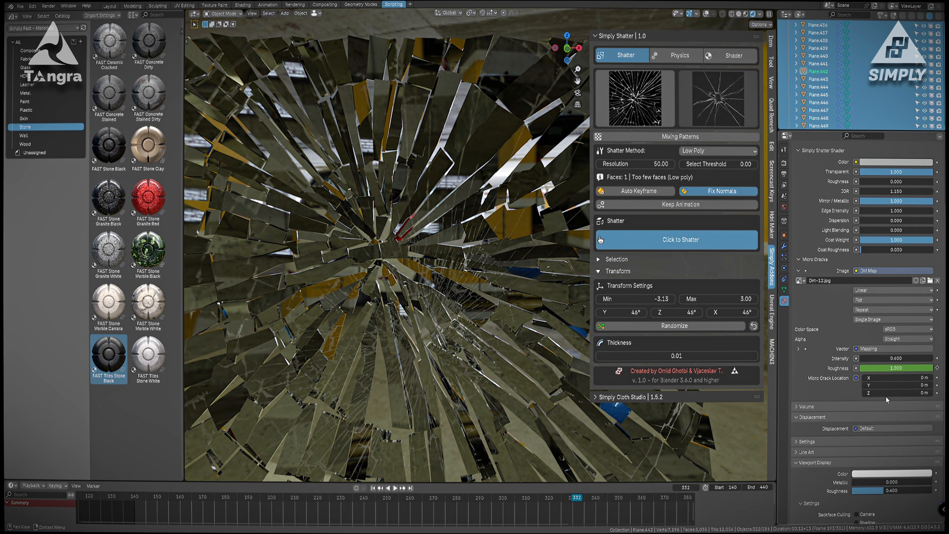
pyautogui.moveTo(896, 377); pyautogui.dragTo(905, 385)
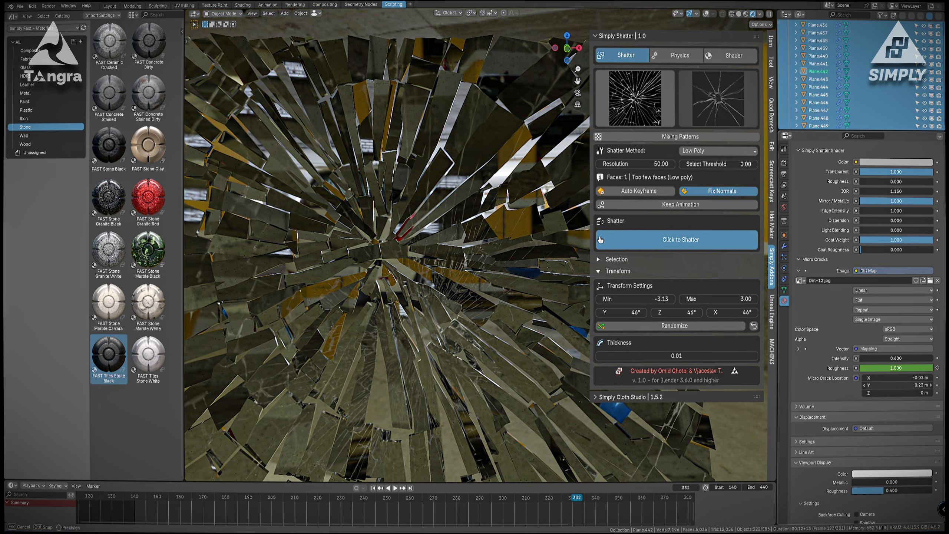
# Select a single shard of the plane and set its dirt map offset to X 0.09 m and Y -0.15 m.
pyautogui.click(539, 99)
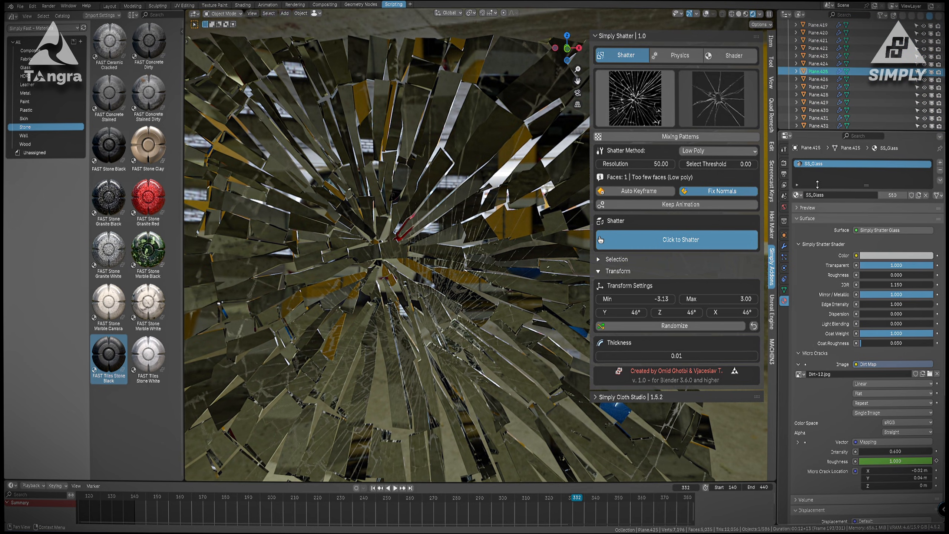
pyautogui.hotkey('shift', 'alt', 'z')
pyautogui.click(531, 64)
pyautogui.hotkey('shift', 'alt', 'z')
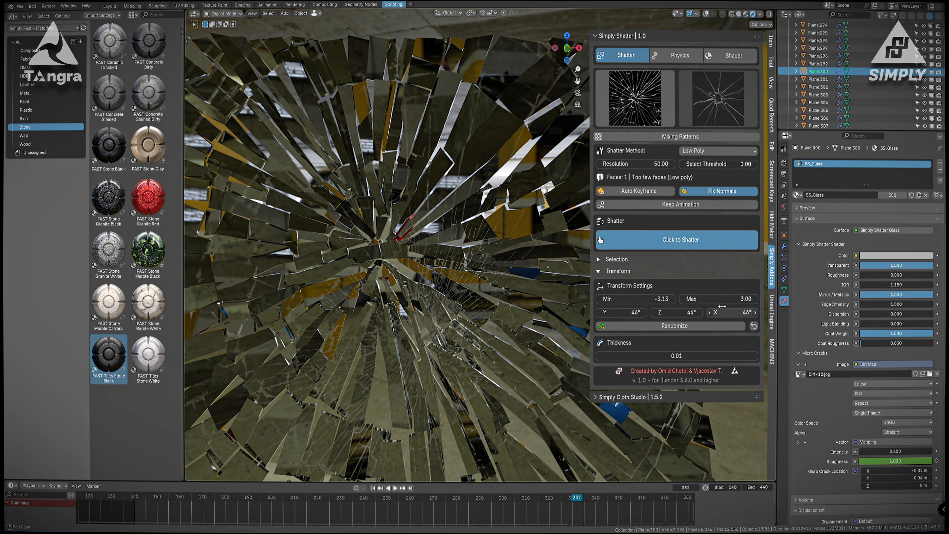
pyautogui.click(734, 55)
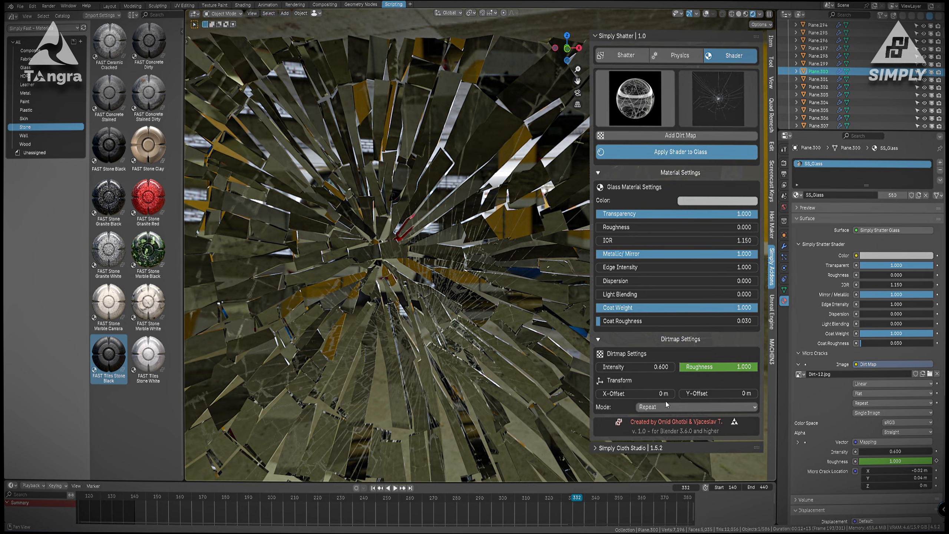
pyautogui.moveTo(657, 394); pyautogui.dragTo(696, 394)
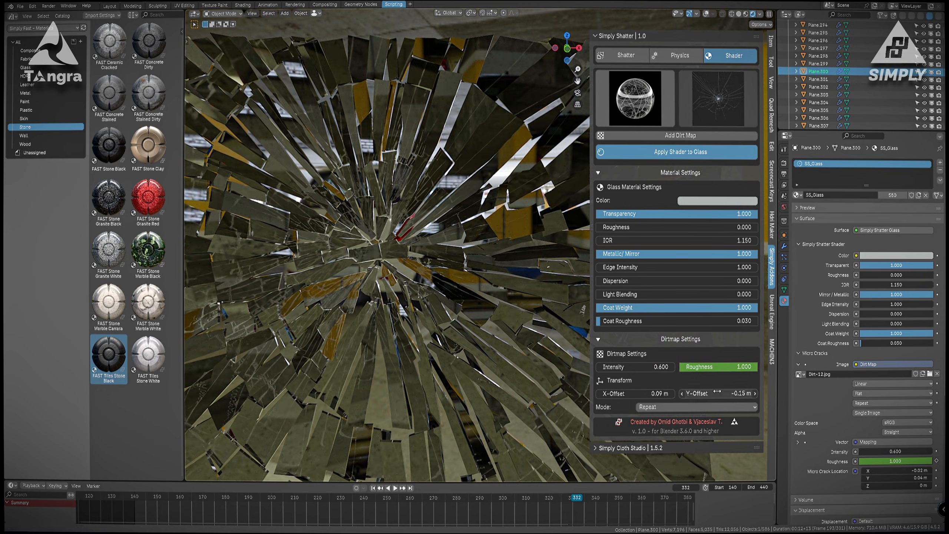
# Scrub the animation and examine the shattered plane and the broken glass in the wooden frame from several angles.
pyautogui.moveTo(233, 498); pyautogui.dragTo(239, 498)
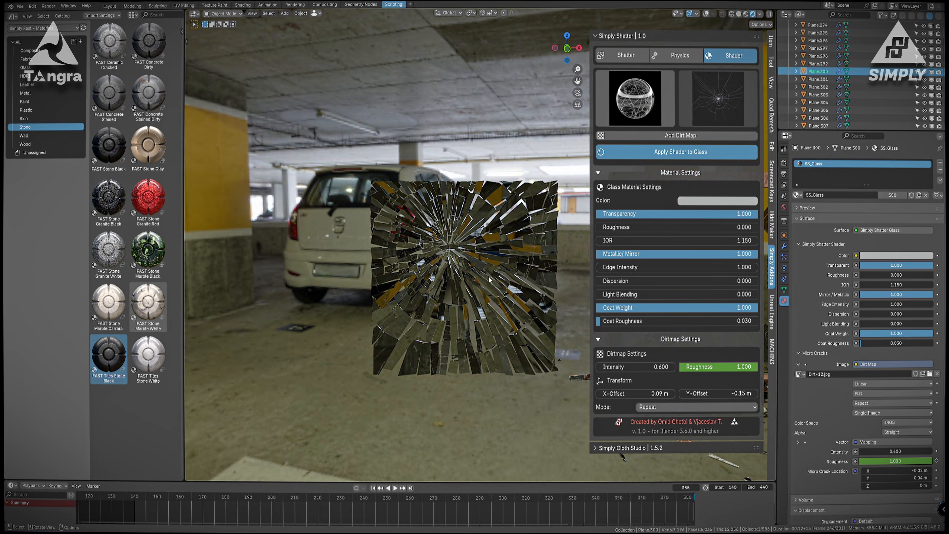
pyautogui.moveTo(489, 279); pyautogui.dragTo(367, 195, button='middle')
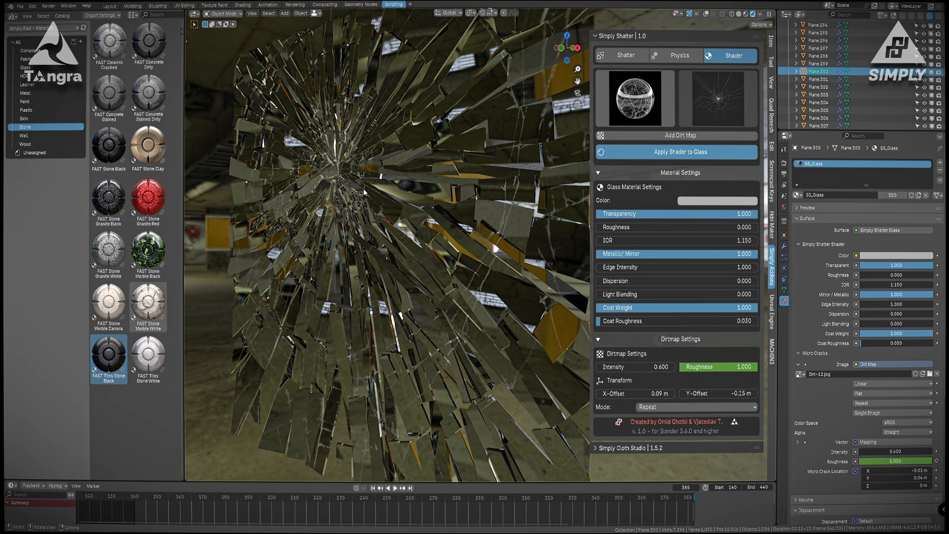
pyautogui.moveTo(381, 154); pyautogui.dragTo(336, 161, button='middle')
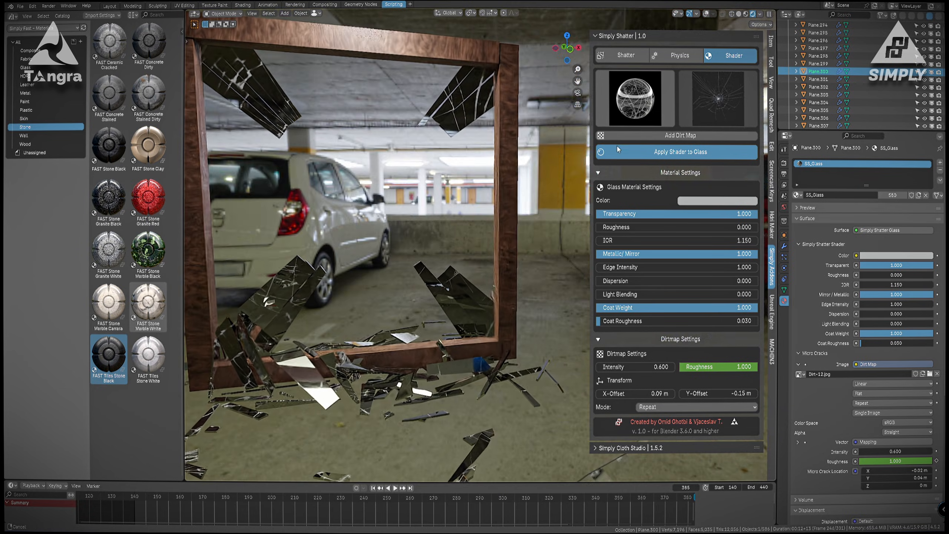
pyautogui.moveTo(560, 225); pyautogui.dragTo(473, 250, button='middle')
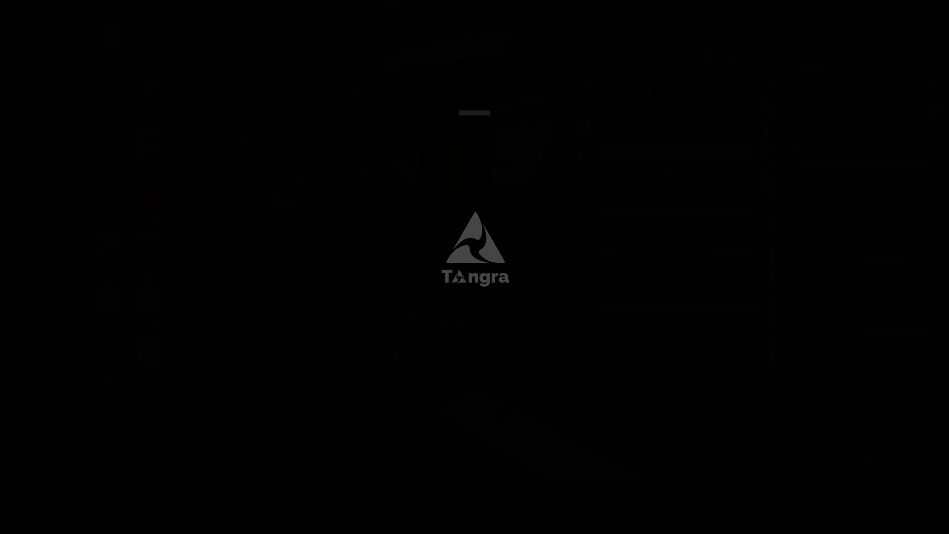